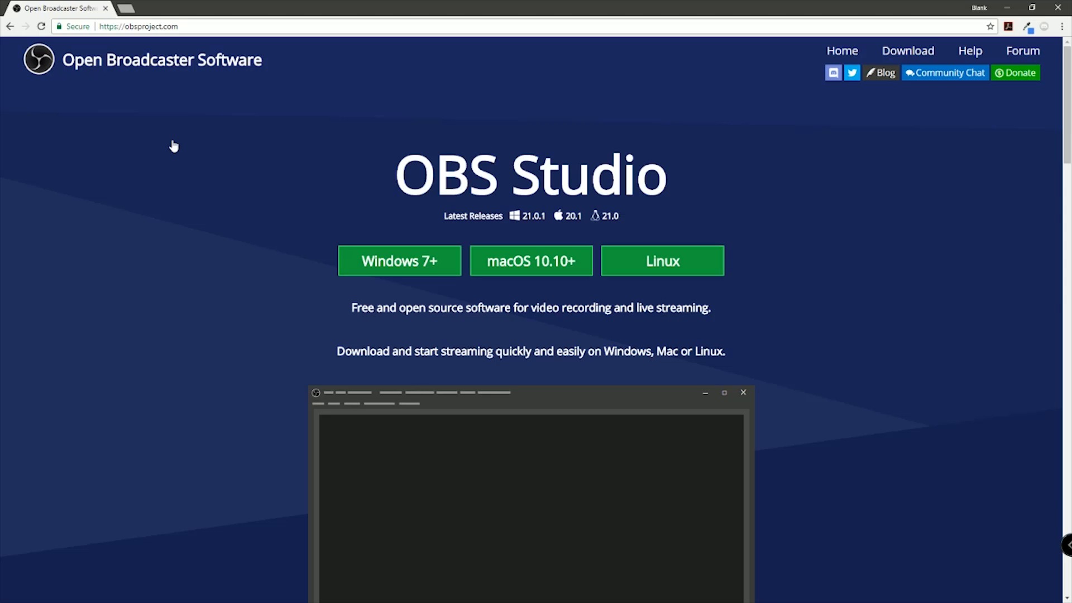
# - Look over the OBS Studio homepage and download the Windows installer for version 21.0.1 from the download page
pyautogui.scroll(-1, 258, 149)
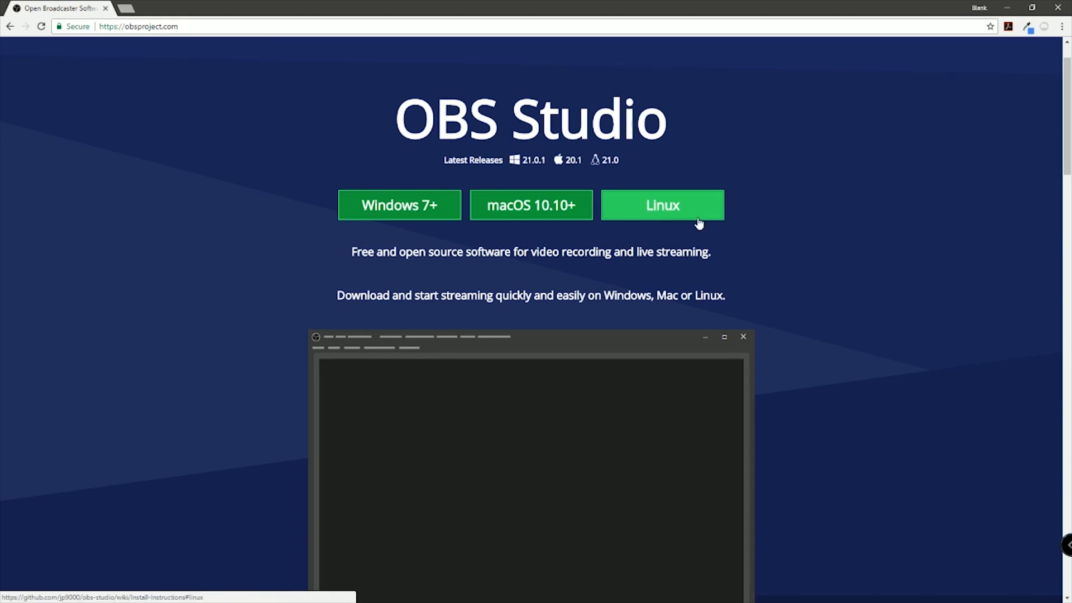
pyautogui.scroll(-4, 817, 233)
pyautogui.scroll(-6, 817, 233)
pyautogui.scroll(11, 778, 217)
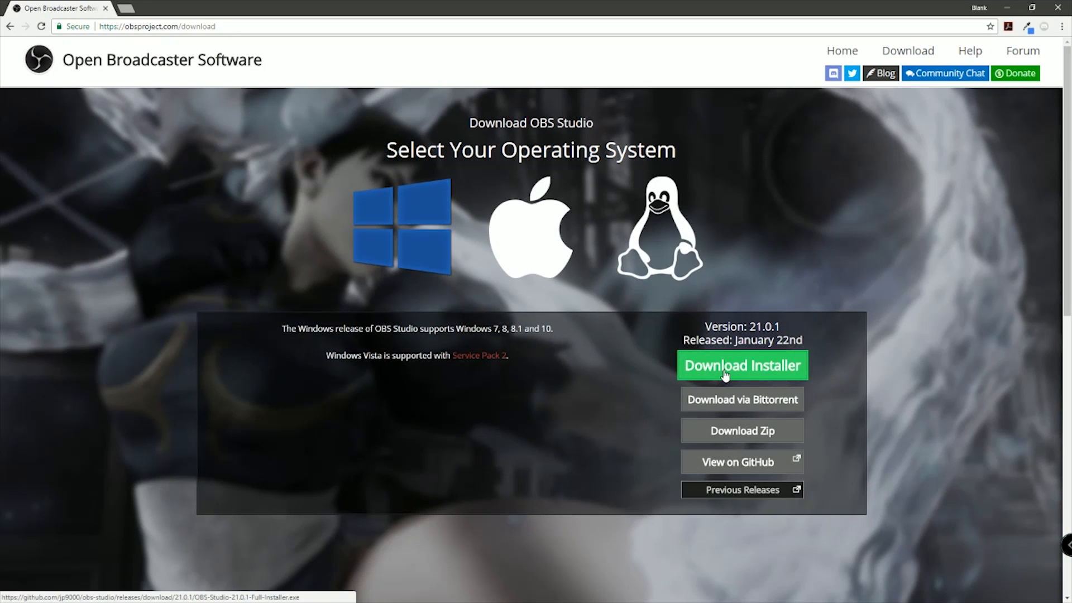
pyautogui.click(724, 376)
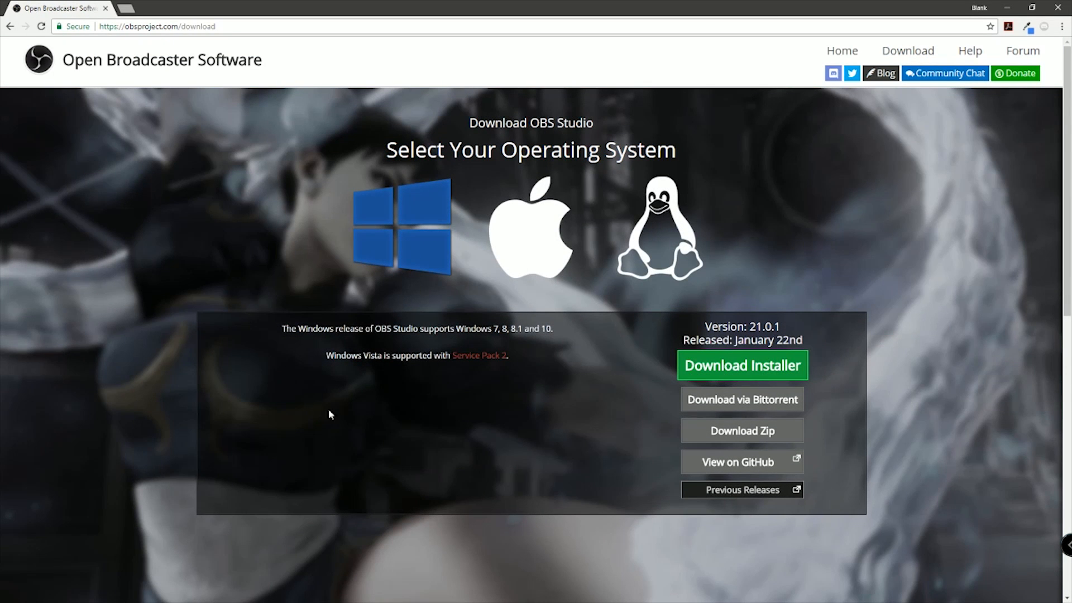
# - Examine the supported Windows versions and the OBS Classic section on the download page
pyautogui.scroll(-1, 419, 381)
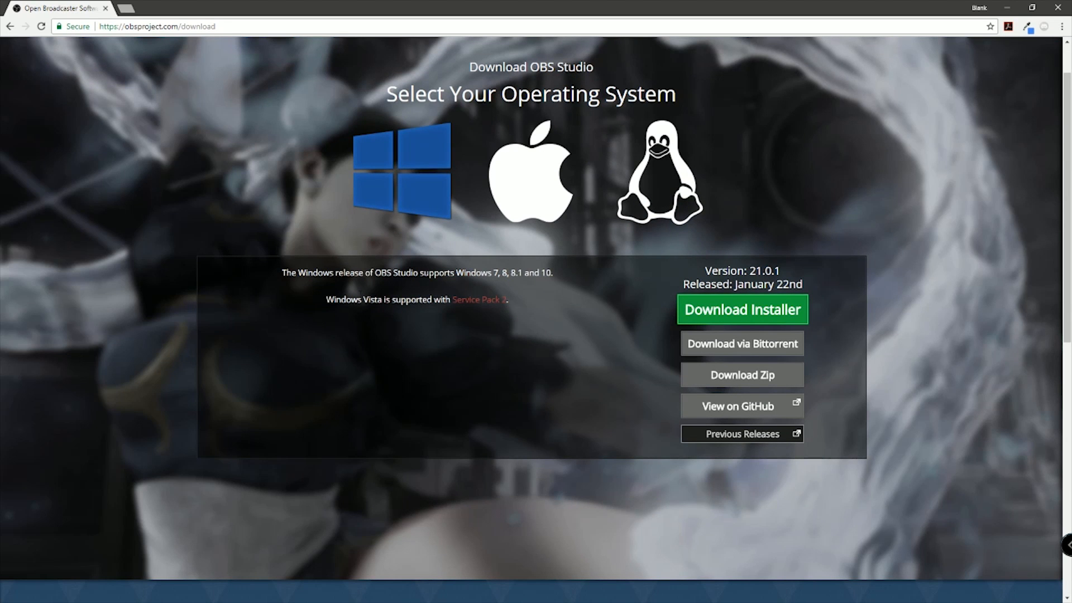
pyautogui.moveTo(375, 274); pyautogui.dragTo(415, 274)
pyautogui.scroll(-10, 468, 323)
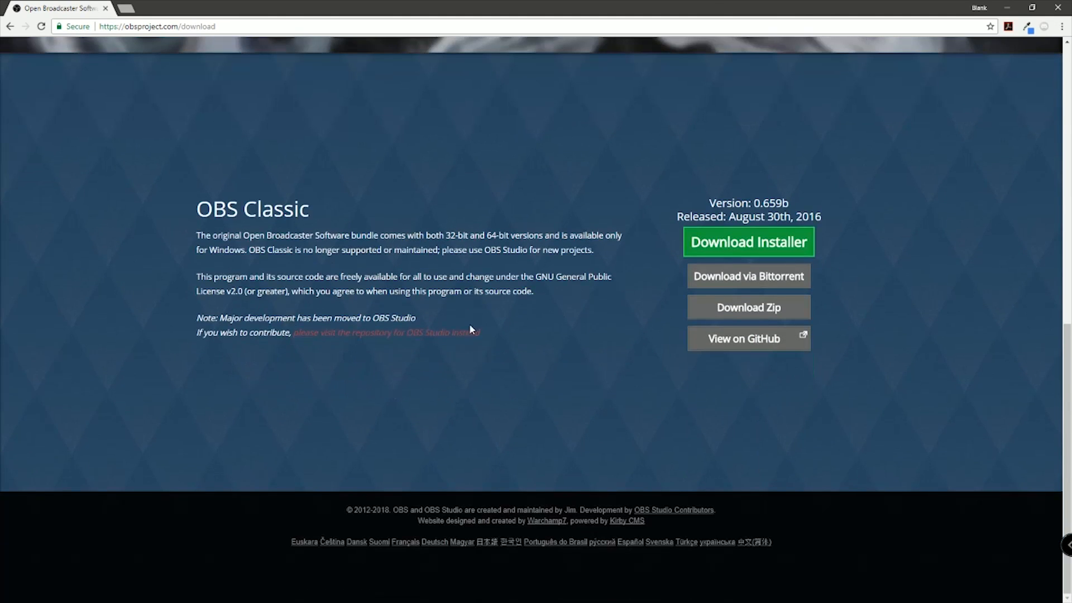
pyautogui.moveTo(377, 209); pyautogui.dragTo(240, 209)
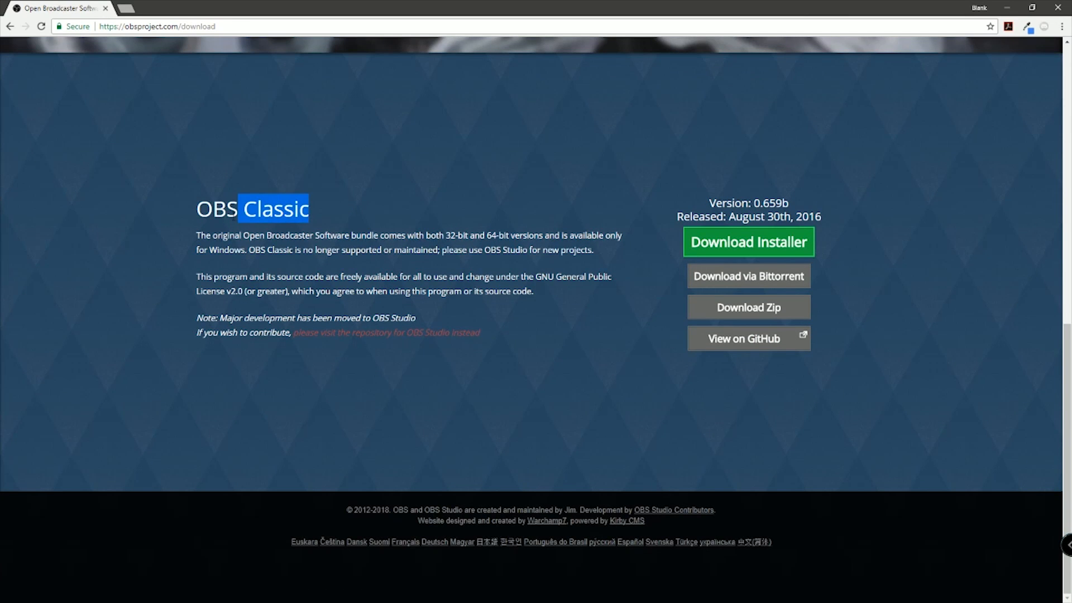
pyautogui.scroll(9, 371, 307)
pyautogui.scroll(1, 431, 301)
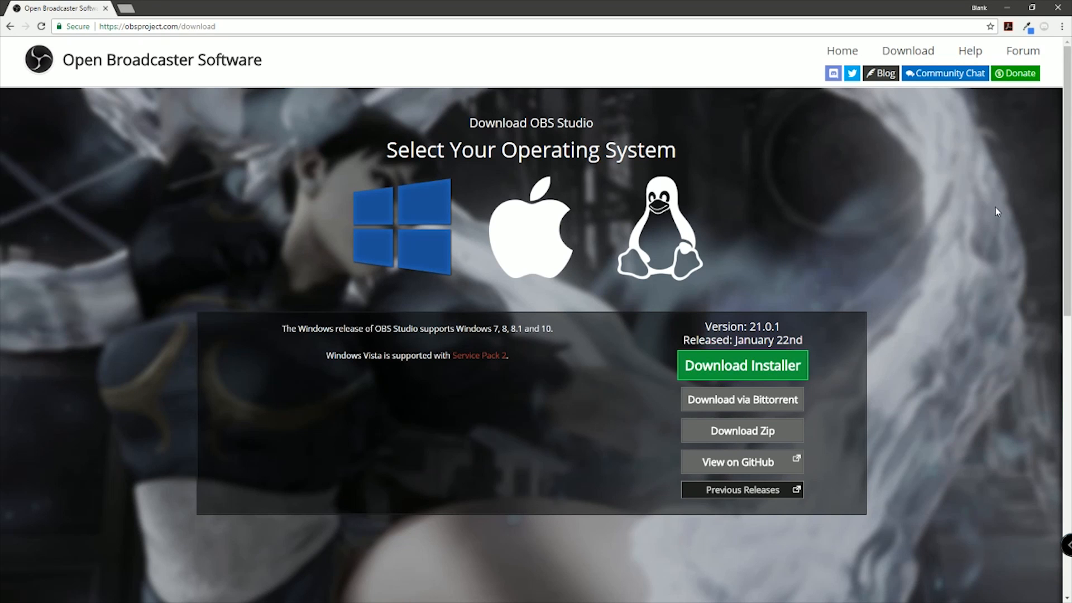
# - Close the browser, switch to OBS and create a profile named "New Profile"
pyautogui.click(1059, 6)
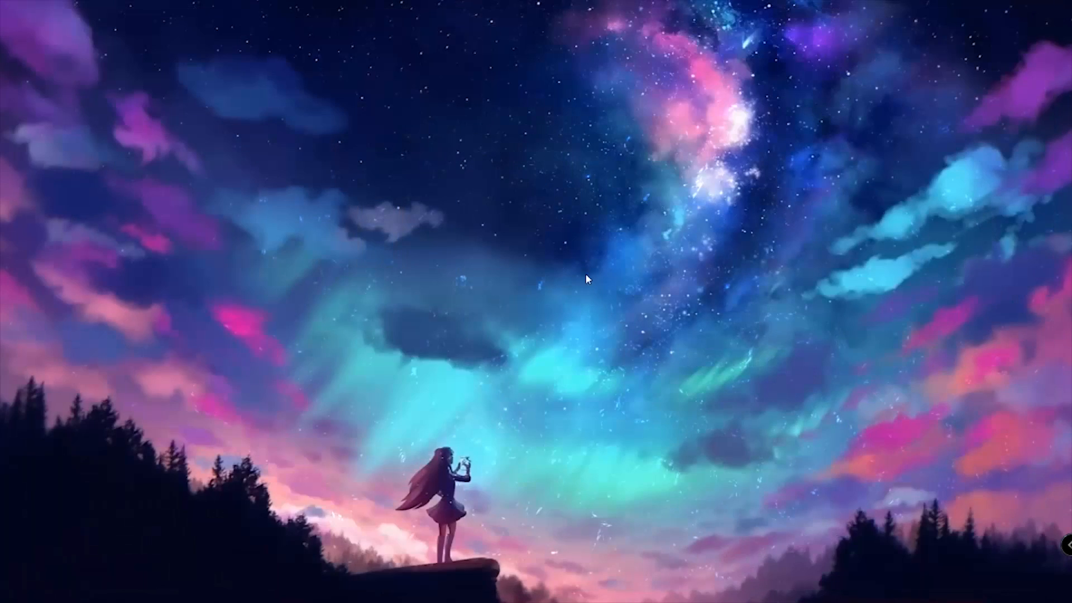
pyautogui.hotkey('alt', 'Tab')
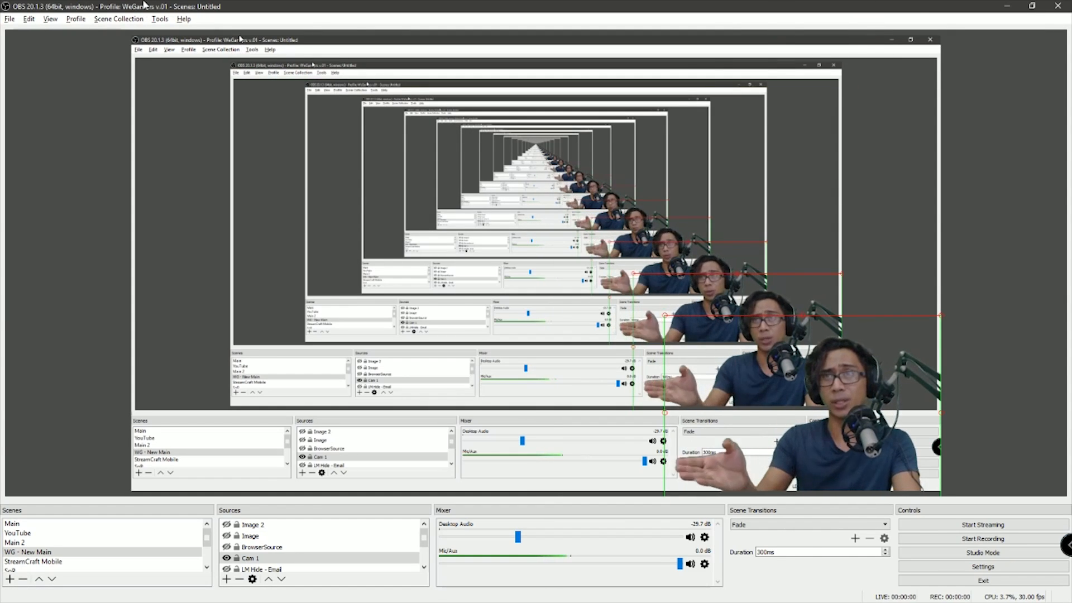
pyautogui.click(77, 20)
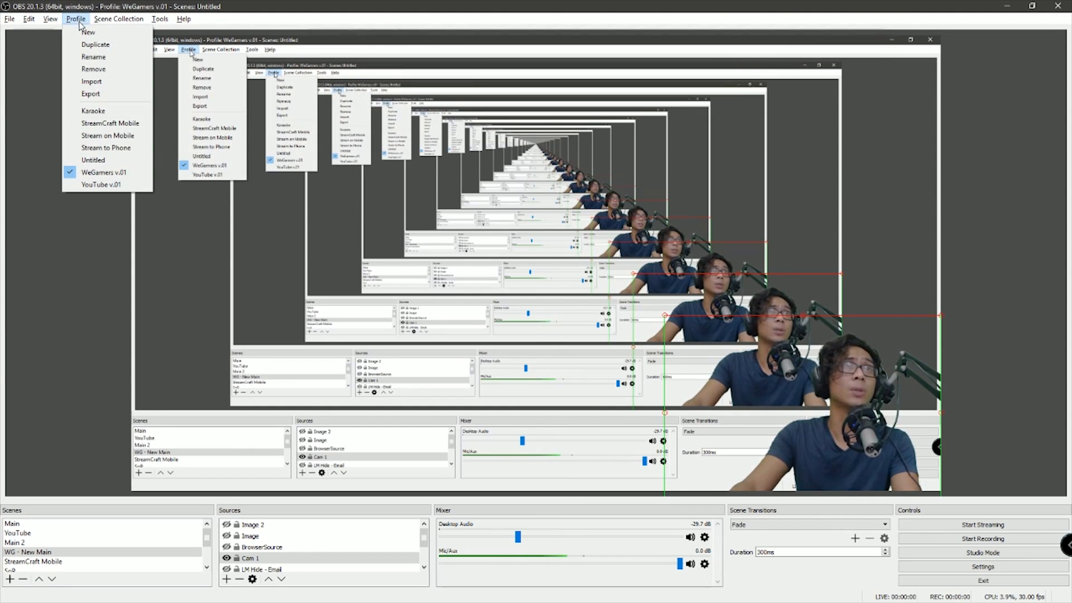
pyautogui.click(86, 32)
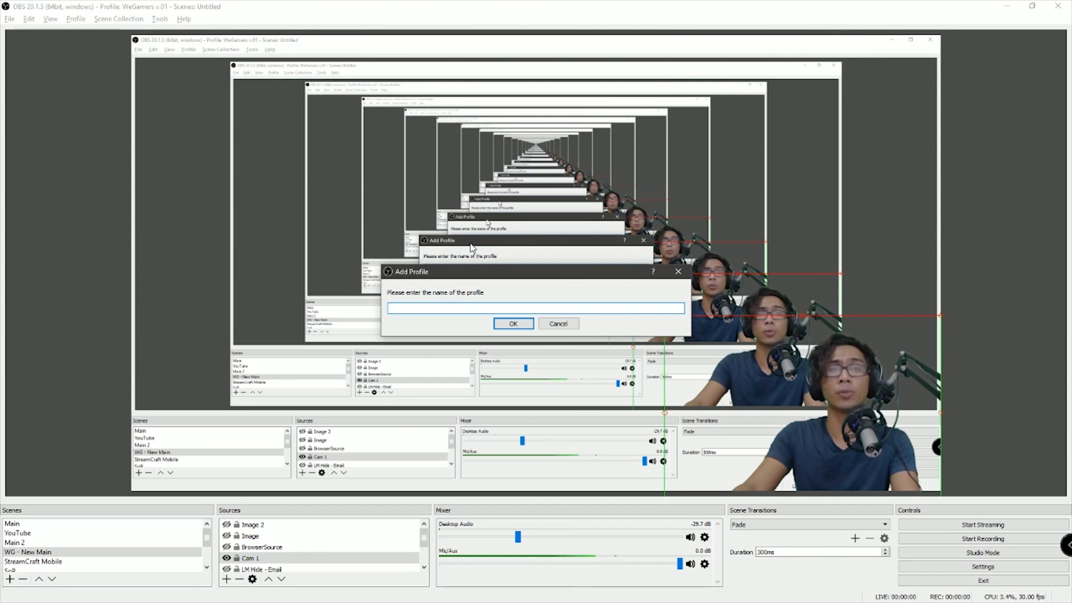
pyautogui.write('T')
pyautogui.press('BackSpace')
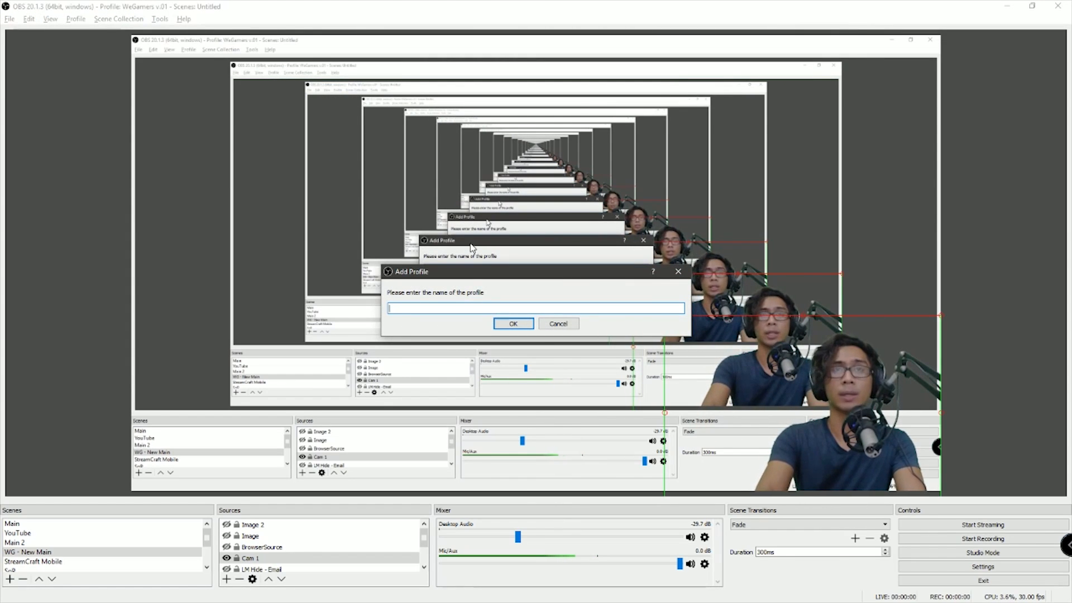
pyautogui.write('New P')
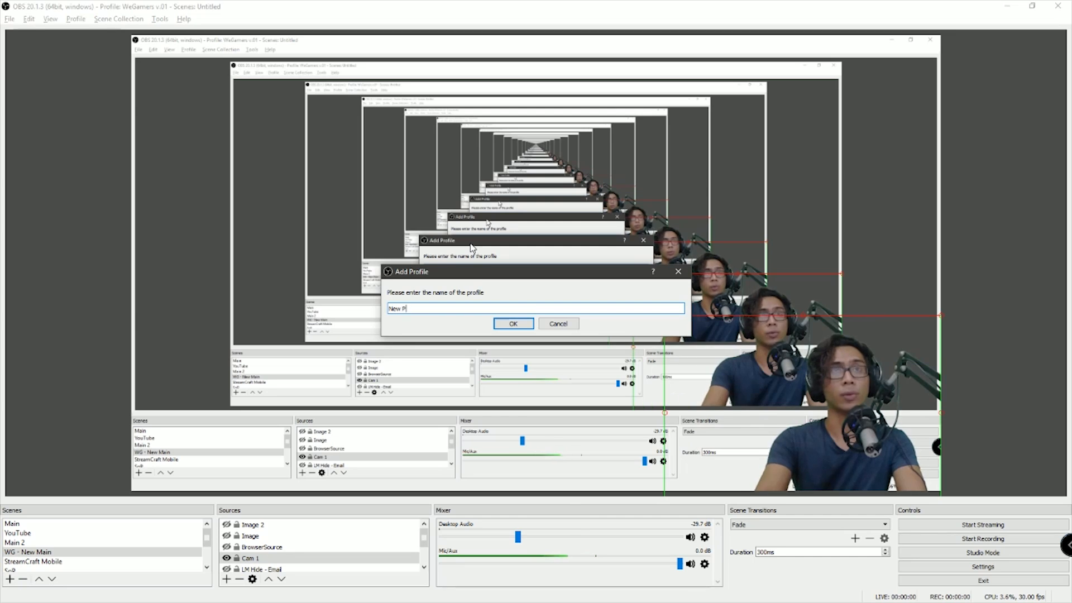
pyautogui.write('rofile')
pyautogui.press('Return')
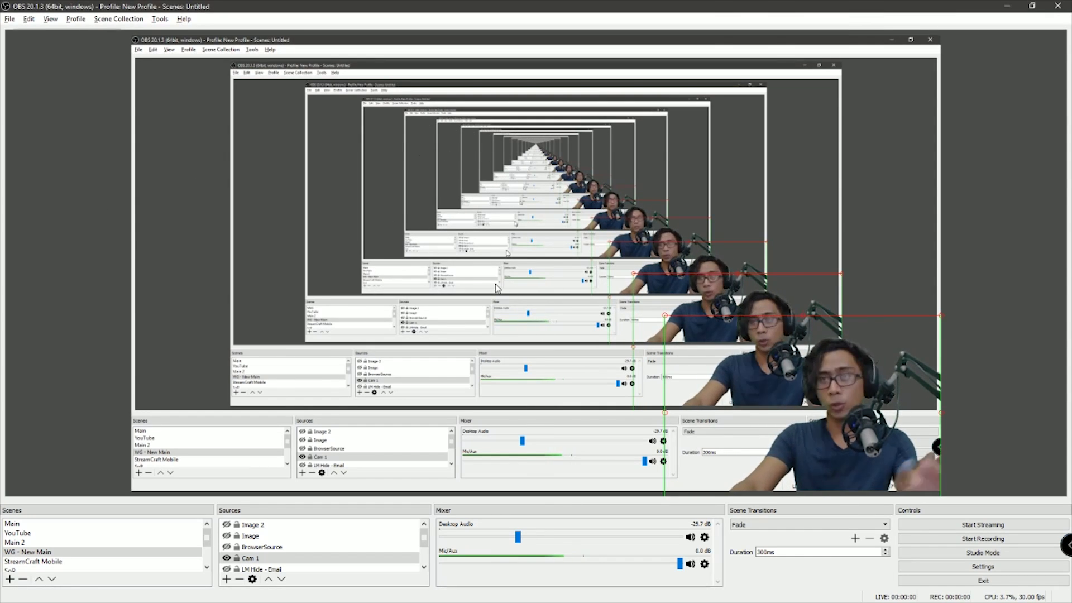
# - Add a scene named "New Scene"
pyautogui.click(10, 579)
pyautogui.write('New Sc')
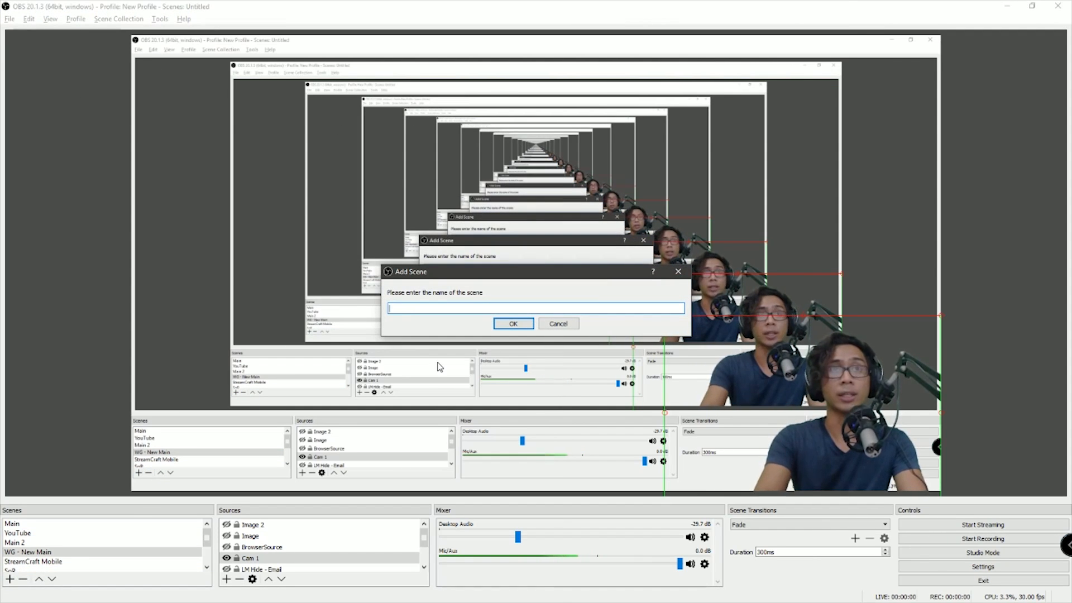
pyautogui.write('ene')
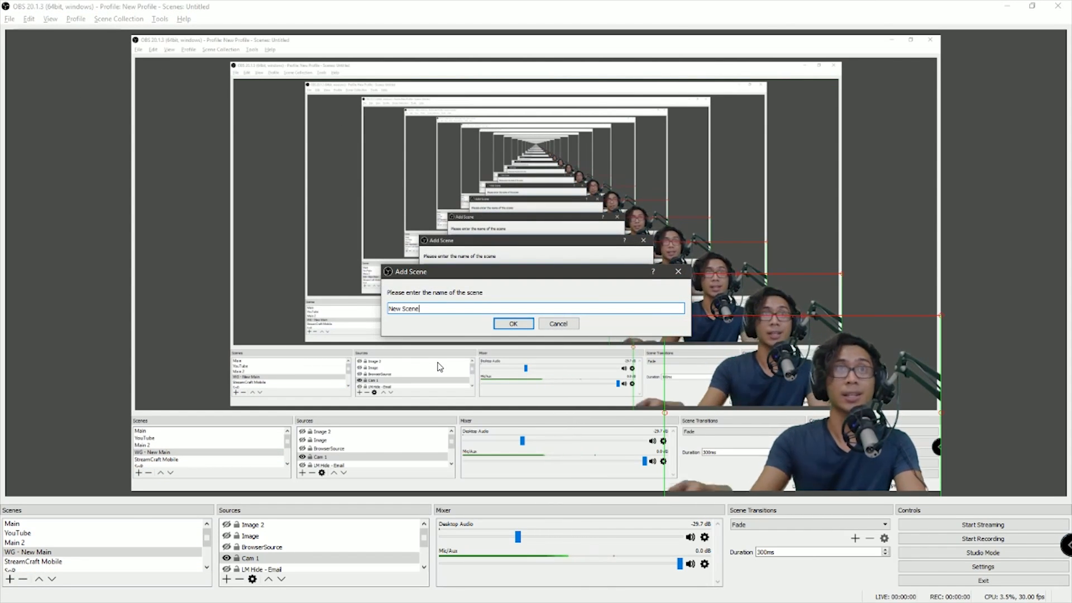
pyautogui.click(512, 324)
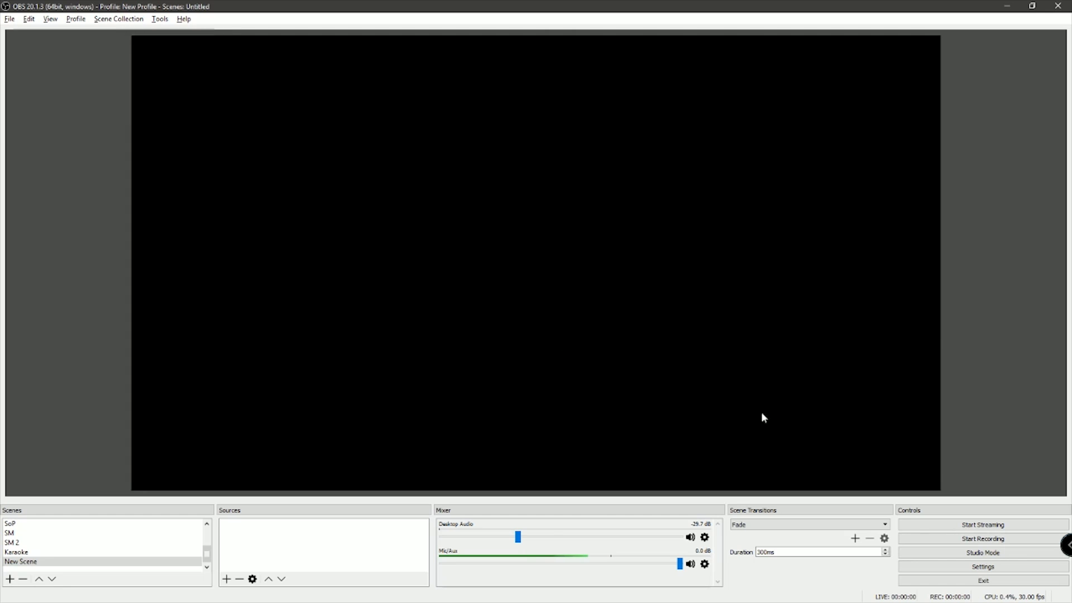
# - Open the program settings at the general page and reposition the dialog over the preview
pyautogui.click(961, 567)
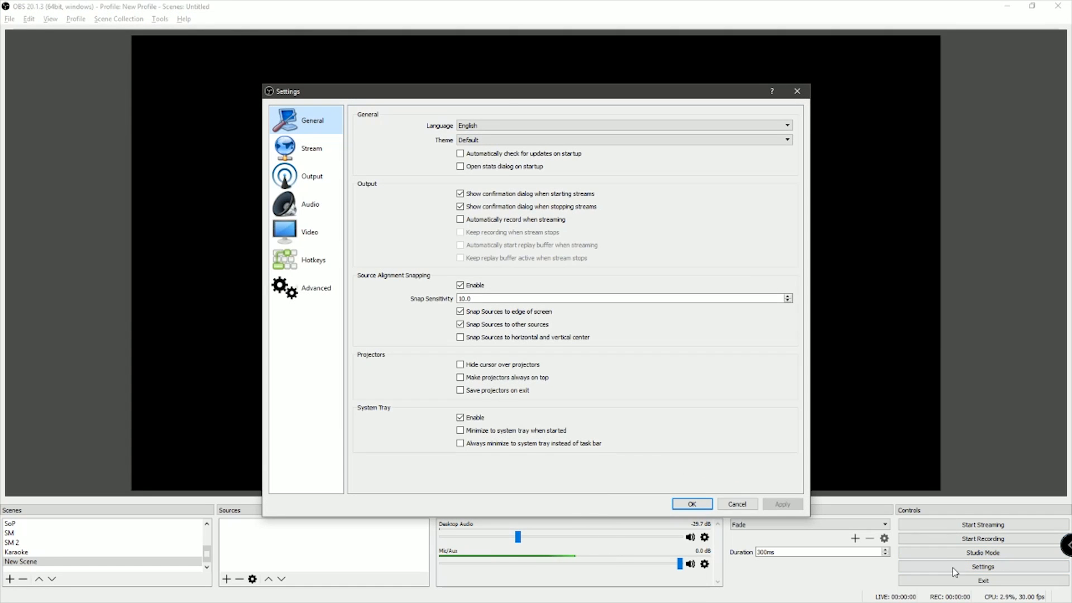
pyautogui.click(797, 90)
pyautogui.click(9, 18)
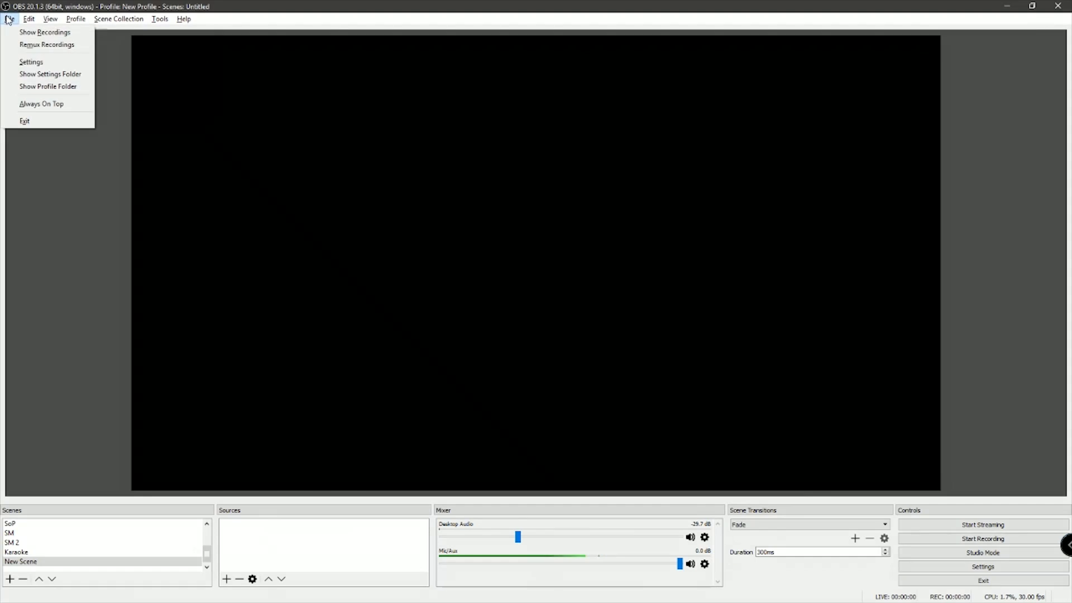
pyautogui.click(22, 61)
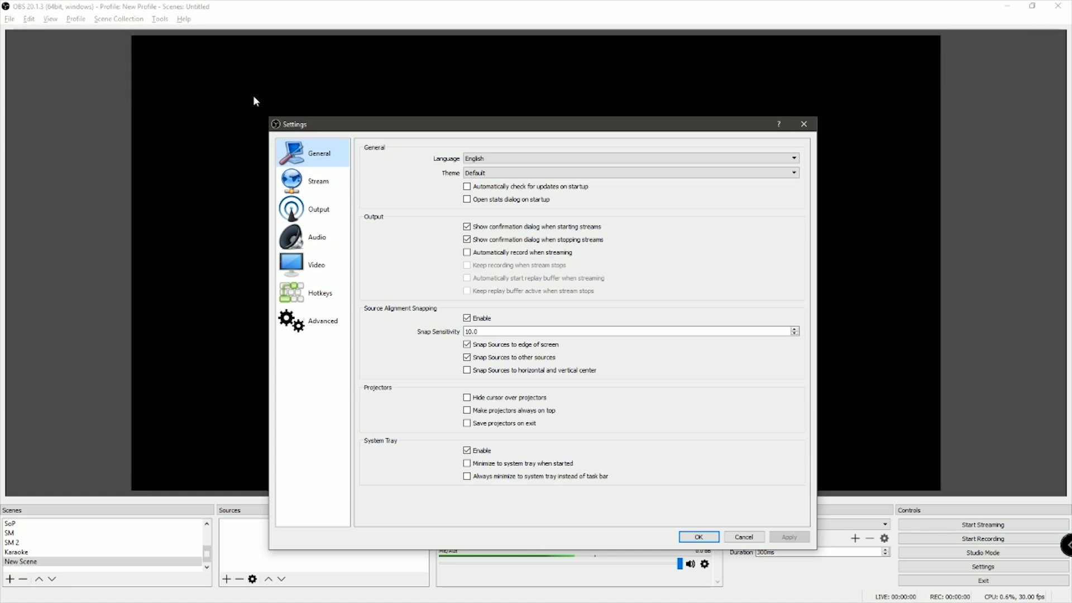
pyautogui.moveTo(603, 126); pyautogui.dragTo(646, 120)
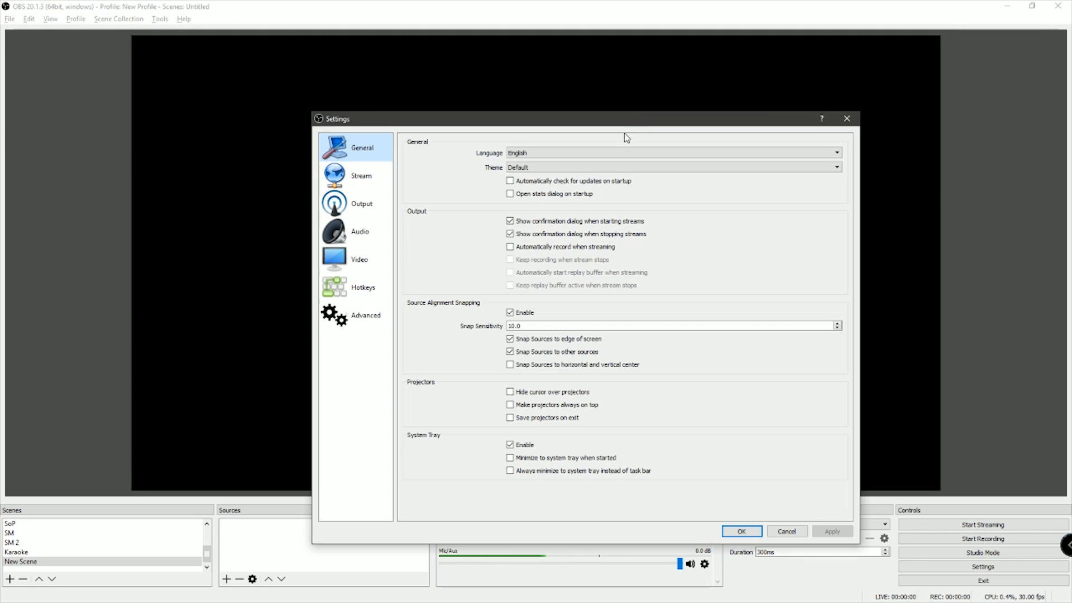
pyautogui.moveTo(604, 125); pyautogui.dragTo(595, 149)
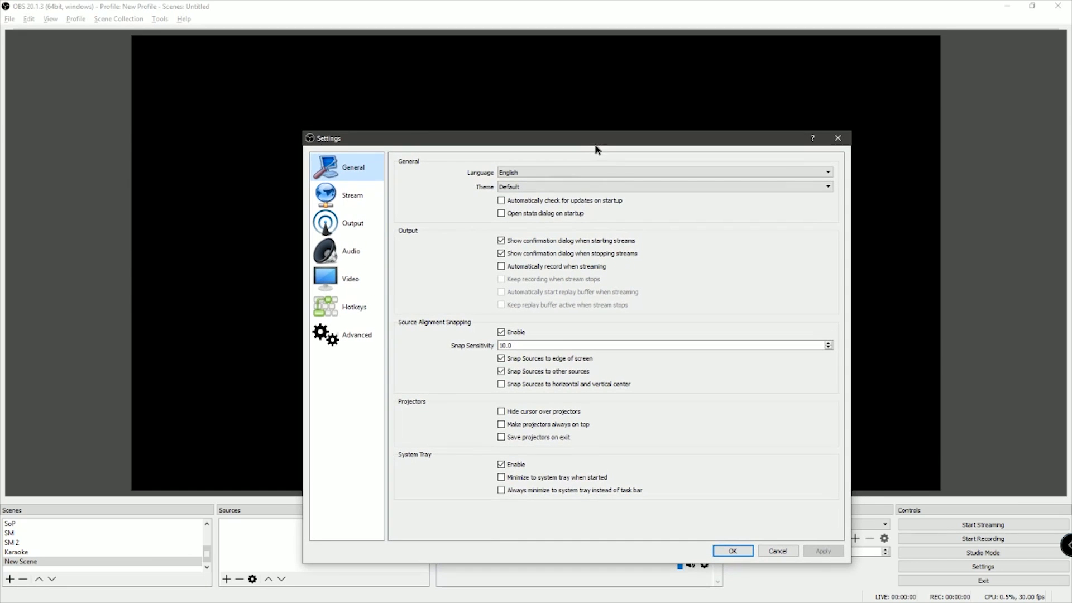
# - Examine the interface language and theme choices in the general settings
pyautogui.click(547, 174)
pyautogui.click(432, 182)
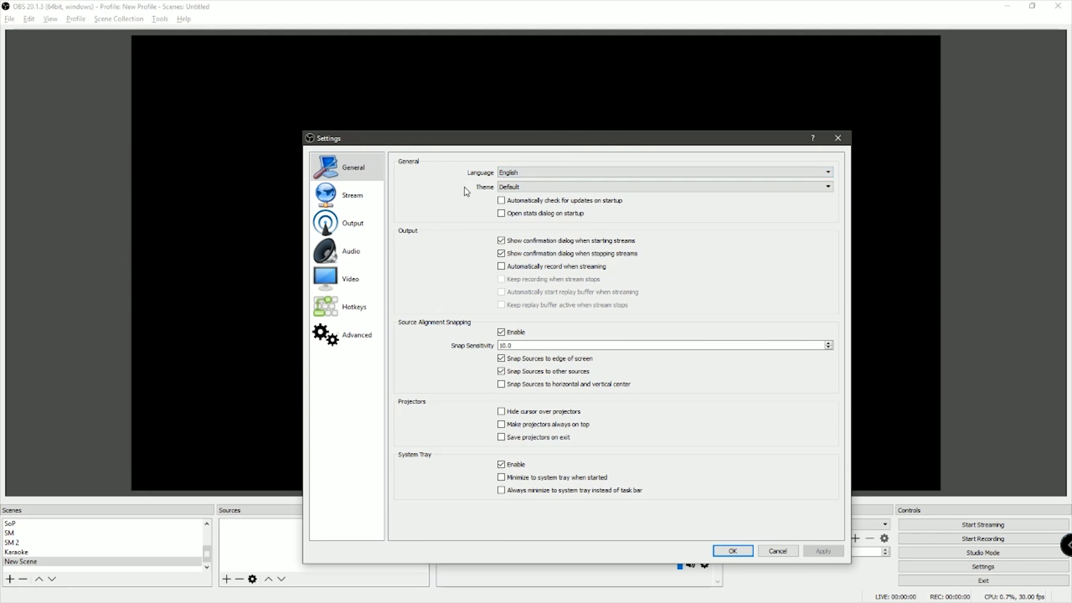
pyautogui.click(554, 187)
pyautogui.click(453, 196)
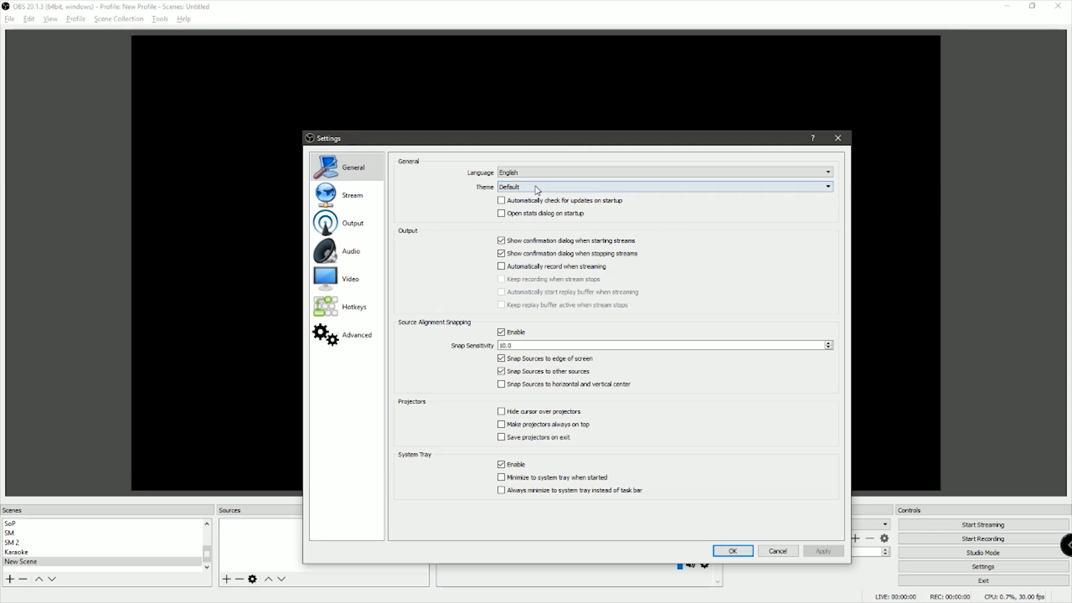
pyautogui.moveTo(527, 141); pyautogui.dragTo(532, 114)
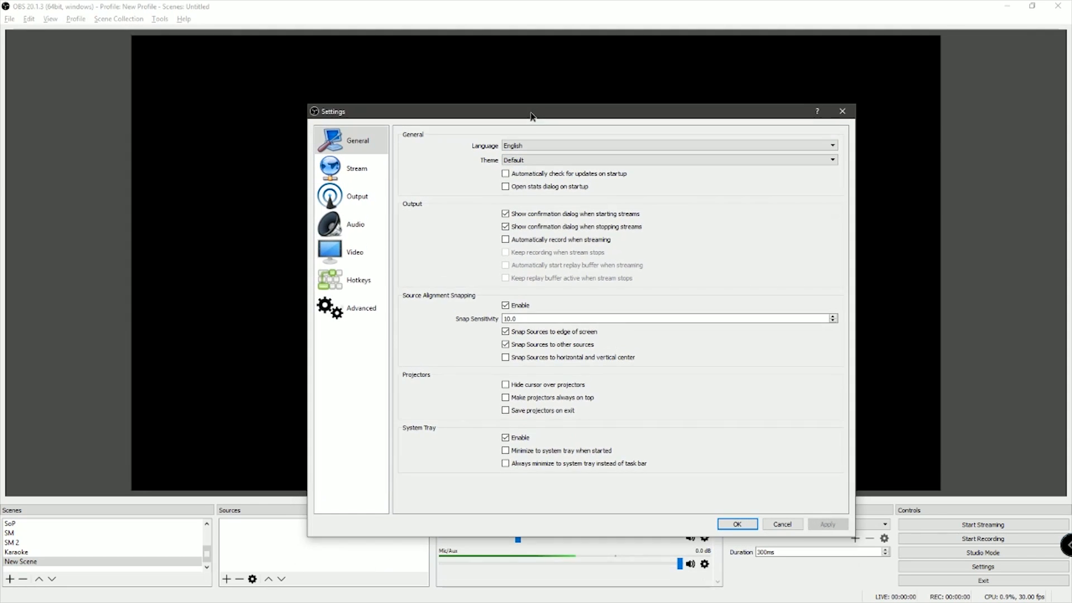
# - Try the Dark and Rachni themes before restoring Default, and enable the automatic check for updates on startup
pyautogui.click(518, 162)
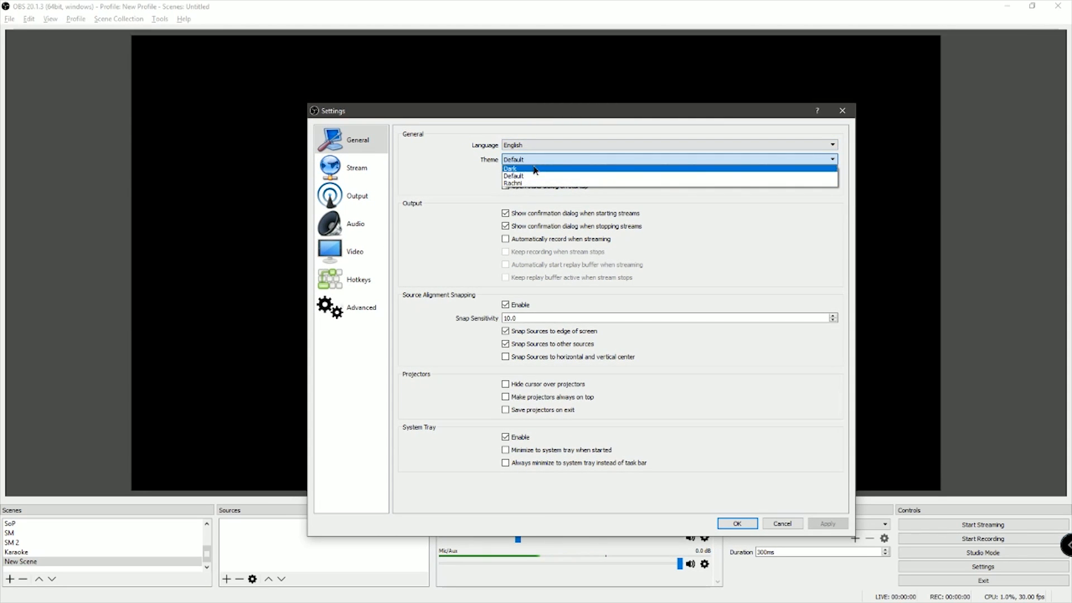
pyautogui.click(534, 167)
pyautogui.click(534, 159)
pyautogui.click(534, 180)
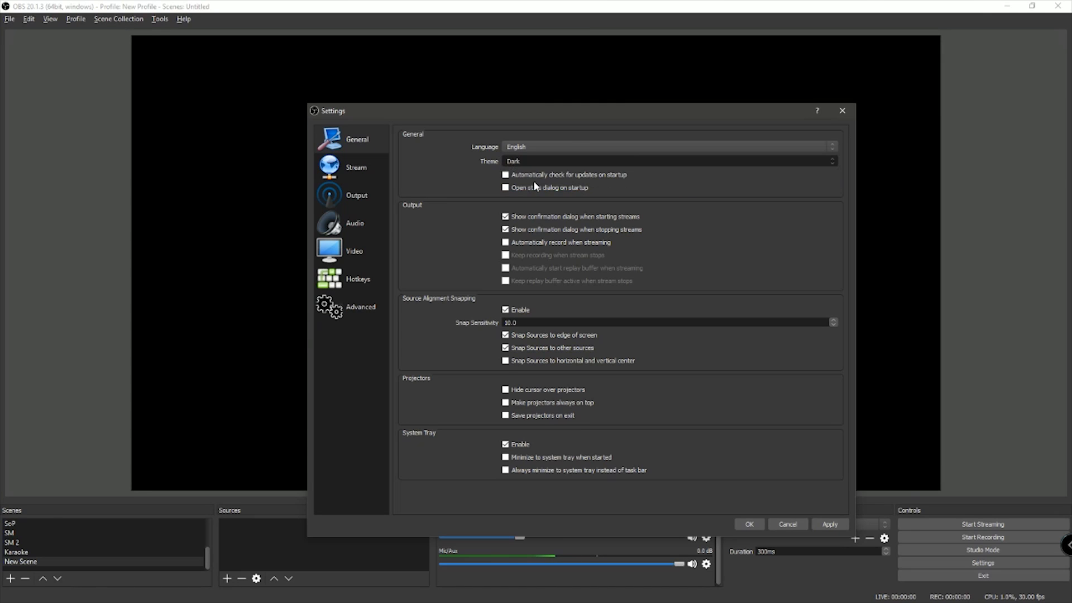
pyautogui.click(541, 175)
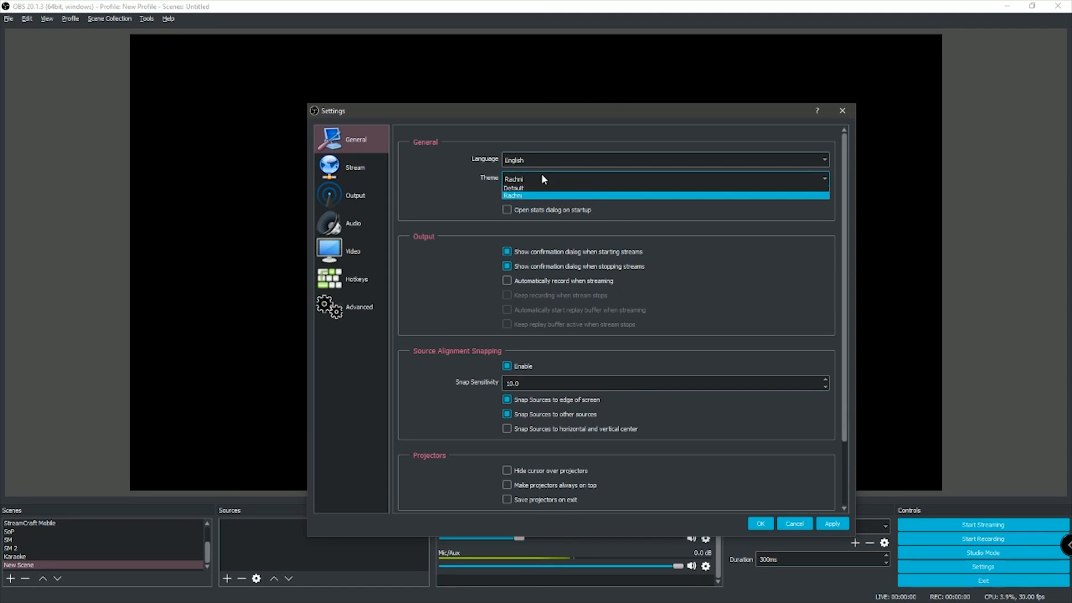
pyautogui.click(541, 192)
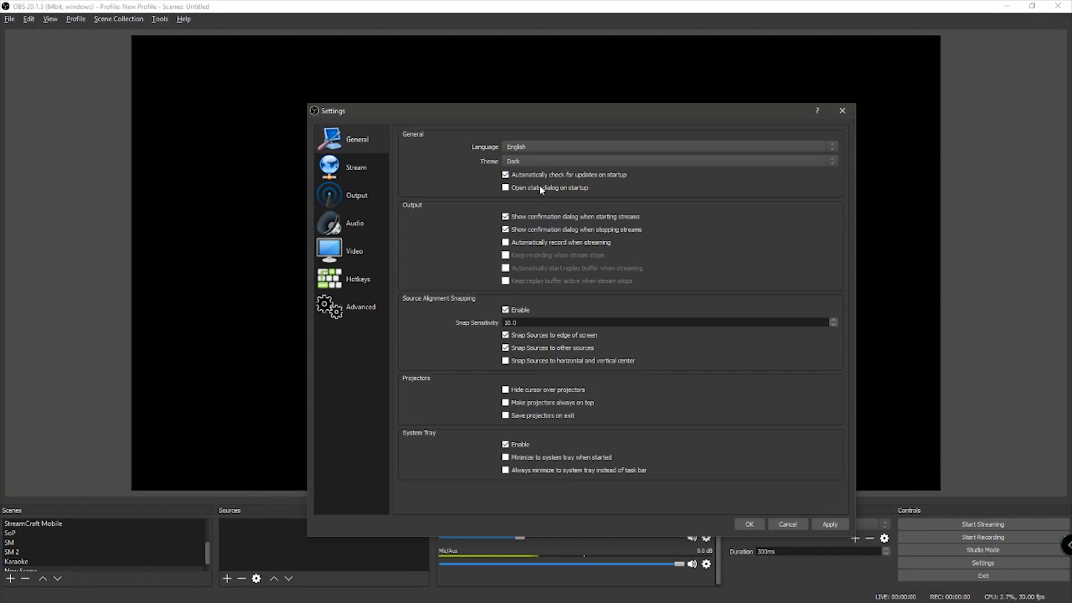
pyautogui.click(544, 162)
pyautogui.click(538, 177)
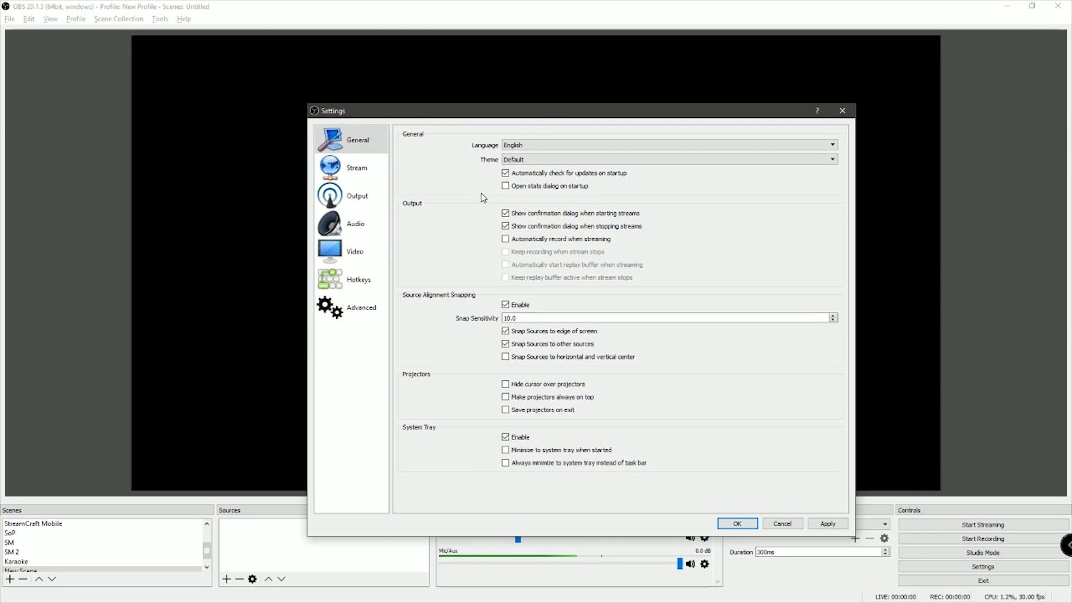
# - Review the streaming service settings and set the output mode to Advanced
pyautogui.click(359, 176)
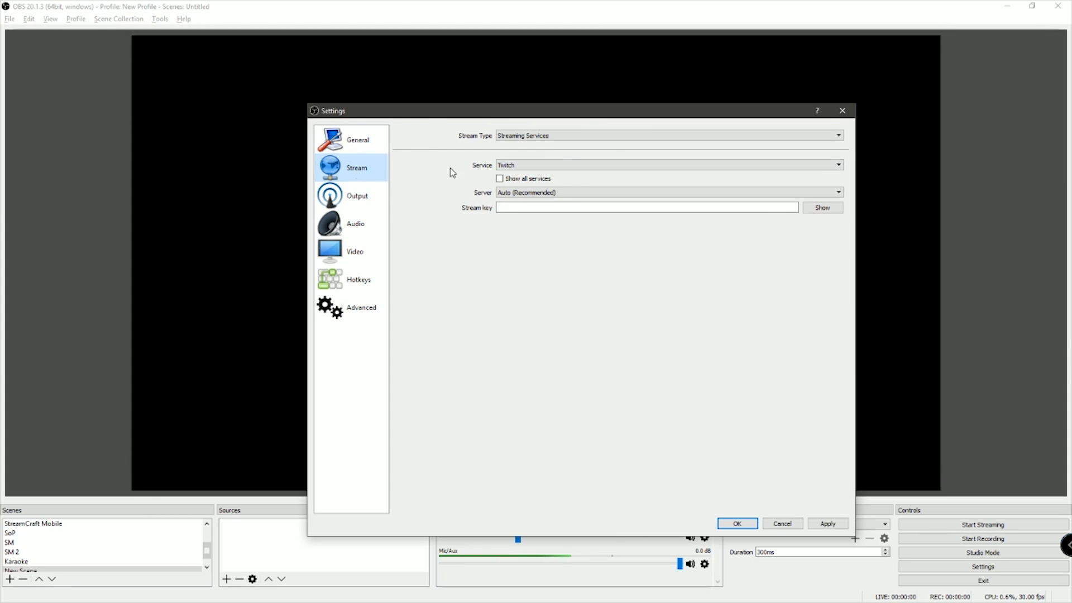
pyautogui.click(360, 201)
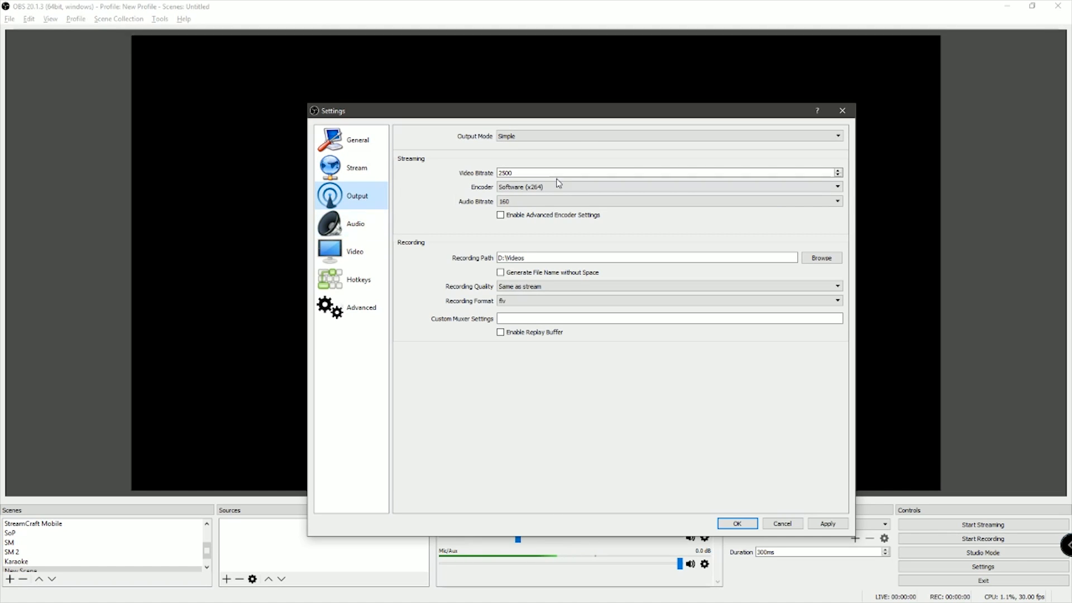
pyautogui.click(538, 136)
pyautogui.click(539, 151)
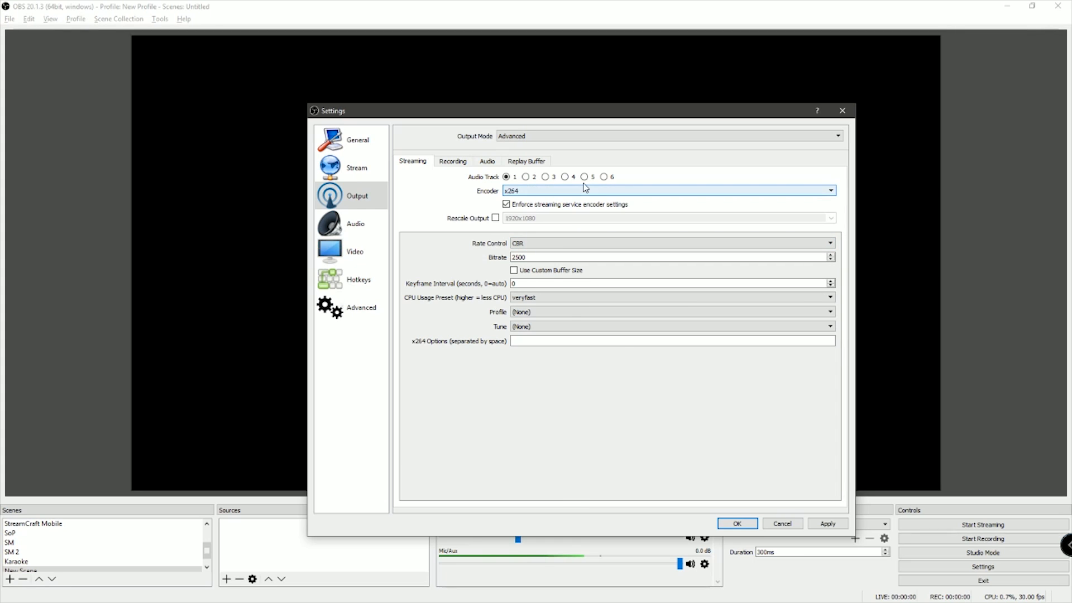
# - Review the available streaming encoders and set the encoder to NVENC H.264
pyautogui.click(557, 193)
pyautogui.click(557, 192)
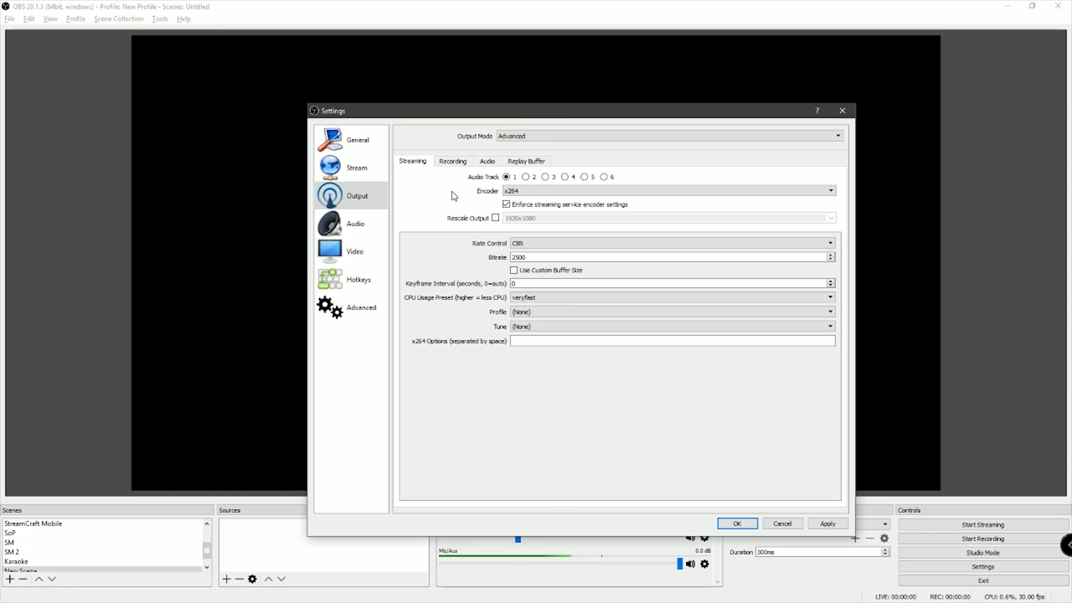
pyautogui.click(512, 192)
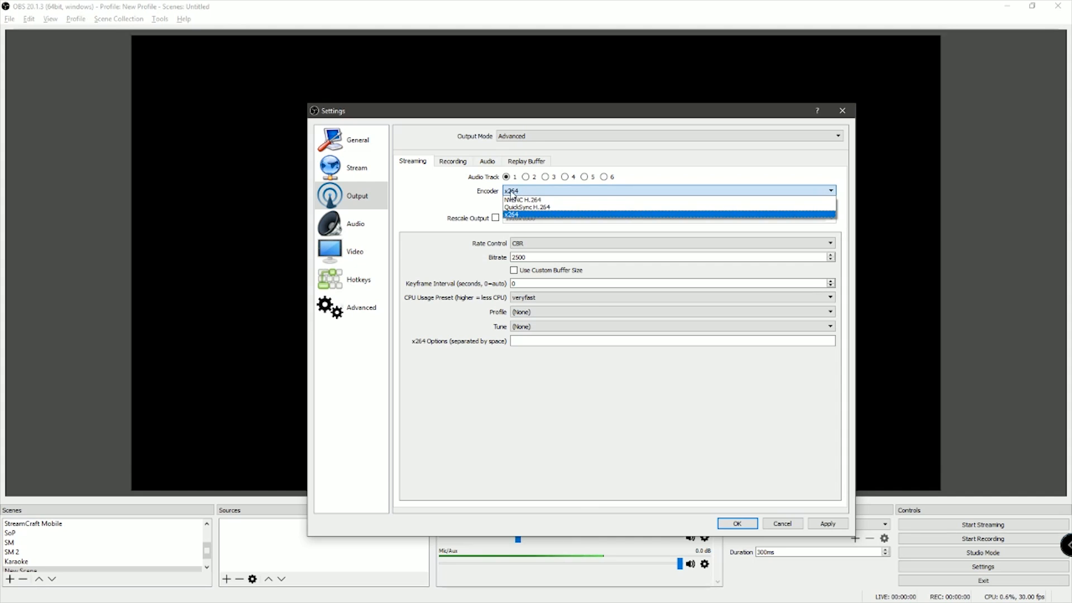
pyautogui.click(511, 192)
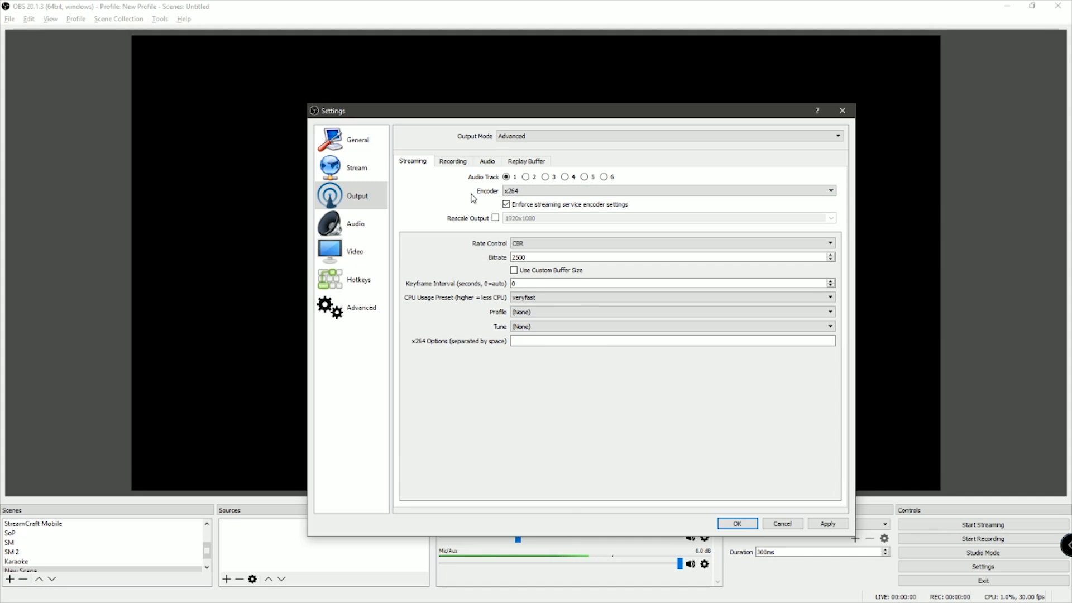
pyautogui.click(586, 193)
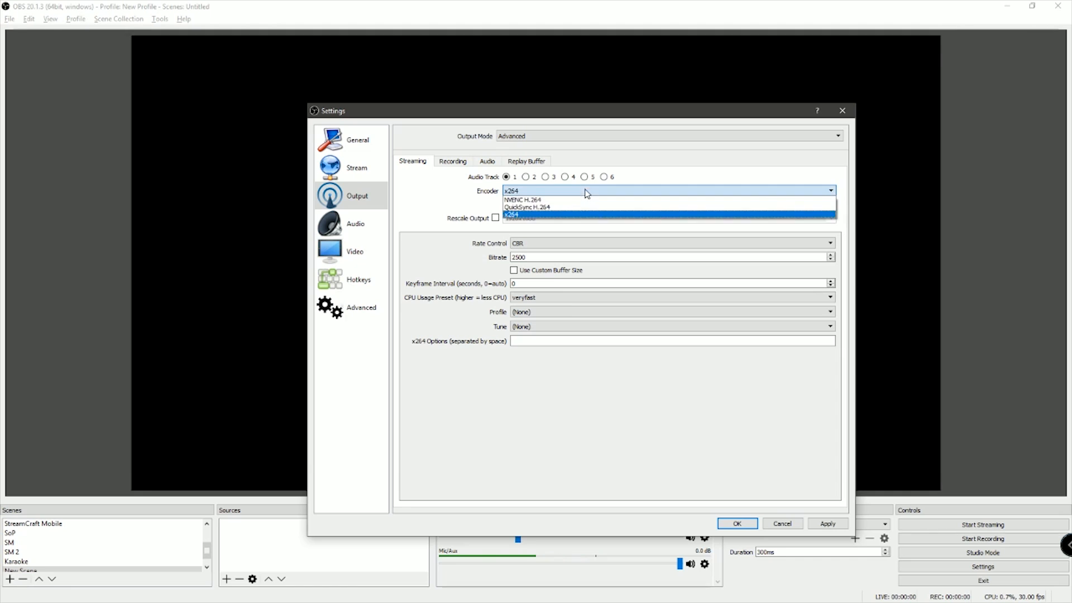
pyautogui.click(527, 200)
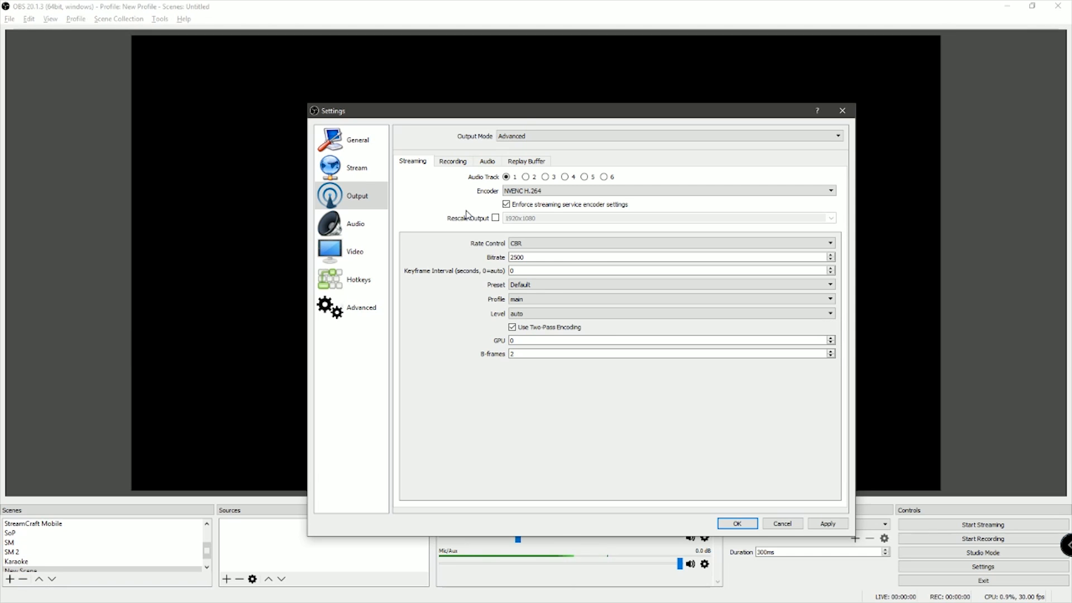
# - Try the QuickSync H.264 encoder before switching back to NVENC H.264
pyautogui.click(545, 191)
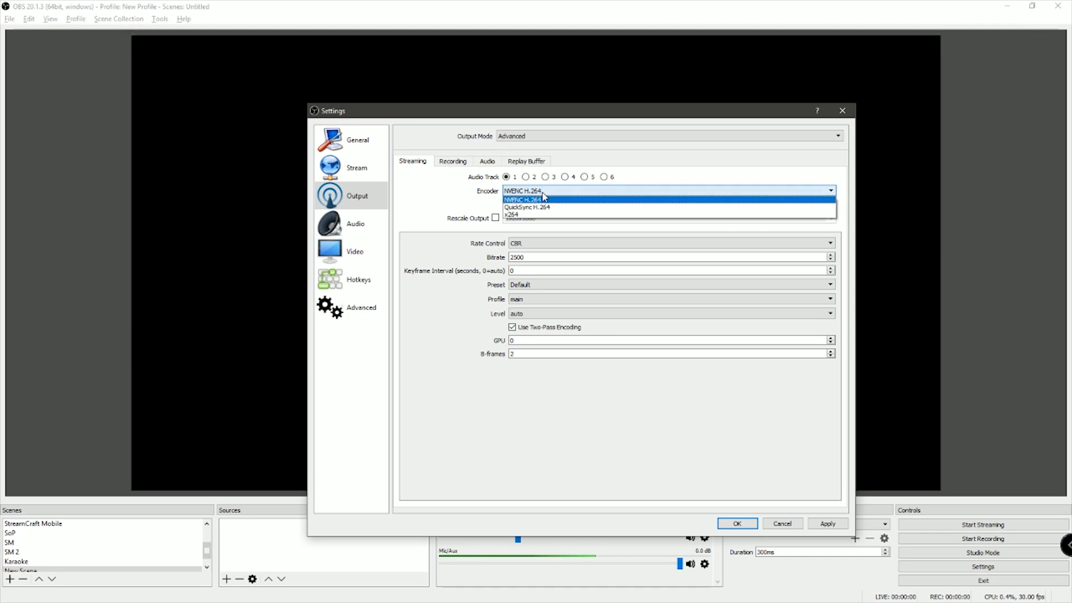
pyautogui.click(541, 209)
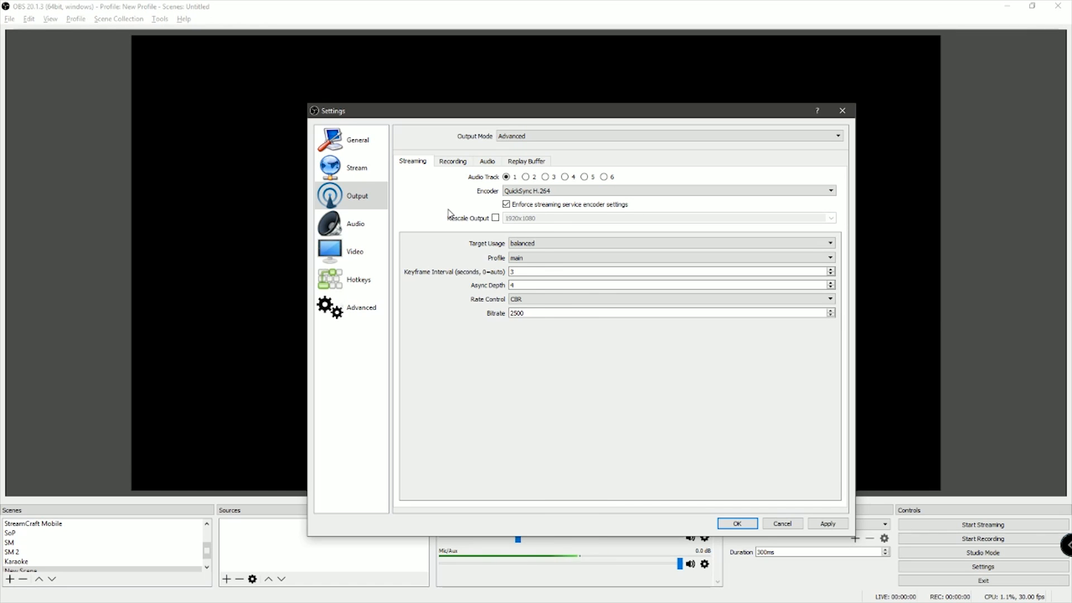
pyautogui.click(556, 192)
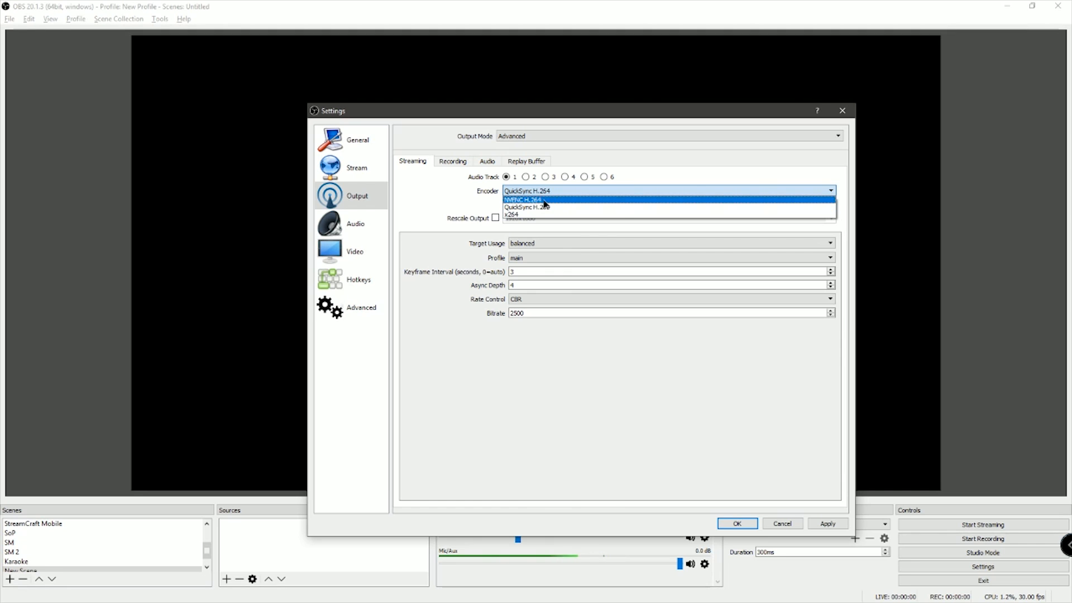
pyautogui.click(545, 200)
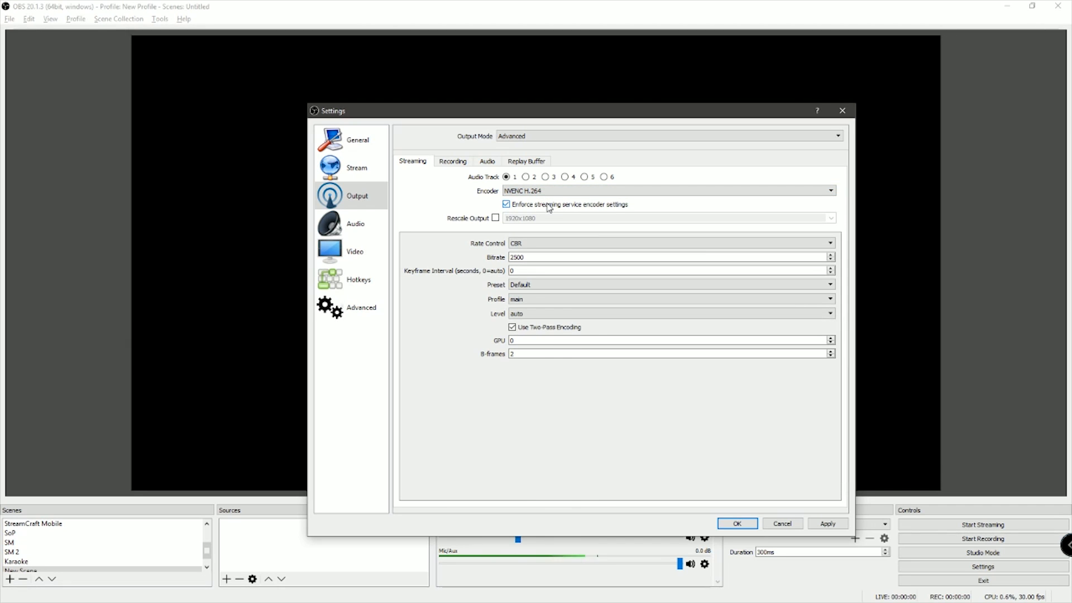
# - Enable output rescaling for the stream and set its resolution to 1280x720
pyautogui.click(495, 219)
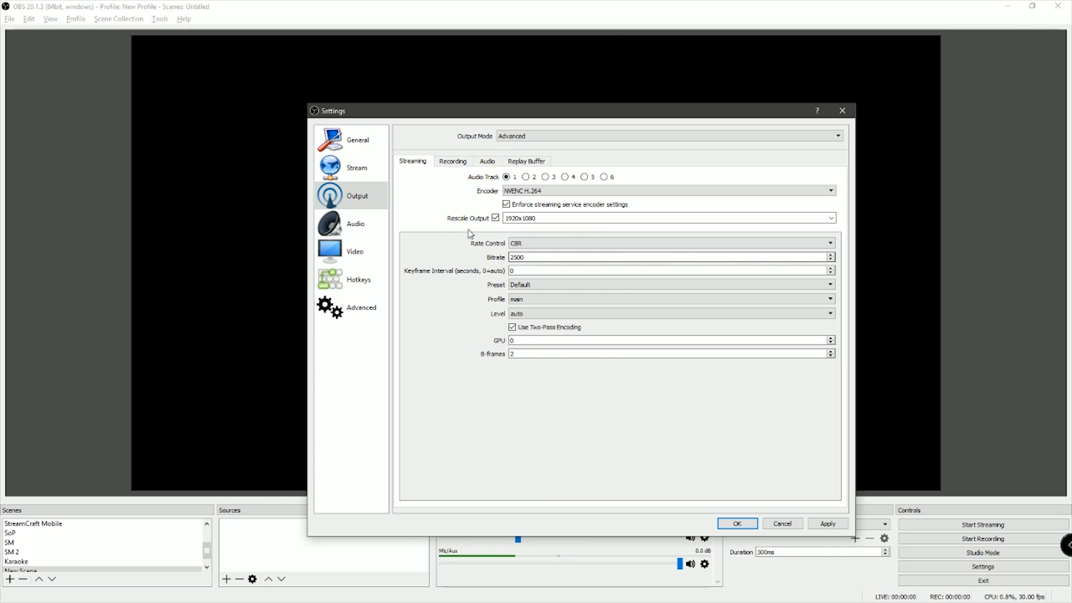
pyautogui.click(830, 218)
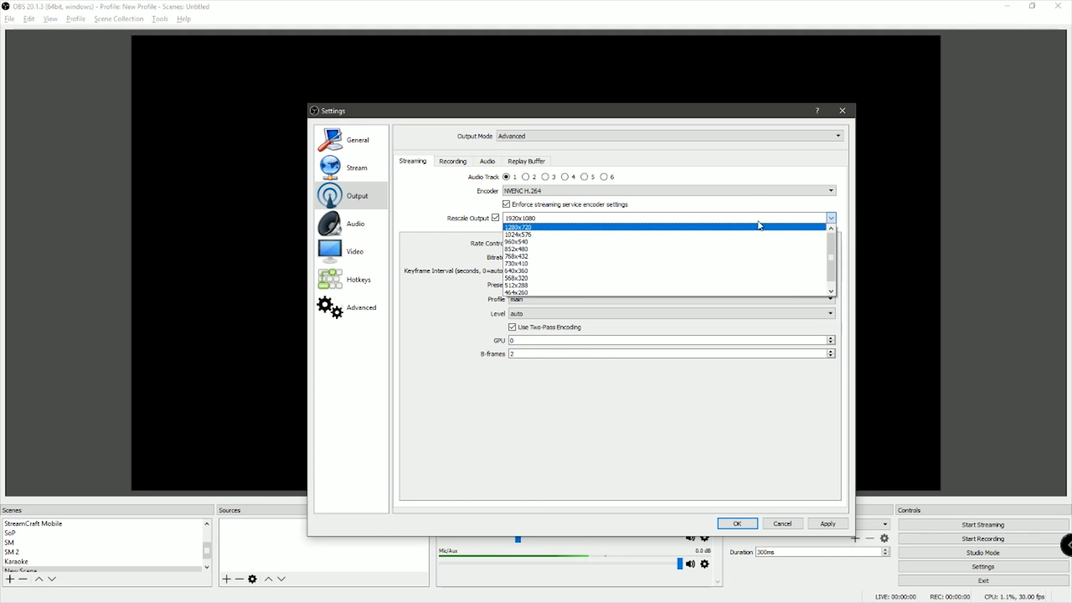
pyautogui.click(556, 228)
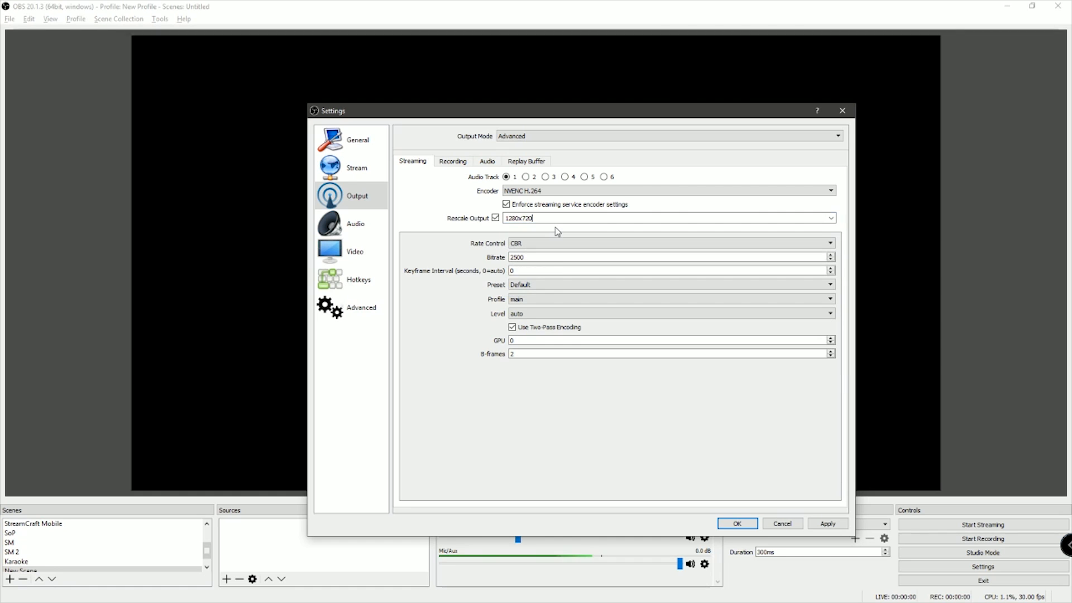
# - Try lower rescale resolutions, including 852x480 and 960x540, before restoring 1280x720
pyautogui.press('Down')
pyautogui.press('Down')
pyautogui.press('Down')
pyautogui.press('Return')
pyautogui.click(829, 217)
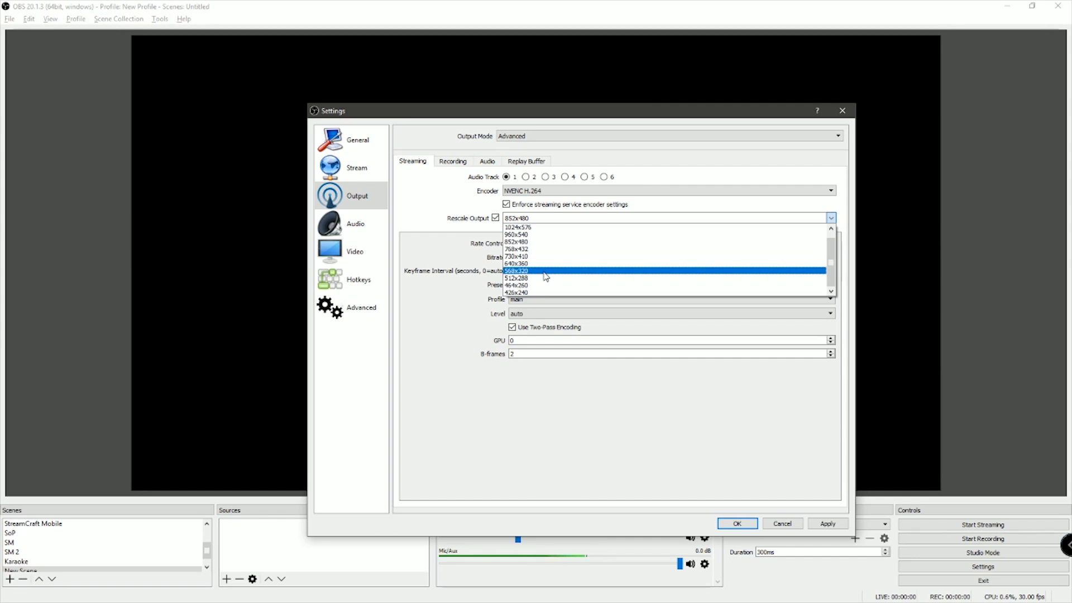
pyautogui.click(548, 273)
pyautogui.click(821, 219)
pyautogui.click(561, 235)
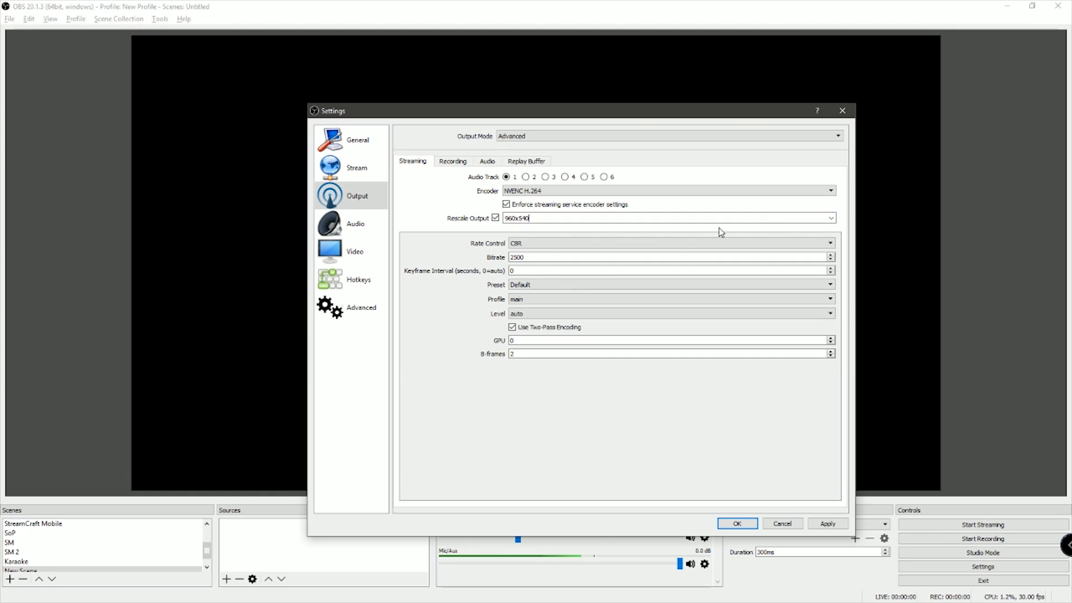
pyautogui.click(832, 219)
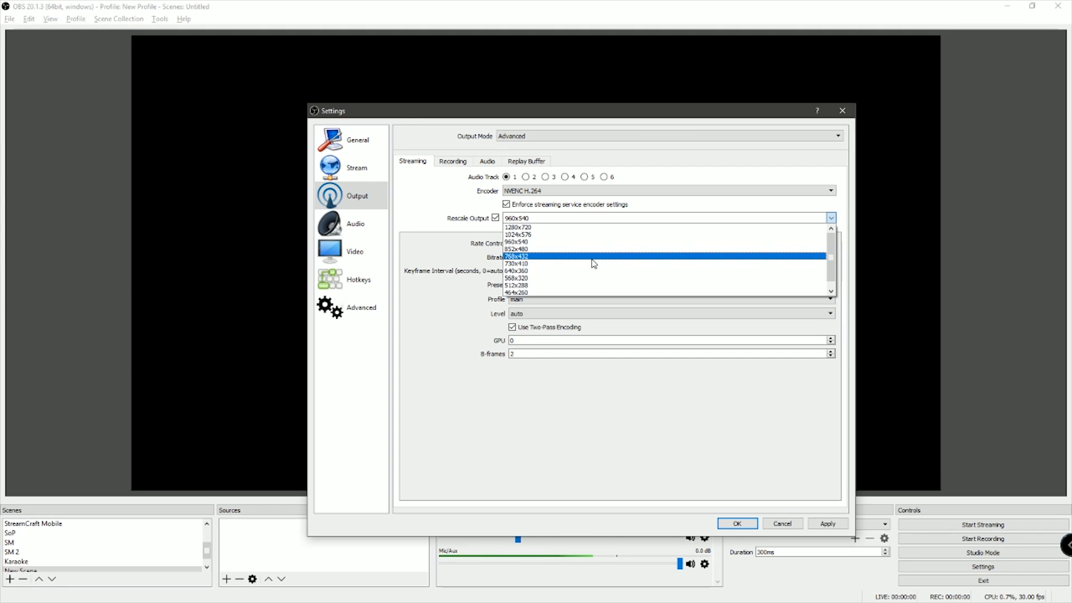
pyautogui.click(548, 227)
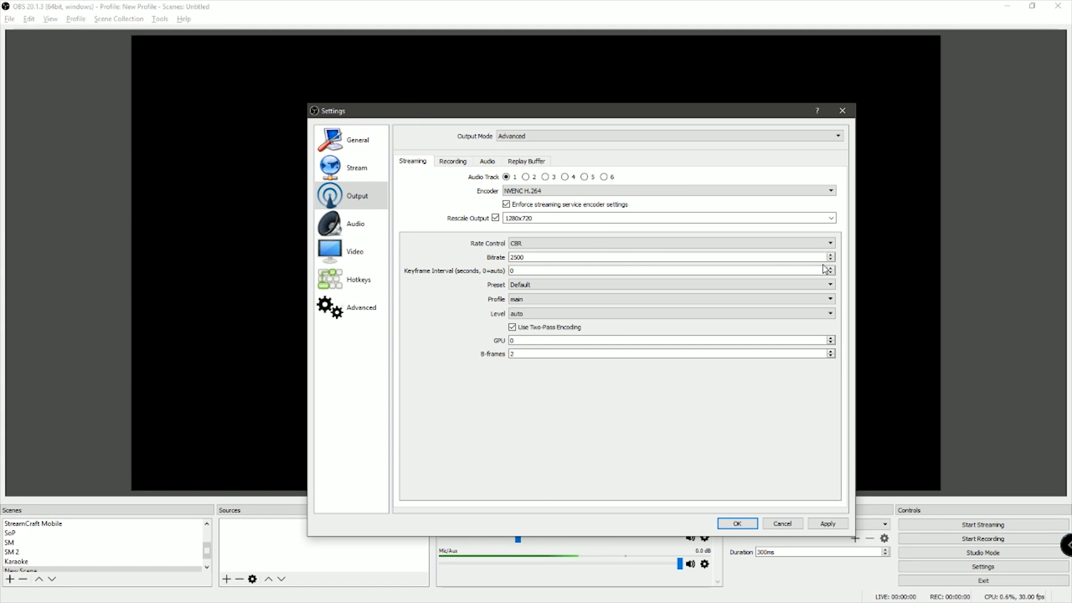
# - Review the rate control choices and select the streaming bitrate value
pyautogui.click(509, 244)
pyautogui.click(565, 244)
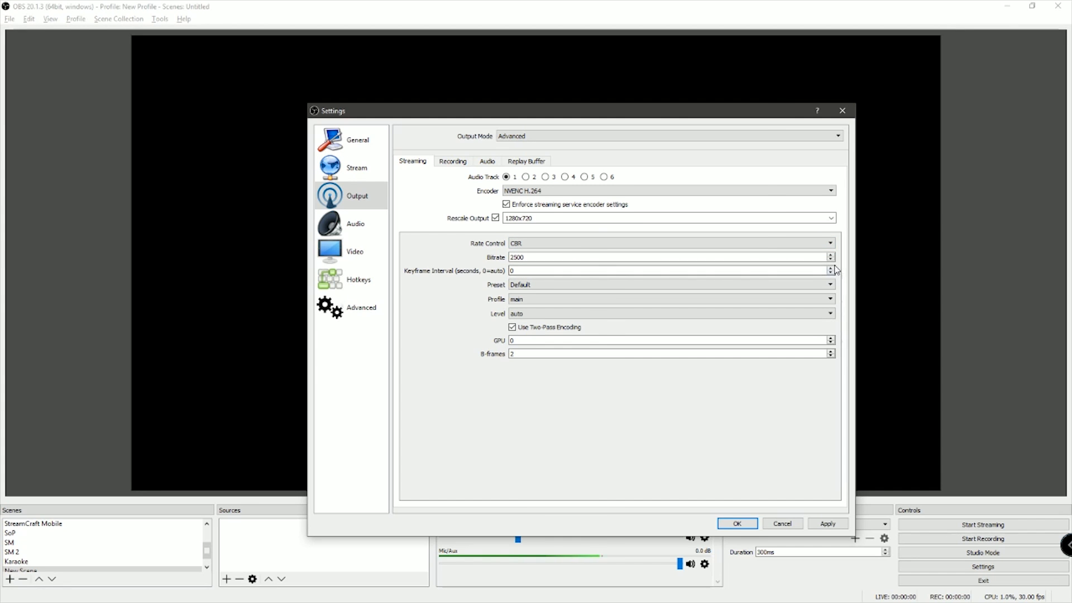
pyautogui.doubleClick(518, 257)
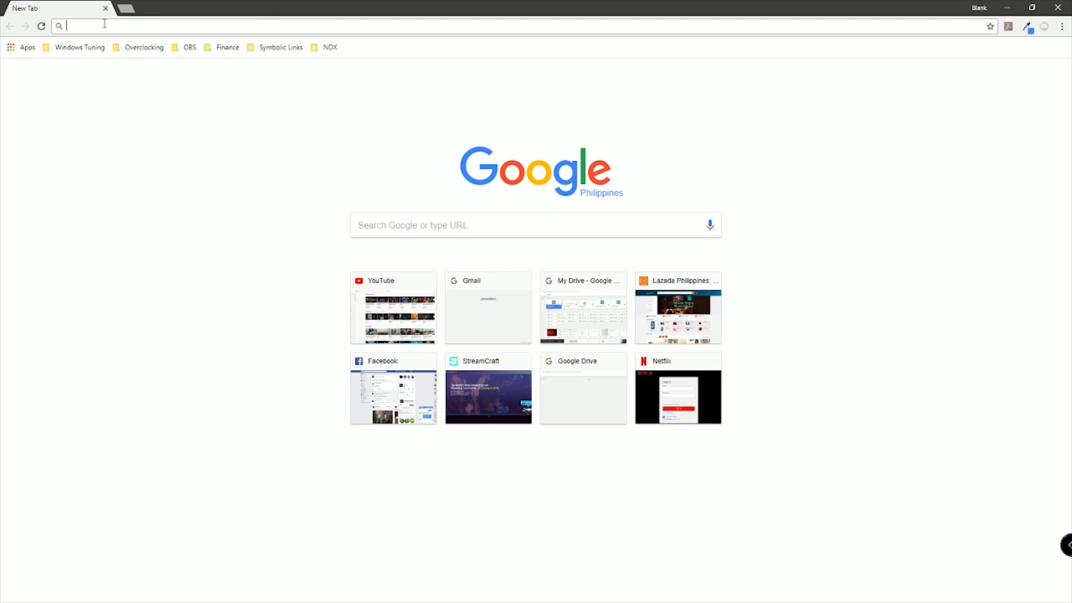
# - Search the web in Chrome for "obs recommended bitrate for streaming" and open the IBM Cloud Video article on recommended encoding settings
pyautogui.write('obs ')
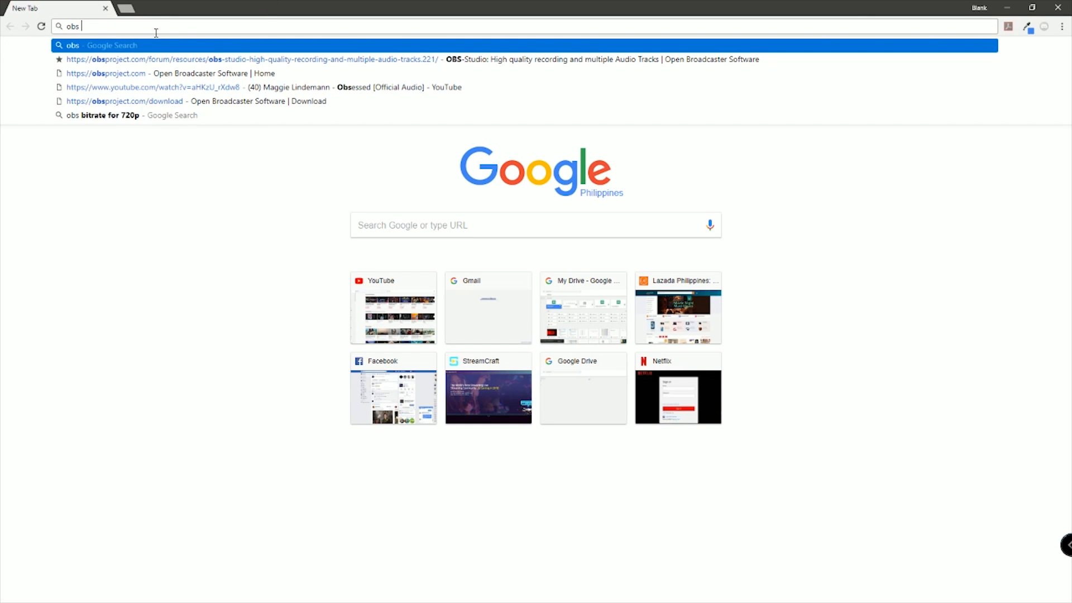
pyautogui.write('recommende')
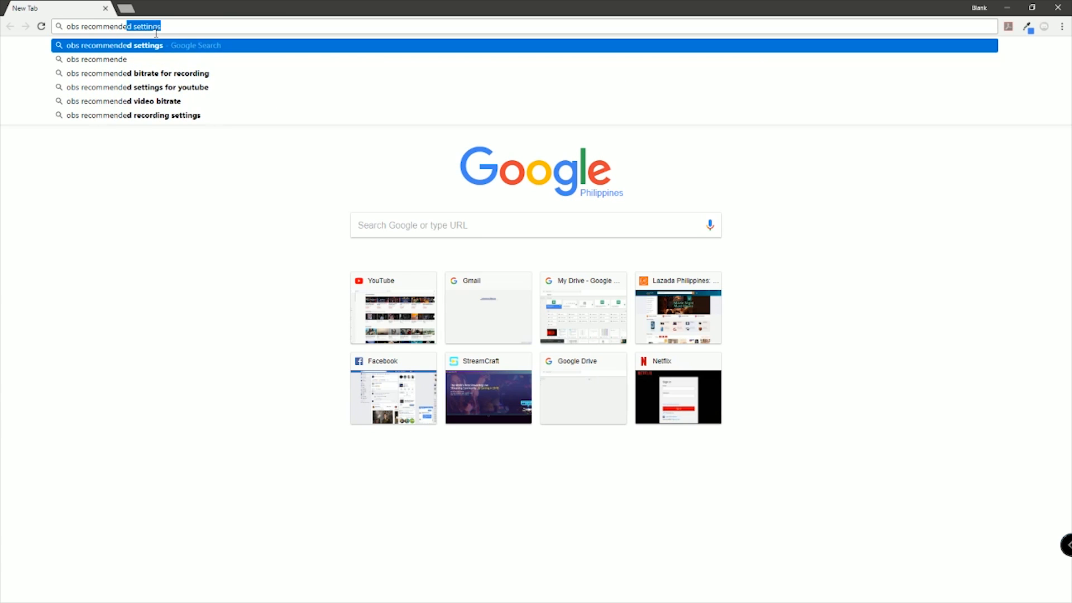
pyautogui.write('d bitrate for ')
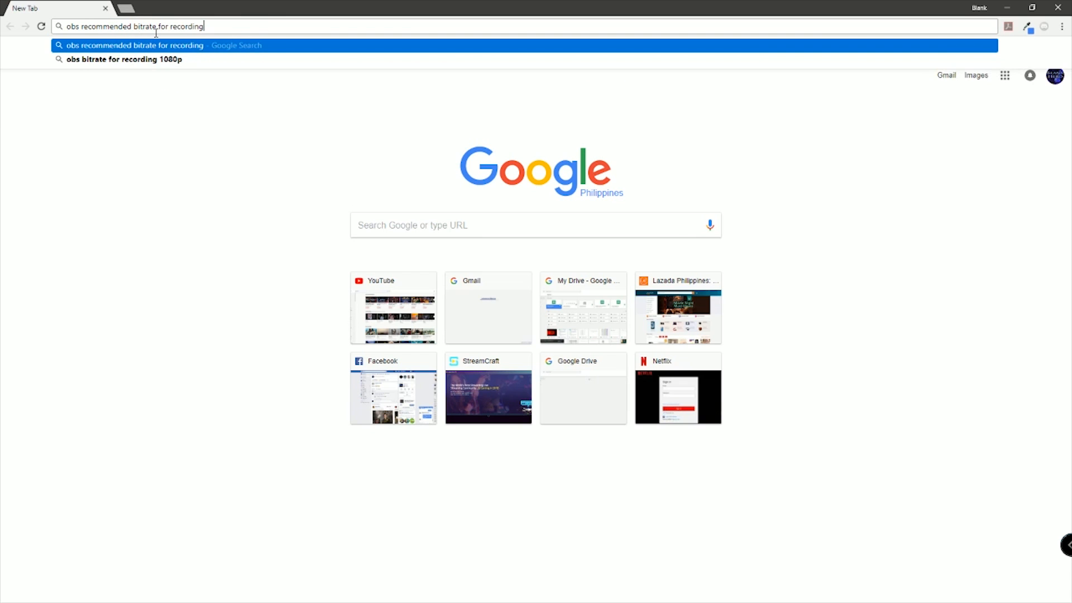
pyautogui.write('streaming')
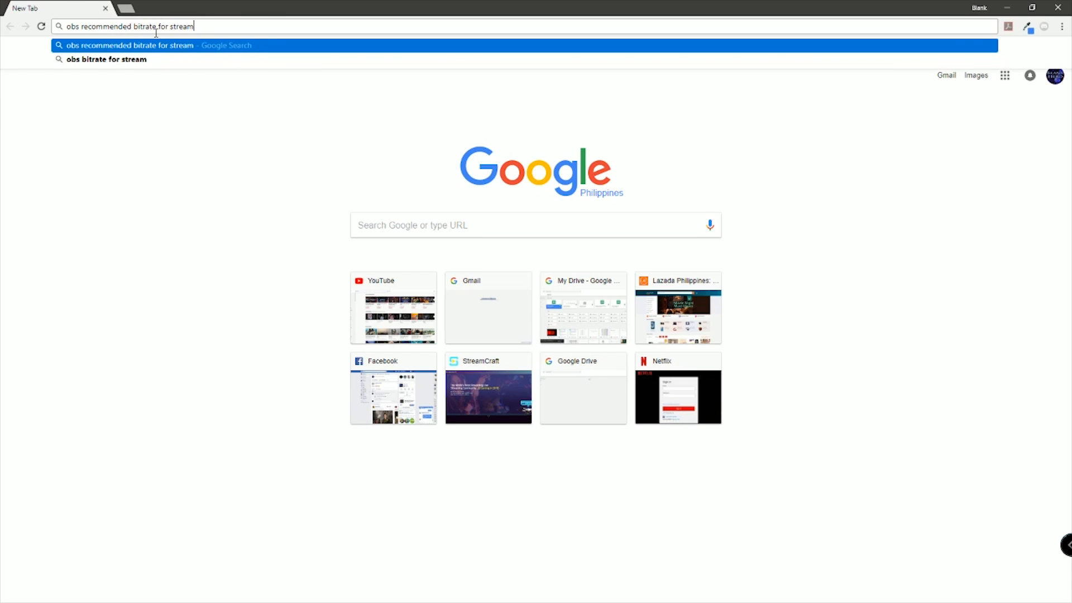
pyautogui.press('Return')
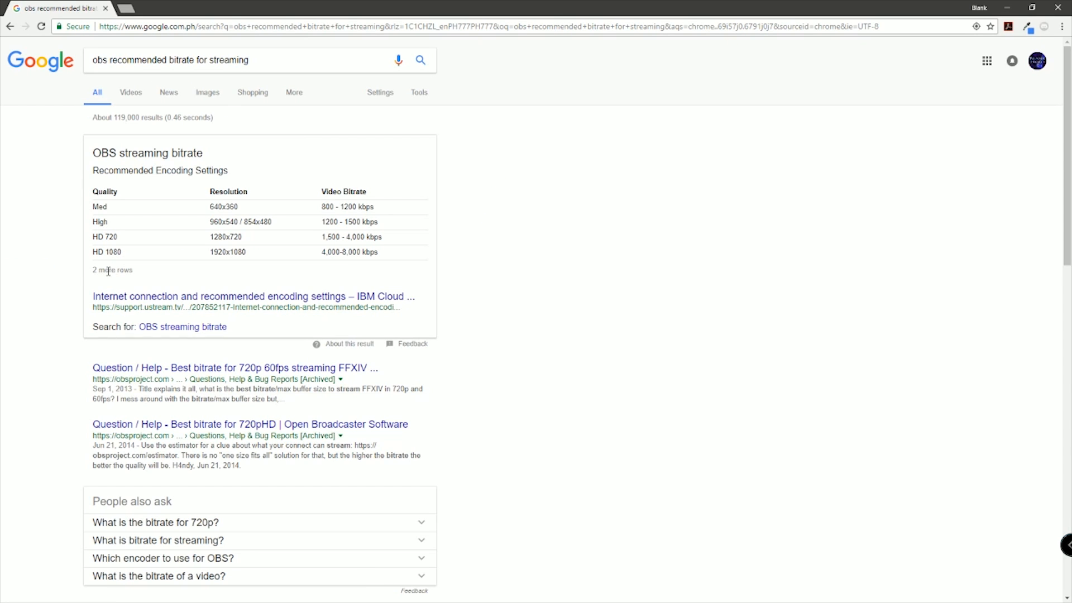
pyautogui.click(150, 297)
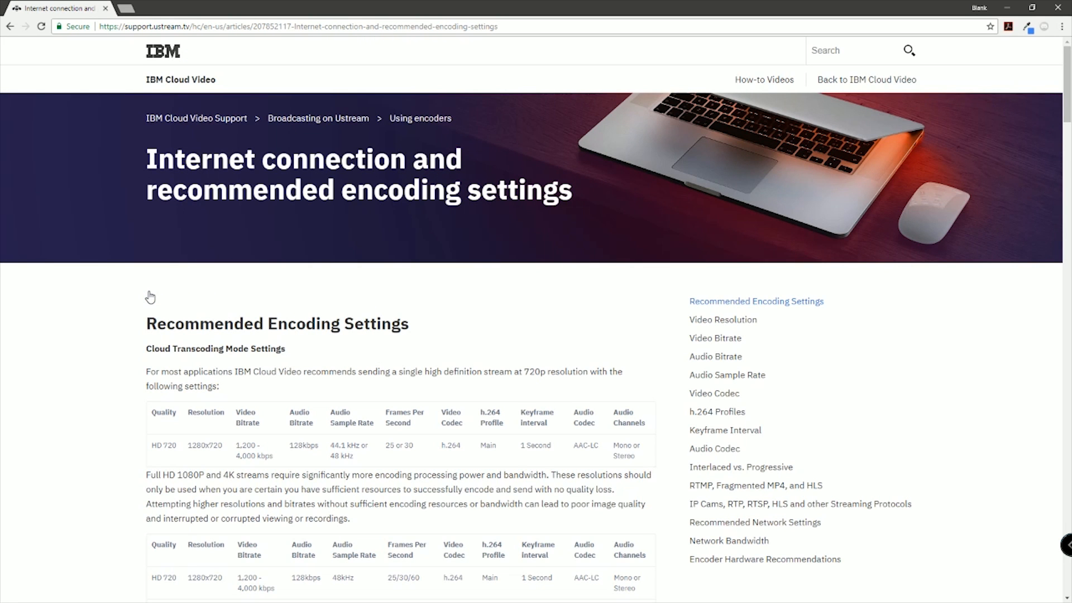
# - Skim the article's sections from the encoding tables down to the codec and keyframe advice, and return to its beginning
pyautogui.scroll(-4, 473, 386)
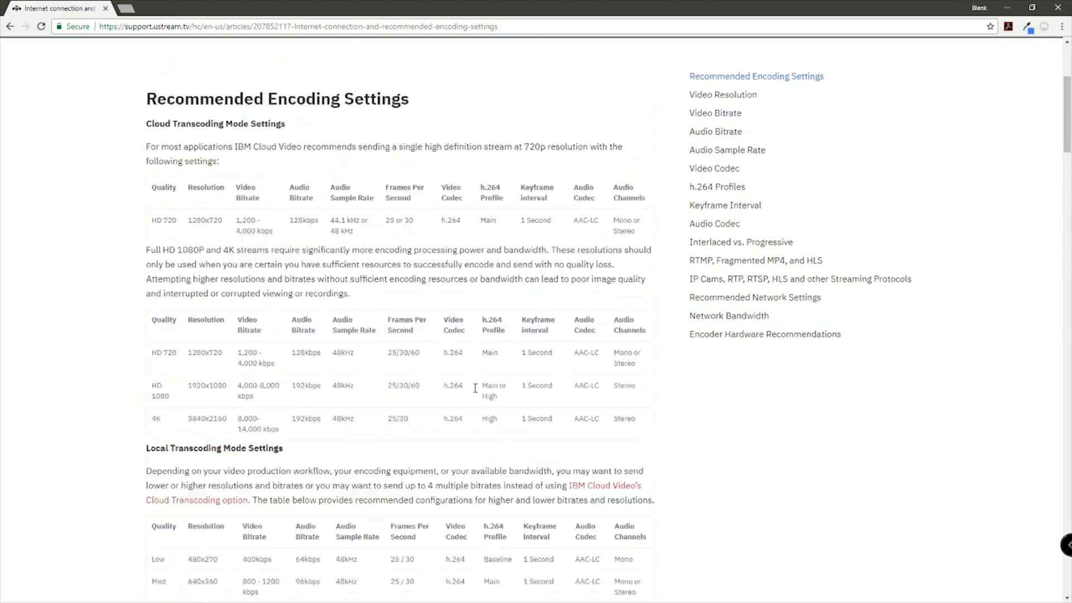
pyautogui.scroll(1, 476, 388)
pyautogui.scroll(-5, 342, 211)
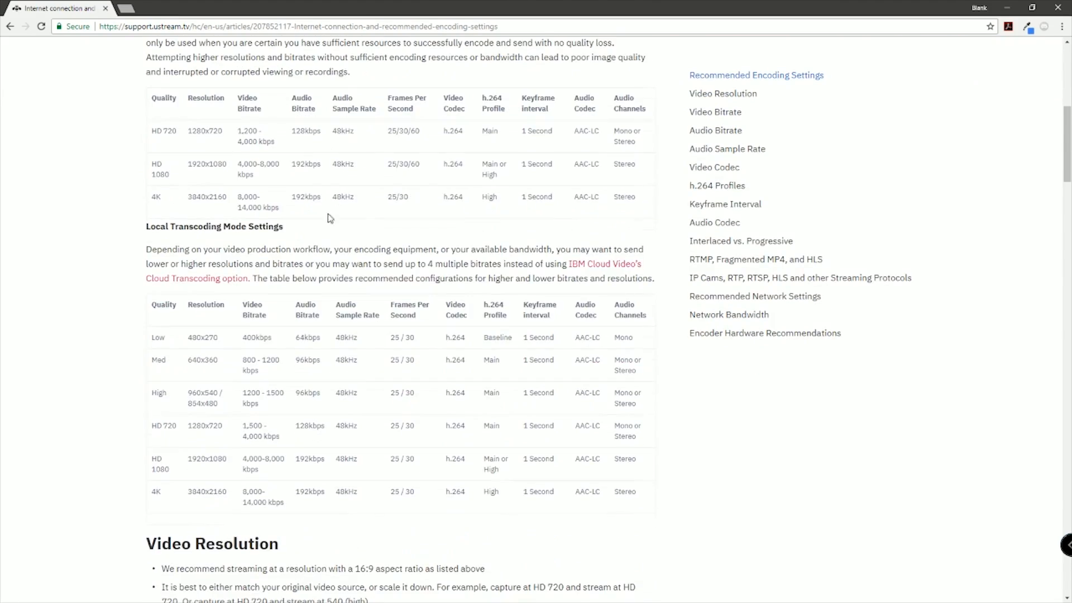
pyautogui.scroll(-20, 150, 241)
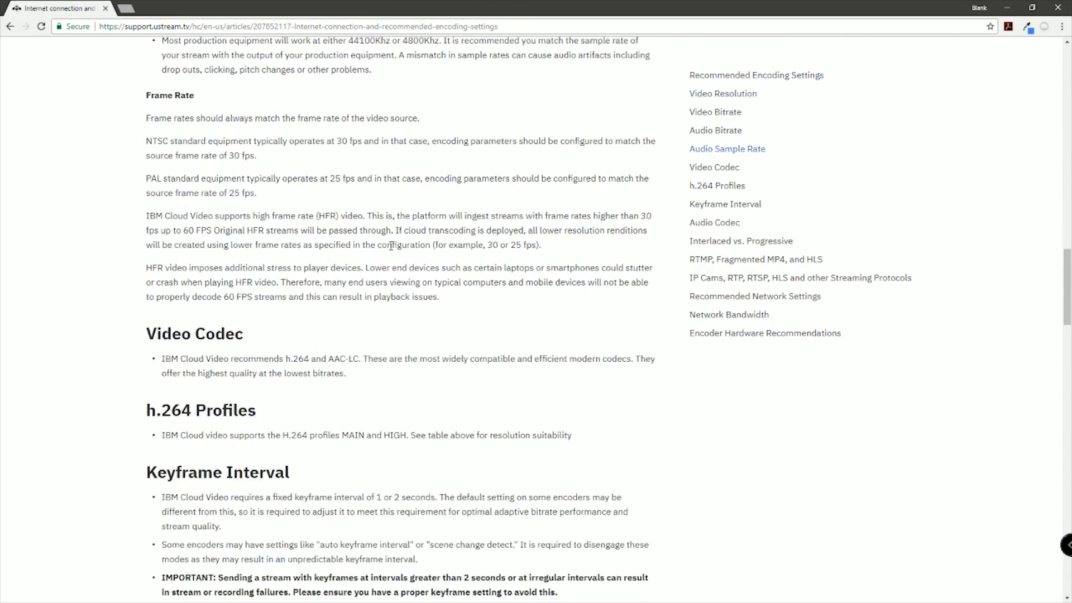
pyautogui.scroll(-9, 408, 256)
pyautogui.scroll(20, 399, 234)
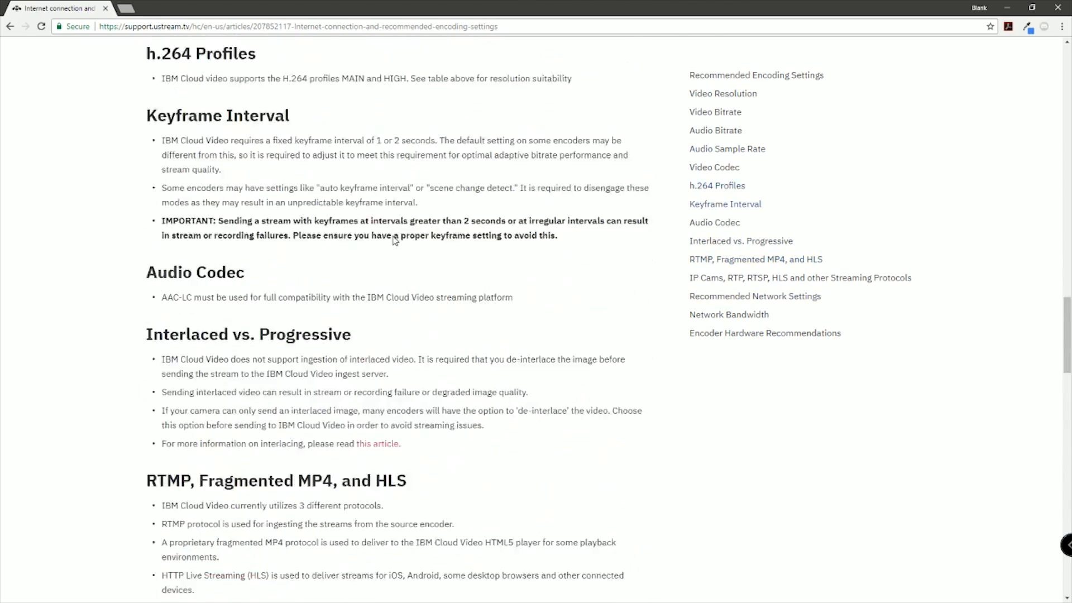
pyautogui.scroll(13, 396, 225)
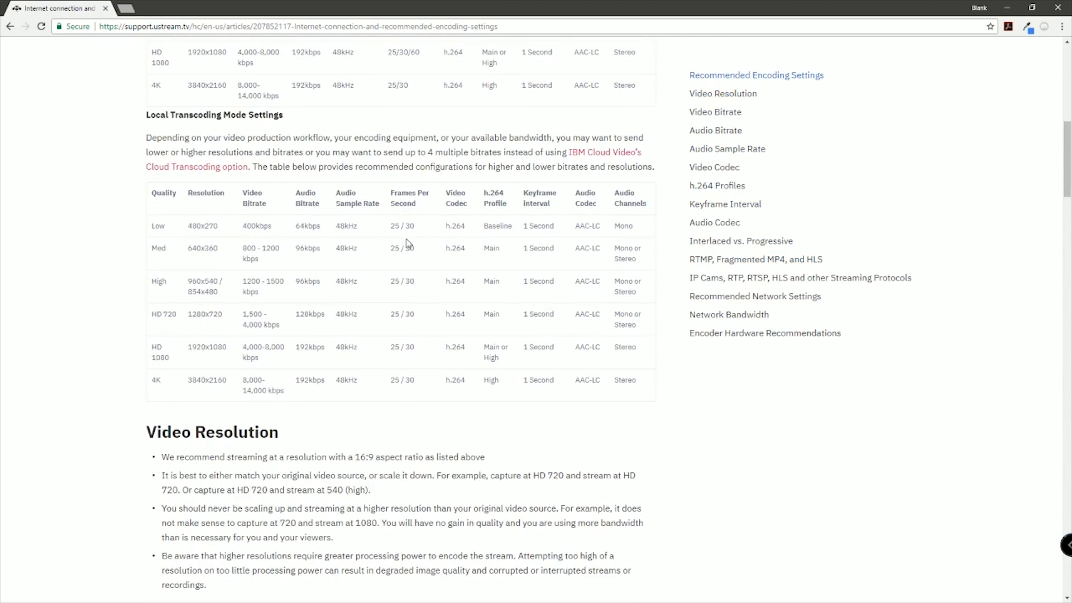
pyautogui.scroll(9, 425, 267)
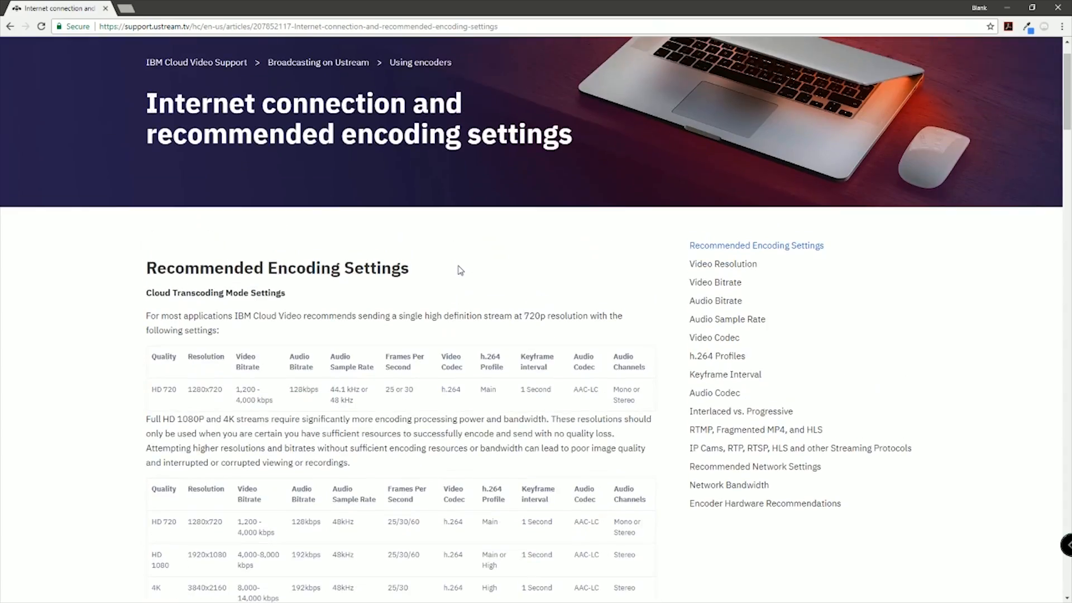
# - Examine the cloud and local transcoding tables, checking briefly back against the OBS output settings
pyautogui.scroll(-9, 468, 266)
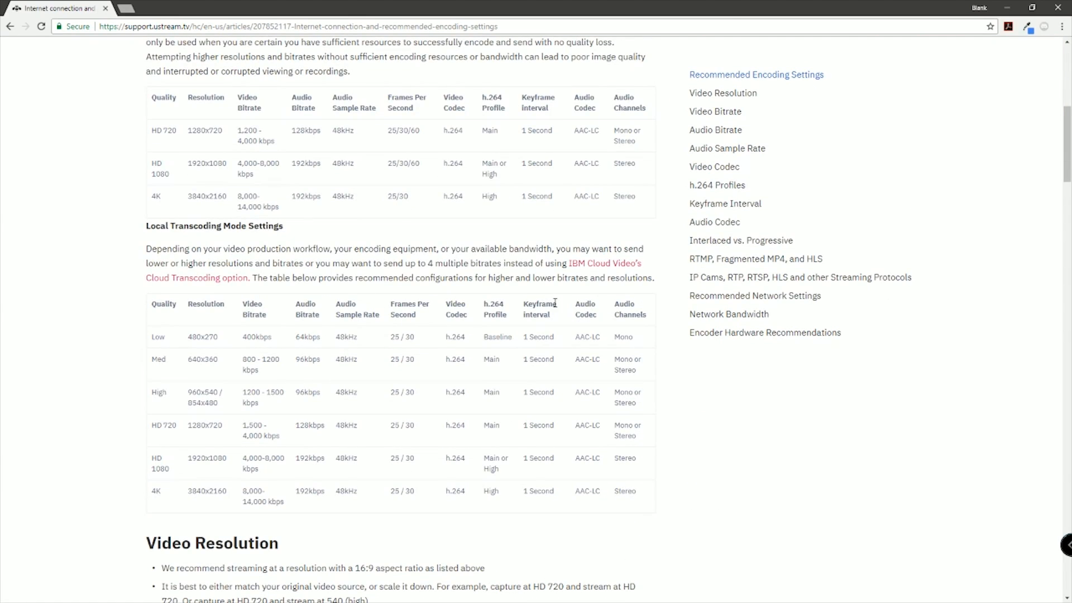
pyautogui.scroll(1, 555, 303)
pyautogui.scroll(-2, 335, 251)
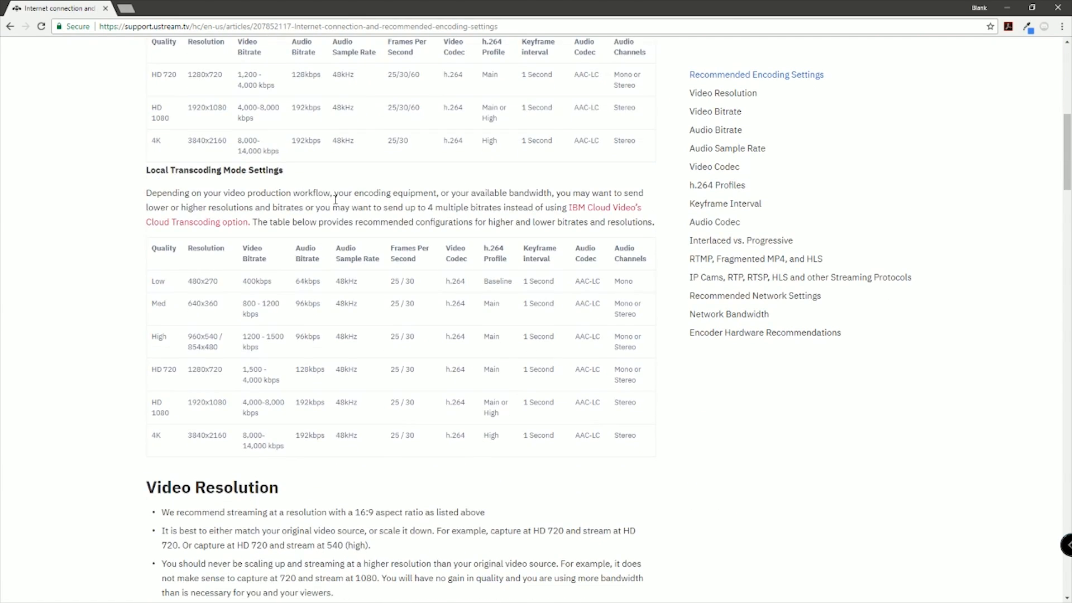
pyautogui.scroll(4, 347, 210)
pyautogui.scroll(-4, 366, 223)
pyautogui.hotkey('alt', 'Tab')
pyautogui.hotkey('alt', 'Tab')
# - Highlight the resolutions and video bitrates for the Low, Med, High and HD 720 rows in the Local Transcoding Mode table
pyautogui.scroll(-1, 253, 263)
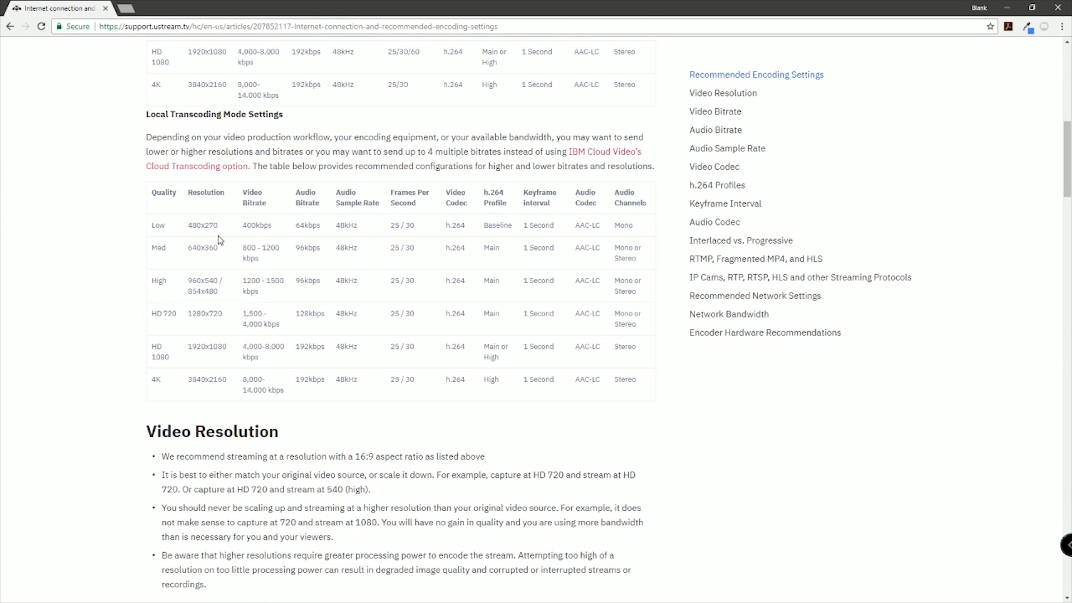
pyautogui.moveTo(185, 229); pyautogui.dragTo(273, 226)
pyautogui.scroll(-1, 274, 225)
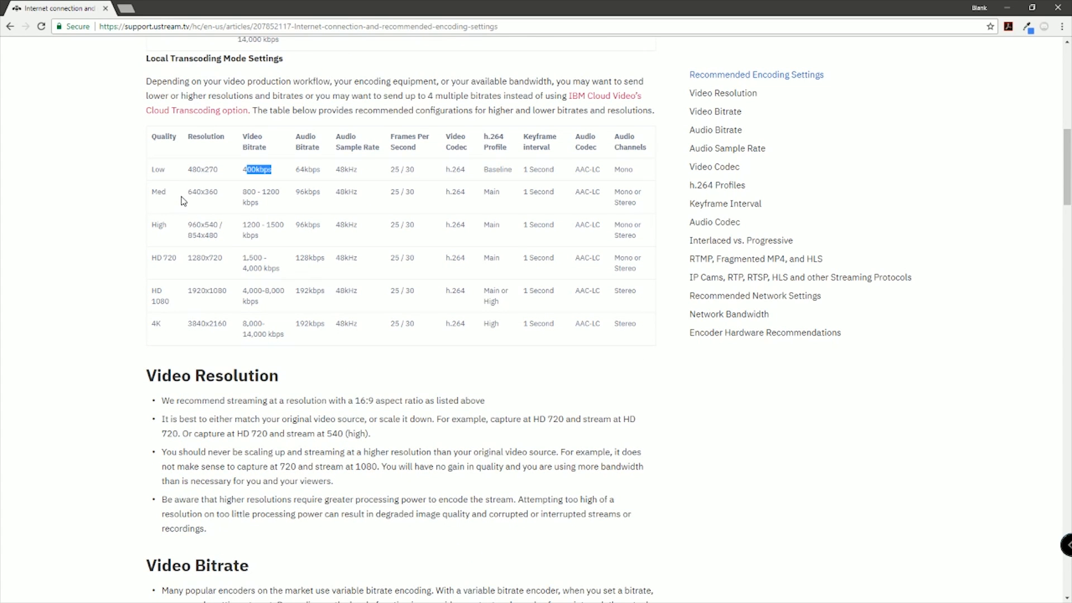
pyautogui.moveTo(192, 193); pyautogui.dragTo(275, 191)
pyautogui.moveTo(188, 225); pyautogui.dragTo(209, 222)
pyautogui.moveTo(167, 261); pyautogui.dragTo(293, 277)
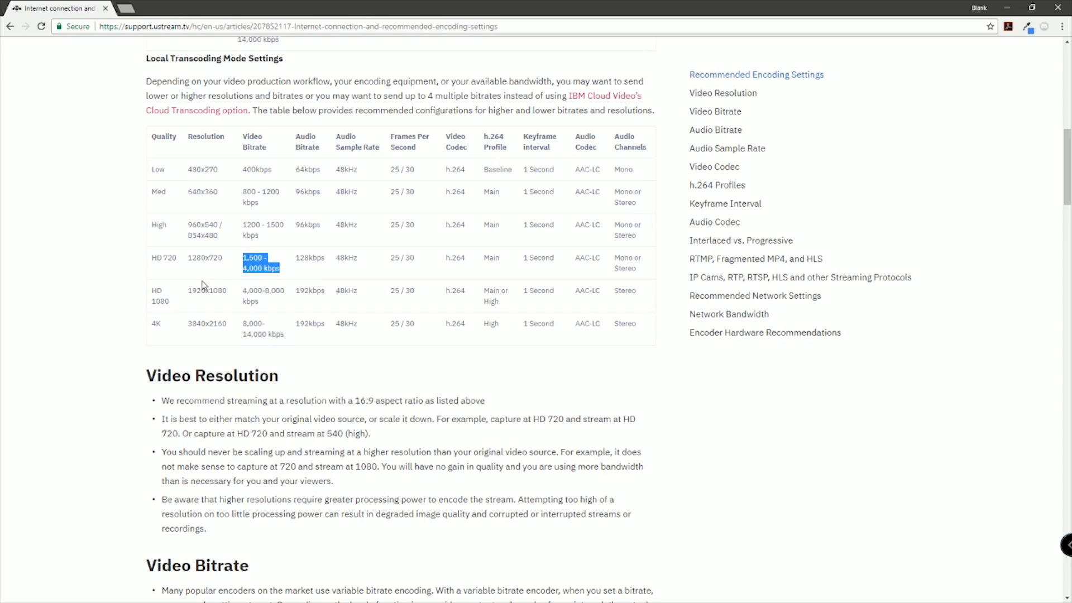
# - Highlight the HD 1080 and 4K rows and the video bitrates in the Local Transcoding Mode table
pyautogui.moveTo(150, 287); pyautogui.dragTo(278, 334)
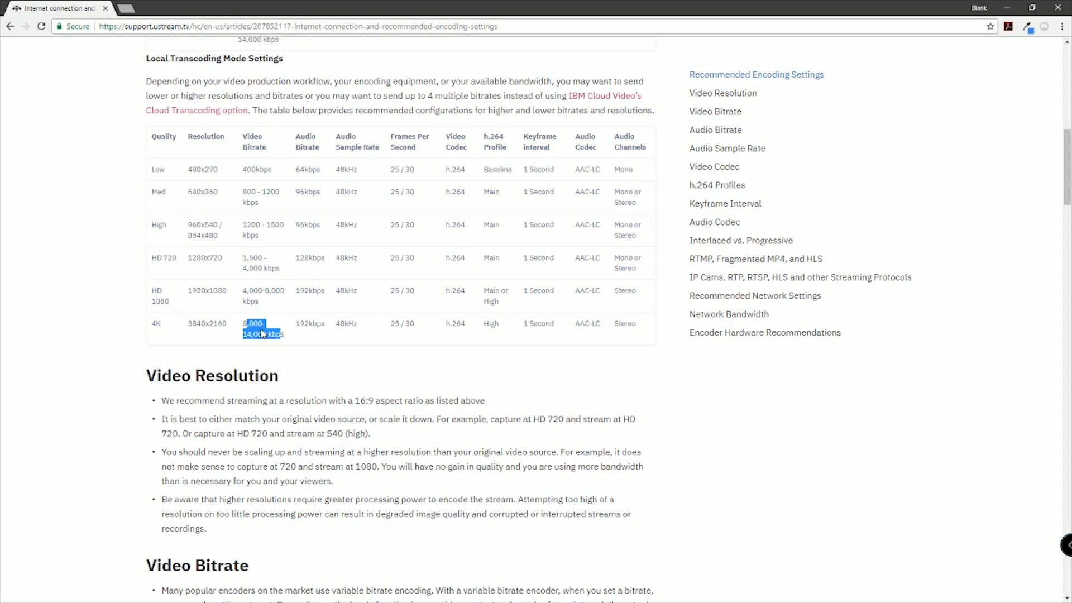
pyautogui.moveTo(244, 146); pyautogui.dragTo(280, 320)
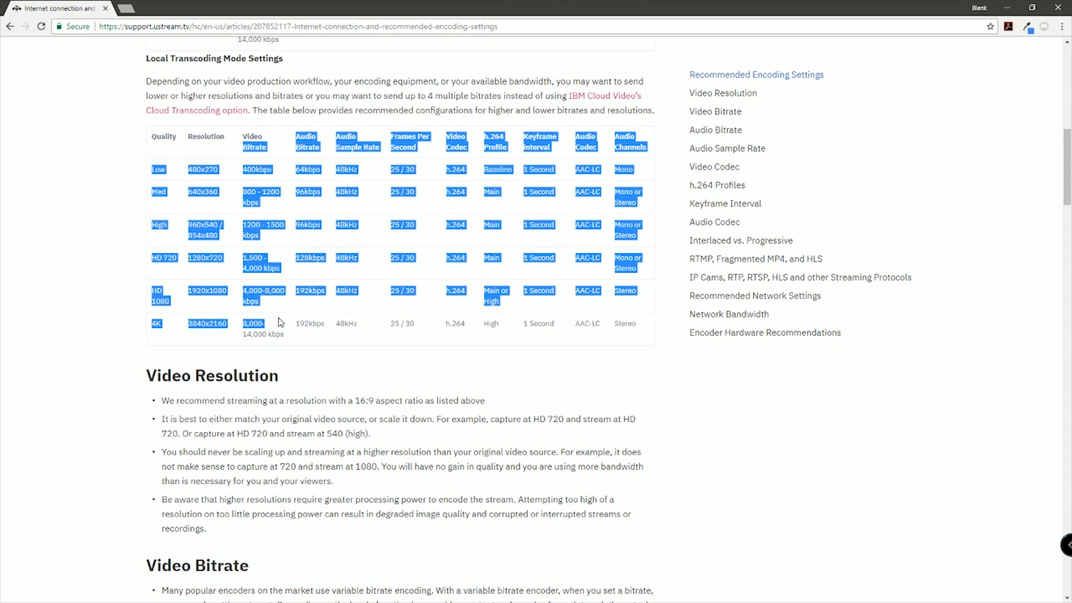
pyautogui.scroll(2, 284, 318)
pyautogui.click(283, 317)
pyautogui.scroll(5, 266, 390)
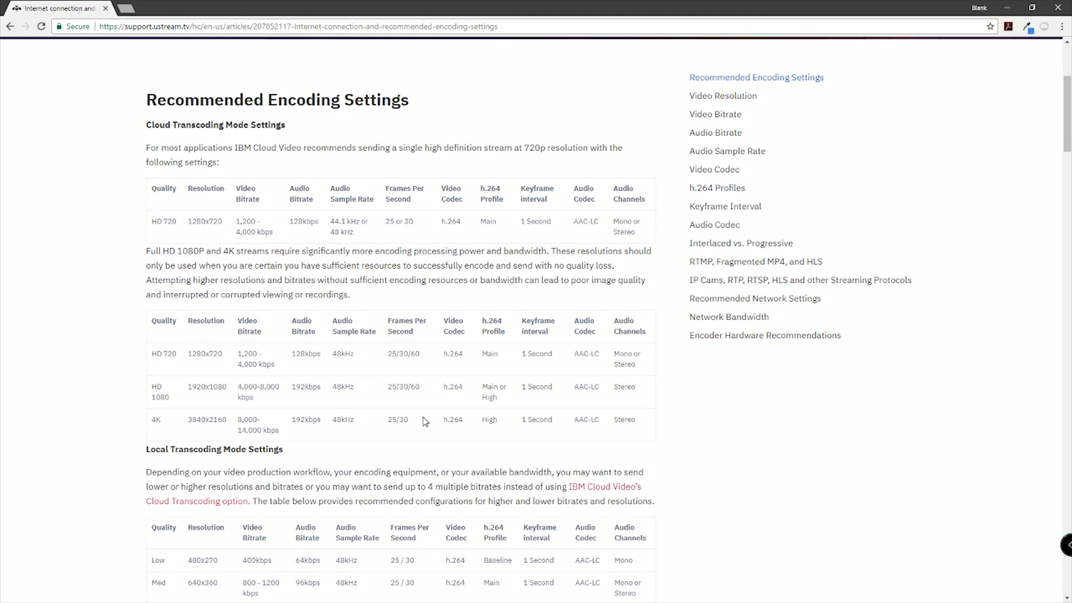
# - Switch back to OBS Studio and enter a streaming bitrate of 1500, replacing it with 800
pyautogui.click(1009, 7)
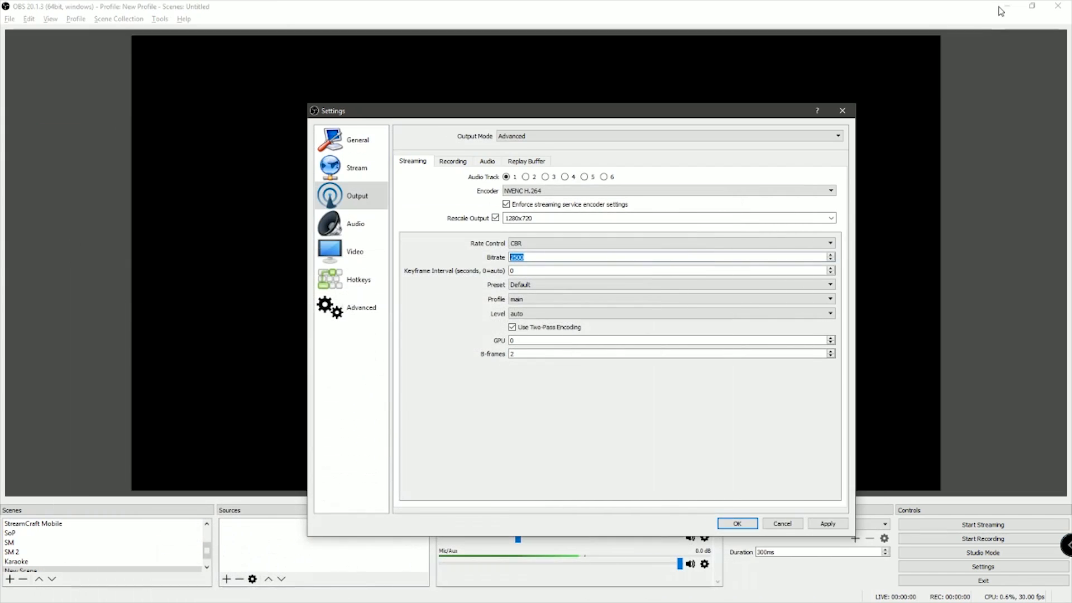
pyautogui.doubleClick(520, 258)
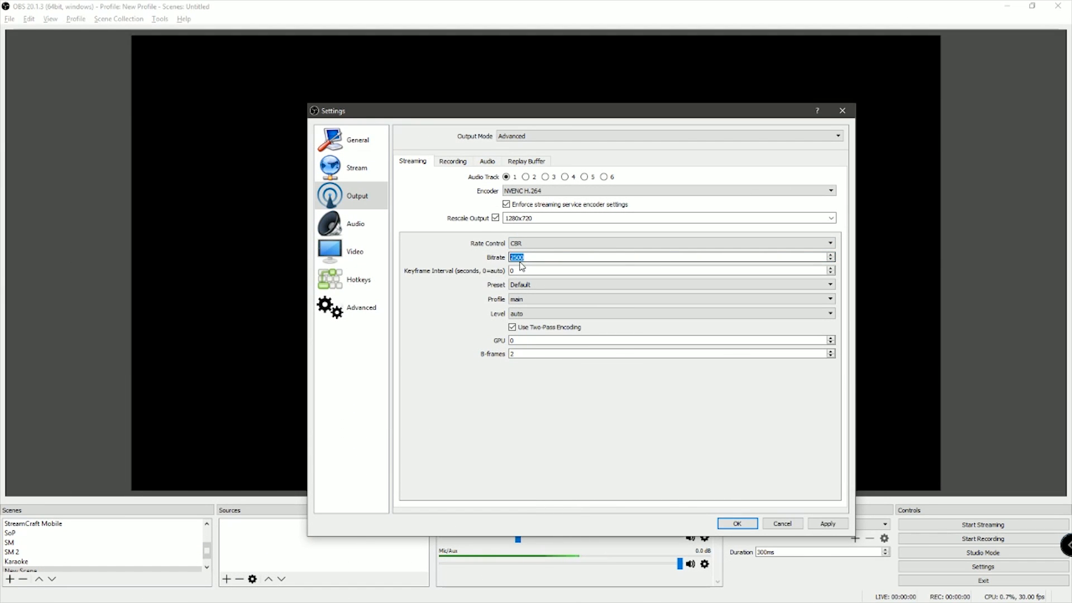
pyautogui.write('1500')
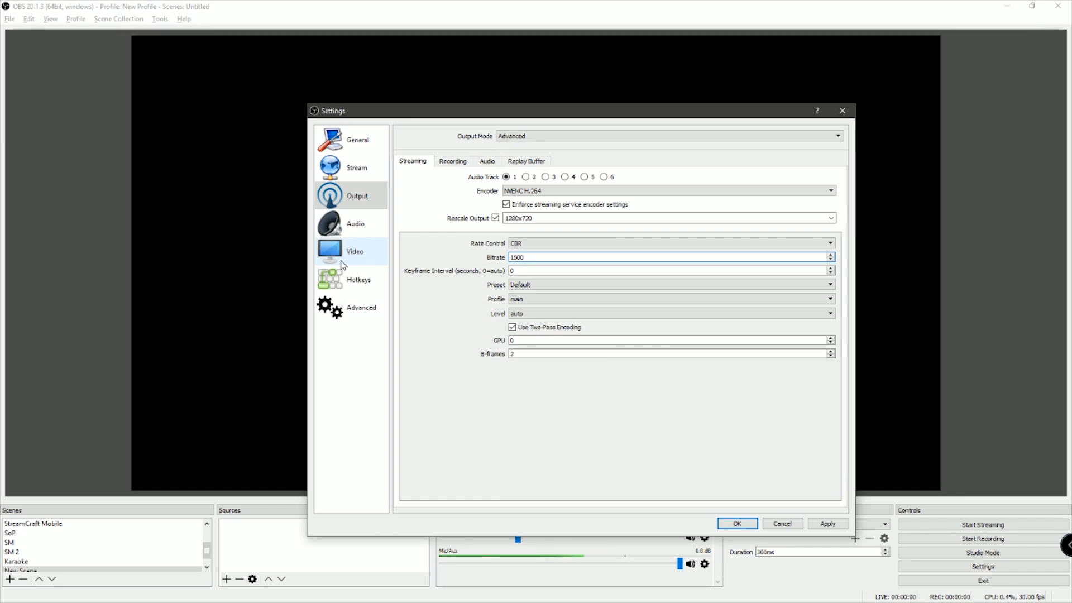
pyautogui.press('BackSpace')
pyautogui.write('0')
pyautogui.press('BackSpace')
pyautogui.press('BackSpace')
pyautogui.press('BackSpace')
pyautogui.write('800')
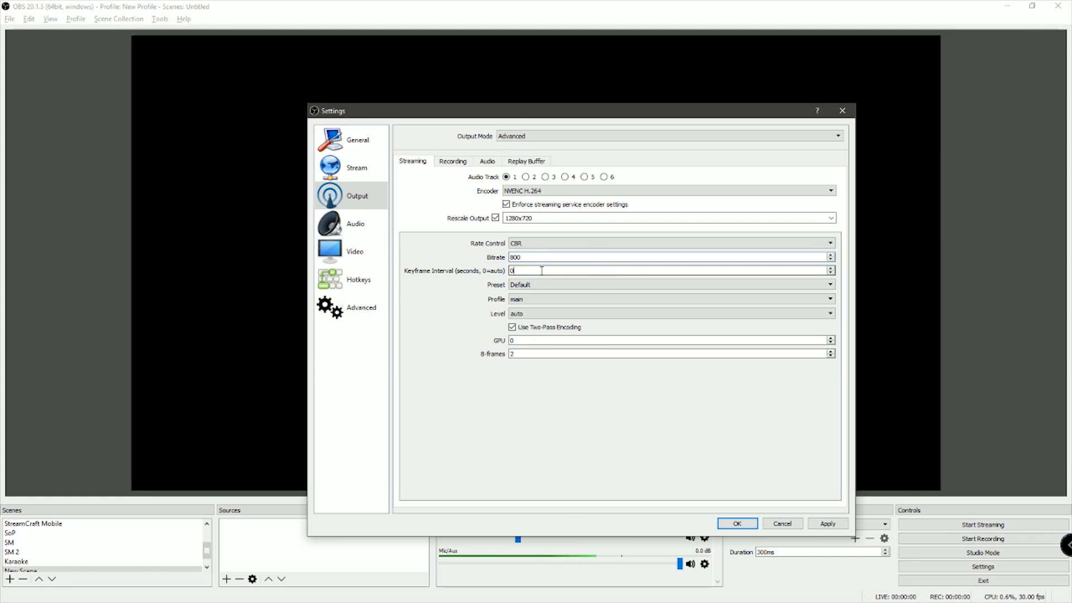
# - Set the streaming keyframe interval to 2 seconds and the encoder preset to High Performance
pyautogui.doubleClick(535, 269)
pyautogui.write('2')
pyautogui.moveTo(525, 271); pyautogui.dragTo(457, 281)
pyautogui.write('2')
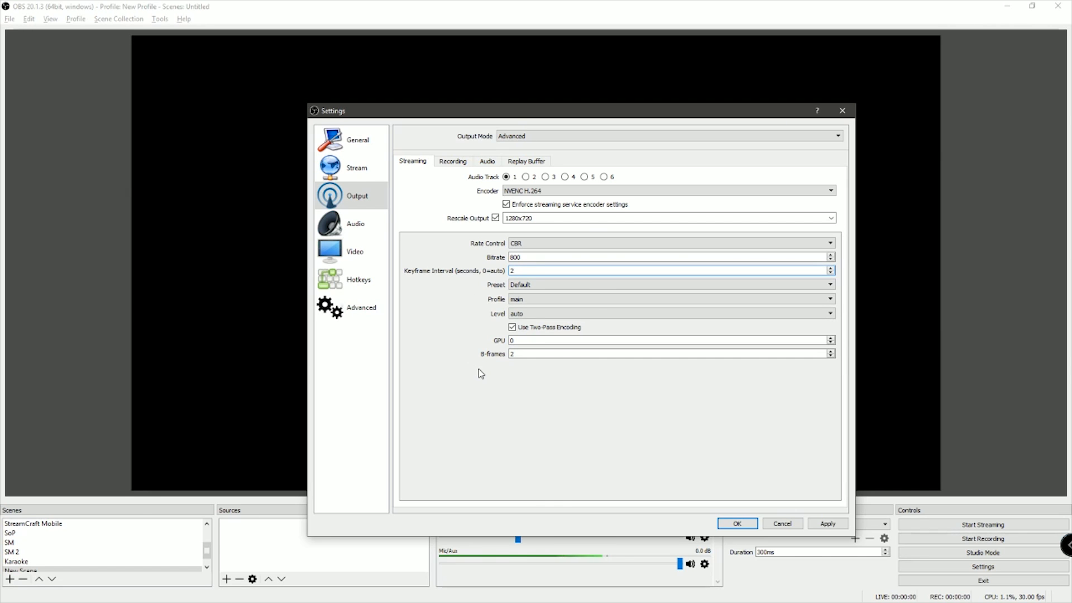
pyautogui.click(539, 285)
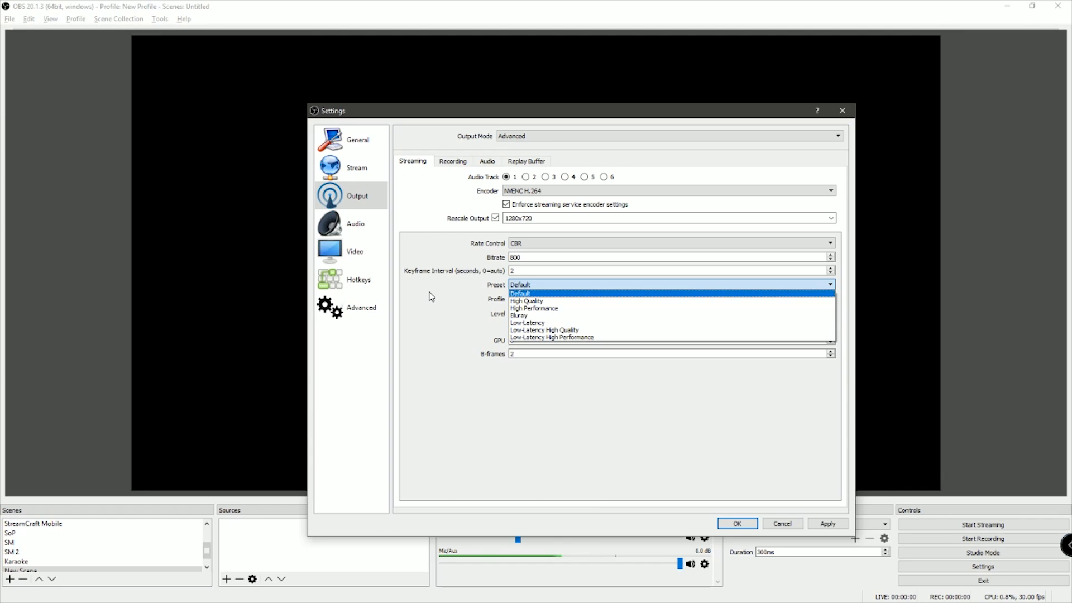
pyautogui.click(525, 308)
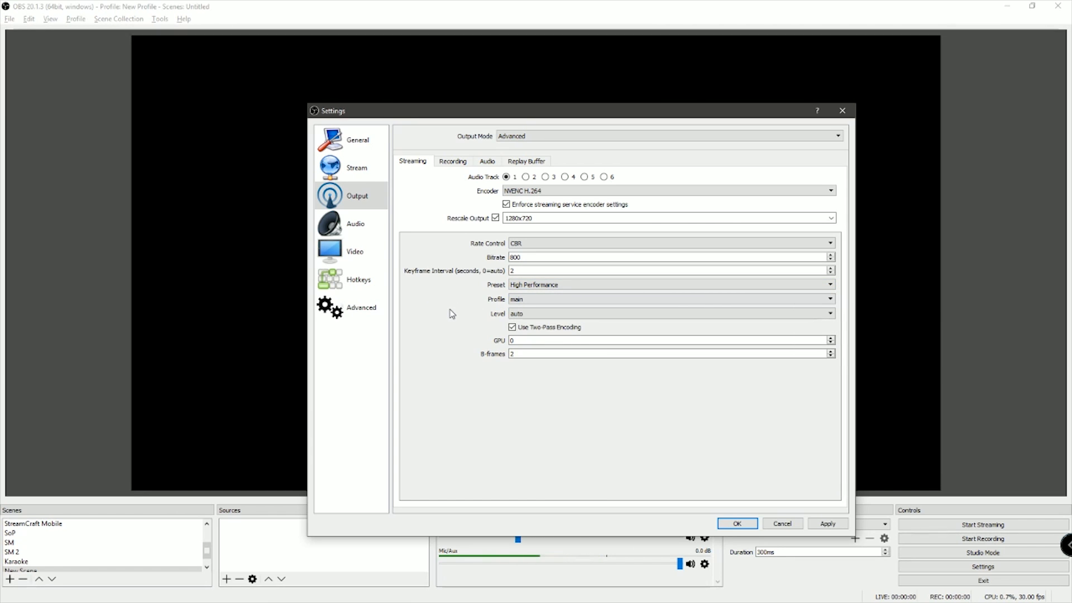
# - Try the High Quality preset and check the bitrate against the HD 720 row in the article's Local Transcoding Mode table
pyautogui.click(581, 286)
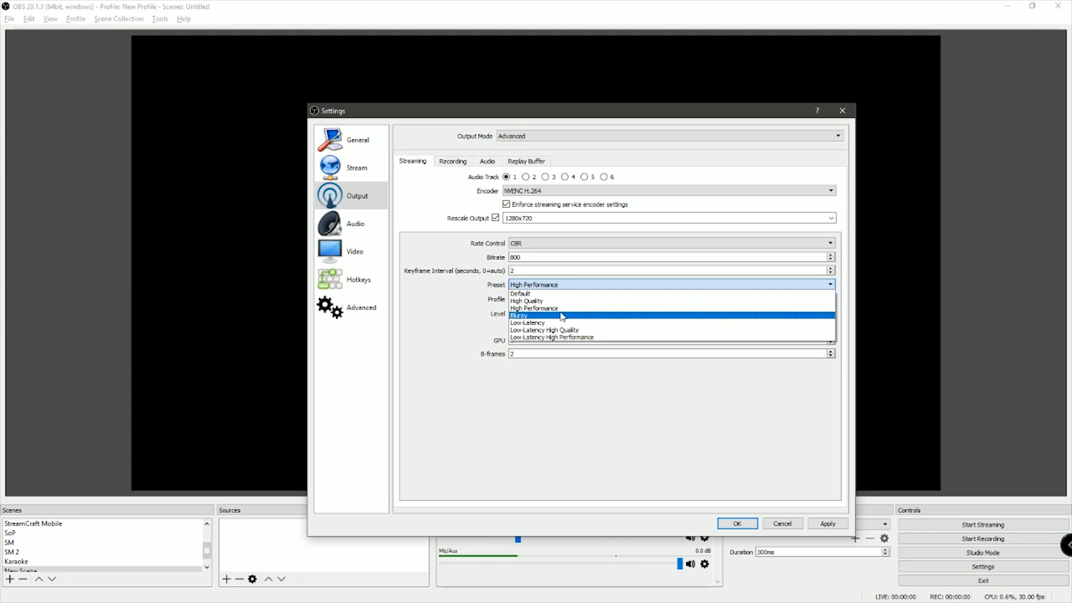
pyautogui.click(538, 301)
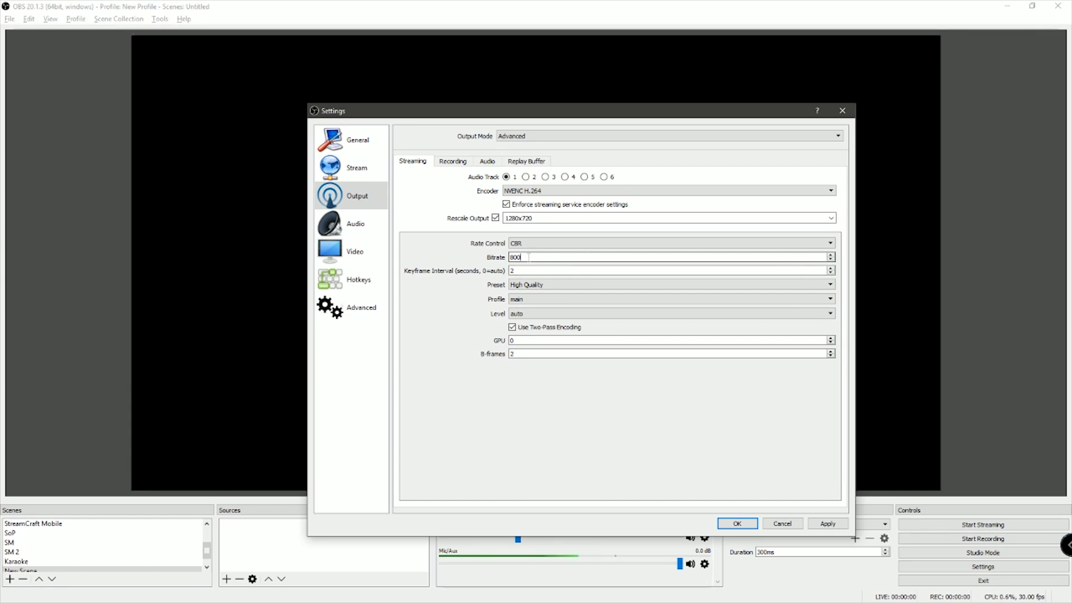
pyautogui.moveTo(526, 258); pyautogui.dragTo(254, 232)
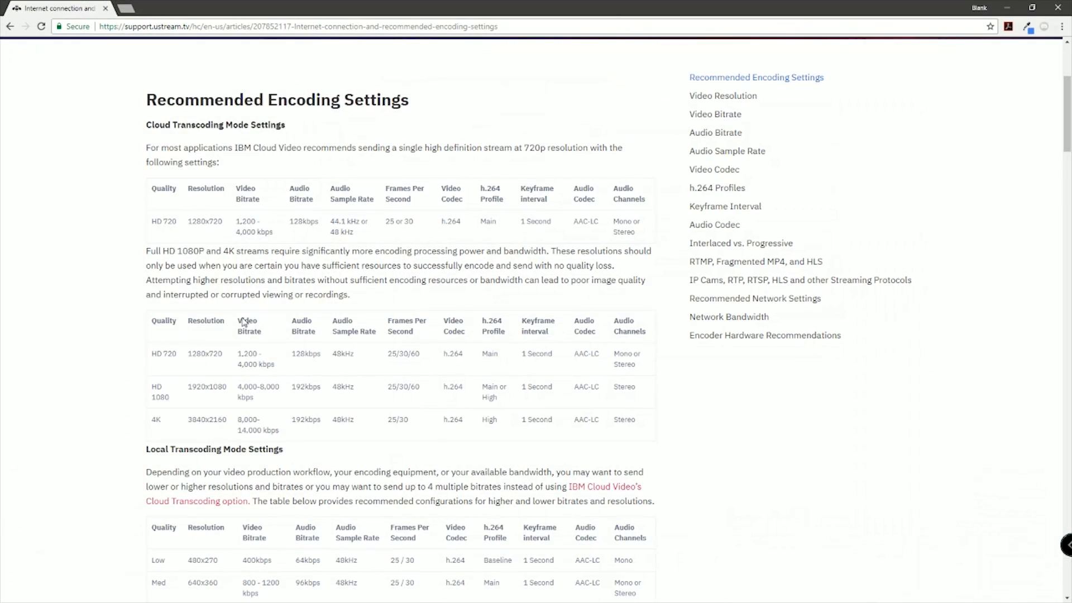
pyautogui.scroll(-4, 272, 355)
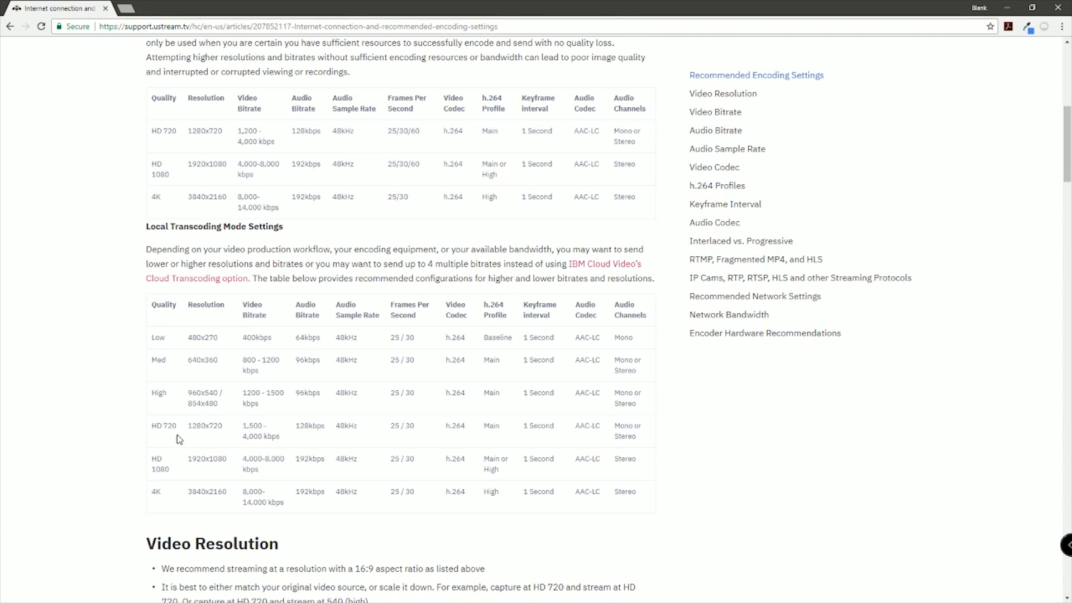
pyautogui.moveTo(281, 441); pyautogui.dragTo(257, 437)
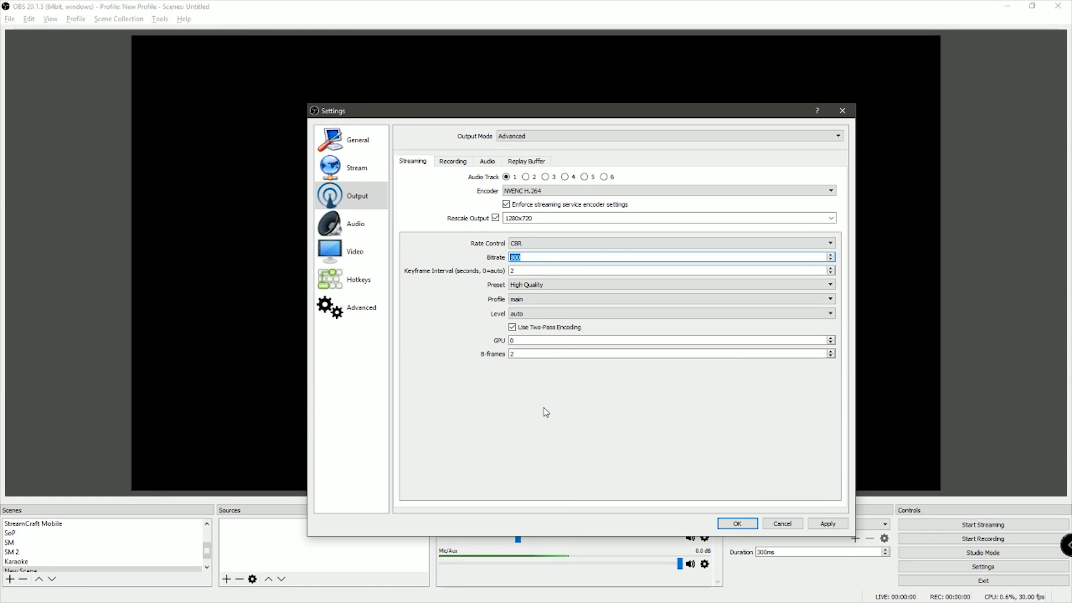
# - Set the streaming preset to High Performance and the profile to high, keeping the level at auto
pyautogui.click(528, 284)
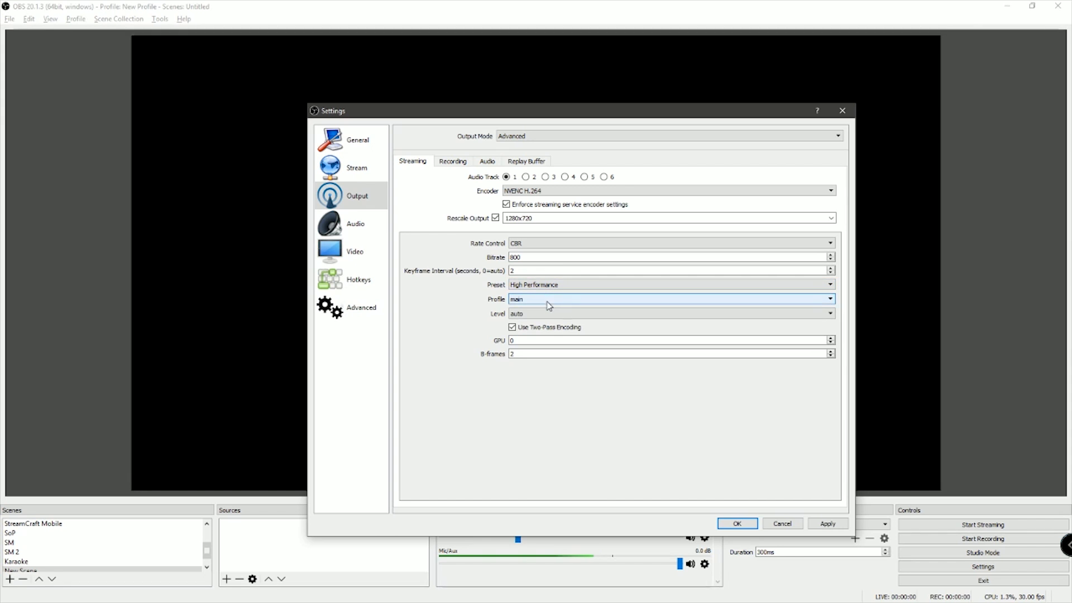
pyautogui.click(548, 306)
pyautogui.click(538, 311)
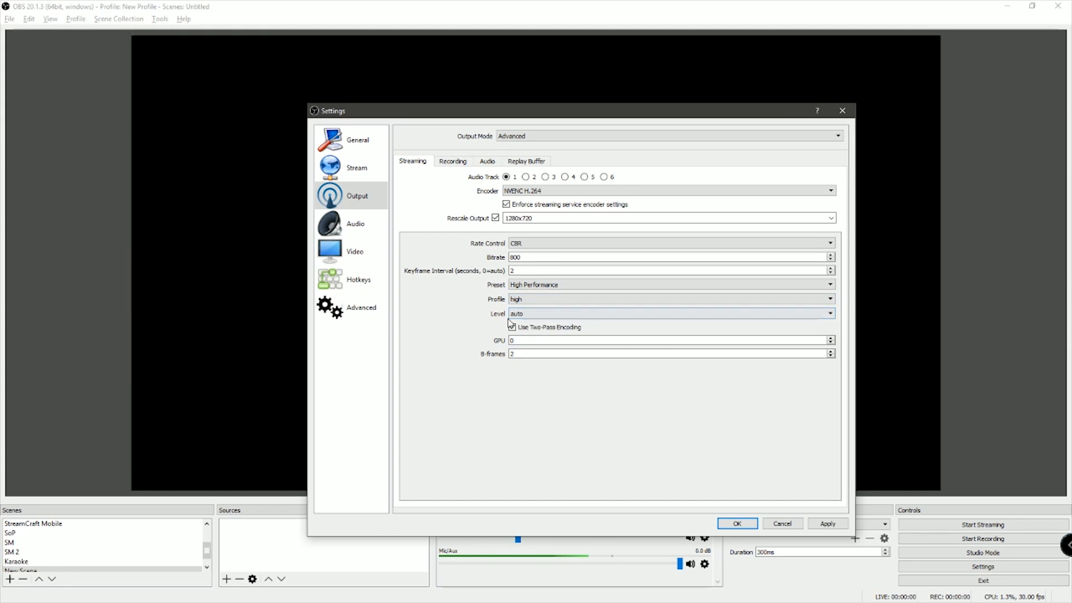
pyautogui.click(538, 314)
pyautogui.click(538, 314)
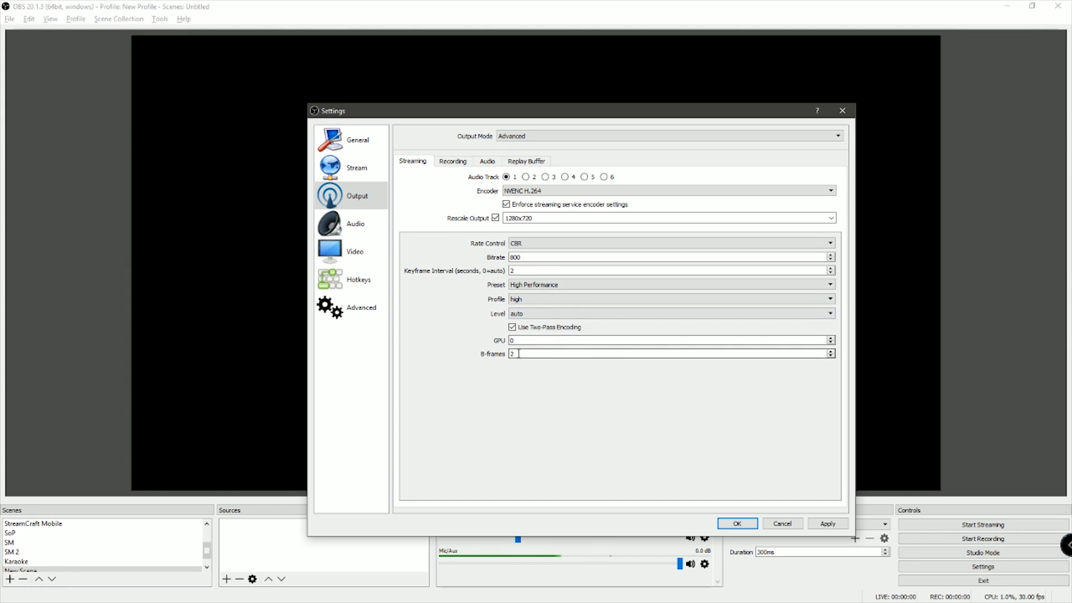
# - Try GPU 1 for the streaming encoder and set it back to 0
pyautogui.click(519, 341)
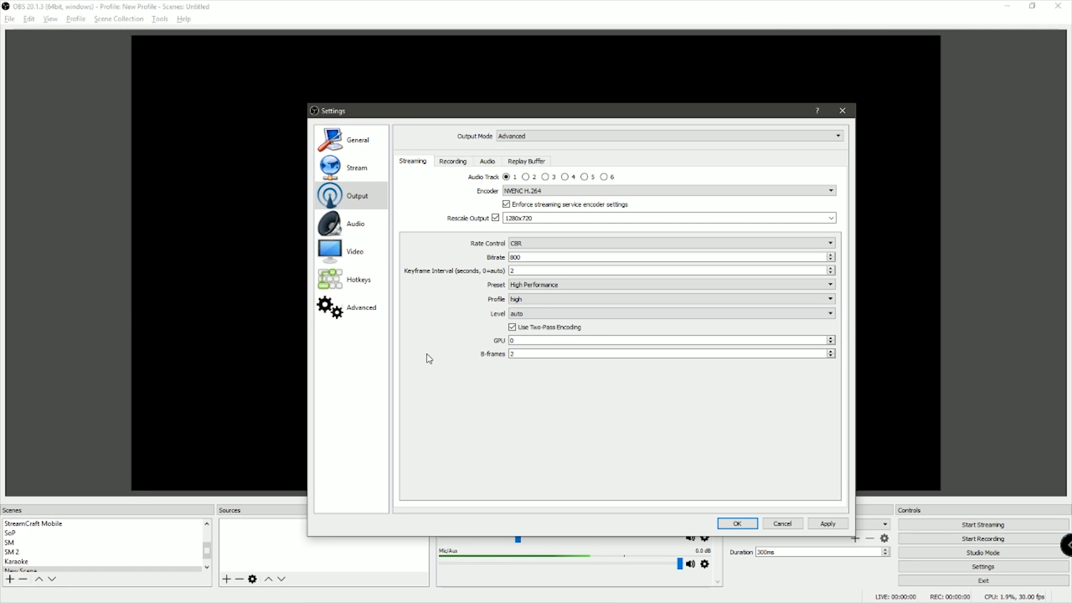
pyautogui.moveTo(580, 342); pyautogui.dragTo(356, 333)
pyautogui.write('2')
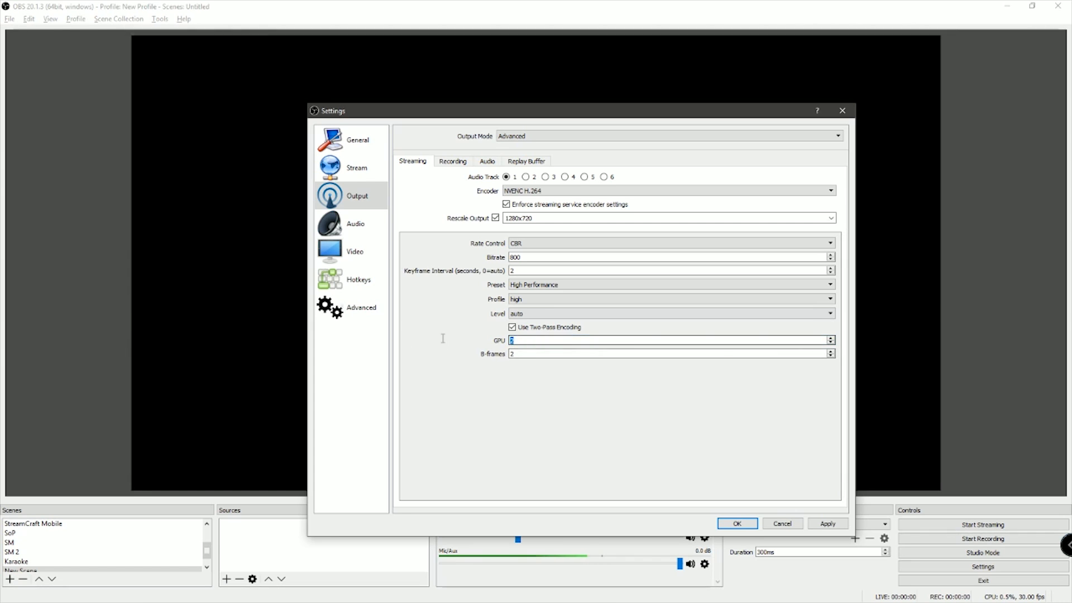
pyautogui.press('BackSpace')
pyautogui.write('1')
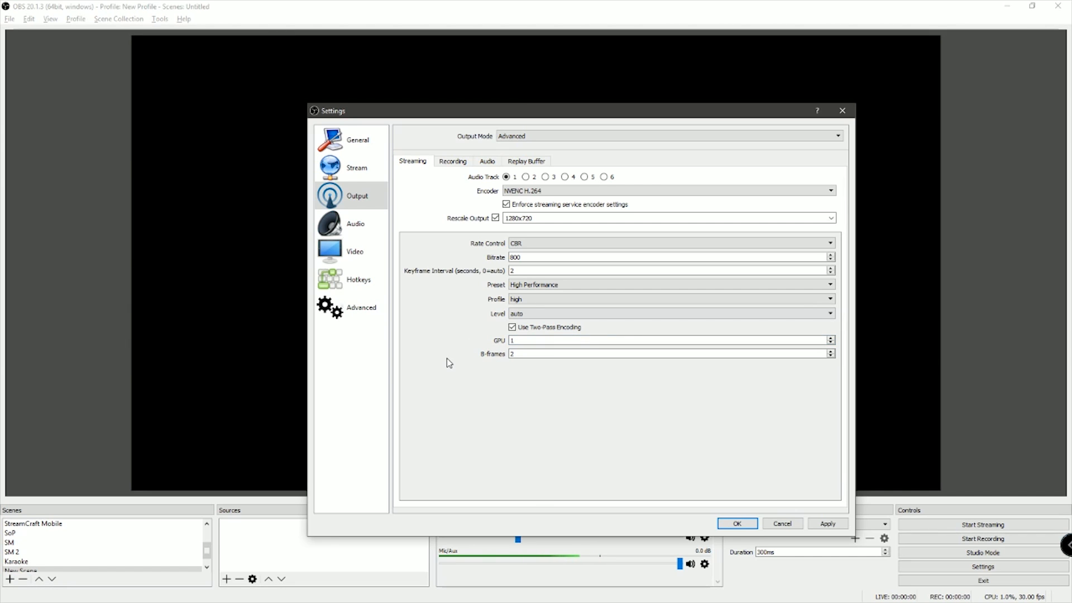
pyautogui.click(517, 353)
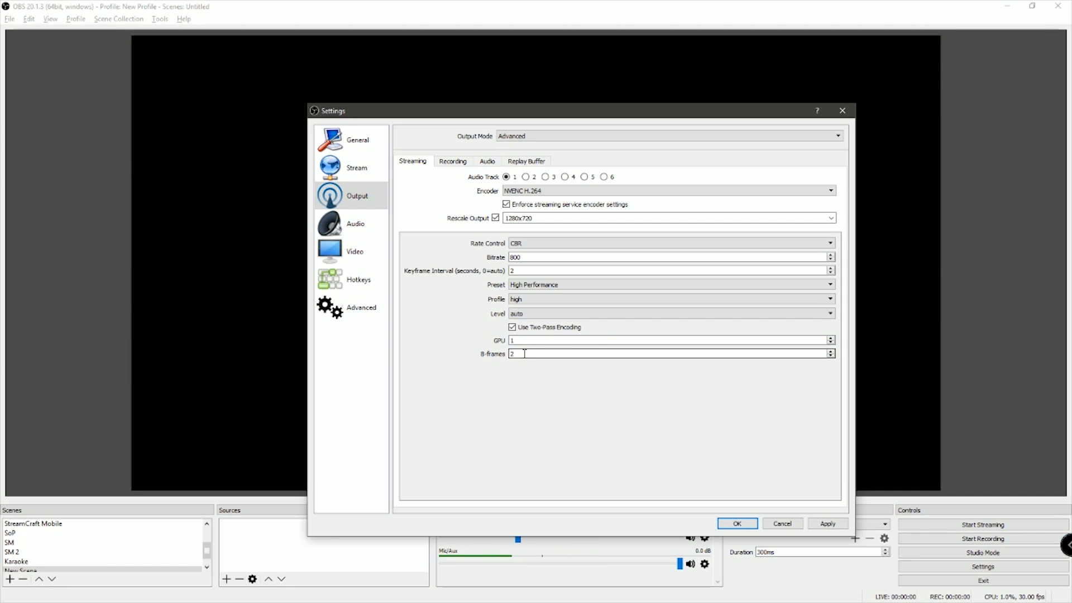
pyautogui.moveTo(525, 341); pyautogui.dragTo(374, 334)
pyautogui.write('0')
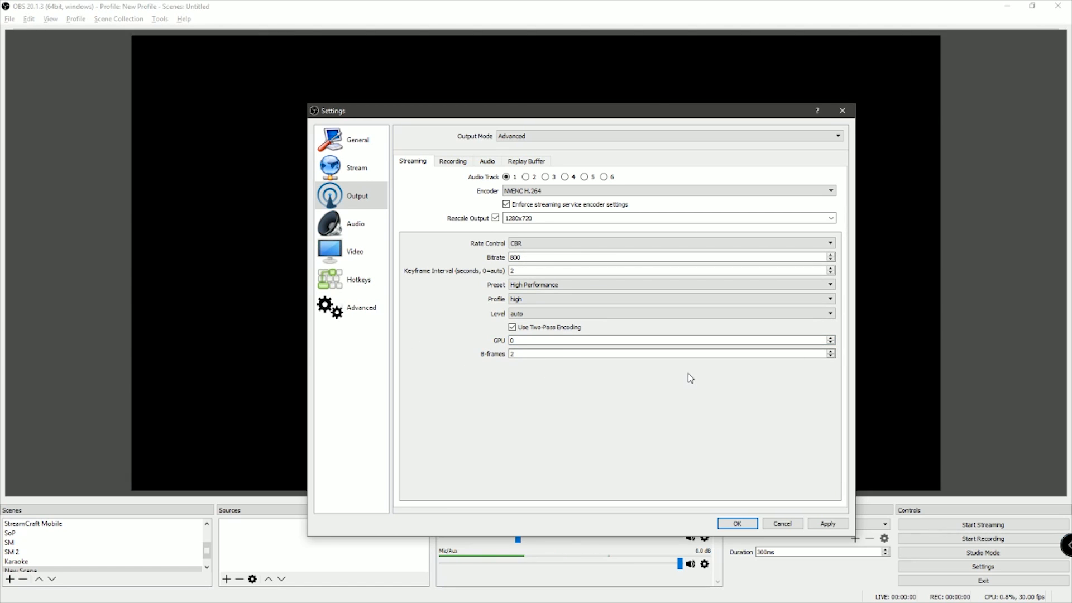
# - Open the recording output settings, keep the Standard type, and view the recording path's folder selection without changing it
pyautogui.click(443, 161)
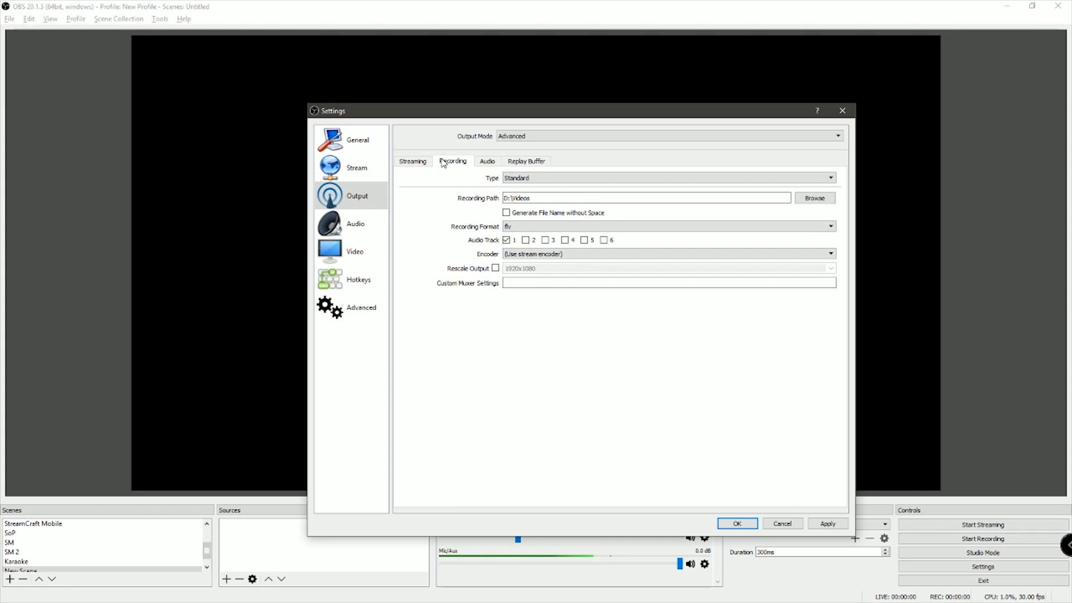
pyautogui.click(567, 181)
pyautogui.click(556, 187)
pyautogui.click(815, 199)
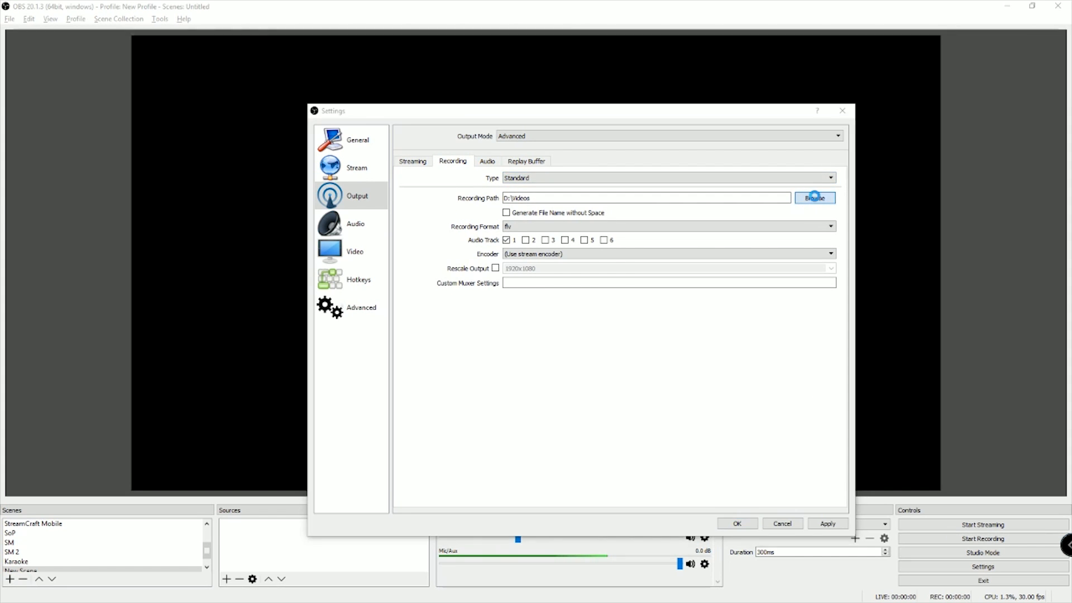
pyautogui.click(1021, 127)
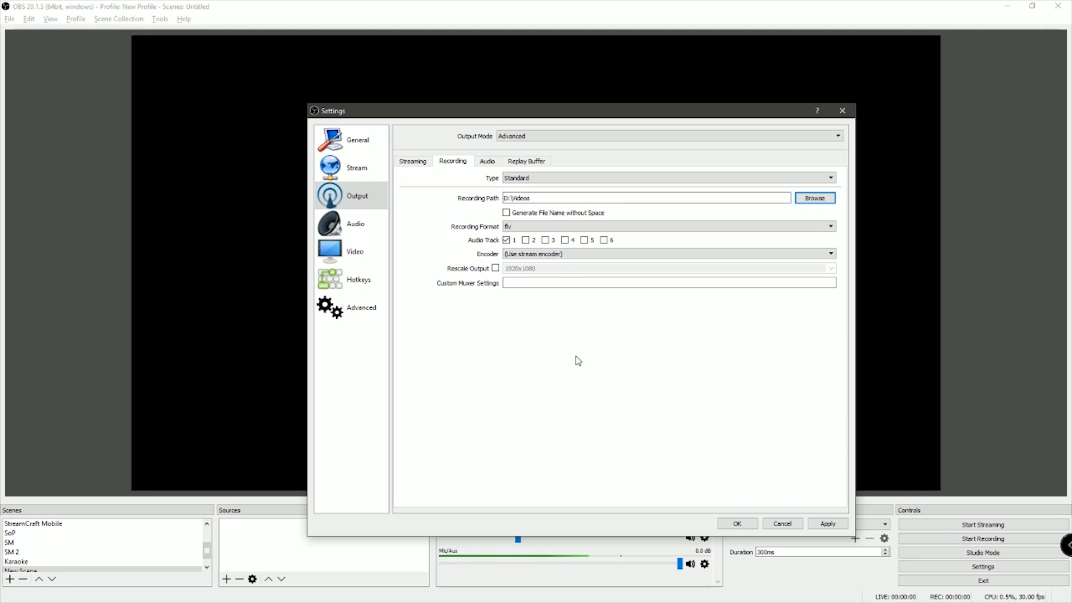
pyautogui.click(812, 198)
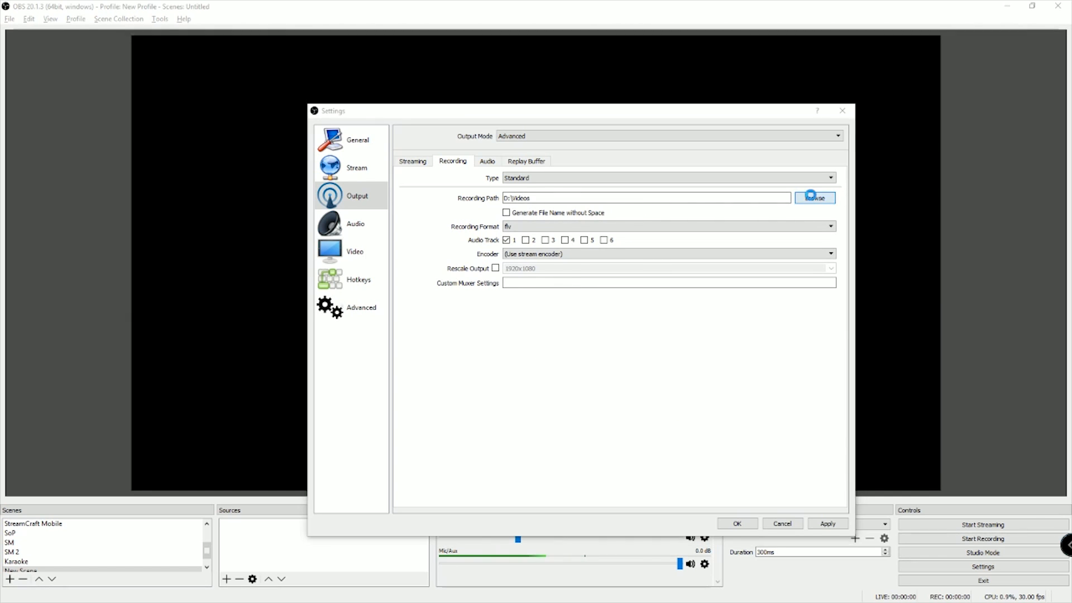
pyautogui.click(1022, 132)
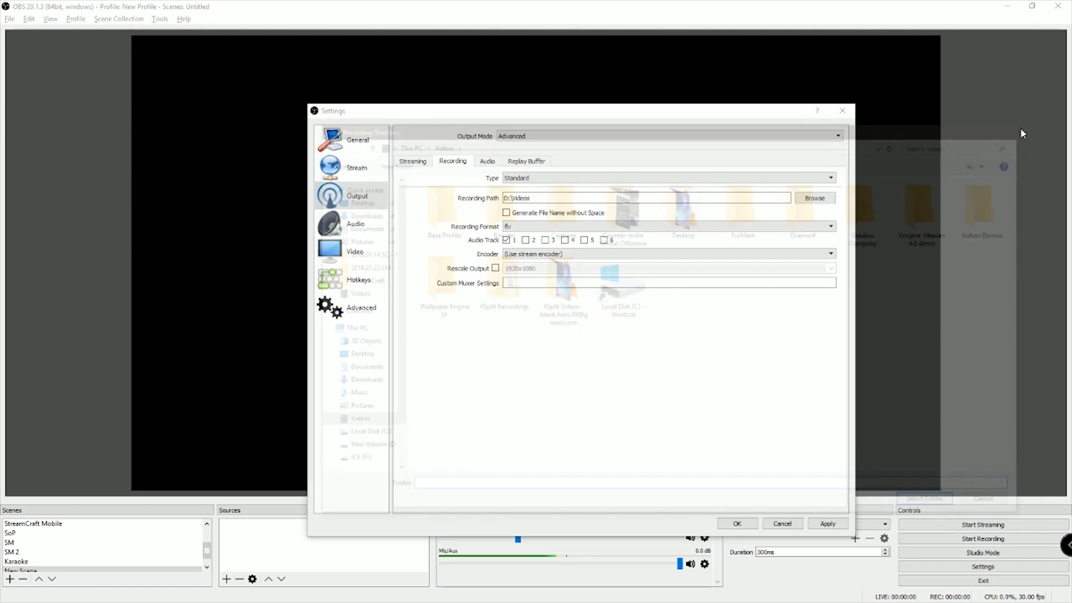
# - Set the recording format to mp4, and try audio tracks 2 and 3 before leaving only track 1 enabled
pyautogui.click(606, 228)
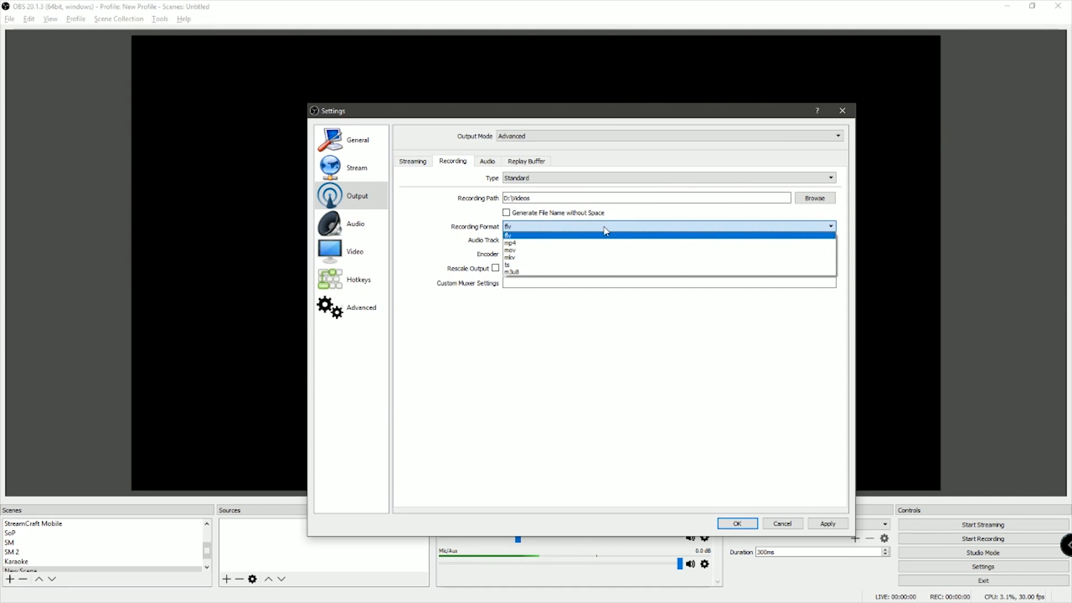
pyautogui.click(536, 244)
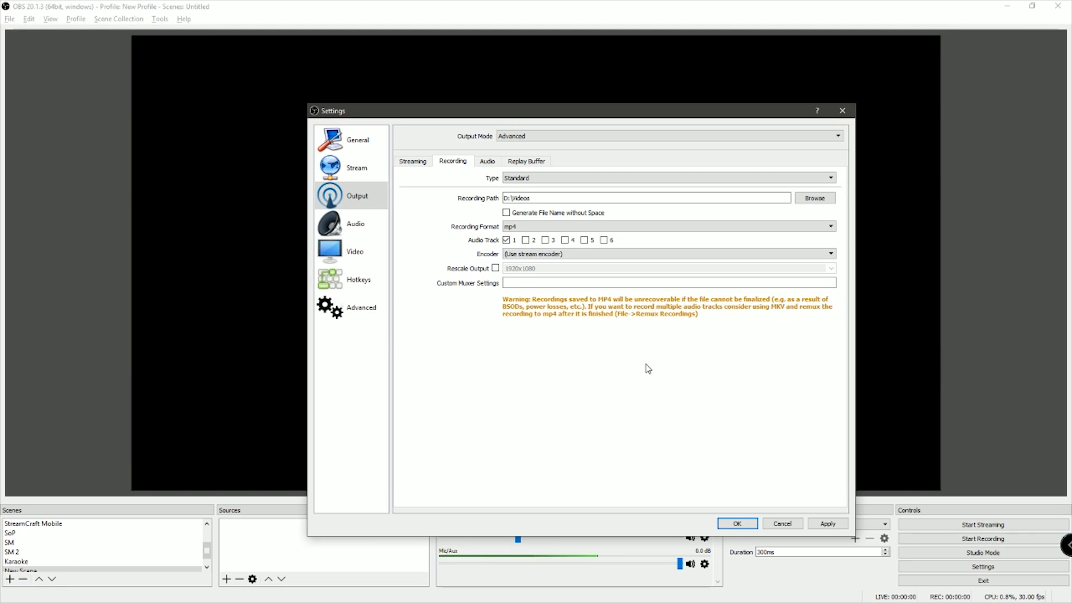
pyautogui.click(525, 240)
pyautogui.click(545, 240)
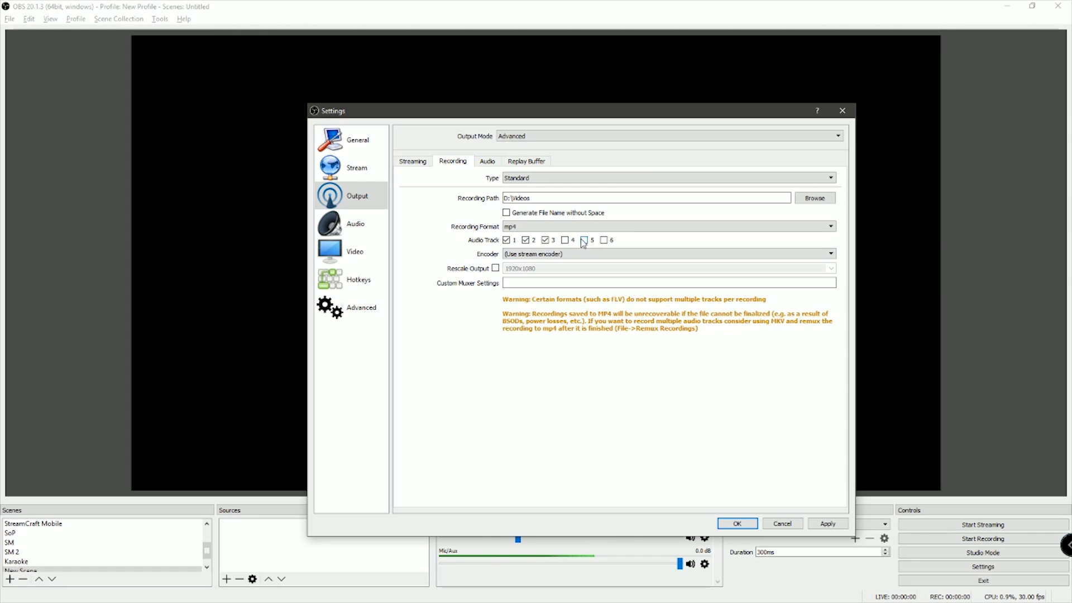
pyautogui.click(529, 243)
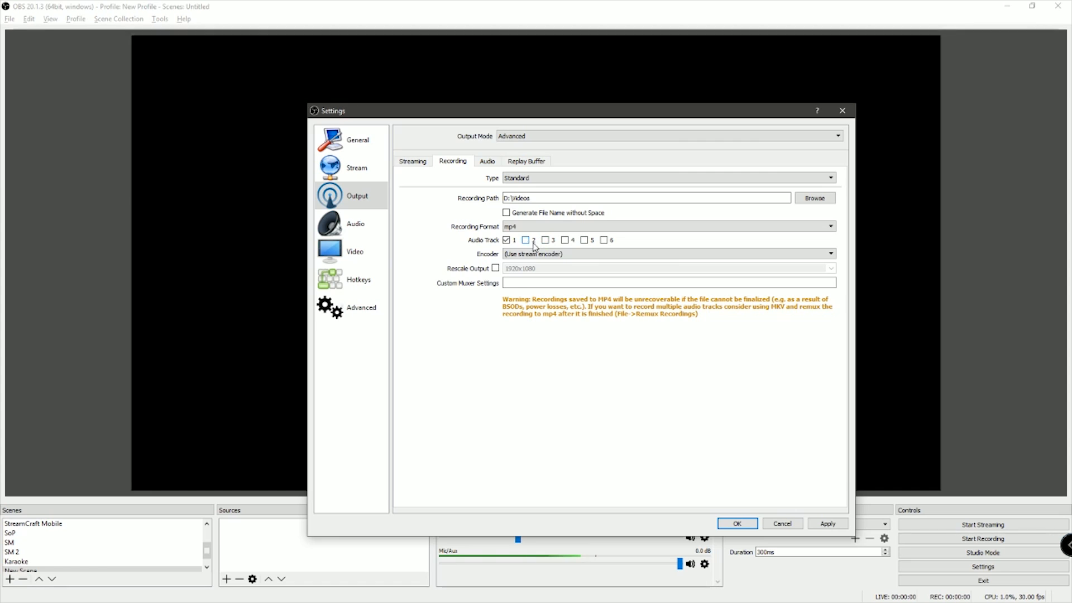
# - Set the recording encoder to NVENC H.264 with a bitrate of 10000
pyautogui.click(564, 254)
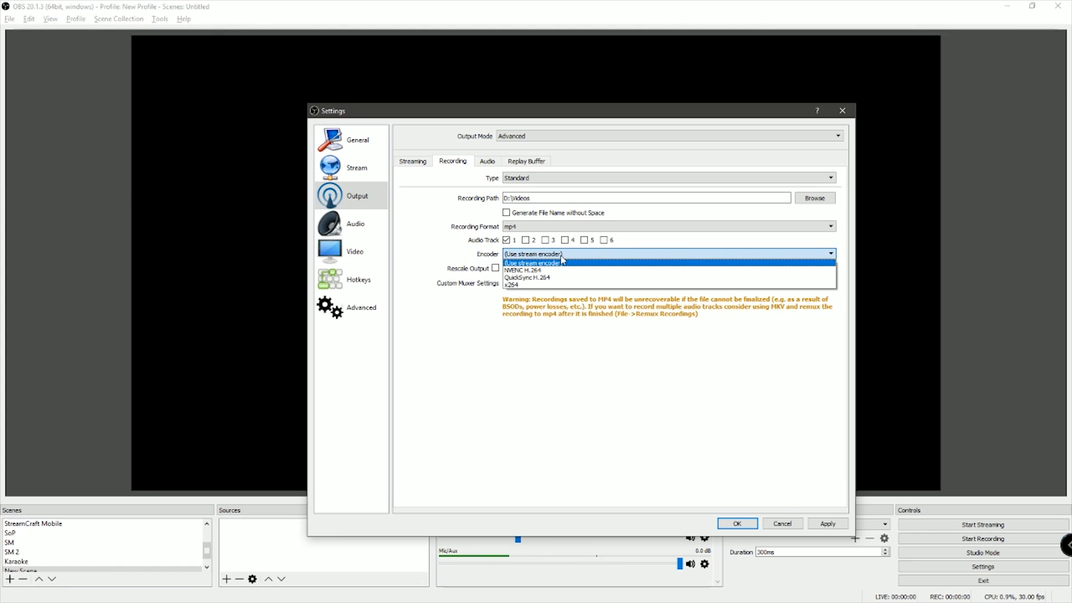
pyautogui.click(555, 270)
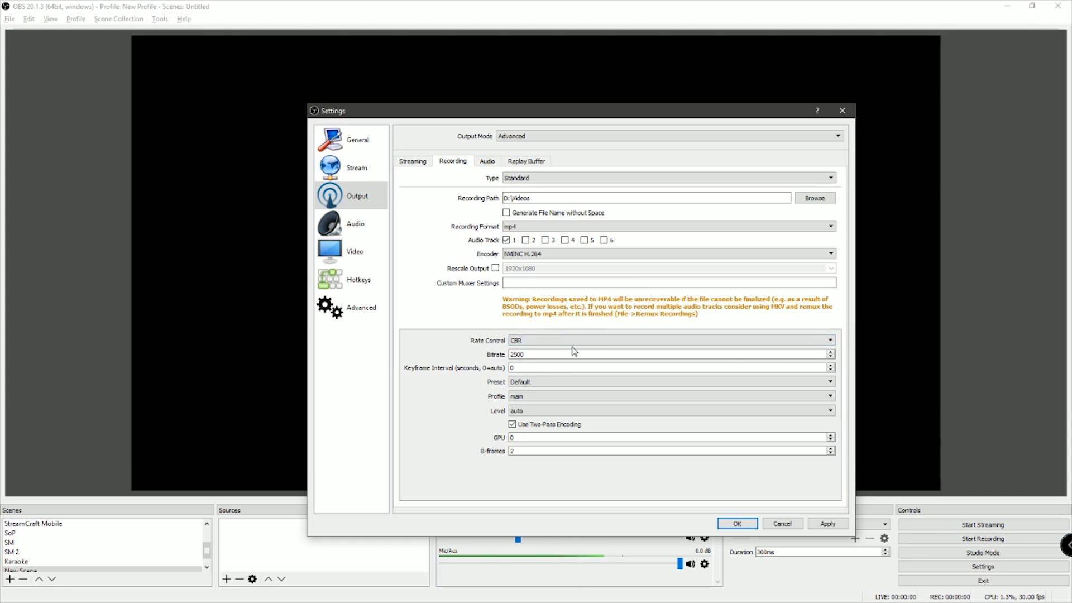
pyautogui.doubleClick(547, 354)
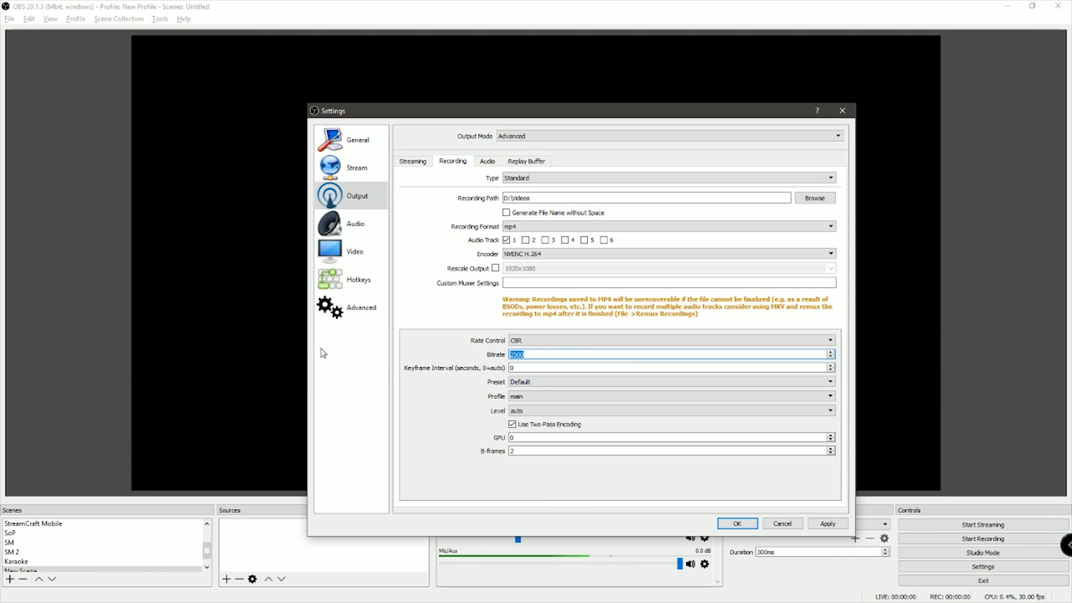
pyautogui.write('50')
pyautogui.press('BackSpace')
pyautogui.press('BackSpace')
pyautogui.write('25000')
pyautogui.press('BackSpace')
pyautogui.press('BackSpace')
pyautogui.press('BackSpace')
pyautogui.write('10000')
# - Set the recording keyframe interval to 2, the preset to High Quality and the profile to high
pyautogui.click(546, 382)
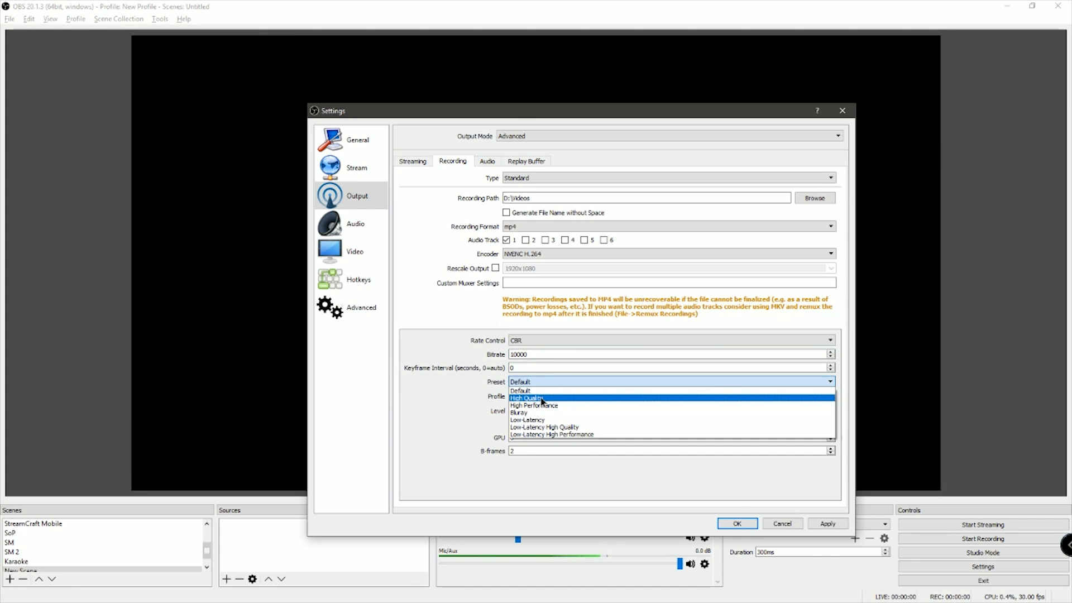
pyautogui.click(540, 398)
pyautogui.click(540, 395)
pyautogui.click(525, 405)
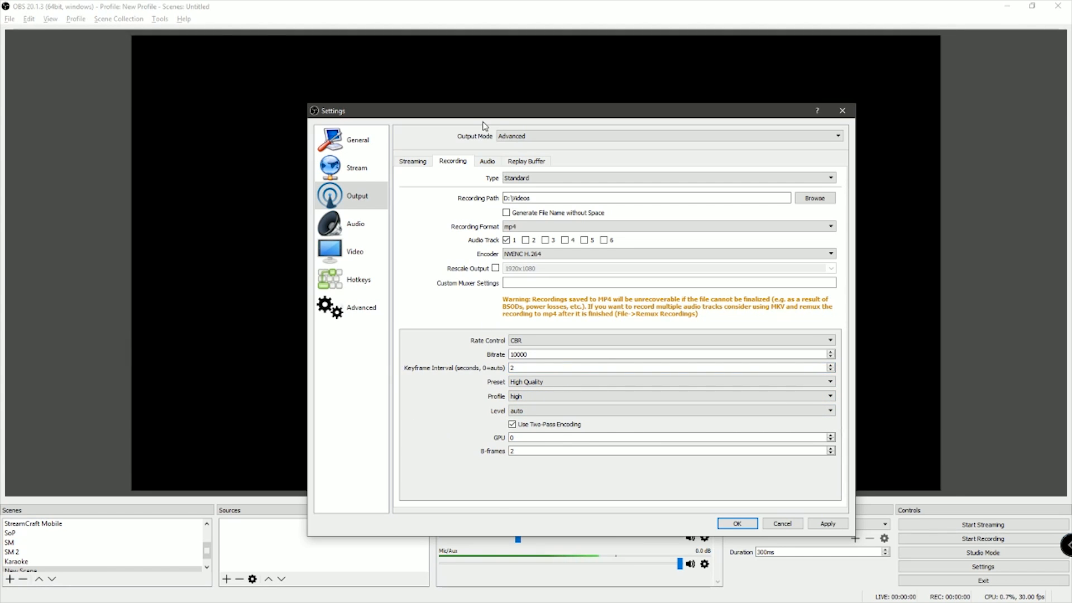
# - Set the output audio bitrate of Track 1 and Track 2 to 192
pyautogui.click(488, 160)
pyautogui.click(548, 190)
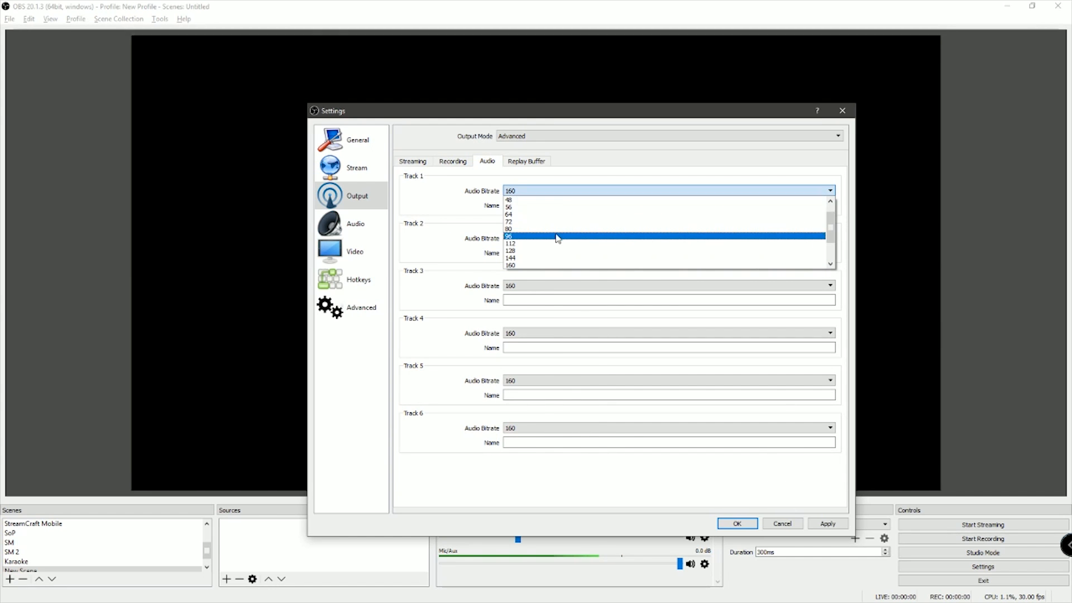
pyautogui.scroll(-3, 557, 238)
pyautogui.click(532, 239)
pyautogui.click(533, 239)
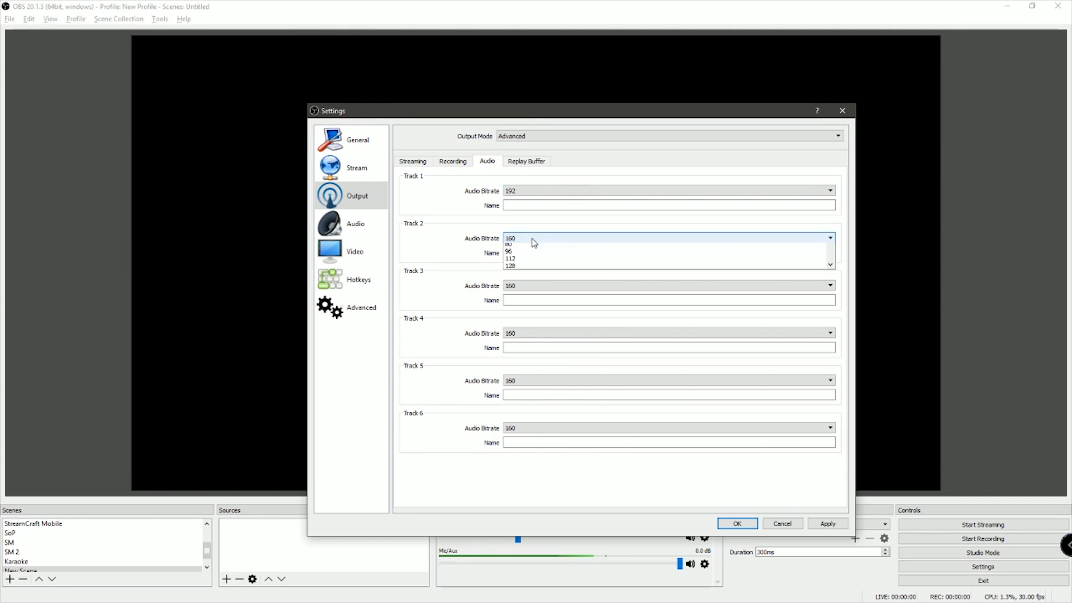
pyautogui.click(530, 291)
pyautogui.click(530, 240)
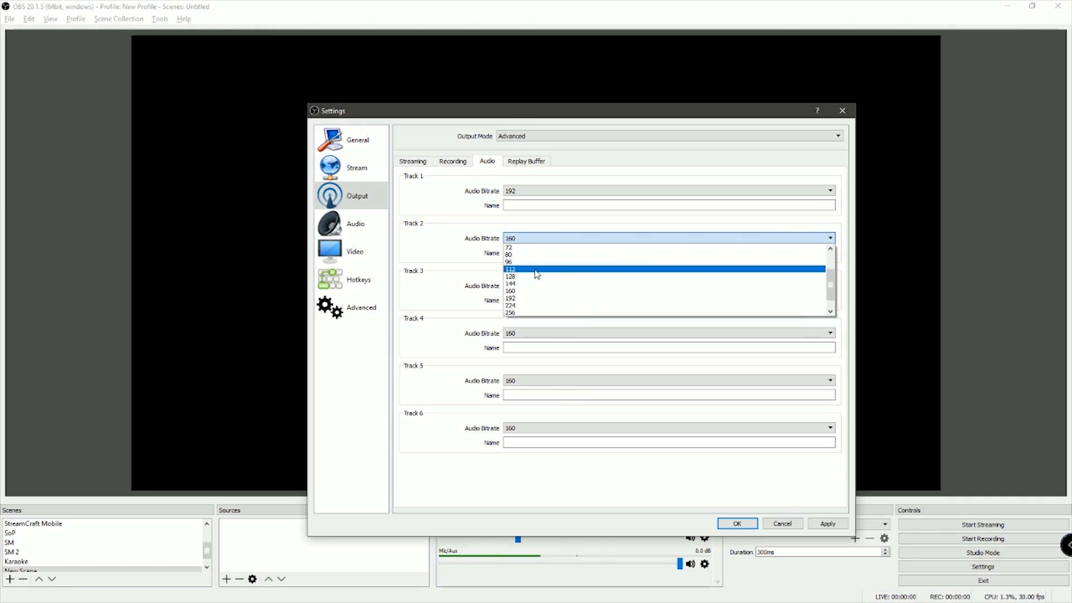
pyautogui.click(527, 298)
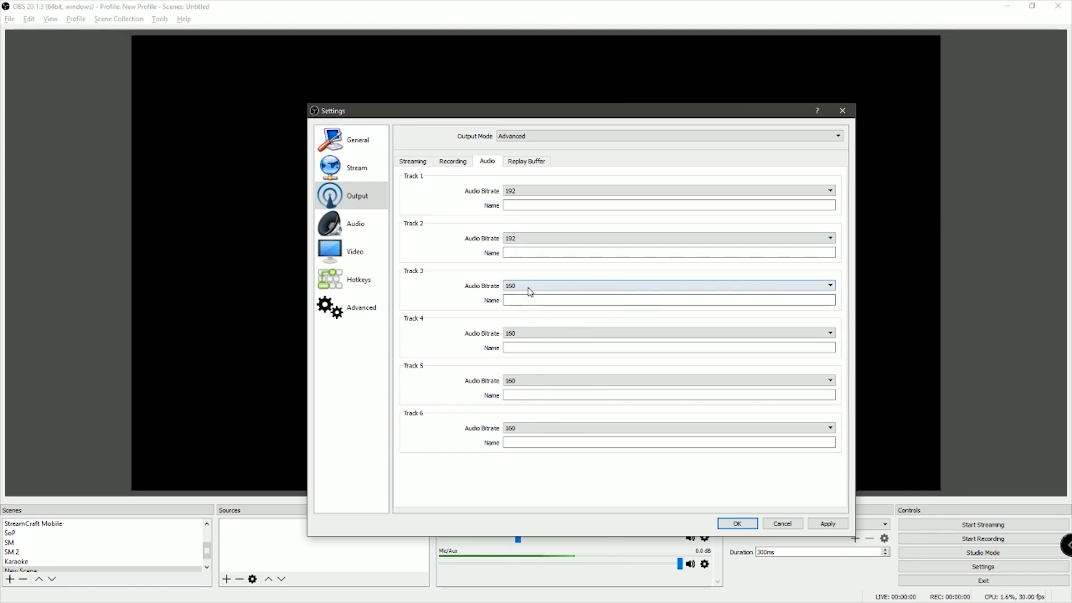
# - Set the output audio bitrate of Tracks 3, 4, 5 and 6 to 192
pyautogui.click(529, 287)
pyautogui.click(535, 331)
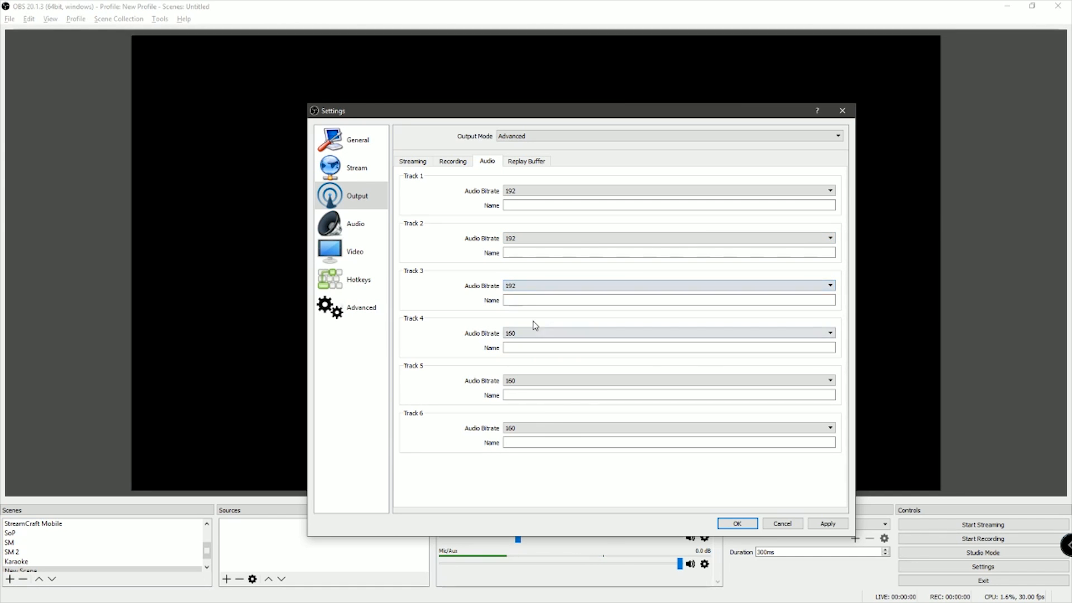
pyautogui.click(540, 329)
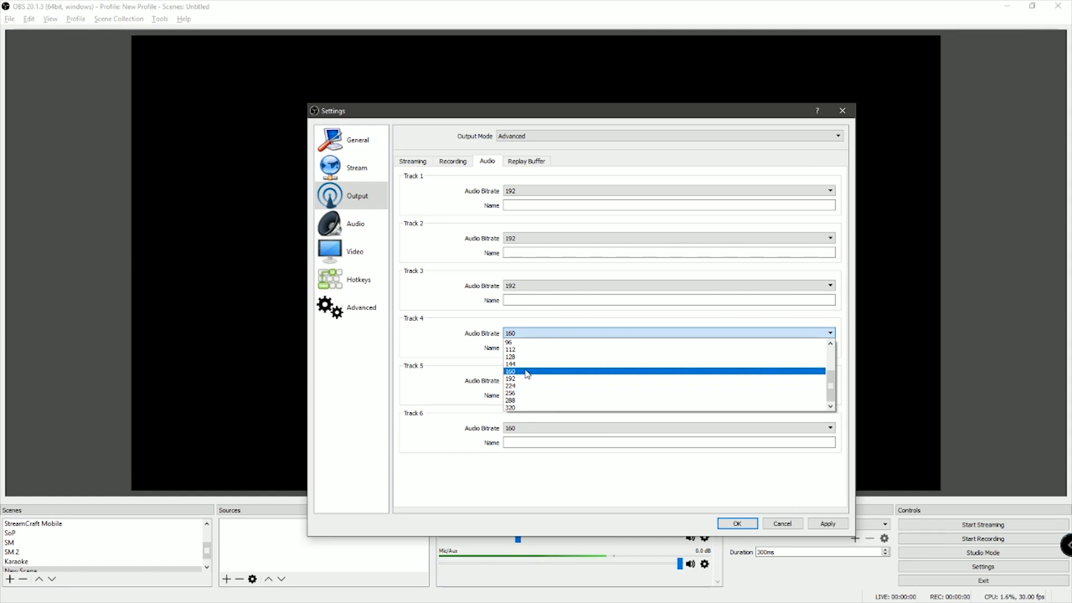
pyautogui.click(527, 379)
pyautogui.click(531, 380)
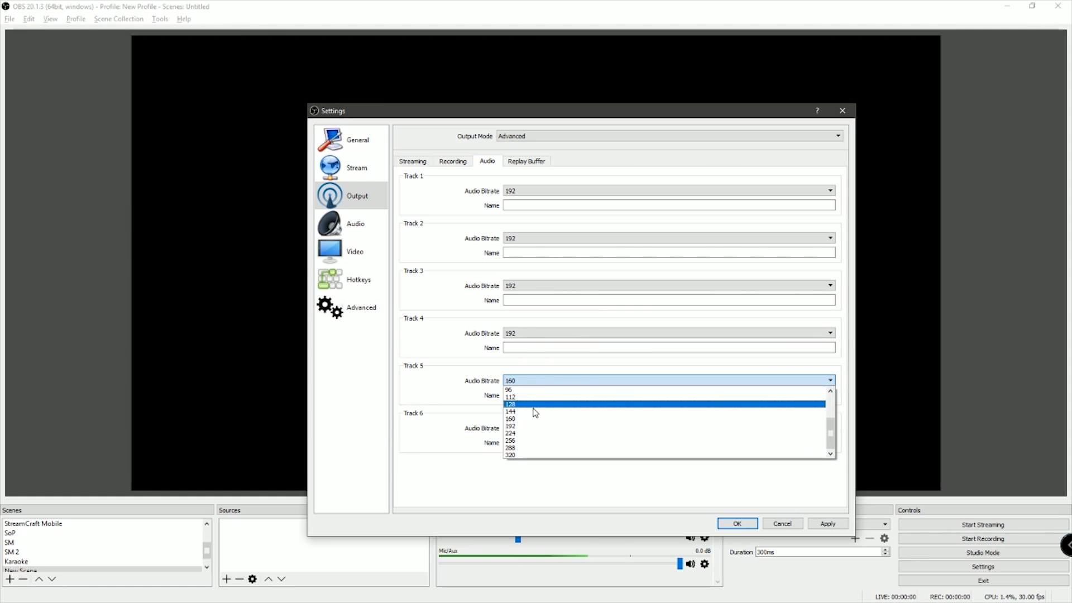
pyautogui.click(531, 428)
pyautogui.click(541, 430)
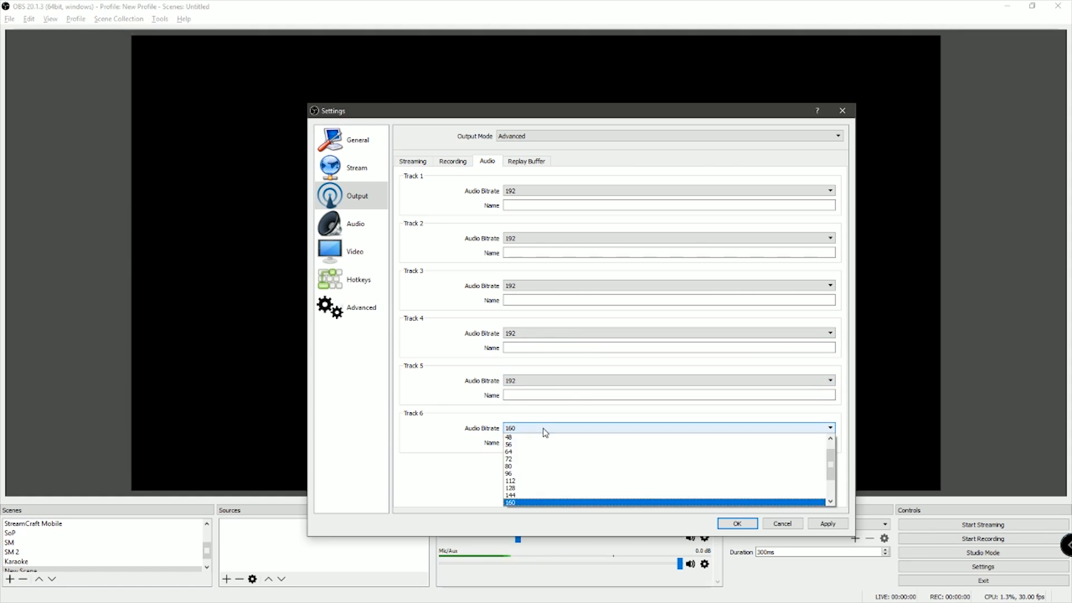
pyautogui.click(549, 465)
pyautogui.click(550, 428)
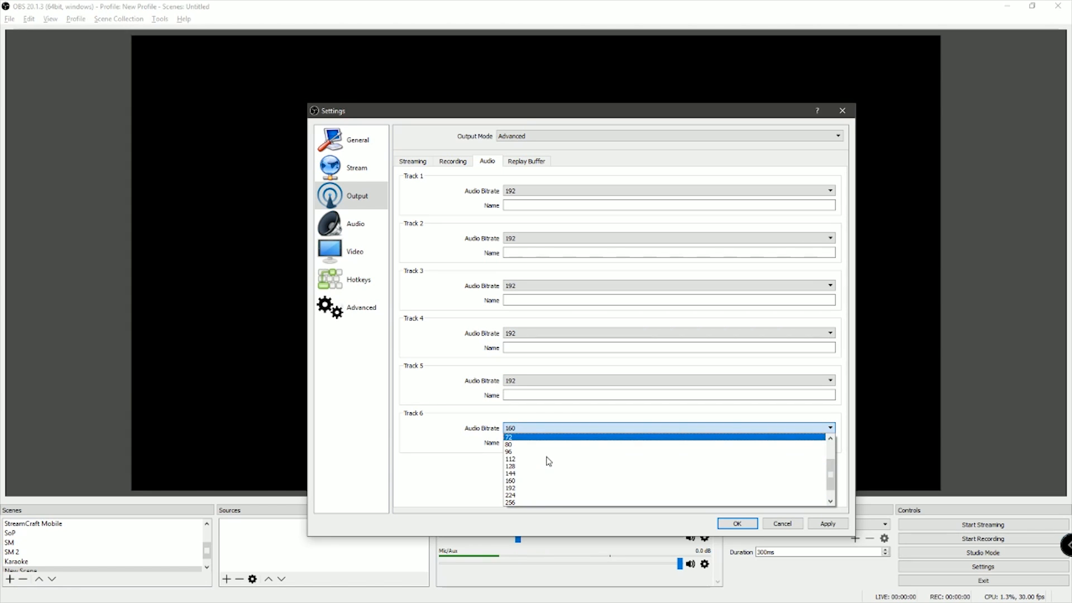
pyautogui.click(536, 489)
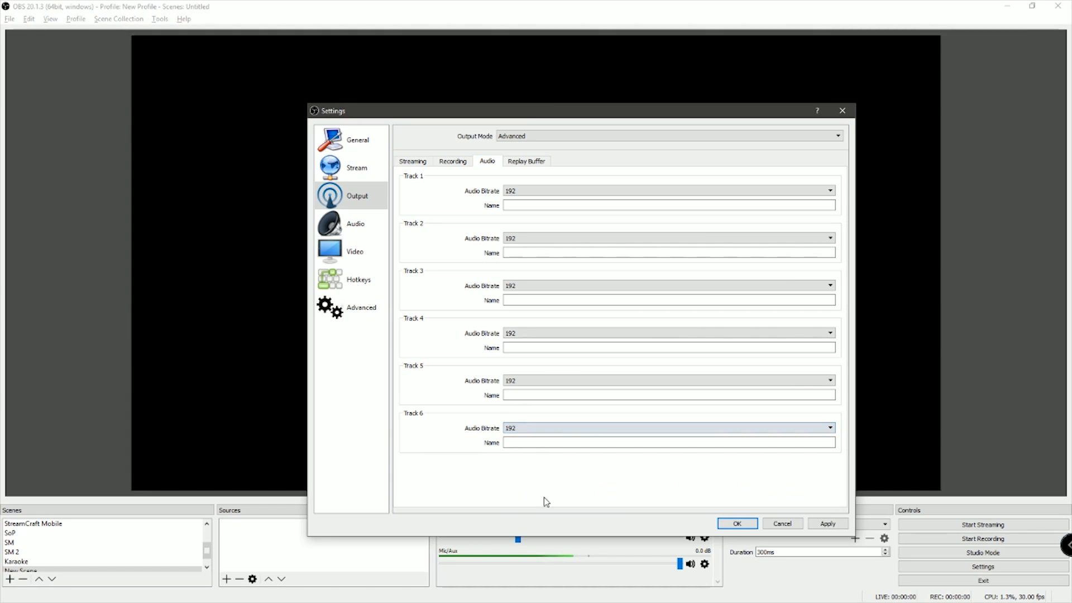
# - Look at the replay buffer settings without enabling it, return to the streaming output settings and apply the changes
pyautogui.click(537, 161)
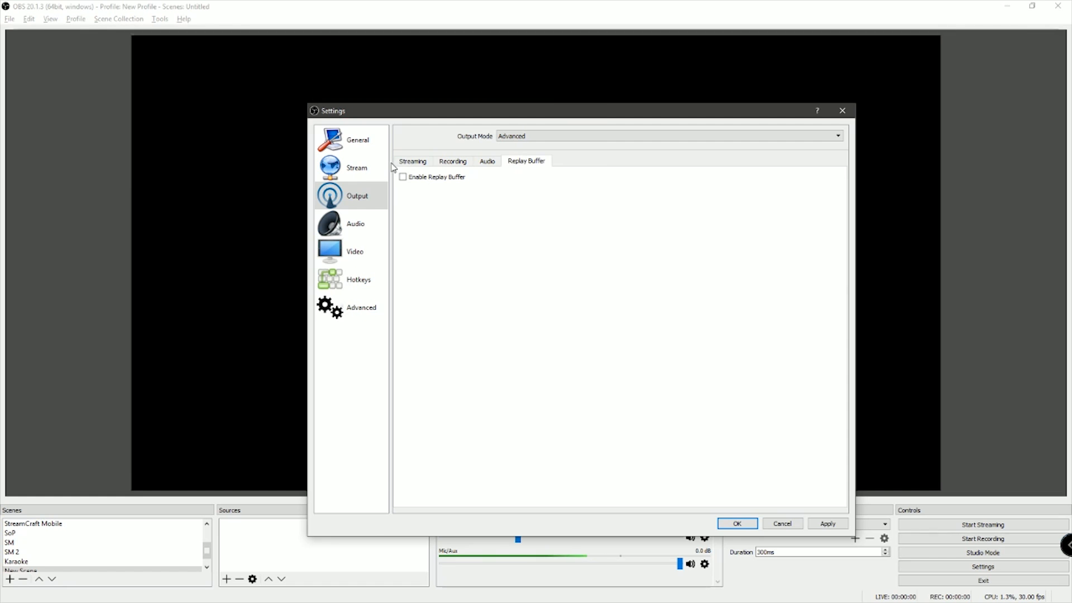
pyautogui.click(412, 162)
pyautogui.click(828, 523)
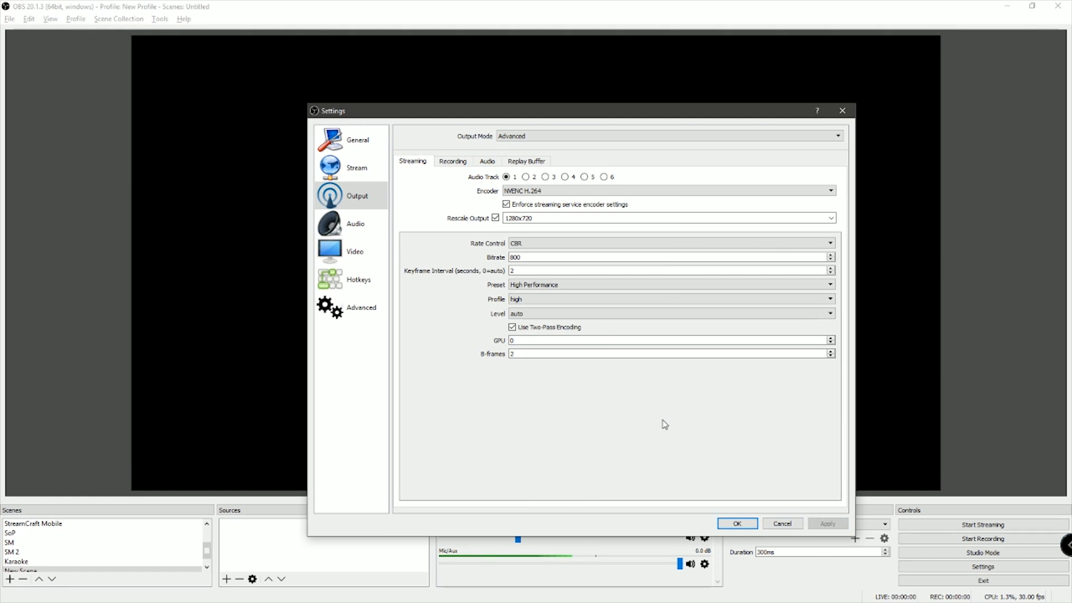
# - Open the audio settings and set the sample rate to 48khz
pyautogui.click(360, 224)
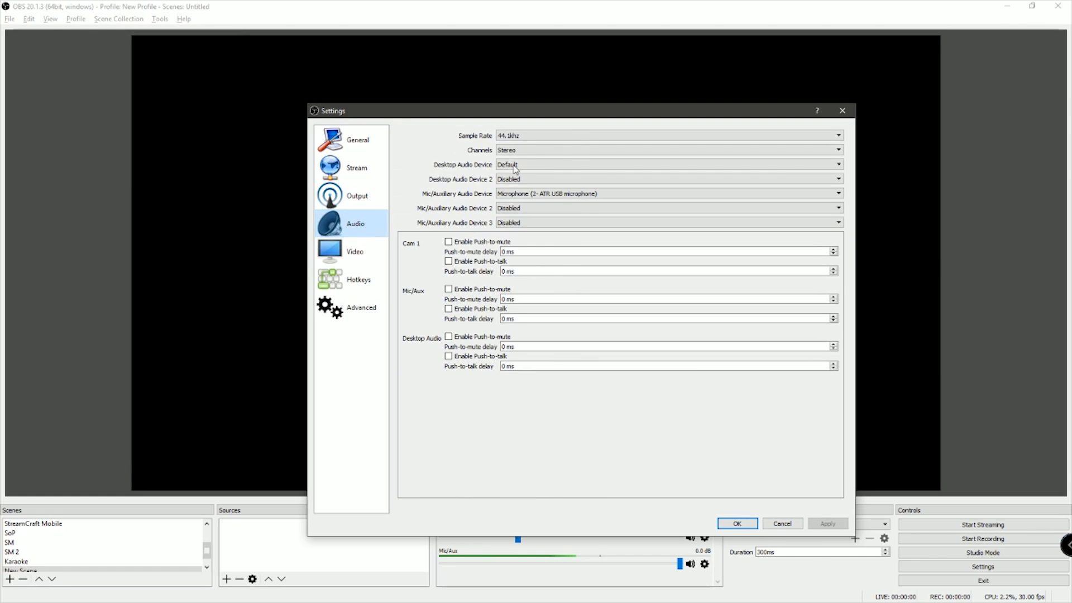
pyautogui.click(536, 137)
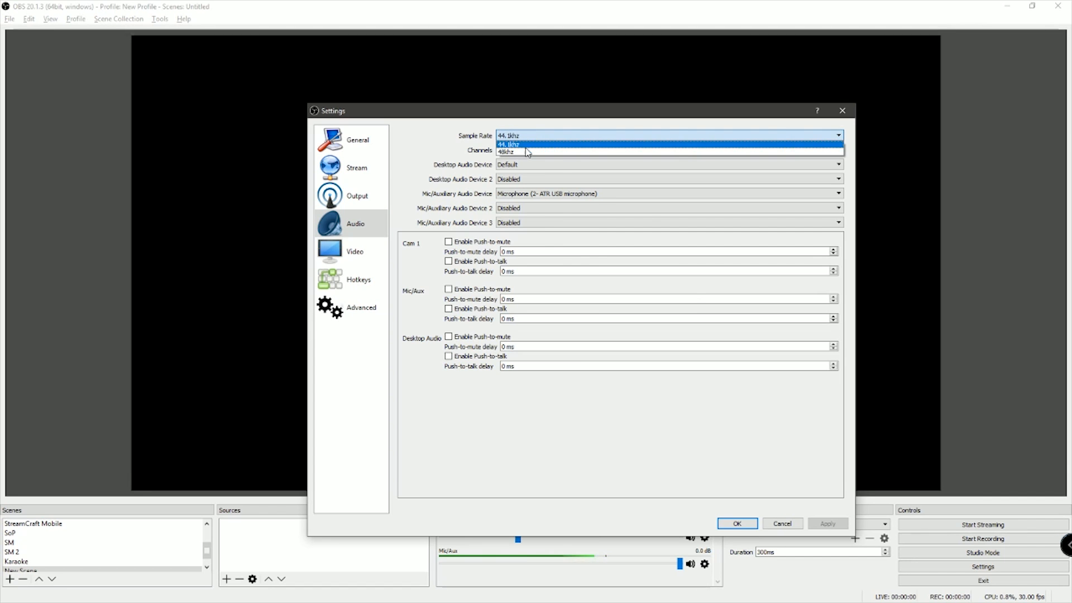
pyautogui.click(527, 152)
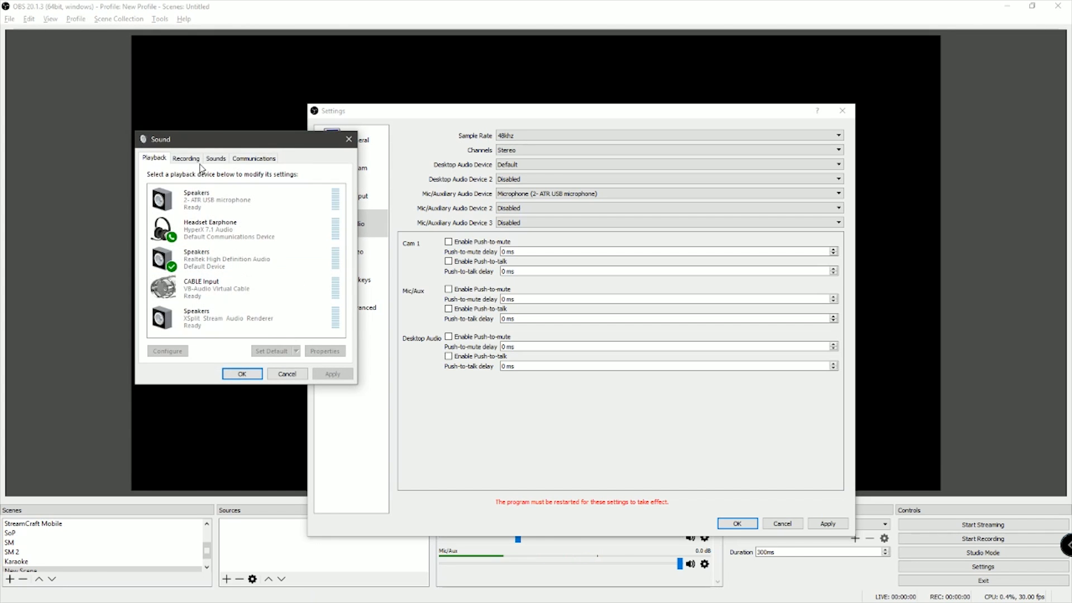
# - In the Windows Sound dialog, open the ATR USB microphone's advanced properties to check its default format
pyautogui.click(186, 159)
pyautogui.click(216, 159)
pyautogui.click(186, 159)
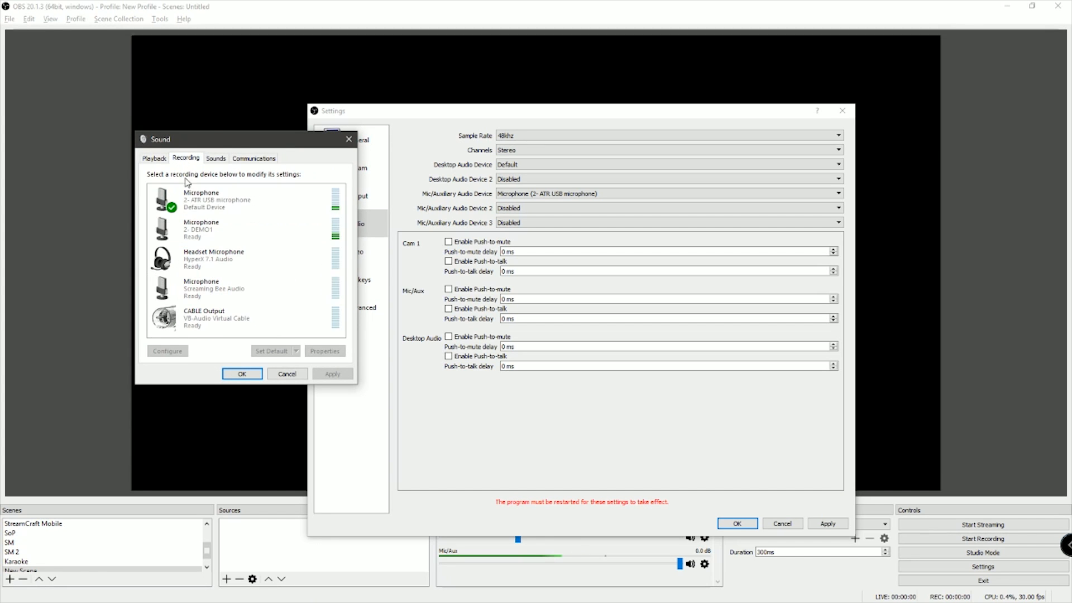
pyautogui.click(218, 202)
pyautogui.rightClick(219, 207)
pyautogui.click(261, 270)
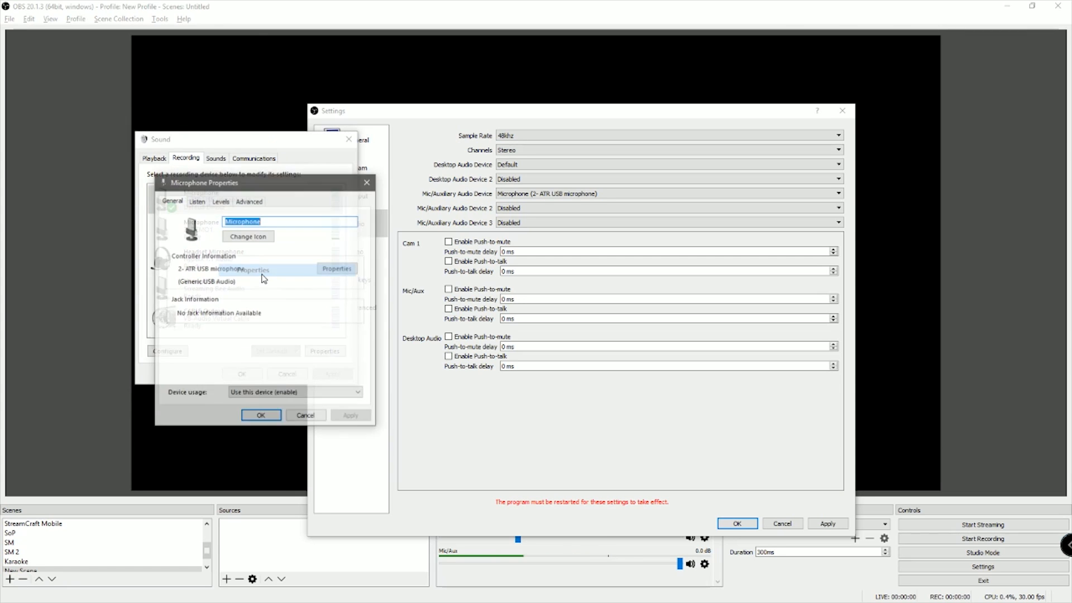
pyautogui.click(251, 202)
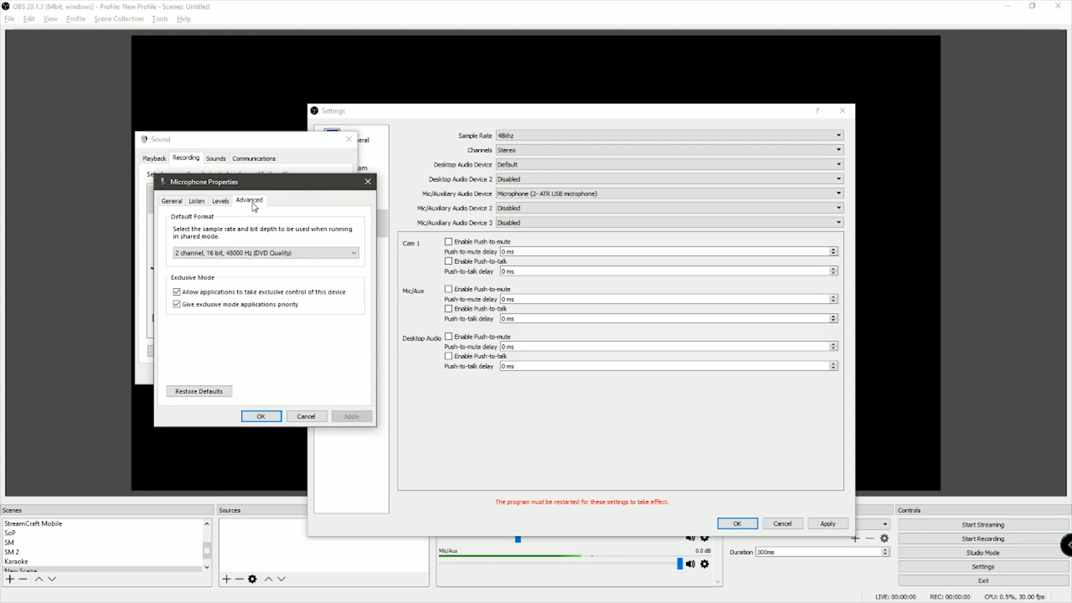
# - Try the 2 channel, 16 bit, 44100 Hz (CD Quality) format for the microphone and a matching 44.1khz sample rate in OBS
pyautogui.click(343, 253)
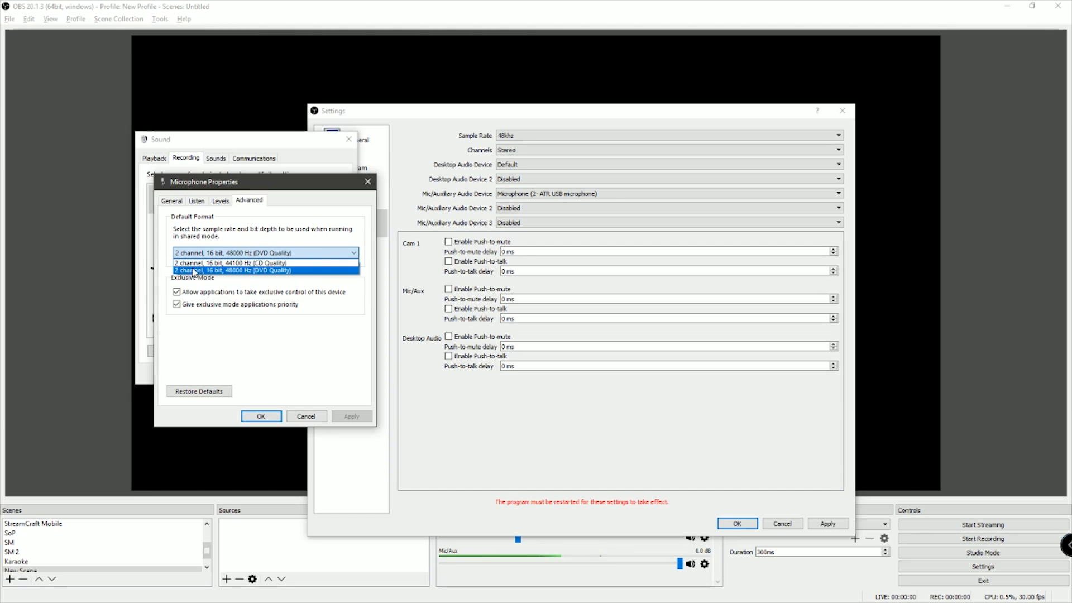
pyautogui.click(252, 263)
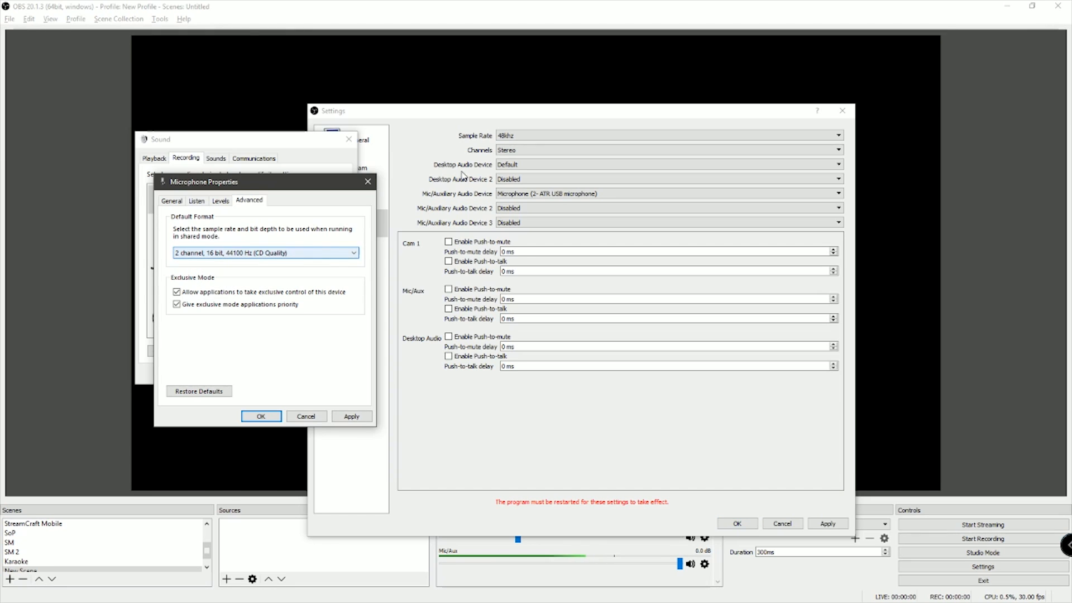
pyautogui.click(515, 139)
pyautogui.click(514, 147)
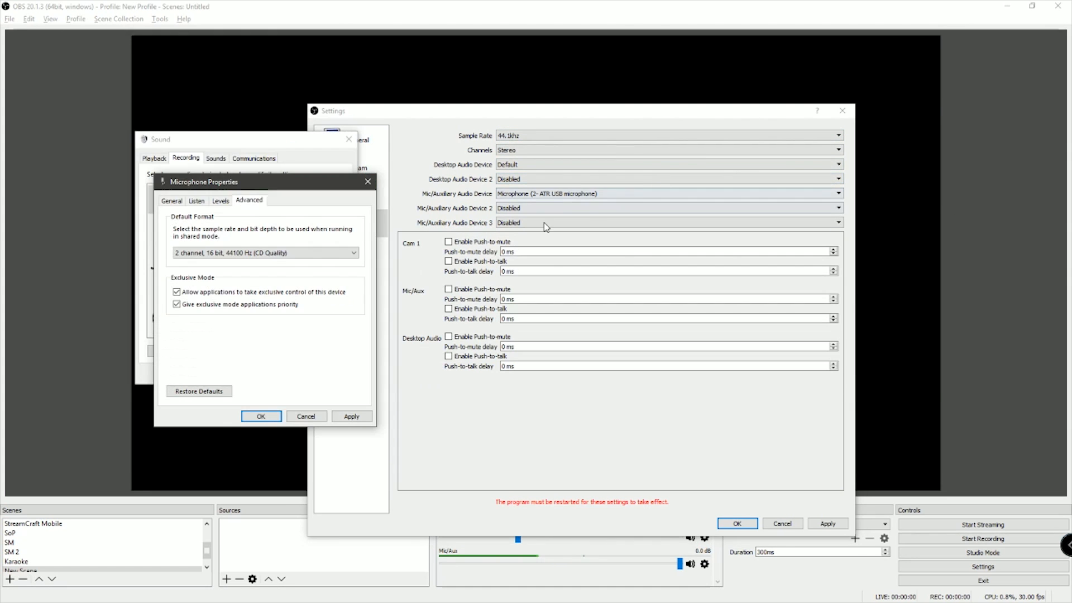
# - Set the microphone's default format to 2 channel, 16 bit, 48000 Hz (DVD Quality) and the OBS sample rate to 48khz
pyautogui.click(277, 254)
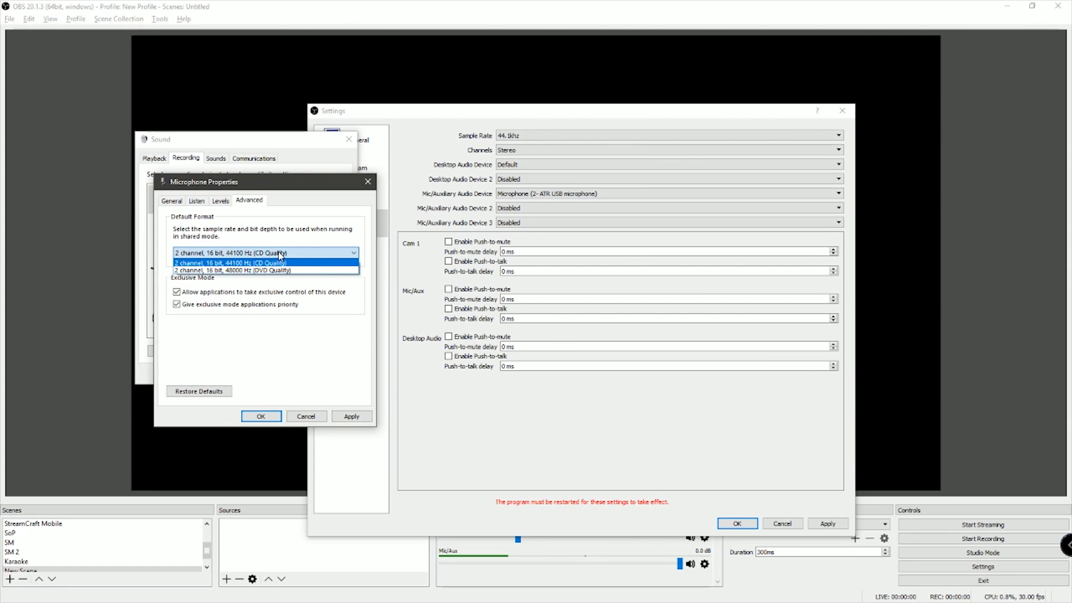
pyautogui.click(252, 271)
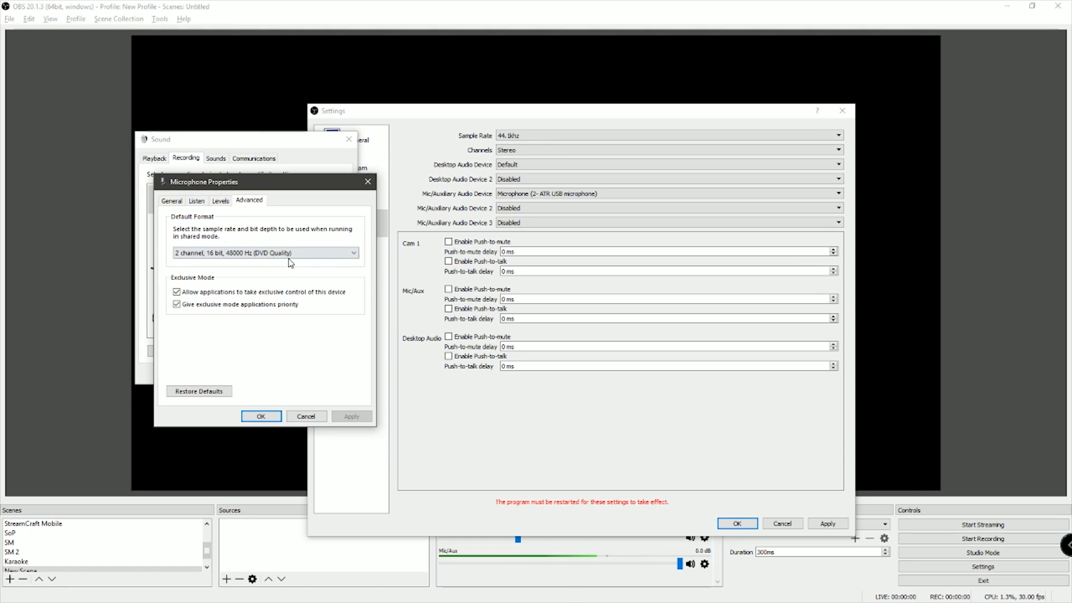
pyautogui.click(261, 416)
pyautogui.click(519, 136)
pyautogui.click(520, 152)
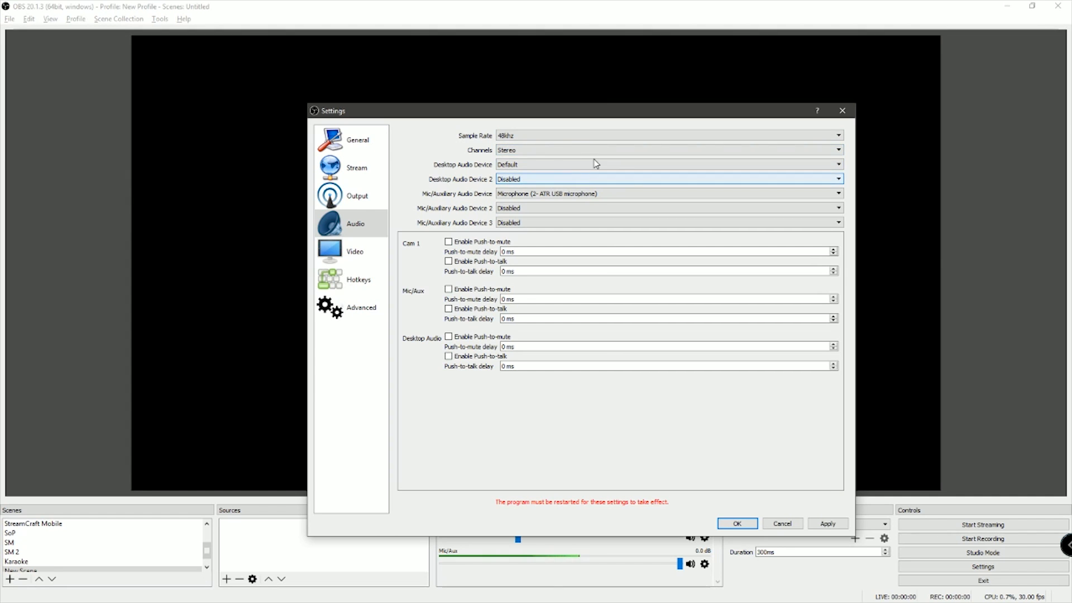
# - Keep the desktop audio device at Default and set the first Mic/Auxiliary audio device to Headset Microphone (HyperX 7.1 Audio)
pyautogui.click(546, 165)
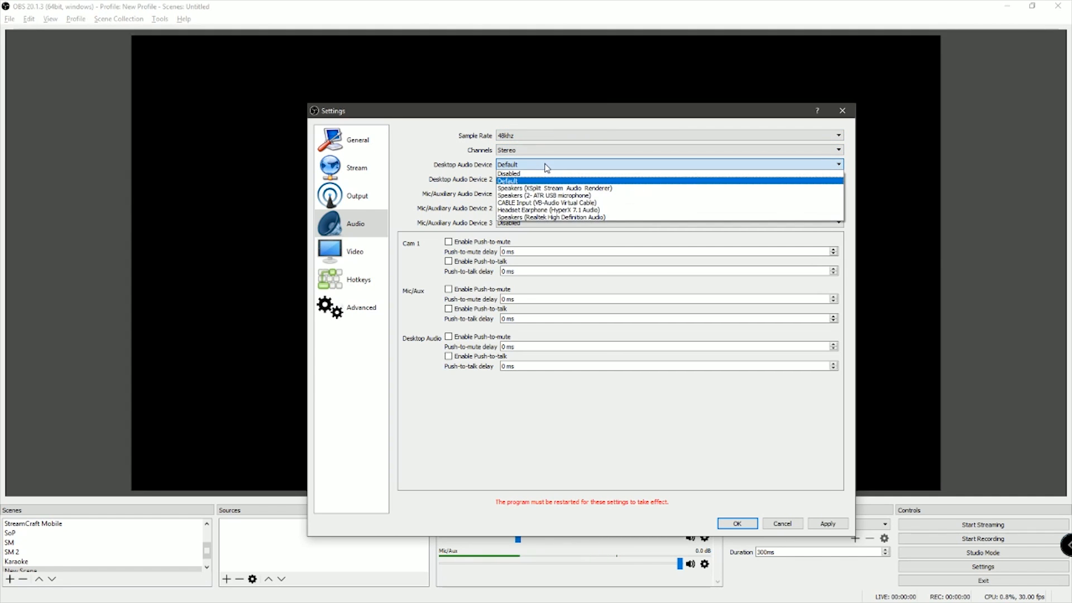
pyautogui.click(545, 166)
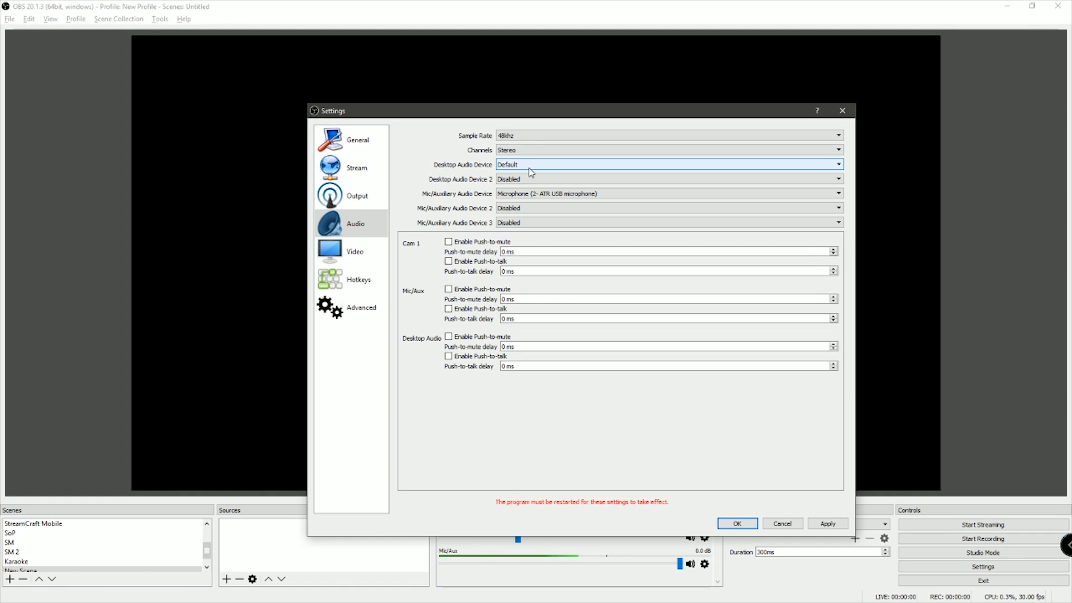
pyautogui.click(530, 198)
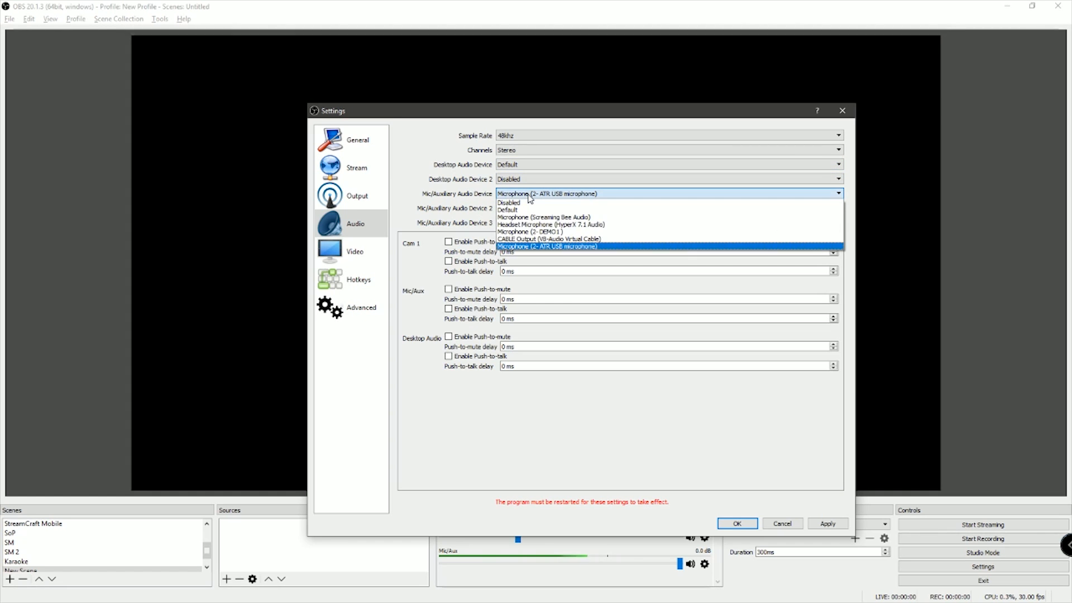
pyautogui.click(556, 248)
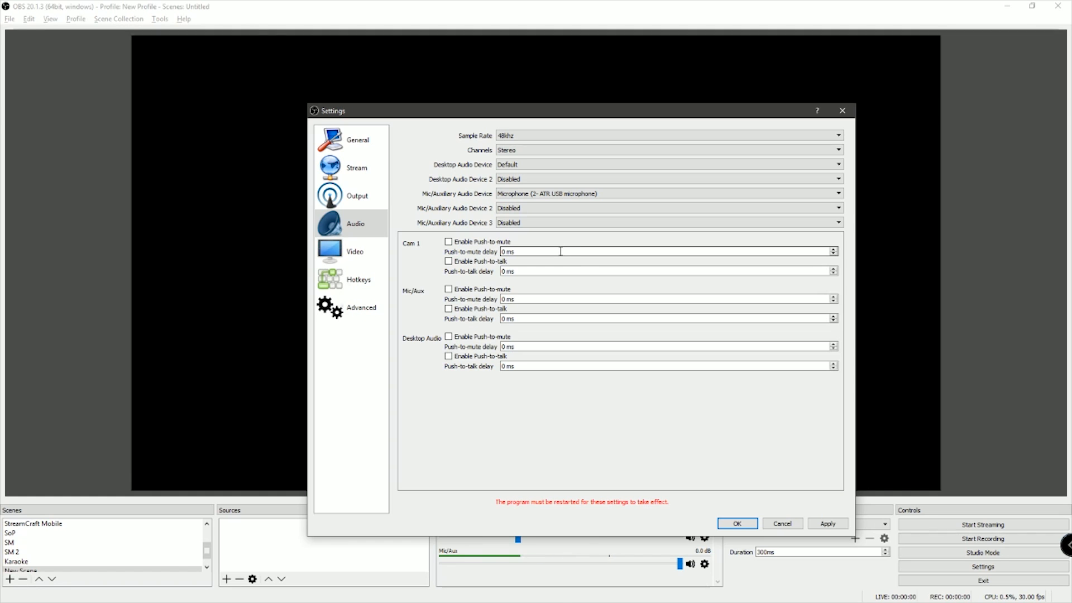
pyautogui.click(581, 194)
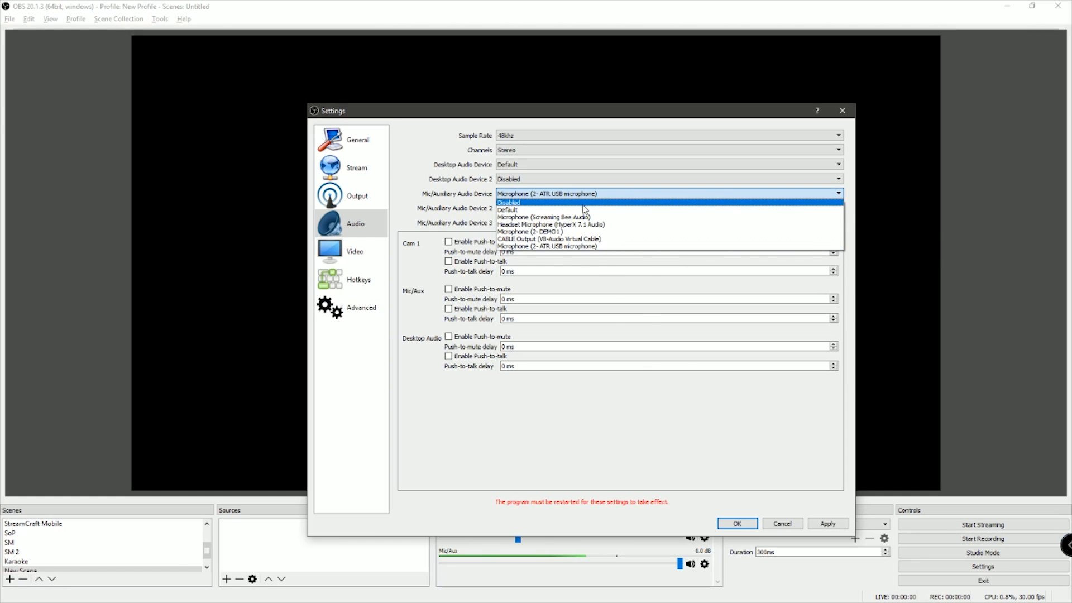
pyautogui.click(606, 224)
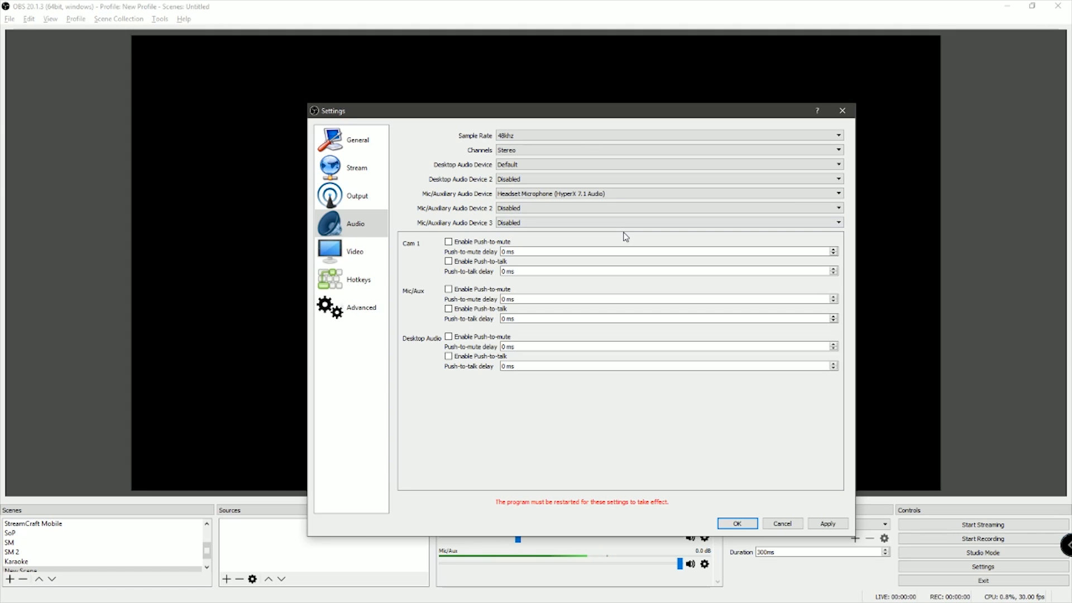
# - Set the first Mic/Auxiliary audio device to Microphone (2- ATR USB microphone) and save the settings
pyautogui.click(537, 193)
pyautogui.click(557, 247)
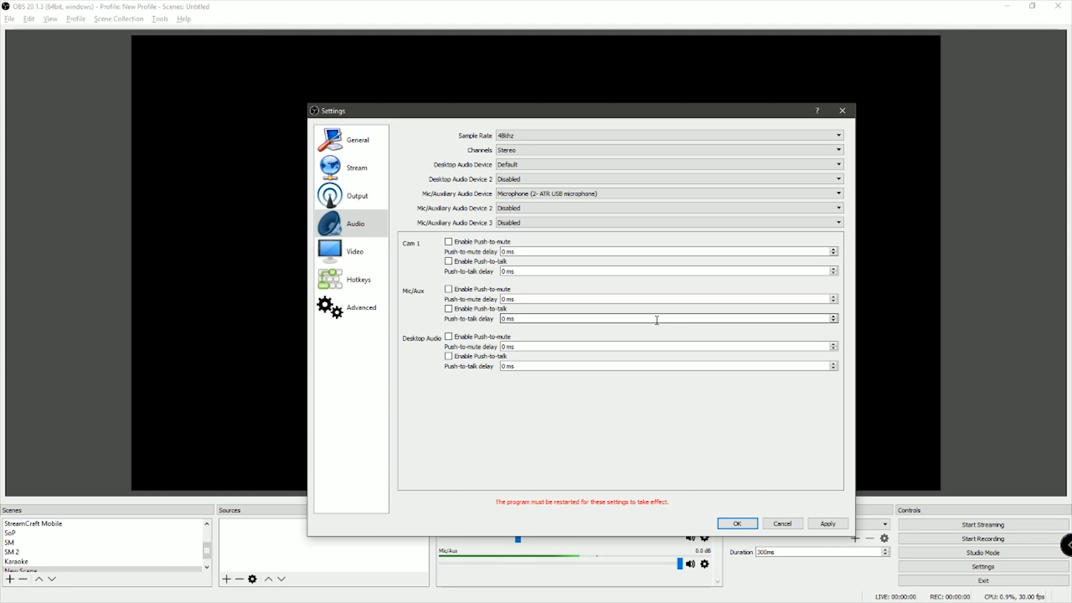
pyautogui.click(352, 259)
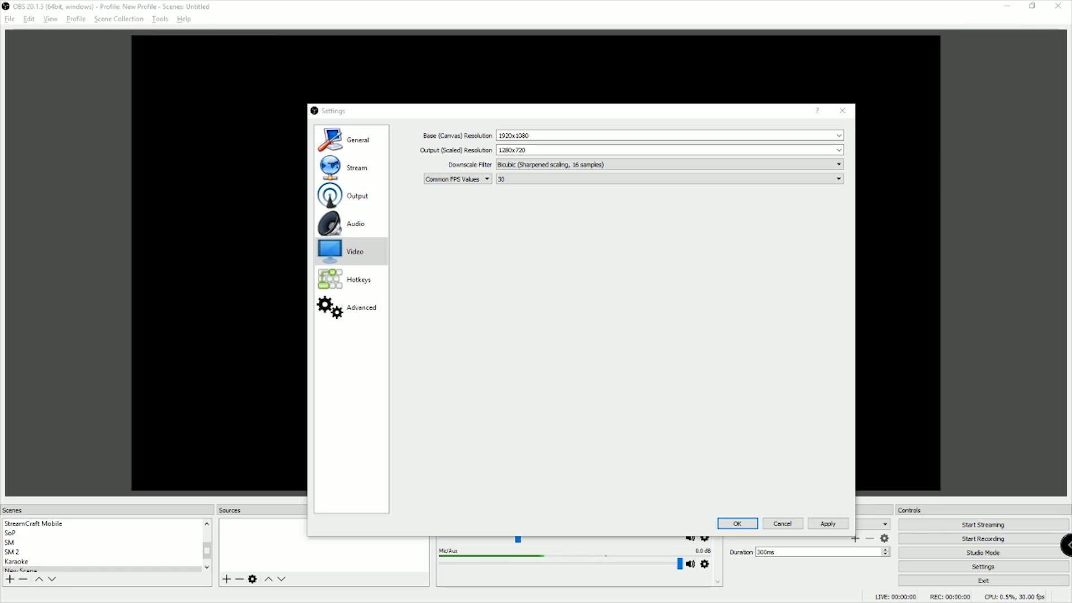
pyautogui.click(953, 60)
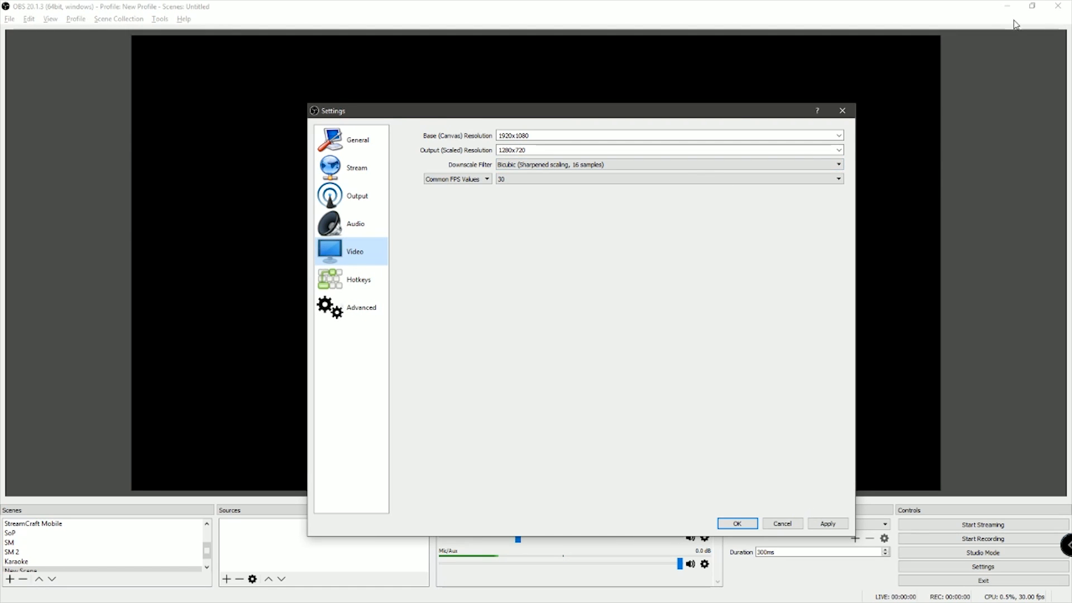
pyautogui.click(732, 528)
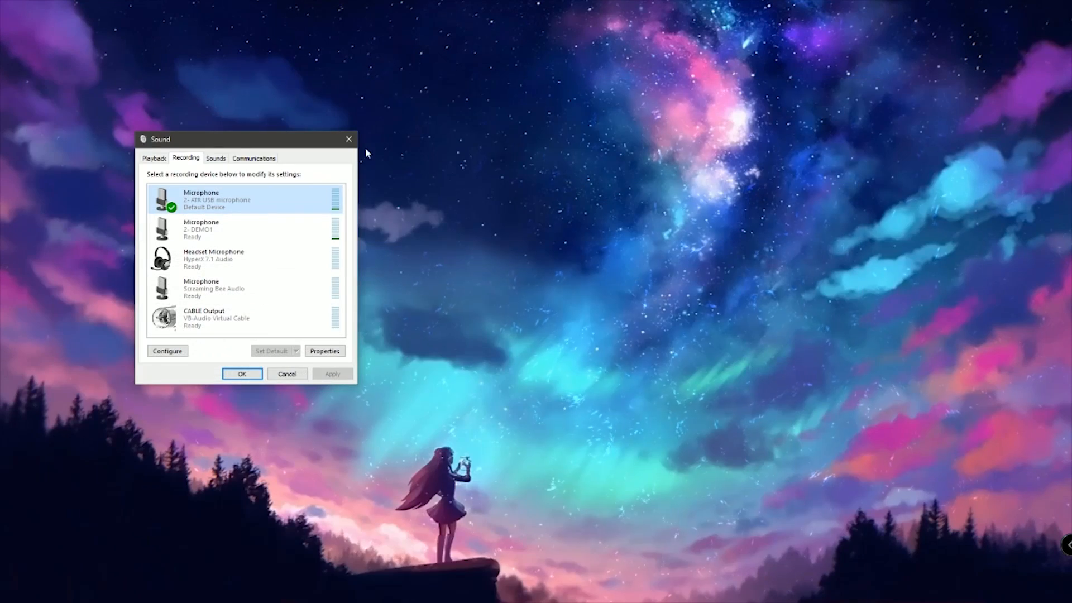
# - Close the Sound dialog and check the main monitor's resolution and its available options in the Windows display settings
pyautogui.click(349, 139)
pyautogui.rightClick(511, 215)
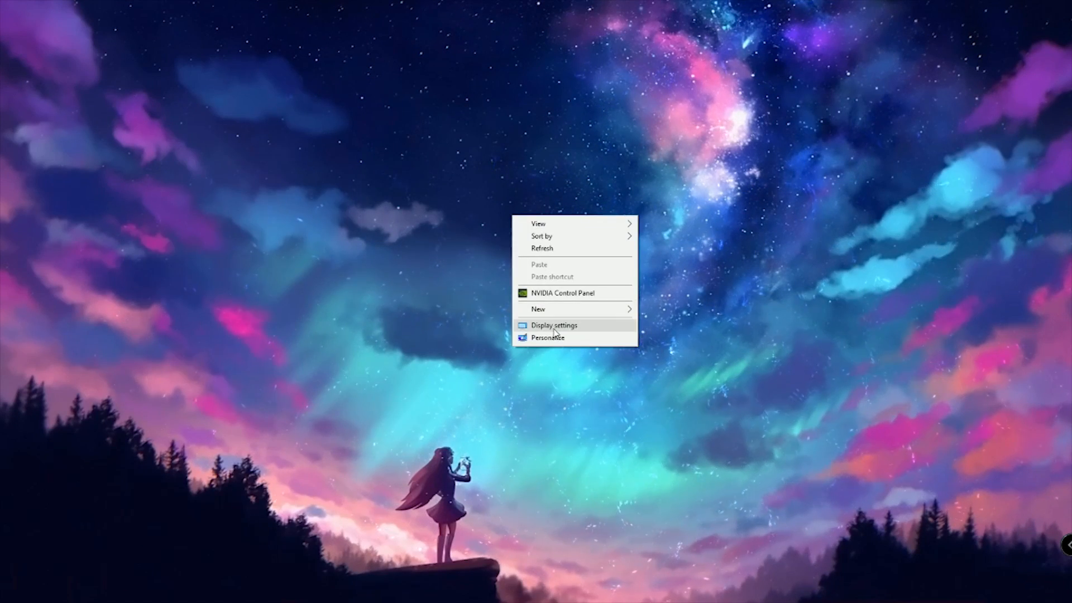
pyautogui.click(553, 326)
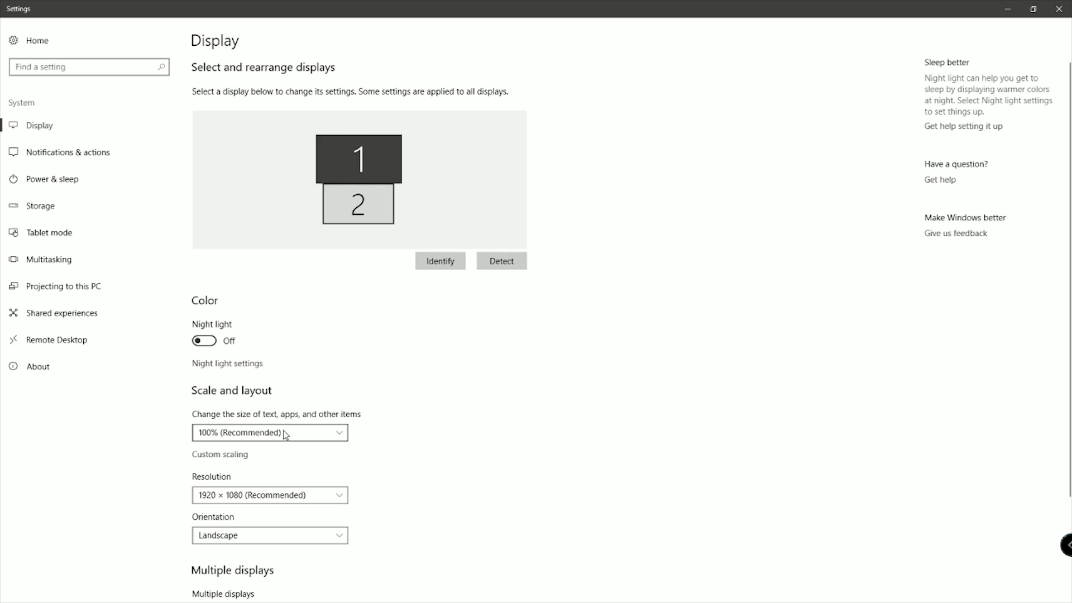
pyautogui.click(313, 500)
pyautogui.scroll(-1, 333, 507)
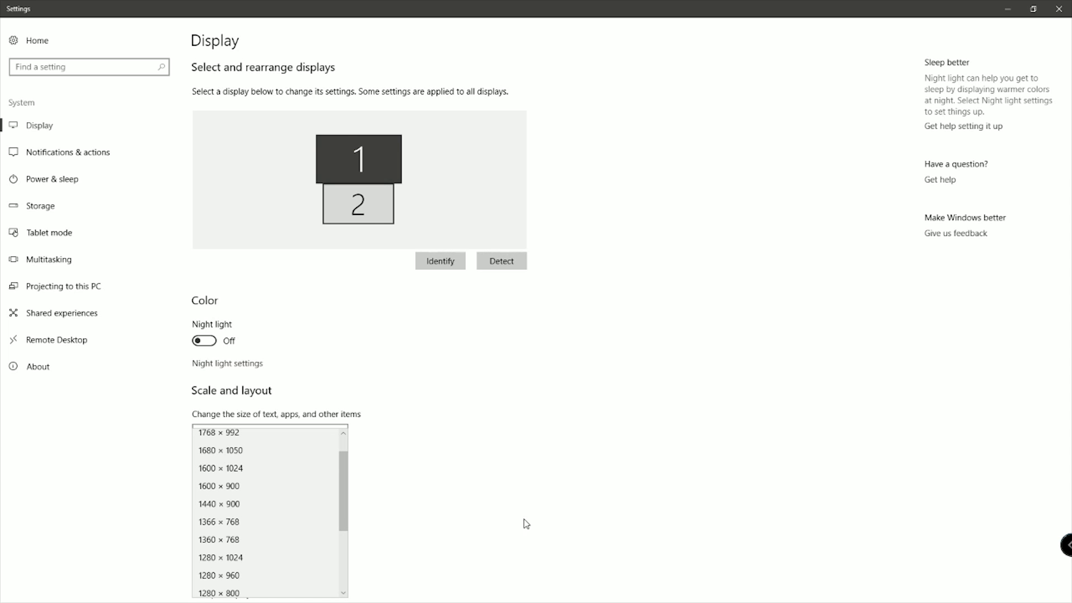
pyautogui.click(536, 472)
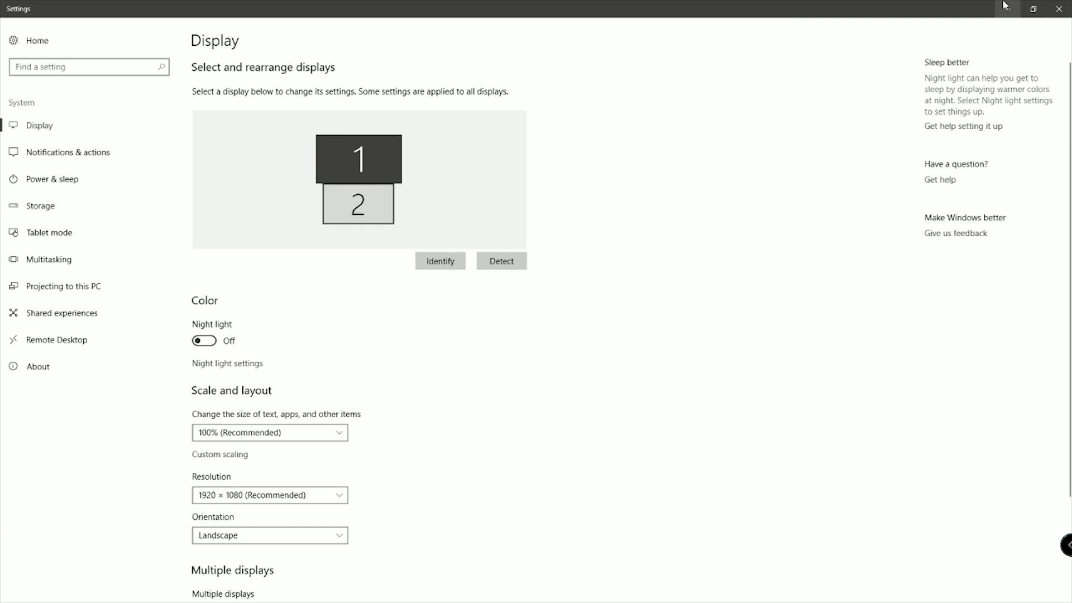
pyautogui.click(1059, 8)
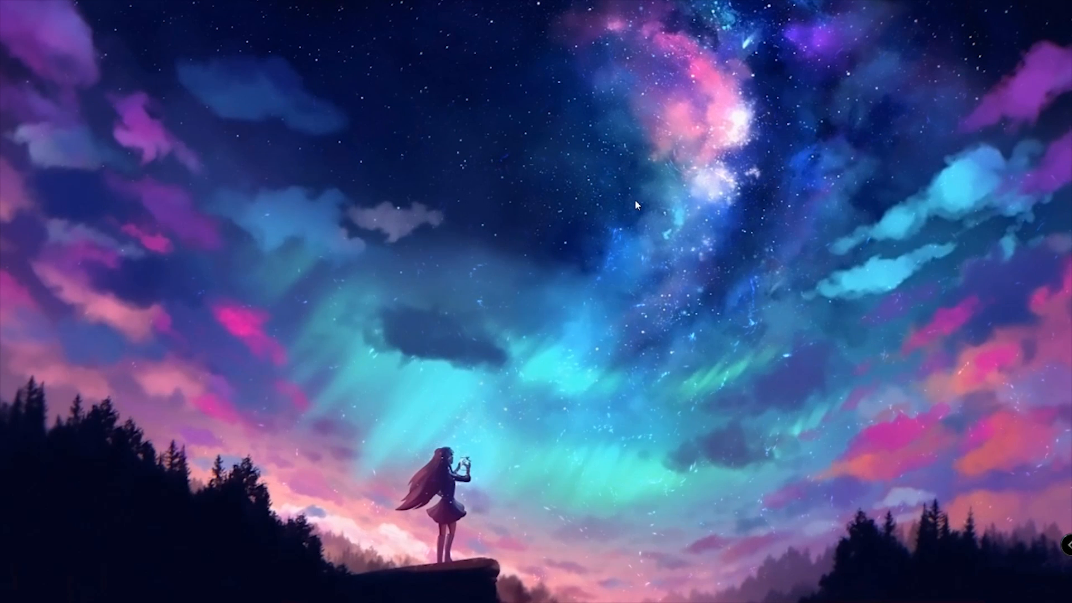
# - Switch back to OBS, reopen its video settings and set the output (scaled) resolution to 1920x1080
pyautogui.hotkey('alt', 'Tab')
pyautogui.press('Tab')
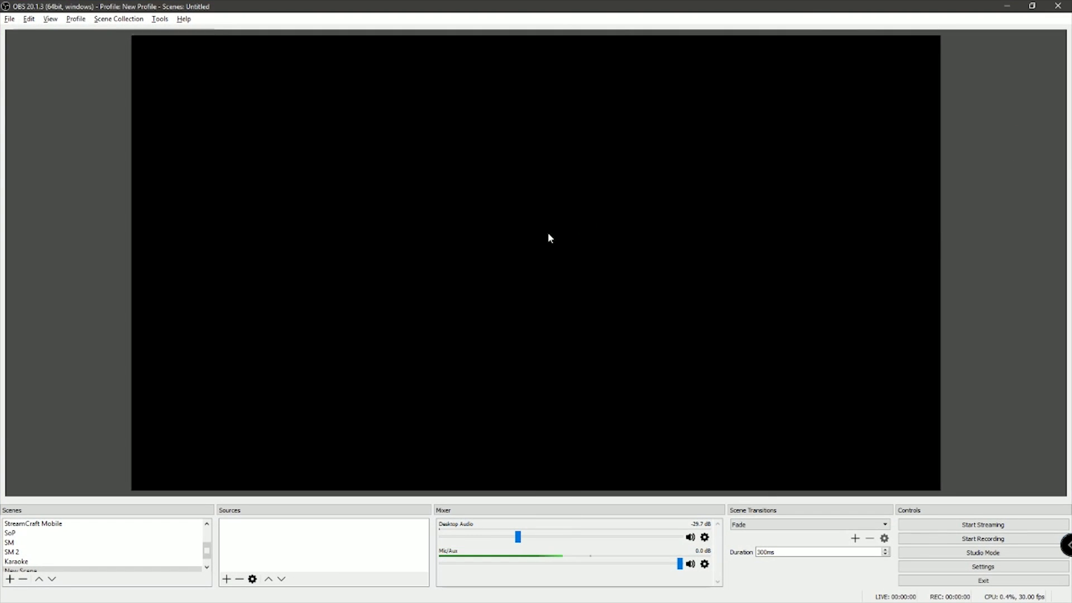
pyautogui.rightClick(491, 218)
pyautogui.click(973, 568)
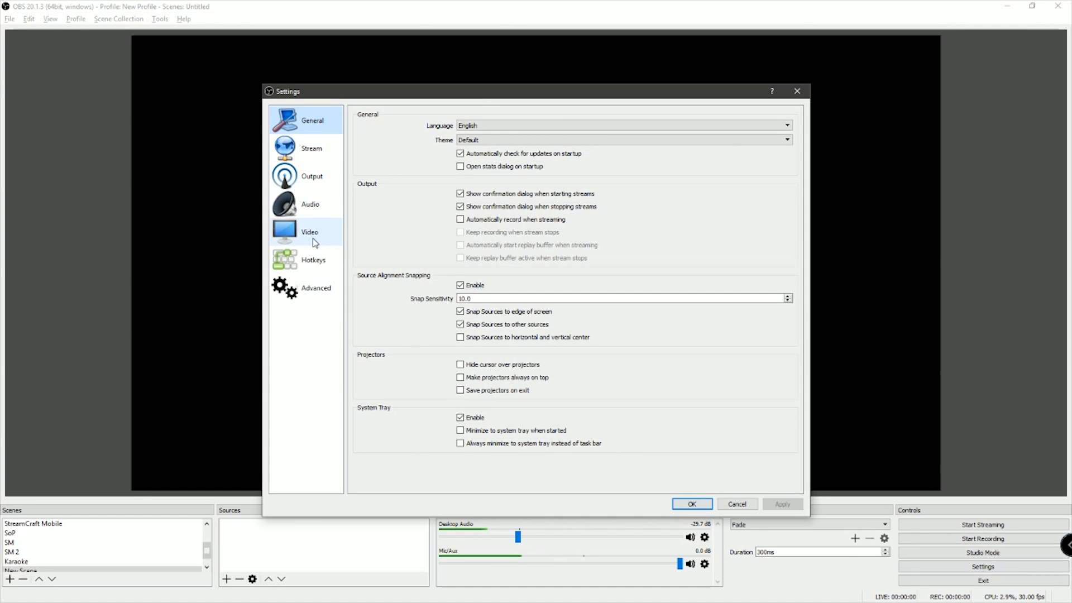
pyautogui.click(310, 233)
pyautogui.click(525, 116)
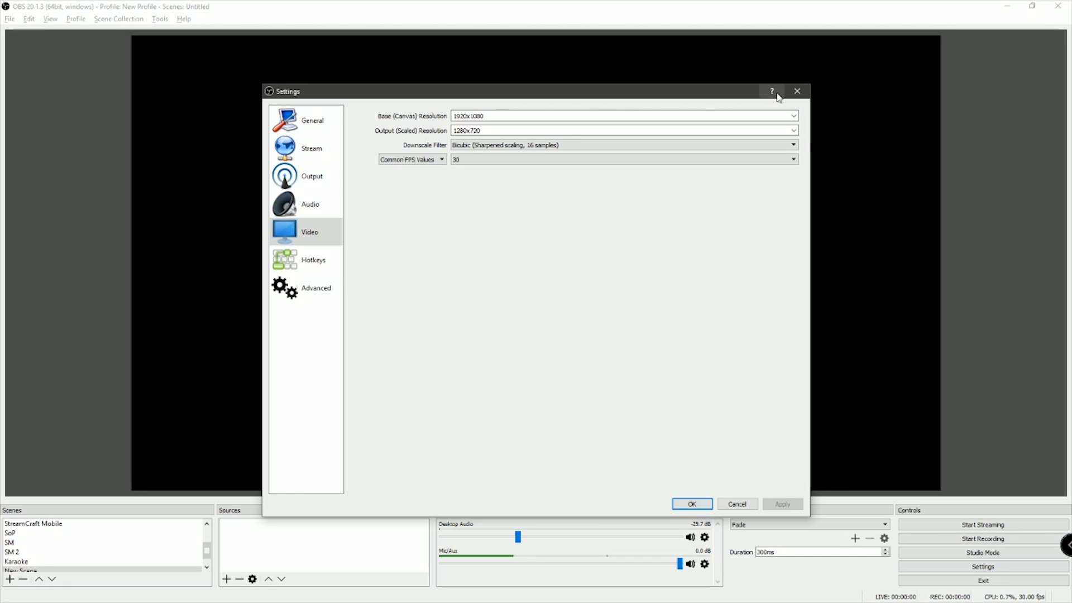
pyautogui.click(793, 130)
pyautogui.click(527, 140)
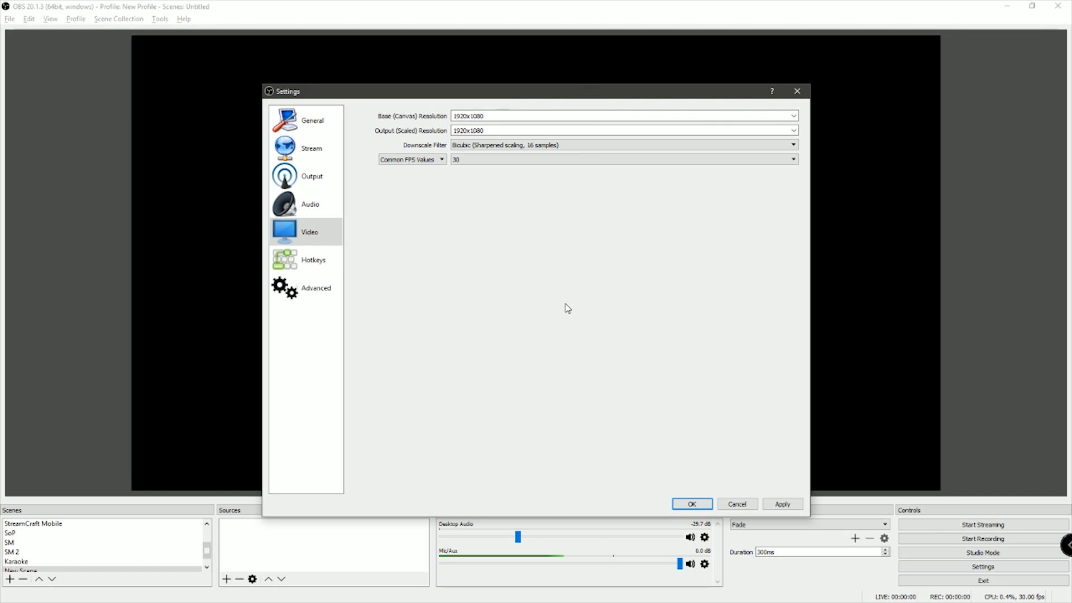
# - Look through the output (scaled) resolution options and choose 1280x720
pyautogui.click(793, 132)
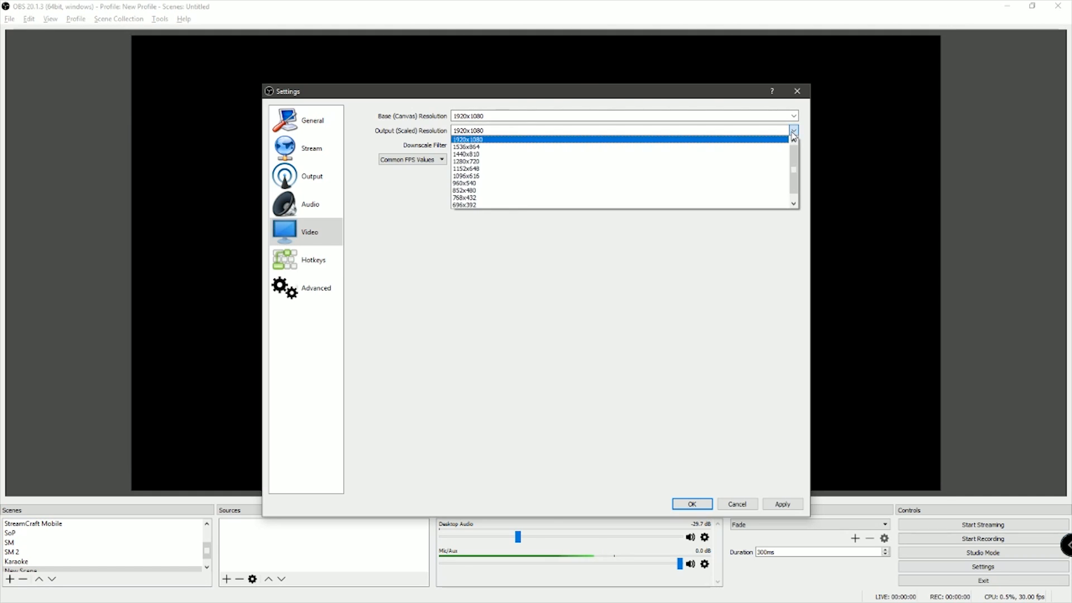
pyautogui.scroll(1, 596, 174)
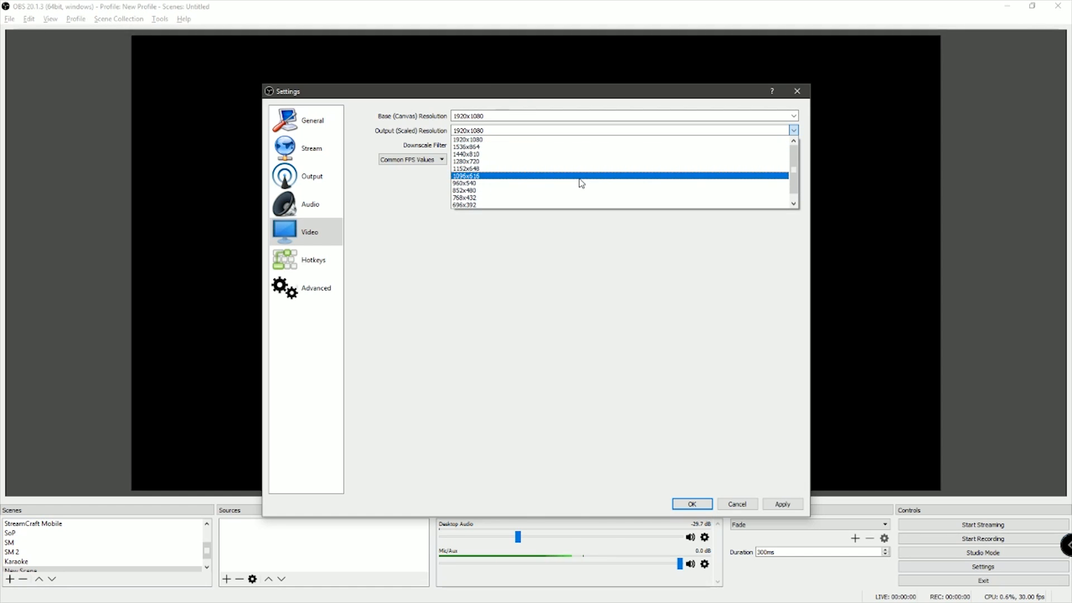
pyautogui.click(431, 198)
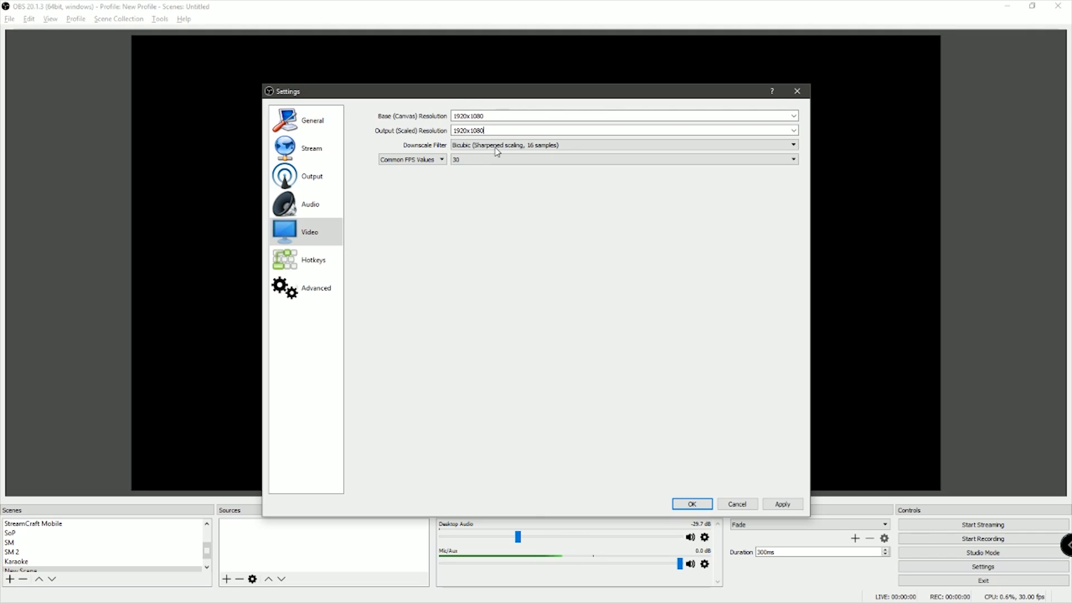
pyautogui.click(793, 130)
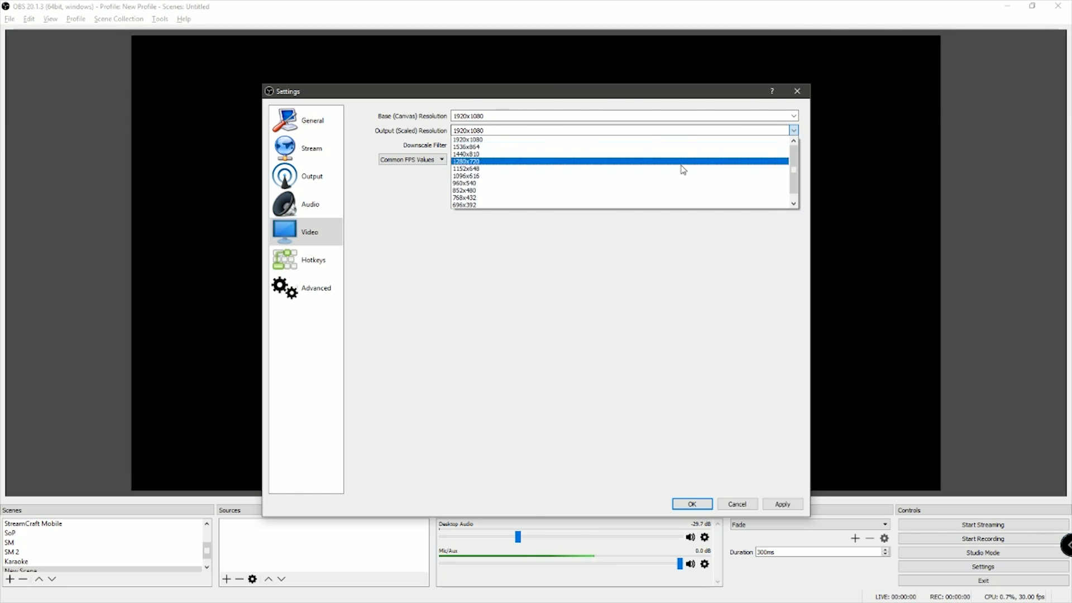
pyautogui.click(552, 162)
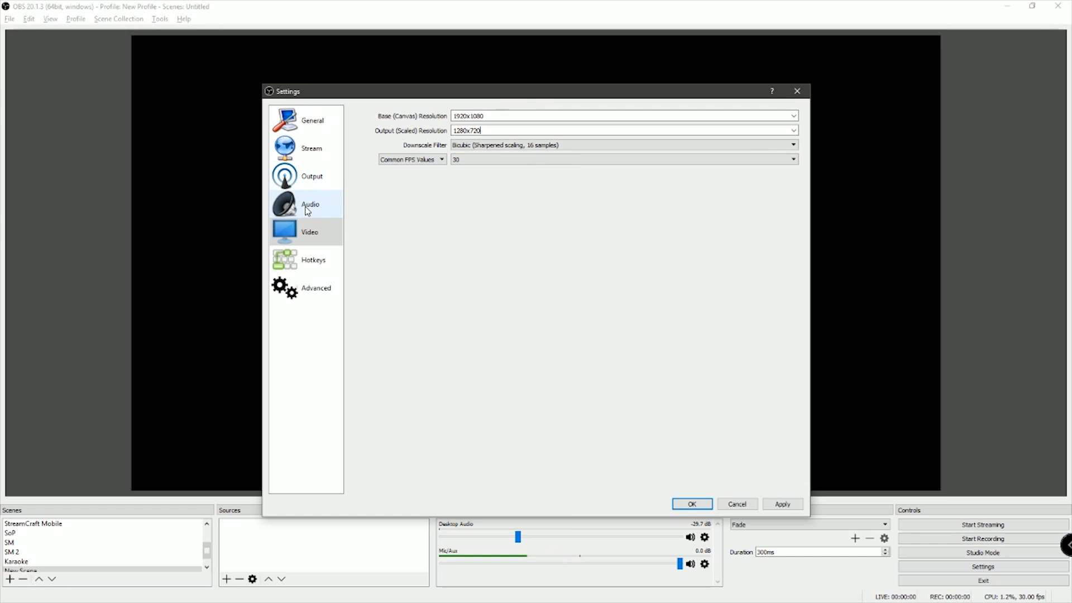
# - In the output settings, try streaming without Rescale Output, compare the recording's rescale option, and re-enable rescaling for streaming
pyautogui.click(312, 154)
pyautogui.click(311, 174)
pyautogui.click(311, 208)
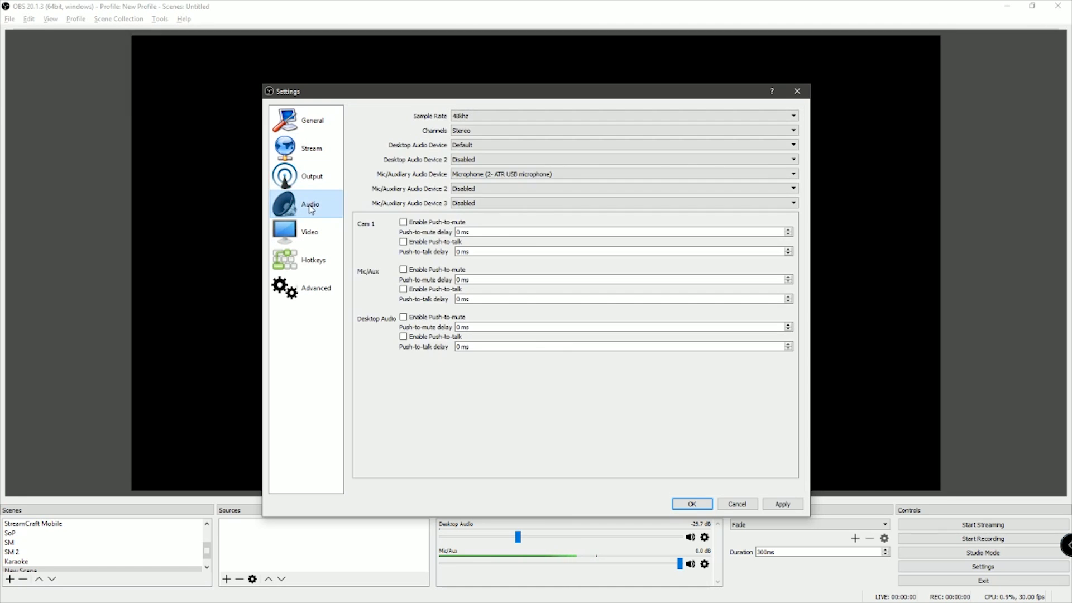
pyautogui.click(325, 176)
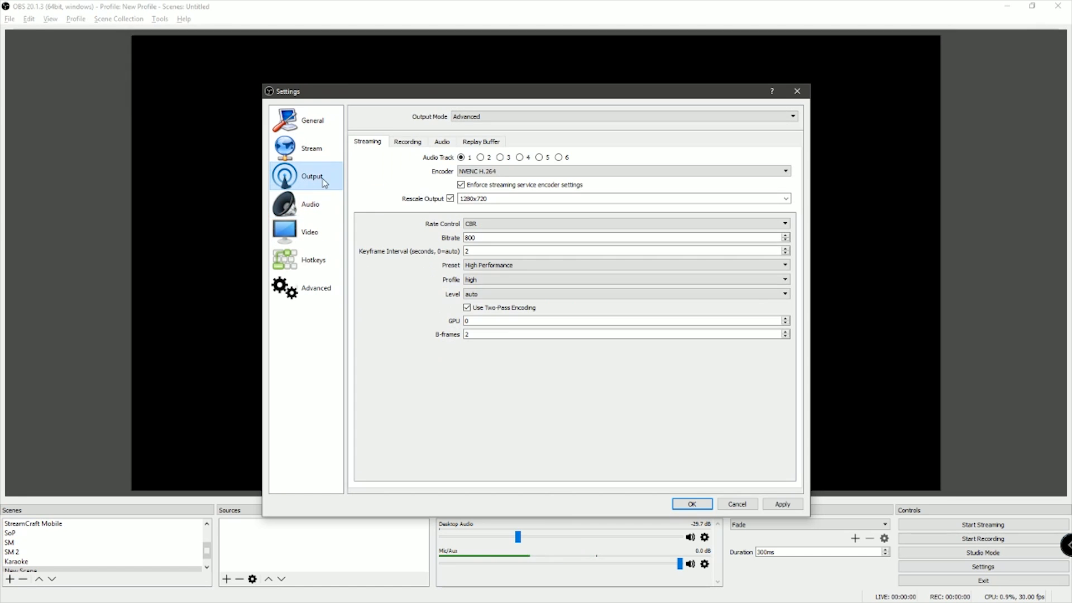
pyautogui.click(450, 199)
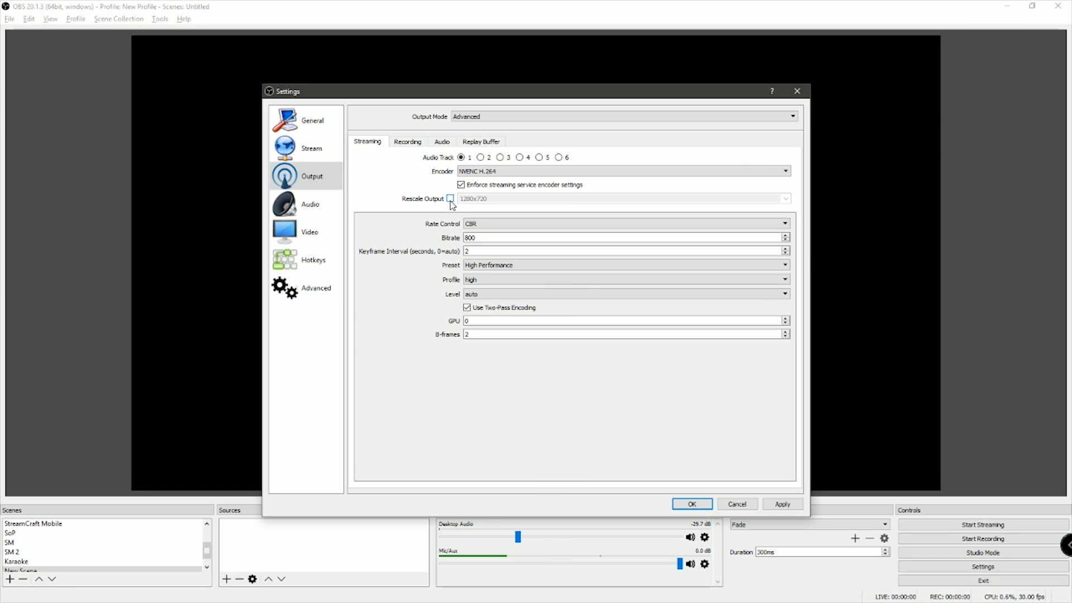
pyautogui.click(415, 141)
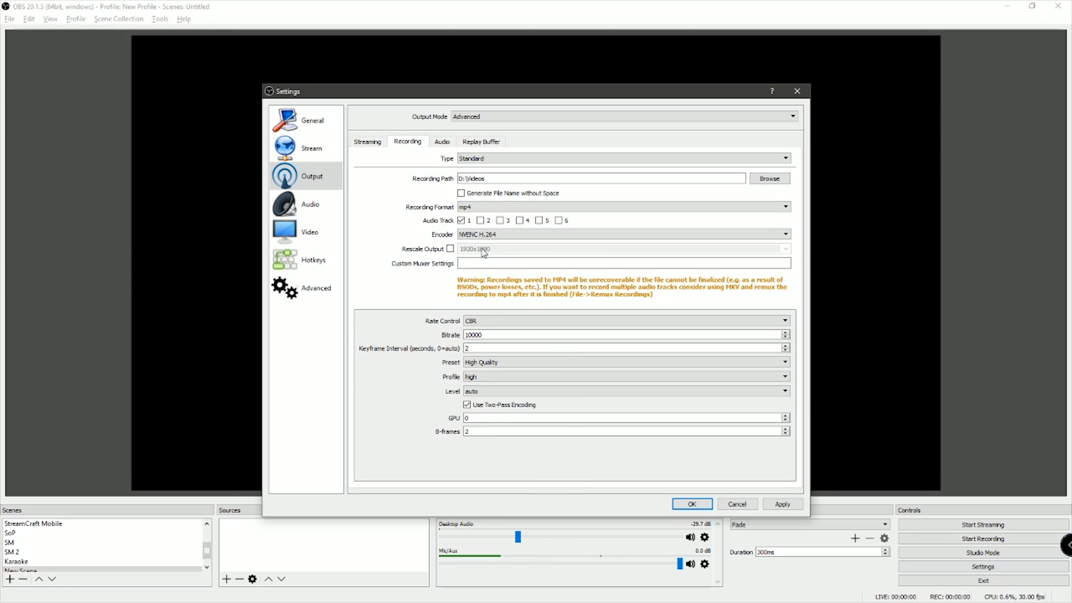
pyautogui.click(368, 142)
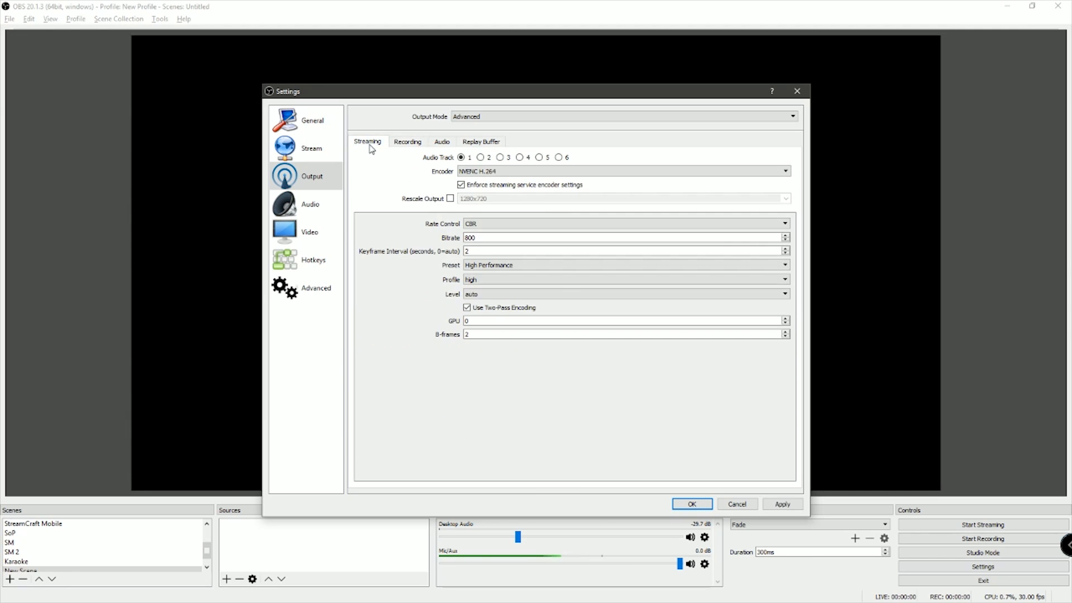
pyautogui.click(455, 200)
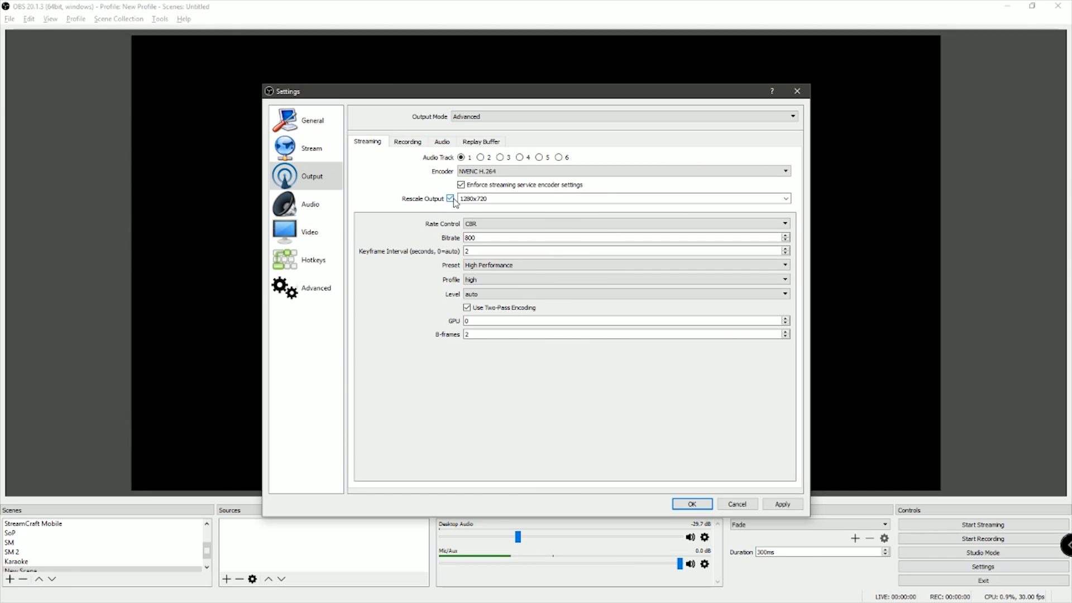
# - Set the output (scaled) resolution to 1920x1080 and the downscale filter to Lanczos (Sharpened scaling, 32 samples)
pyautogui.click(309, 231)
pyautogui.click(794, 130)
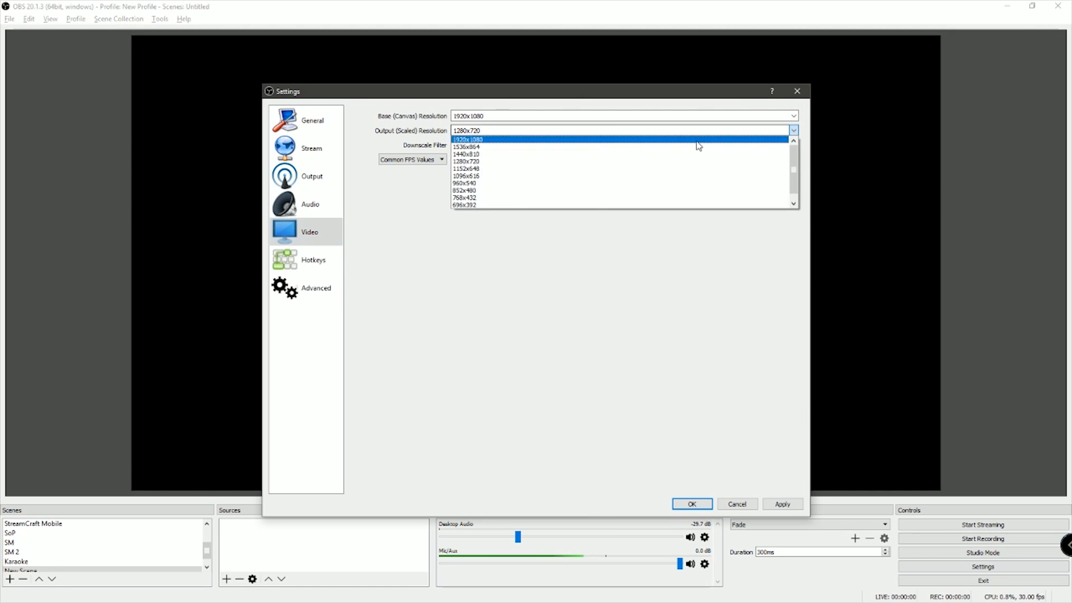
pyautogui.click(524, 140)
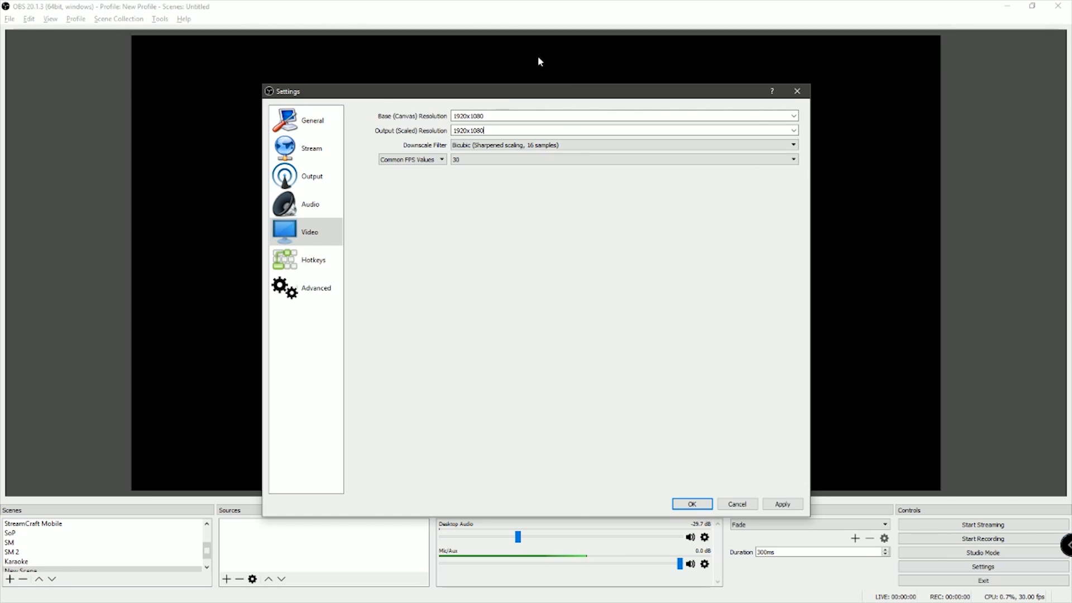
pyautogui.click(507, 144)
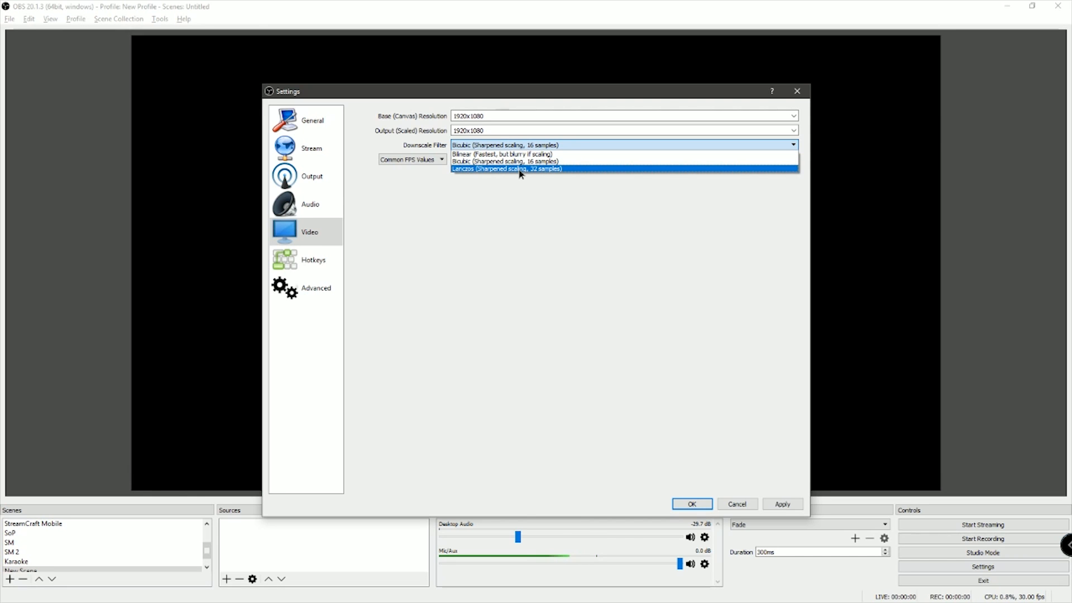
pyautogui.click(520, 169)
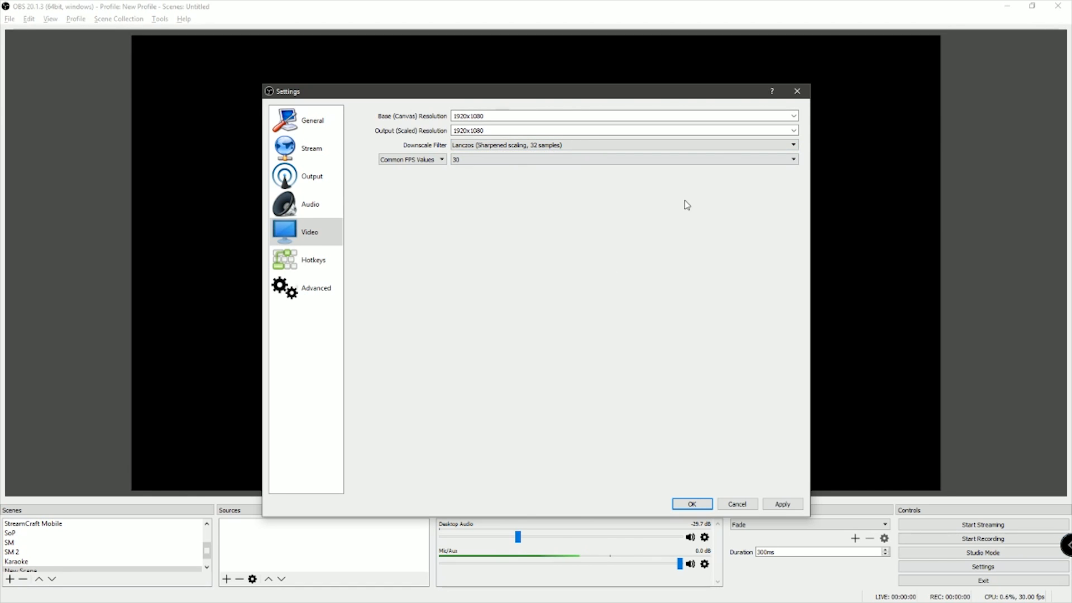
# - Try a common FPS value of 60 and return it to 30
pyautogui.click(743, 157)
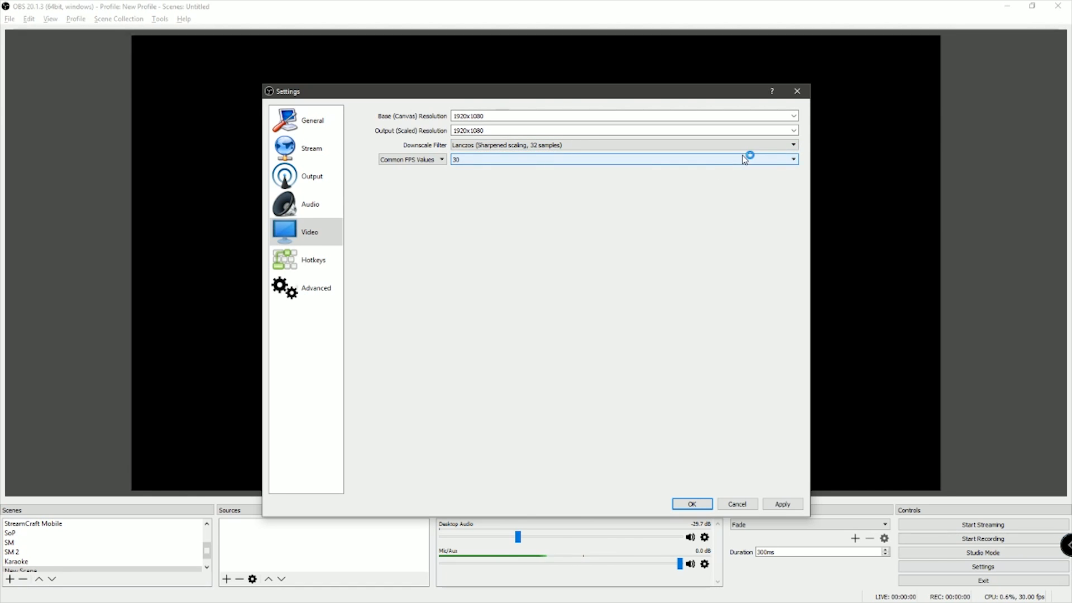
pyautogui.click(531, 158)
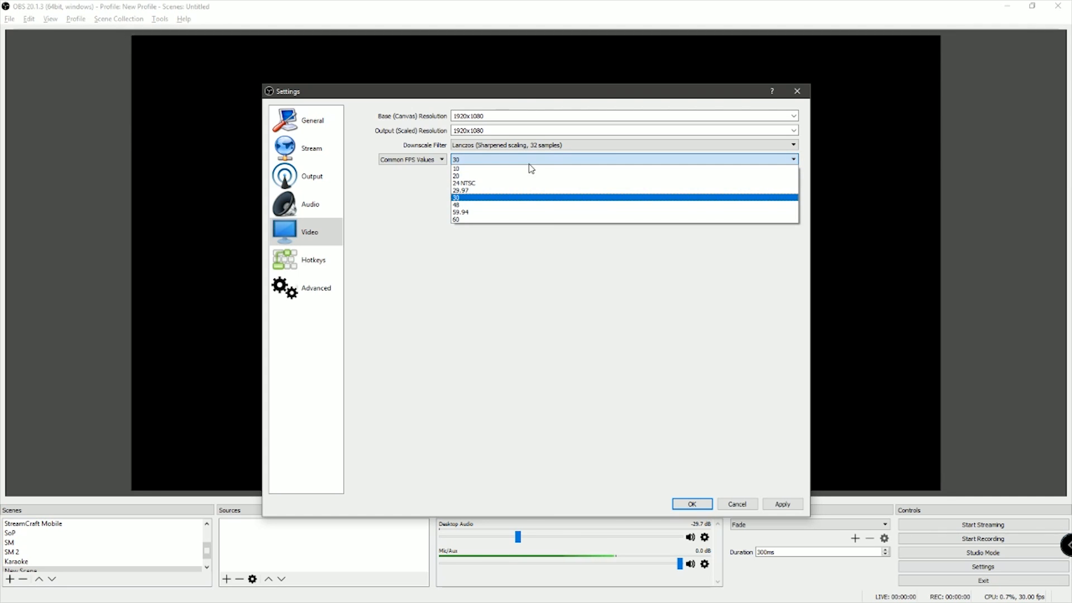
pyautogui.click(502, 218)
pyautogui.click(782, 160)
pyautogui.click(499, 201)
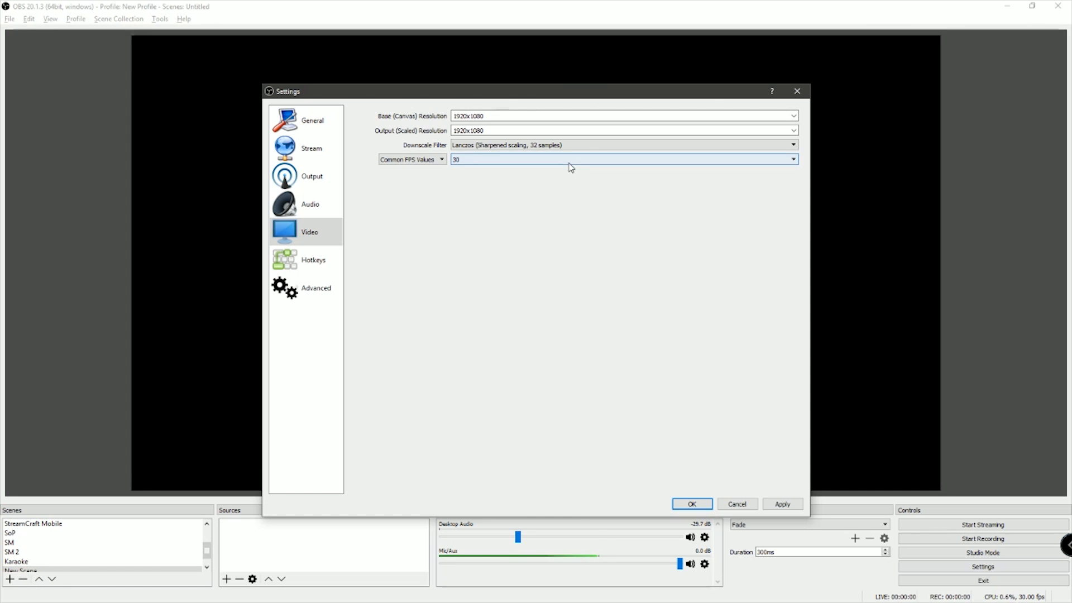
# - Set the common FPS value to 60 and switch the frame rate type to Fractional FPS Value
pyautogui.click(407, 159)
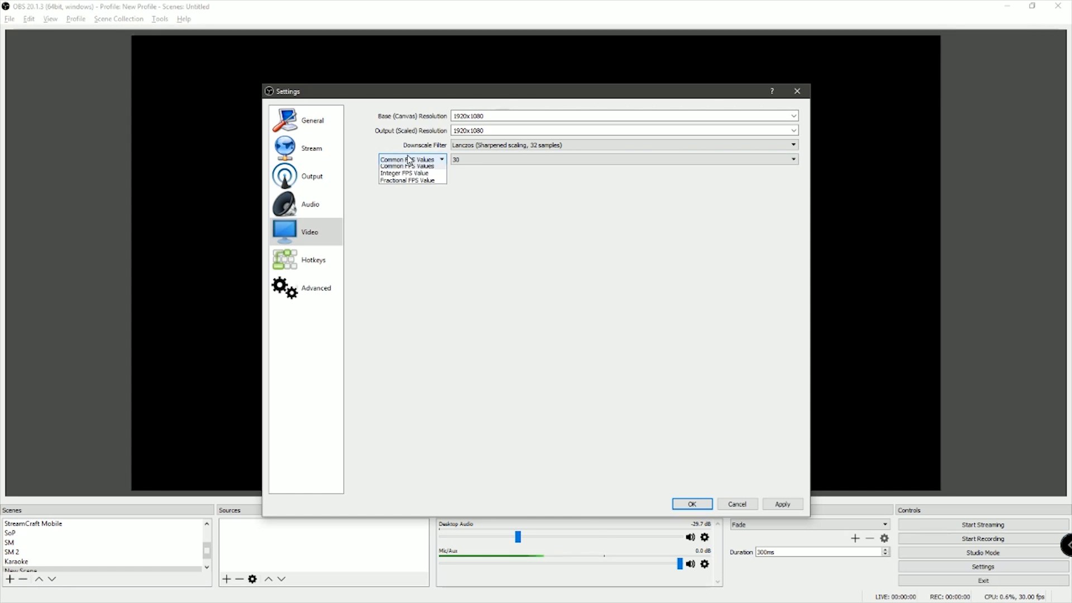
pyautogui.click(559, 199)
pyautogui.click(552, 161)
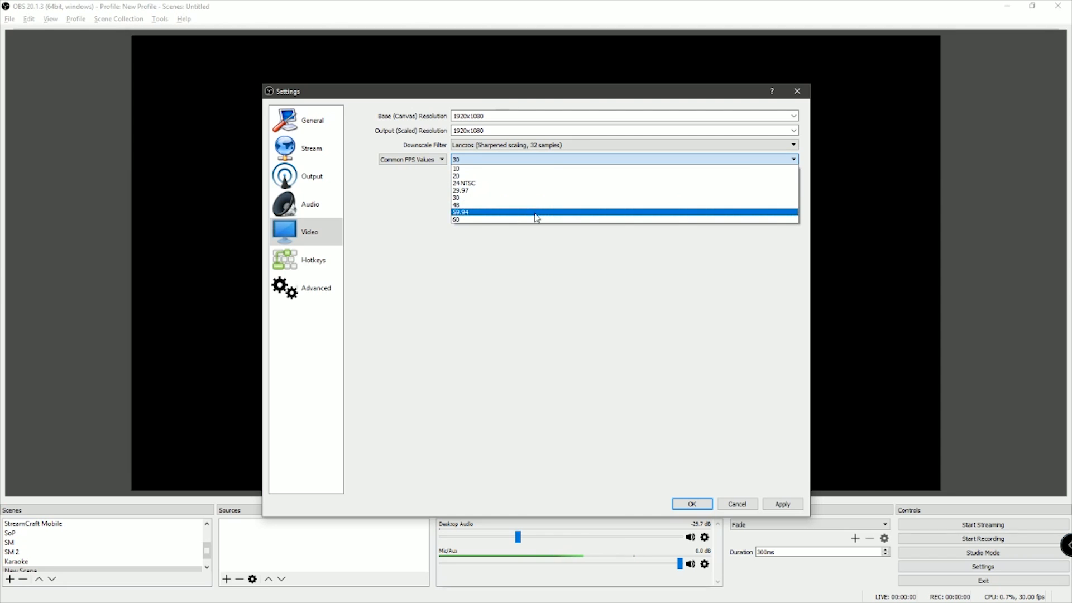
pyautogui.click(536, 209)
pyautogui.click(419, 162)
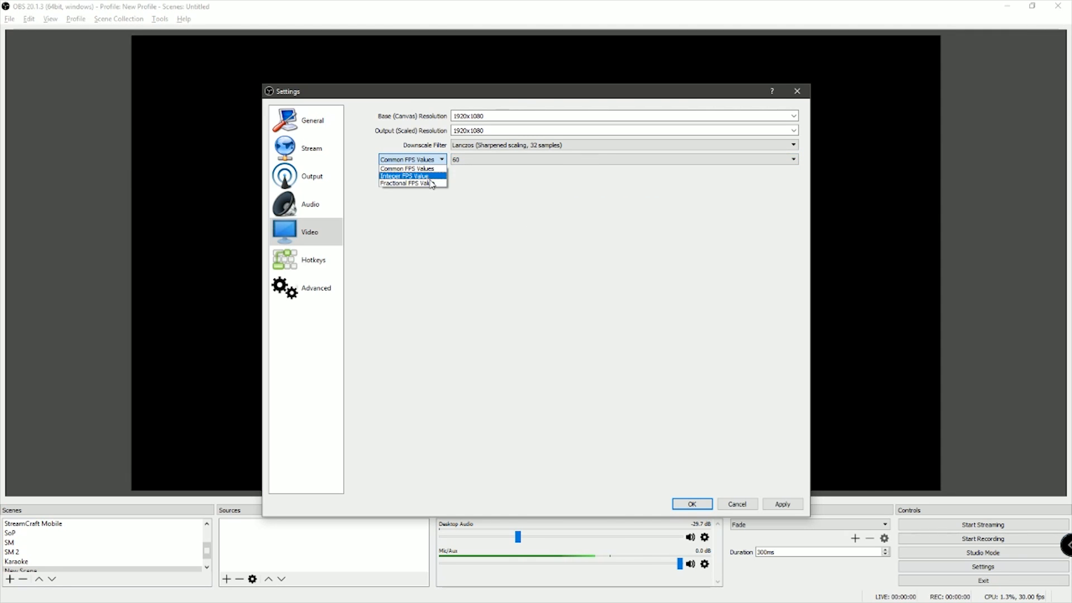
pyautogui.click(427, 182)
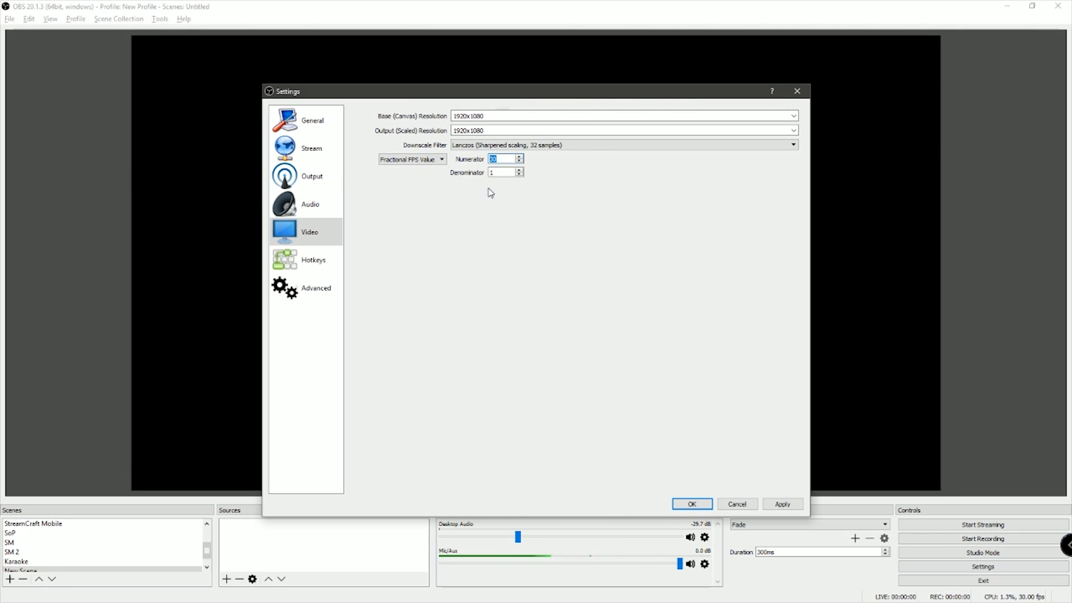
# - Try a fractional frame rate with a numerator of 144
pyautogui.click(410, 161)
pyautogui.click(510, 163)
pyautogui.doubleClick(508, 161)
pyautogui.write('144')
# - Switch the frame rate type back to Common FPS Values and choose 30
pyautogui.click(436, 161)
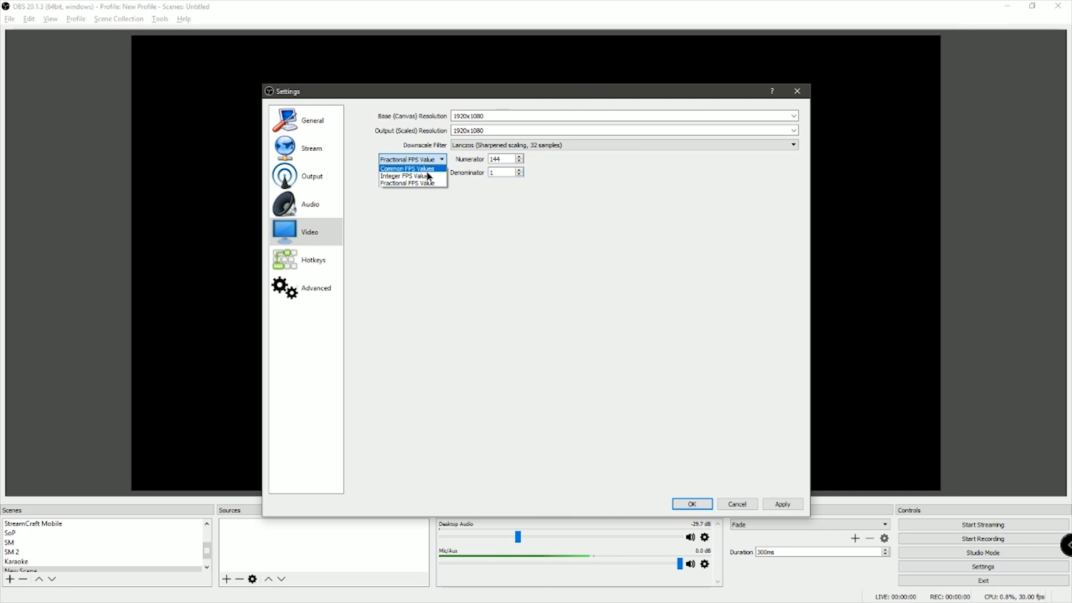
pyautogui.click(408, 160)
pyautogui.click(567, 161)
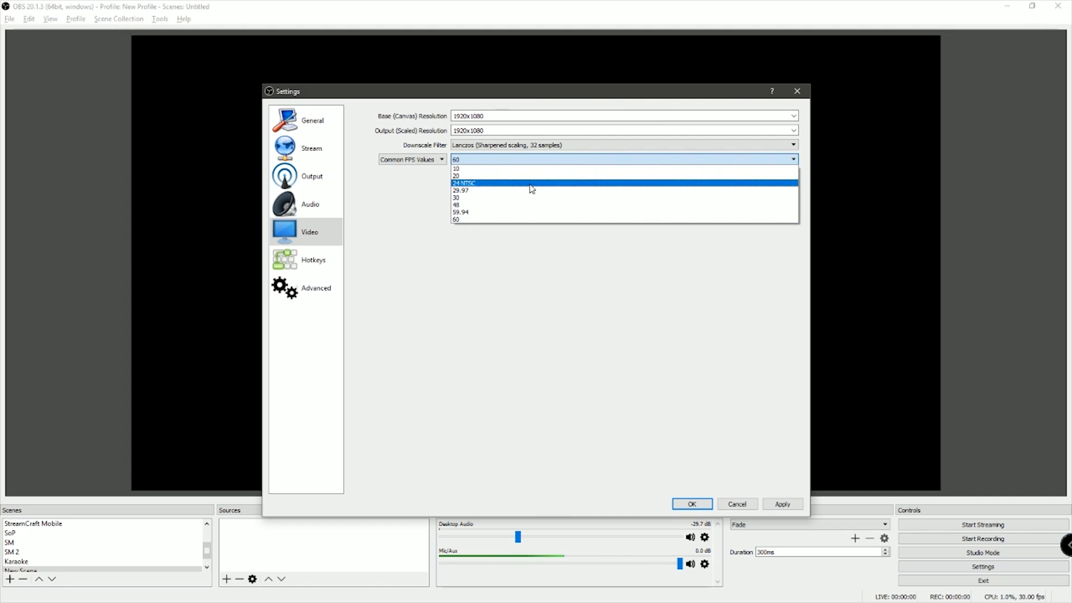
pyautogui.click(516, 198)
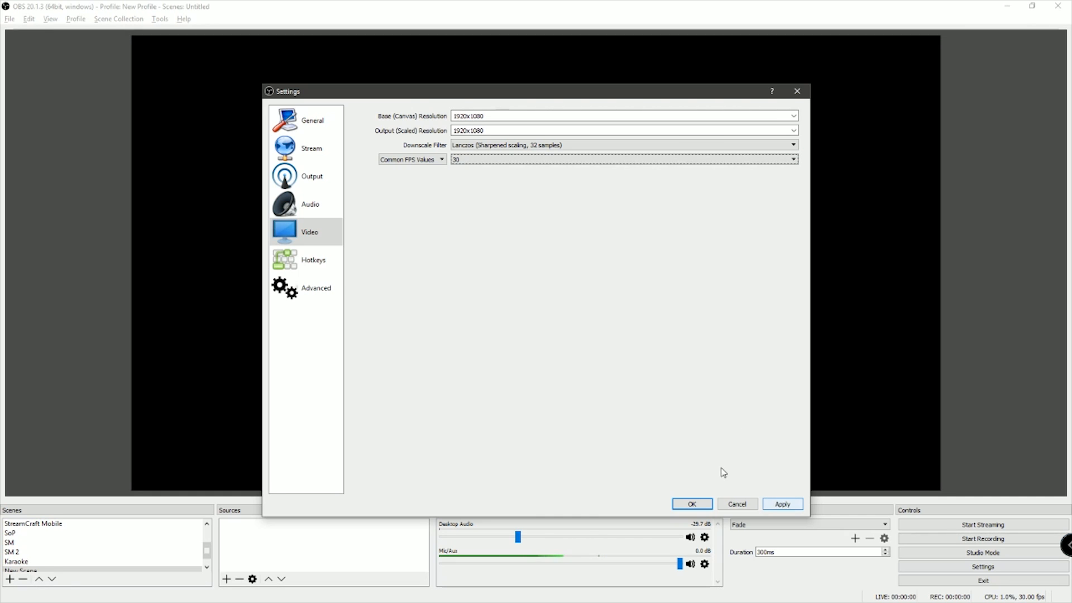
# - In the advanced settings, choose Above Normal as the process priority
pyautogui.click(313, 268)
pyautogui.click(313, 290)
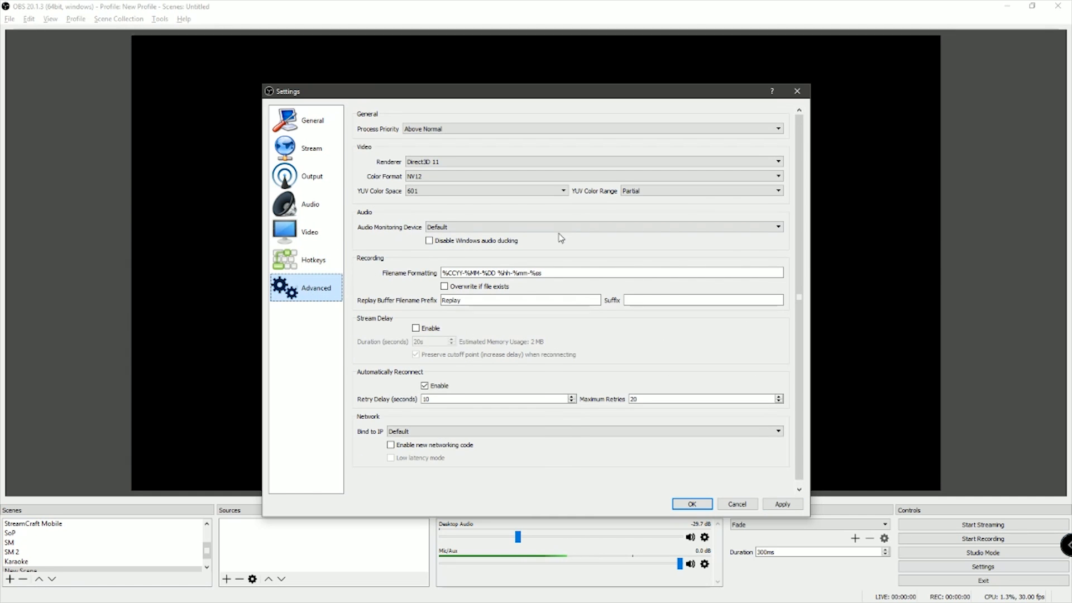
pyautogui.click(427, 129)
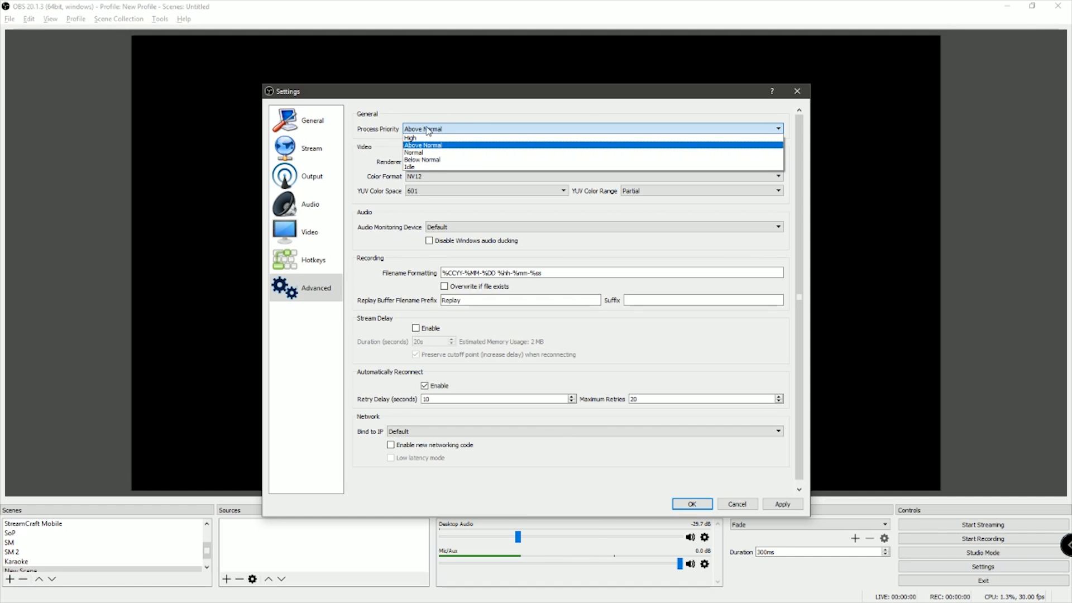
pyautogui.click(445, 146)
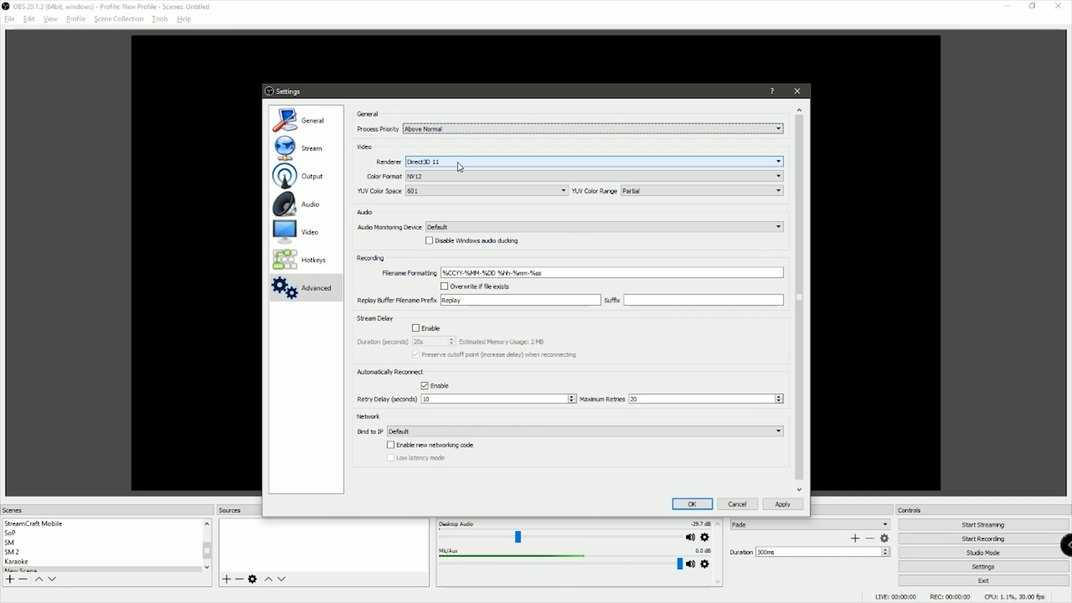
# - Check the available renderer and color format options, keeping Direct3D 11 and NV12
pyautogui.click(487, 162)
pyautogui.click(487, 162)
pyautogui.click(488, 162)
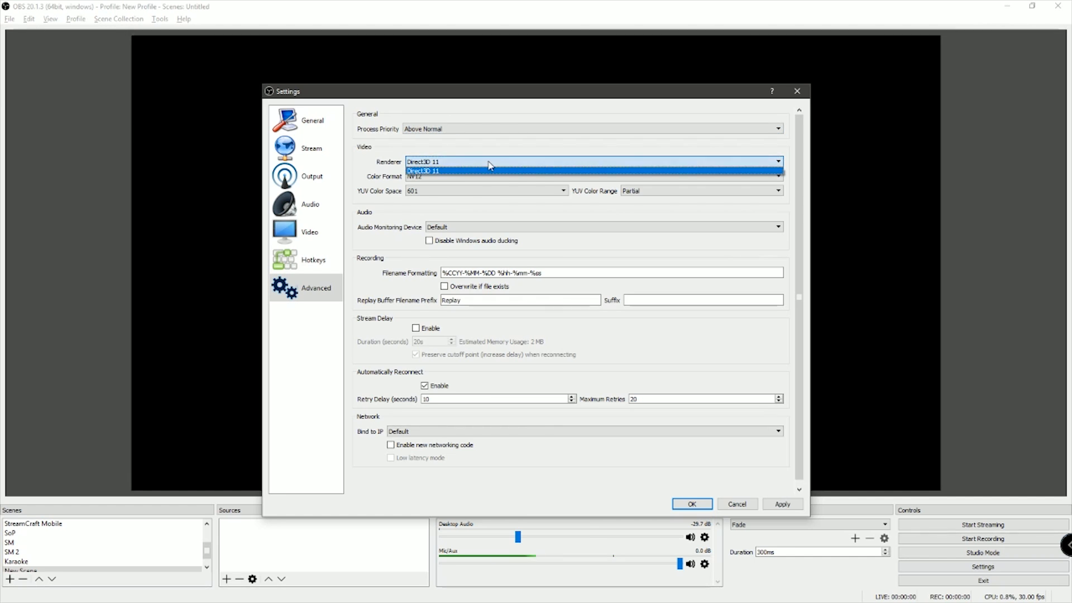
pyautogui.click(489, 166)
pyautogui.click(466, 177)
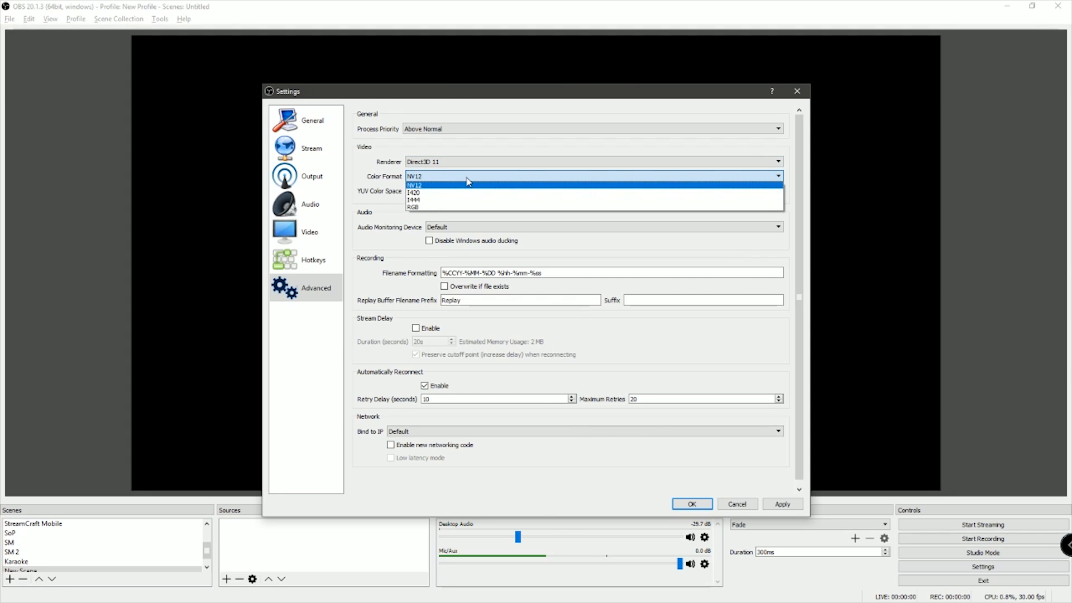
pyautogui.click(468, 177)
# - Try the YUV color space 709 and return it to 601
pyautogui.click(458, 192)
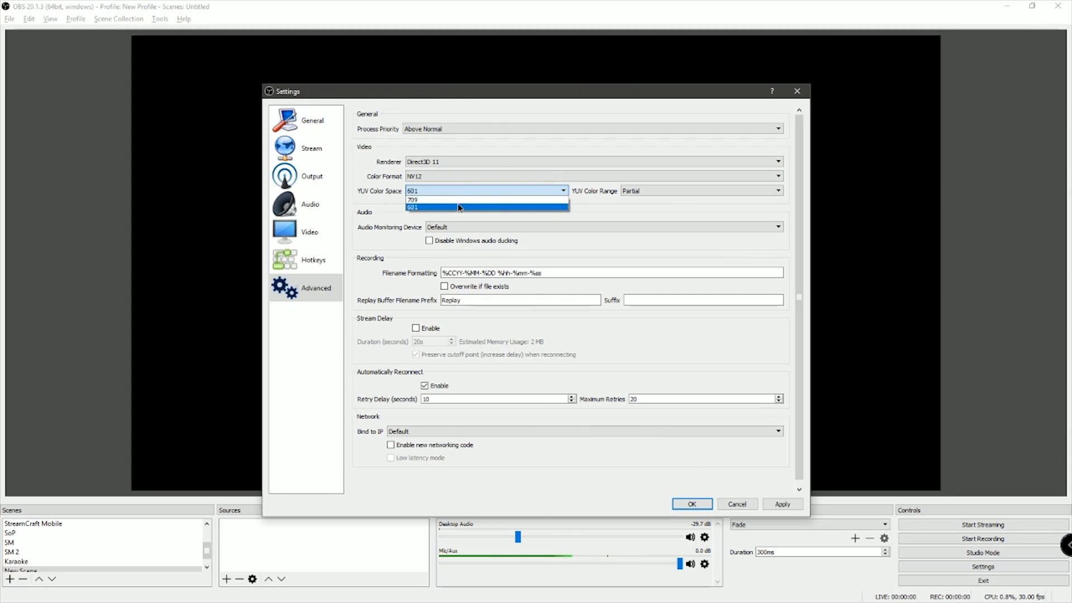
pyautogui.click(459, 199)
pyautogui.click(552, 193)
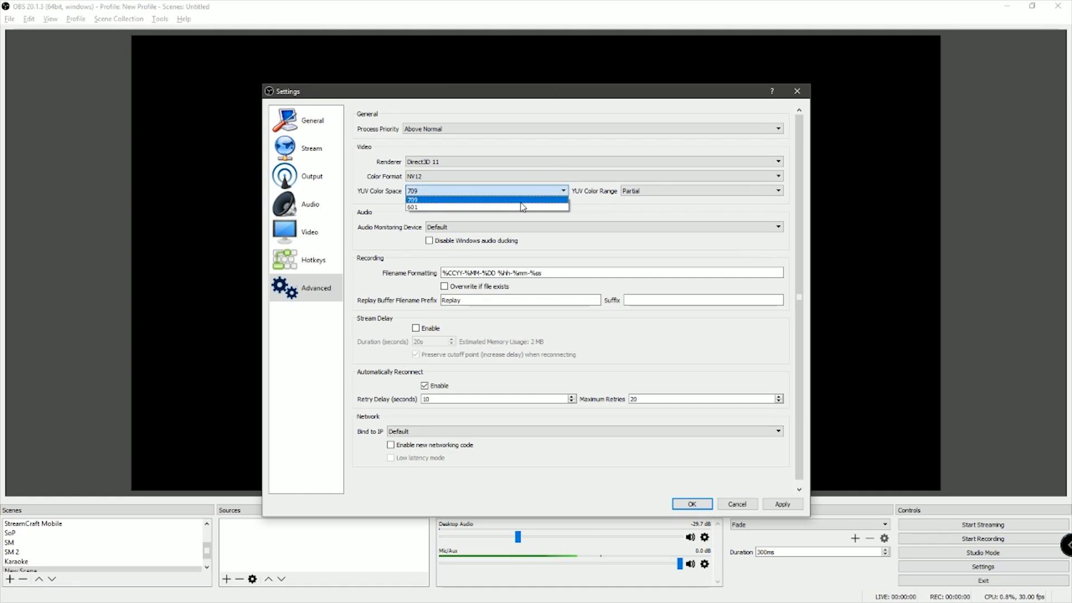
pyautogui.click(522, 209)
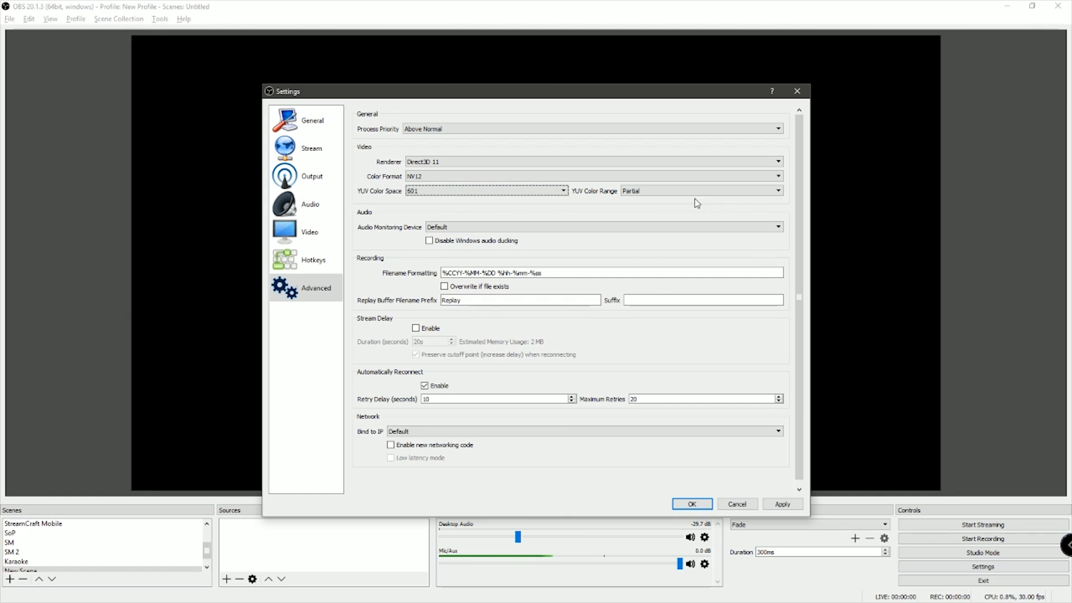
# - Try the Full YUV color range and return it to Partial
pyautogui.click(663, 194)
pyautogui.click(663, 207)
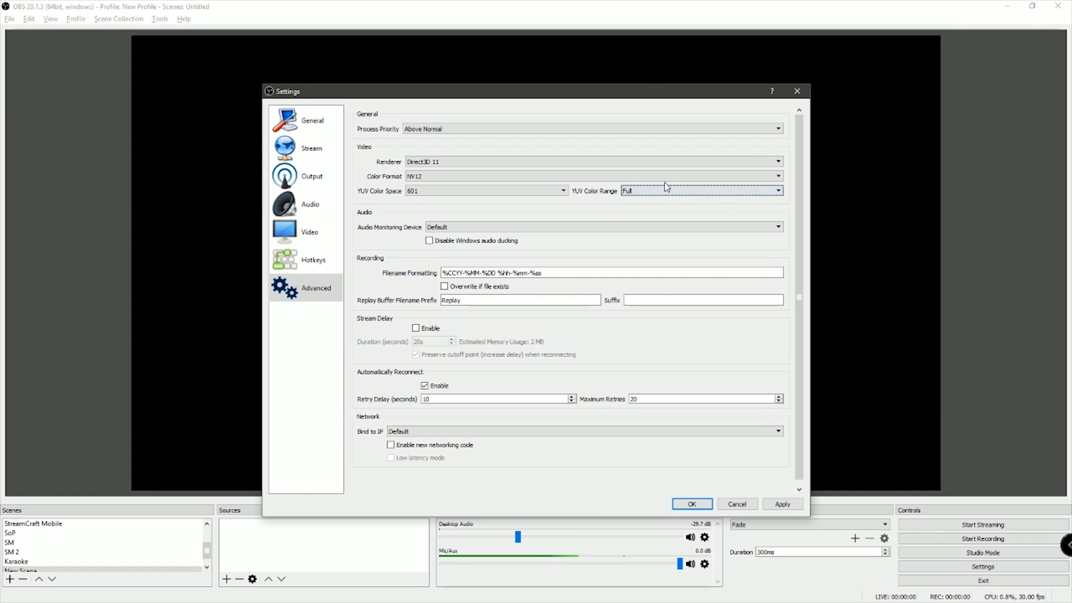
pyautogui.click(665, 193)
pyautogui.click(661, 200)
pyautogui.click(661, 191)
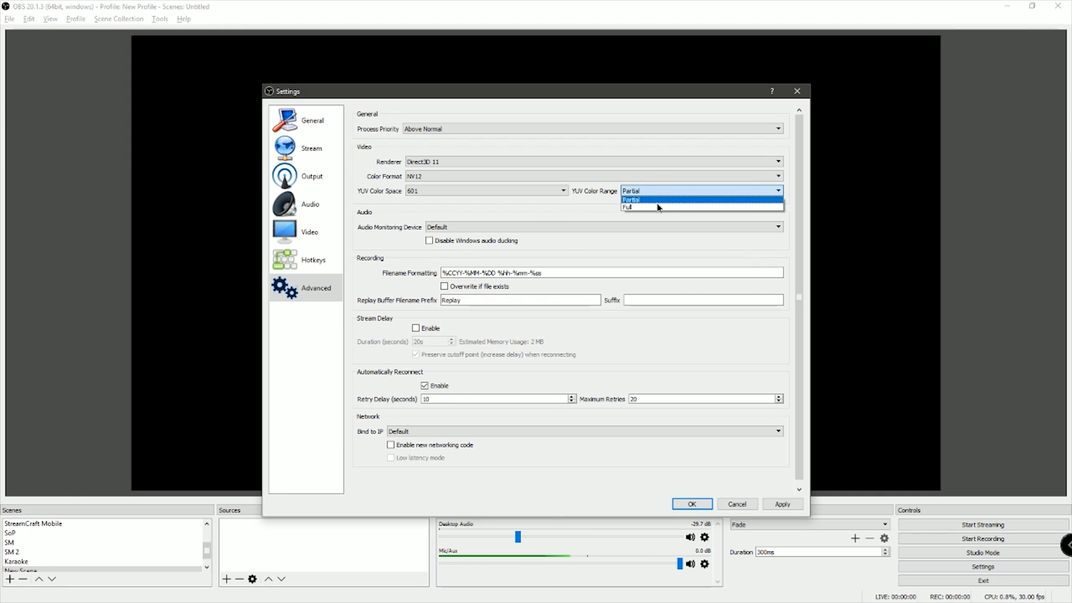
pyautogui.click(657, 203)
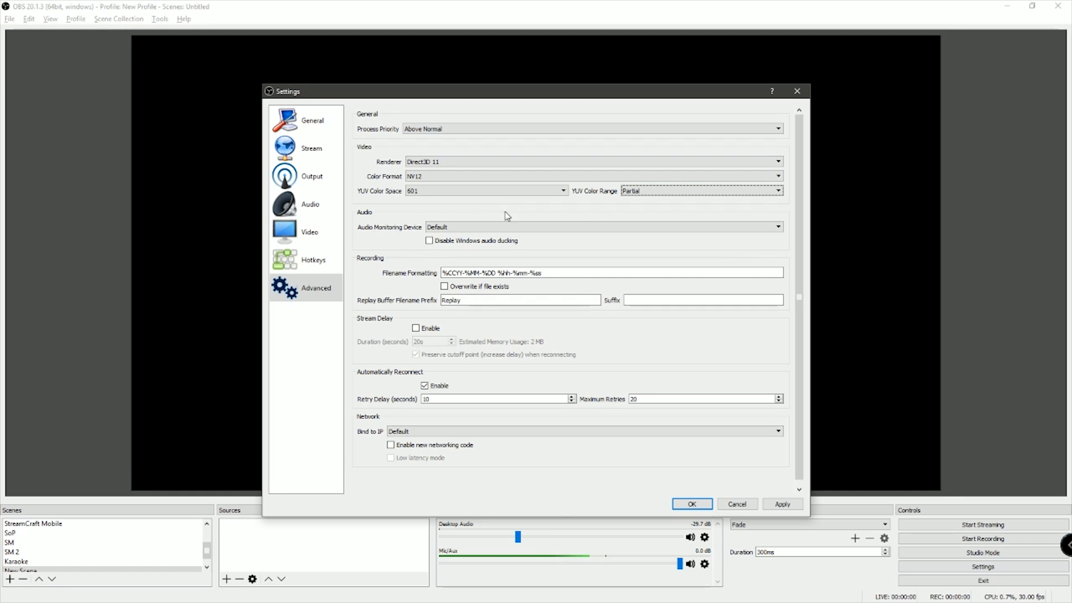
# - Set the audio monitoring device to Headset Earphone (HyperX 7.1 Audio), then apply and close the settings
pyautogui.click(591, 228)
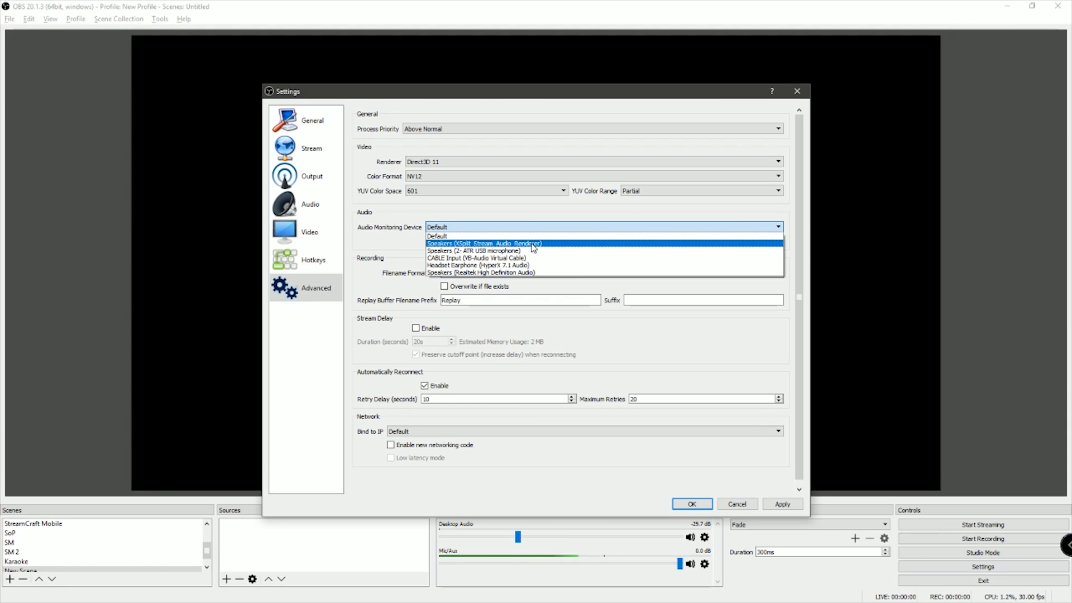
pyautogui.click(490, 265)
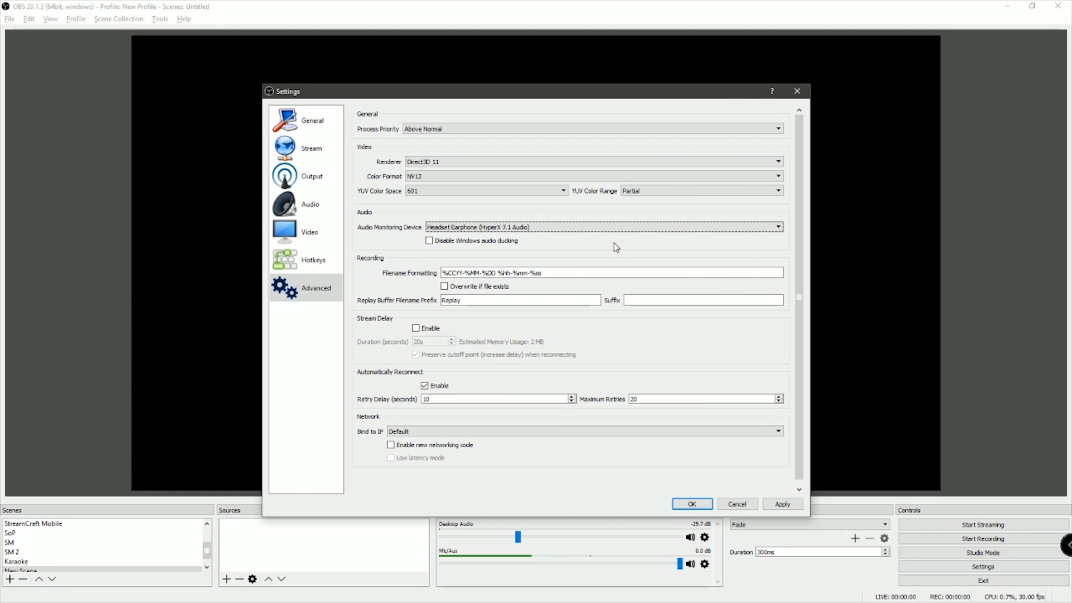
pyautogui.click(780, 504)
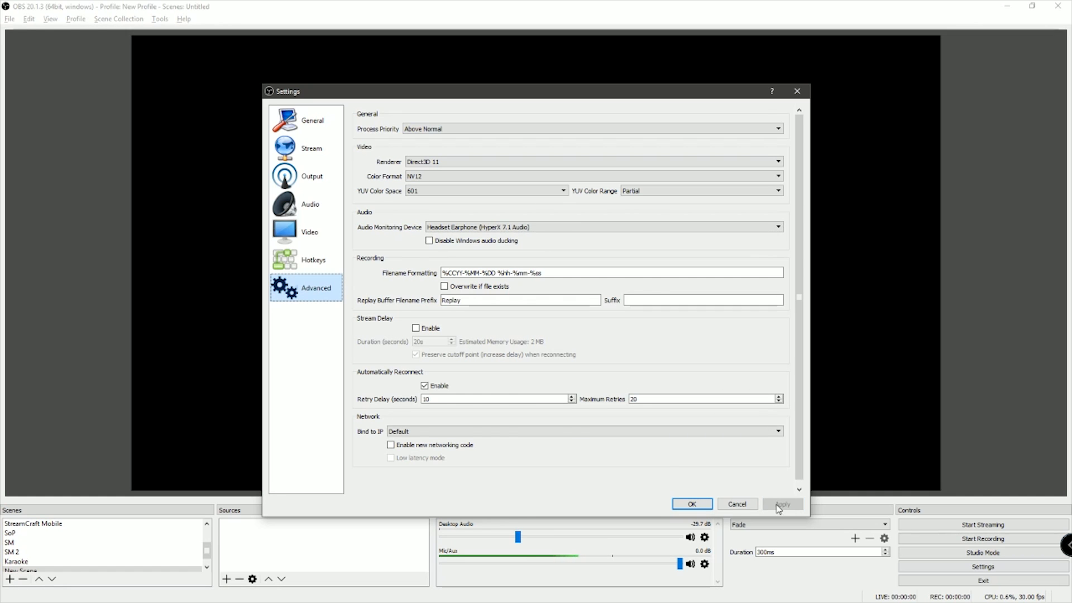
pyautogui.click(692, 505)
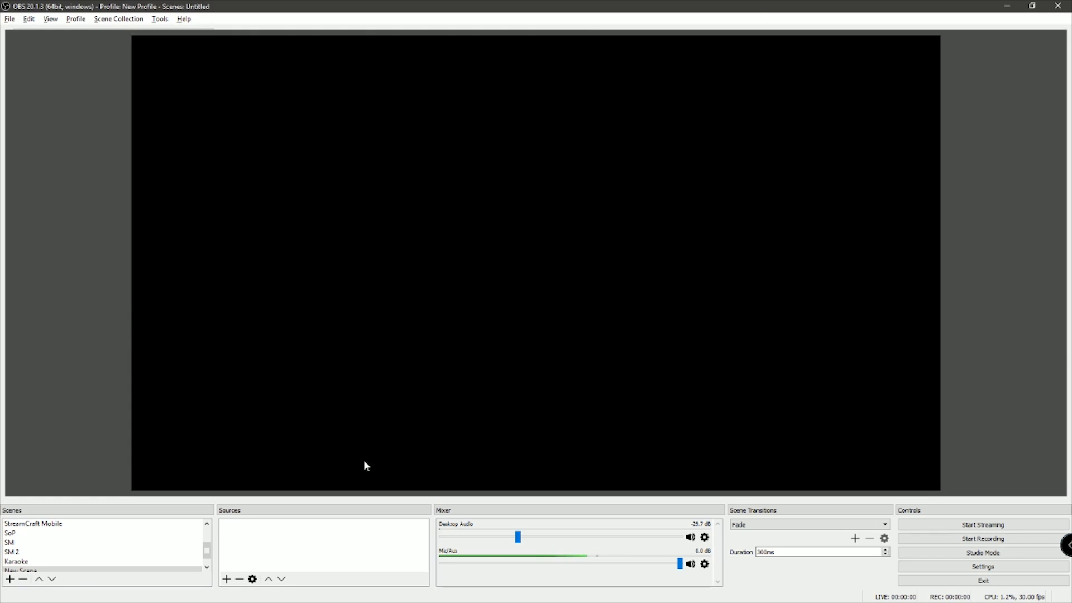
# - Add a new Display Capture source to the current scene, keeping the suggested name
pyautogui.click(227, 580)
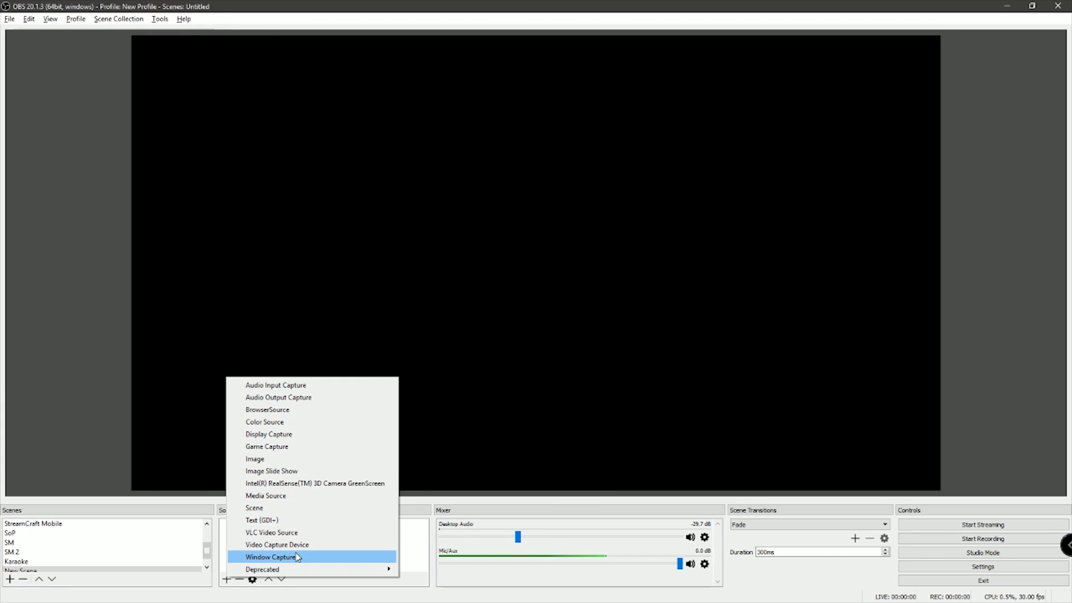
pyautogui.click(303, 438)
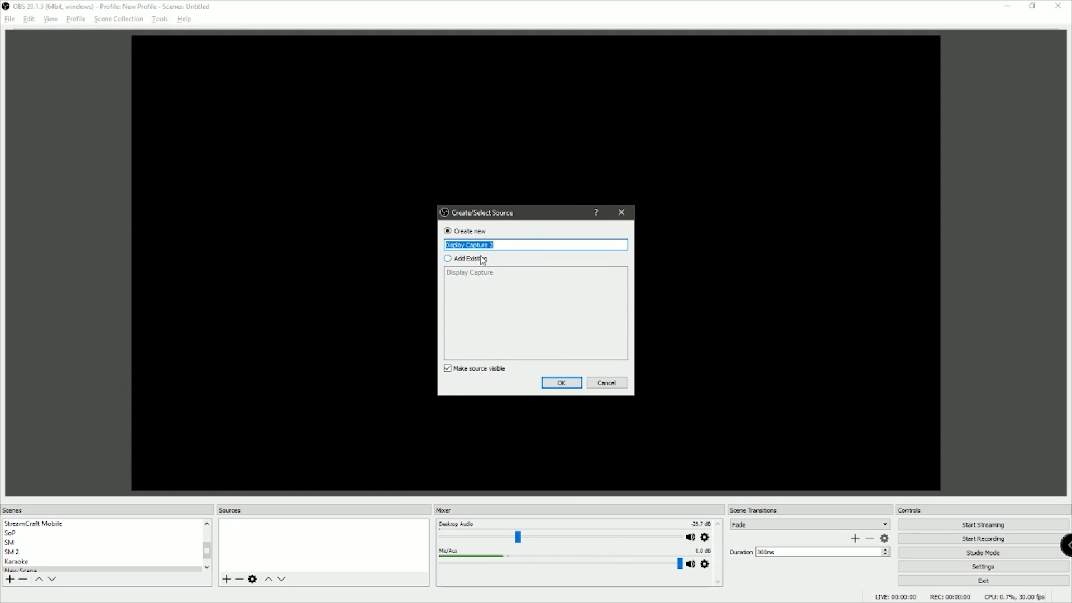
pyautogui.click(560, 382)
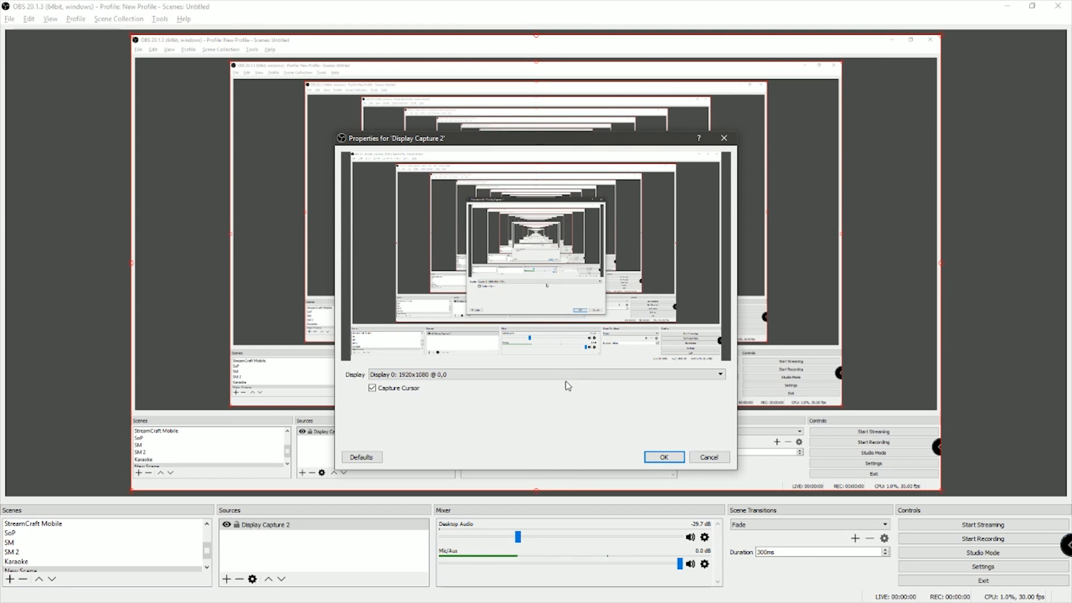
# - Try capturing Display 1 (1600x900) and return the source to Display 0 (1920x1080)
pyautogui.click(560, 377)
pyautogui.click(538, 391)
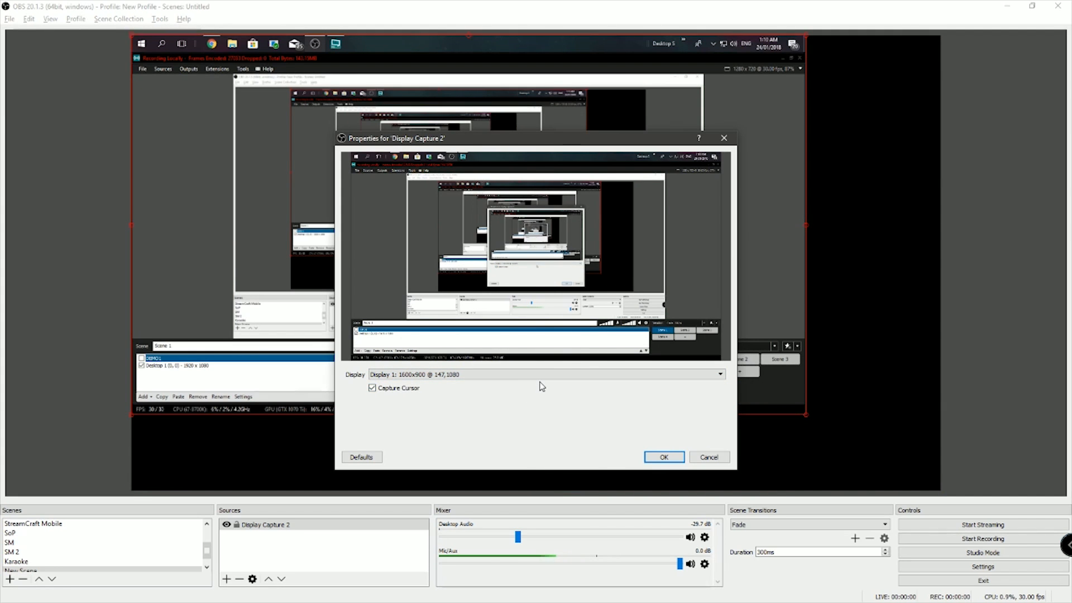
pyautogui.click(518, 374)
pyautogui.click(514, 382)
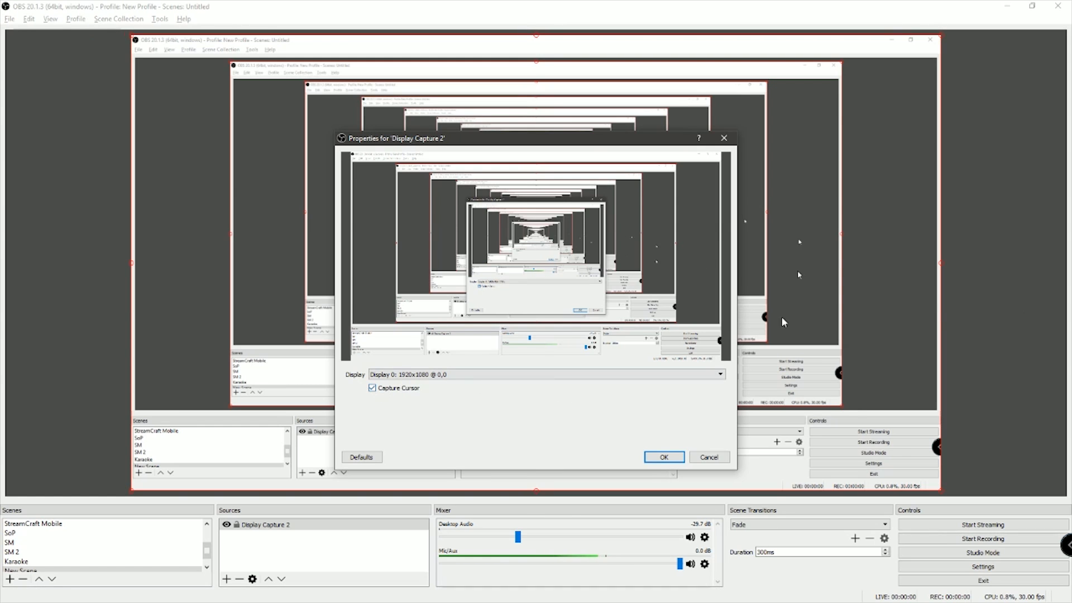
# - Toggle Capture Cursor off and on again for the display capture and accept its properties
pyautogui.click(371, 389)
pyautogui.click(372, 387)
pyautogui.click(659, 457)
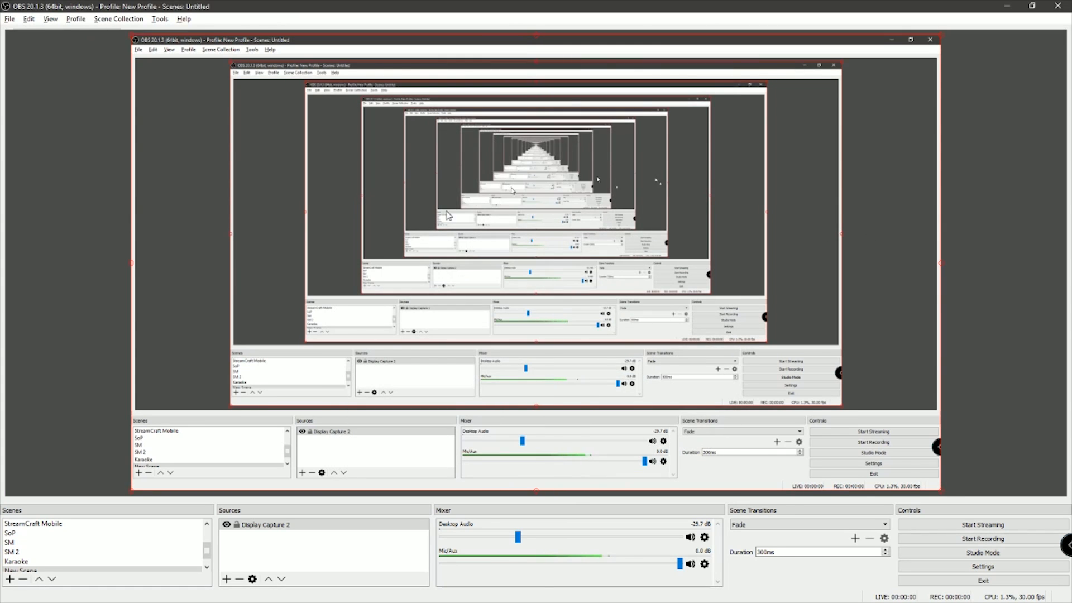
pyautogui.moveTo(670, 15); pyautogui.dragTo(437, 178)
pyautogui.doubleClick(437, 178)
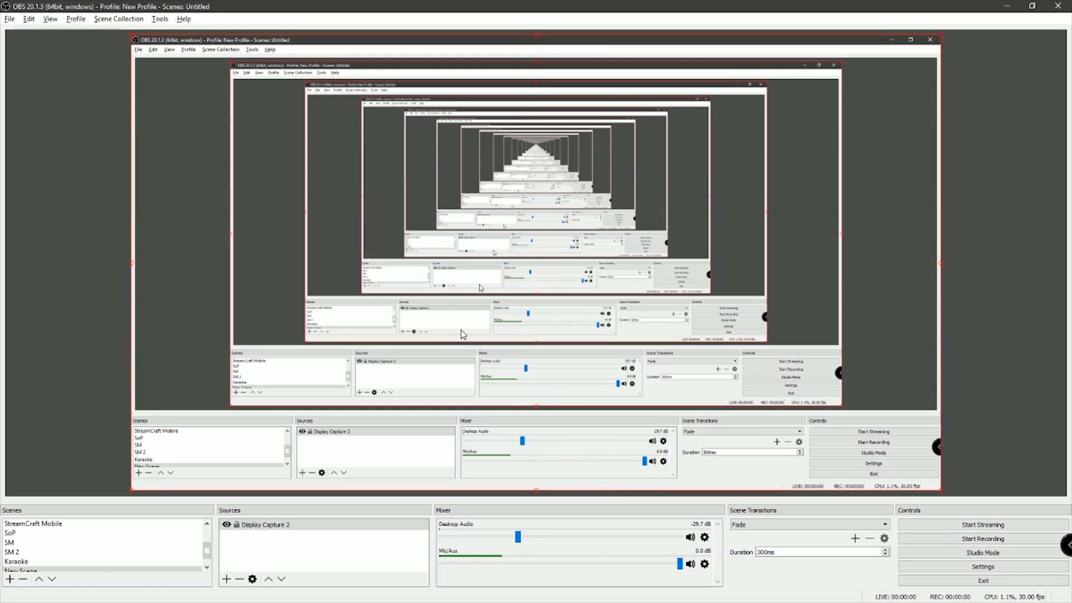
# - Add a new Video Capture Device source named Camera and choose DEMO1 as its device
pyautogui.click(226, 580)
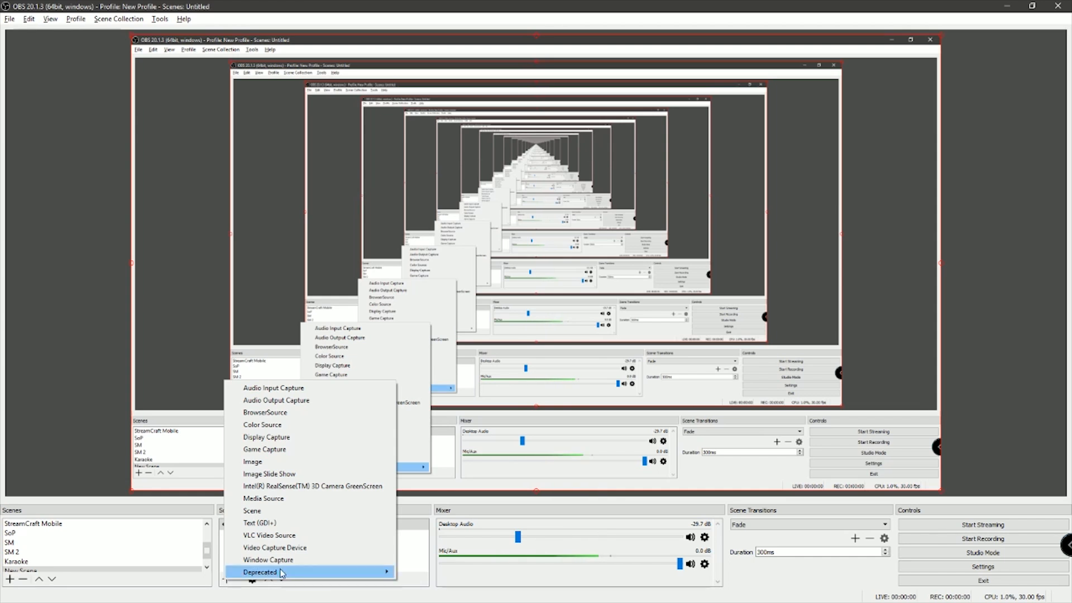
pyautogui.click(300, 548)
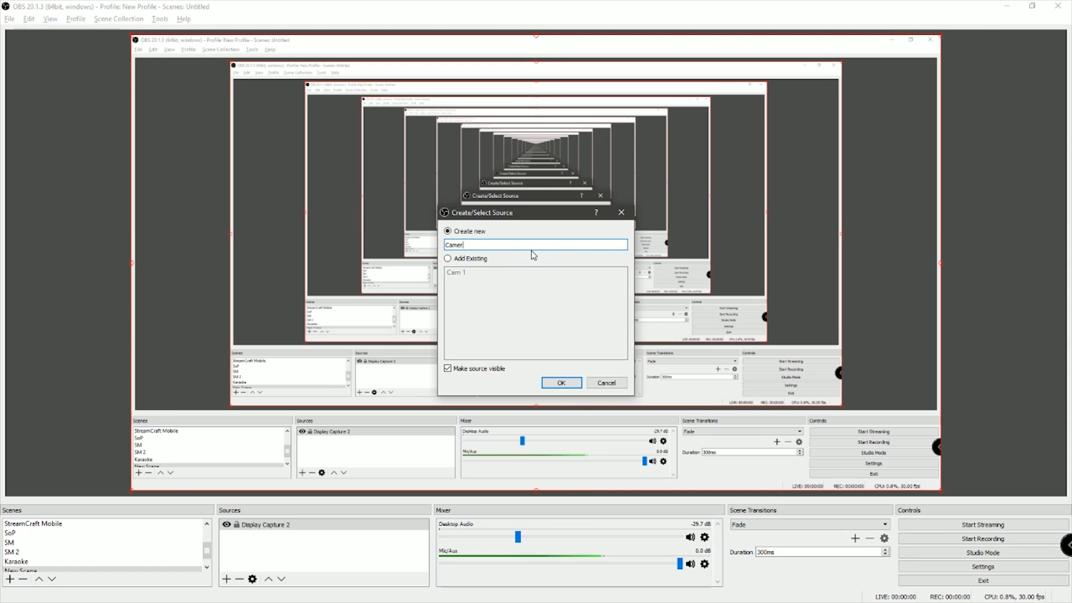
pyautogui.click(561, 383)
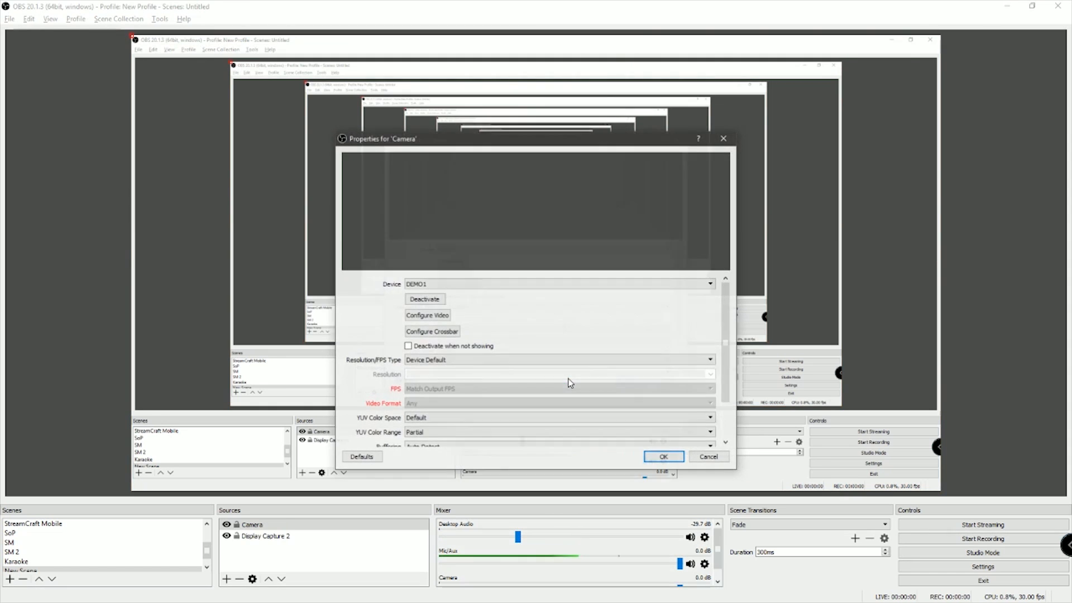
pyautogui.click(579, 283)
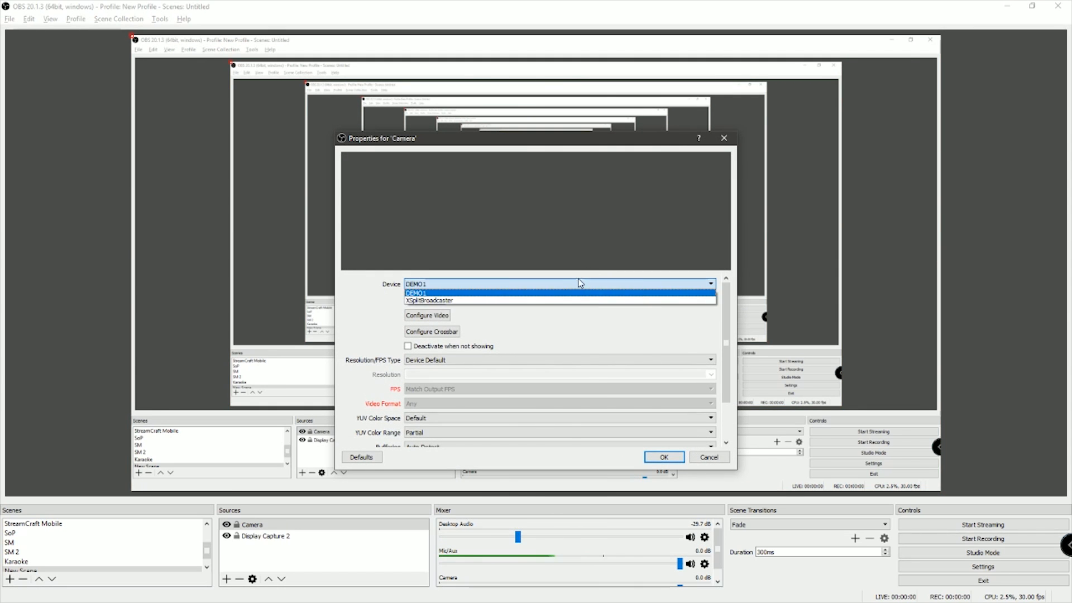
pyautogui.click(530, 293)
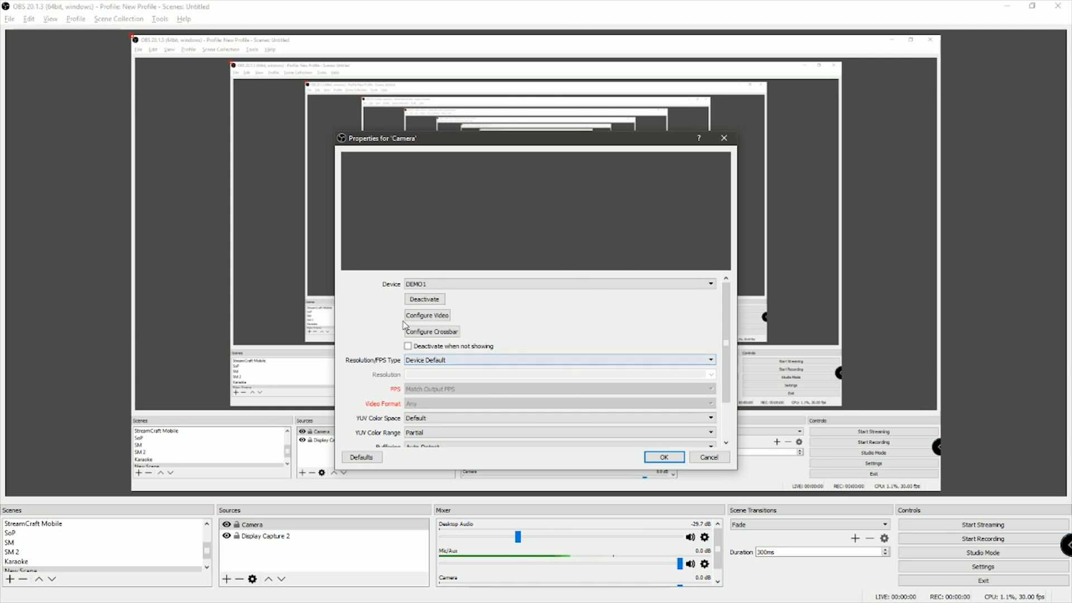
# - Set the camera's Resolution/FPS Type to Custom with a 1920x1080 resolution, keeping FPS on Match Output FPS
pyautogui.click(501, 359)
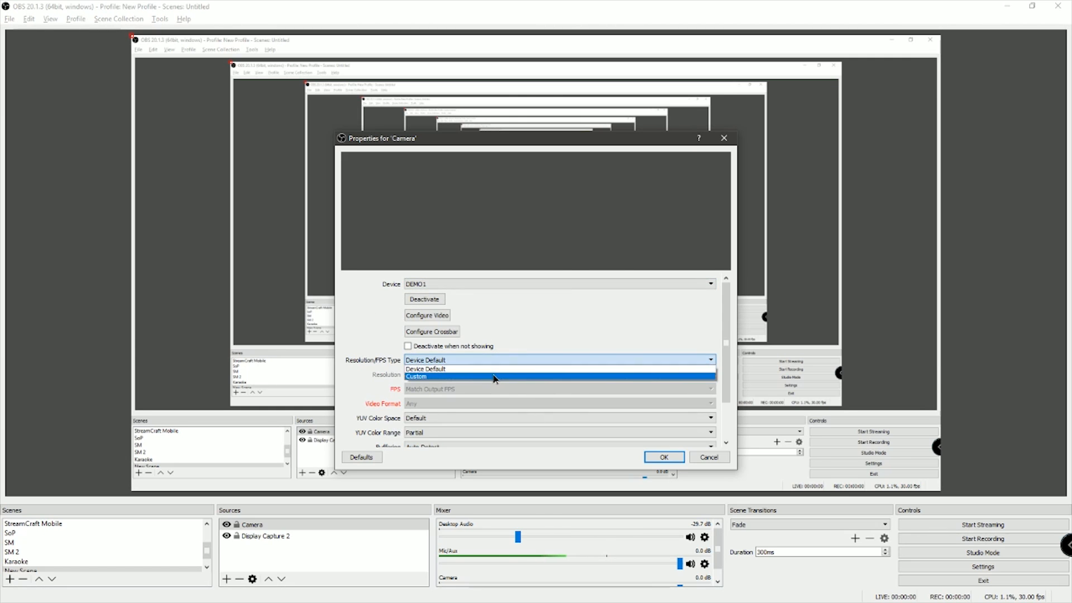
pyautogui.click(495, 373)
pyautogui.click(711, 375)
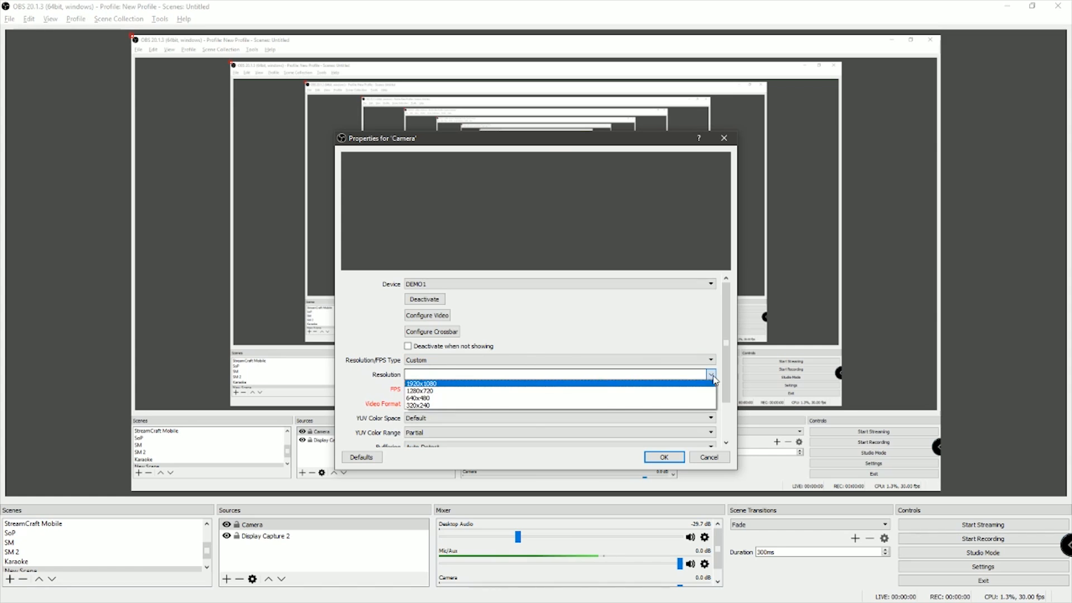
pyautogui.click(545, 384)
pyautogui.moveTo(726, 368); pyautogui.dragTo(728, 400)
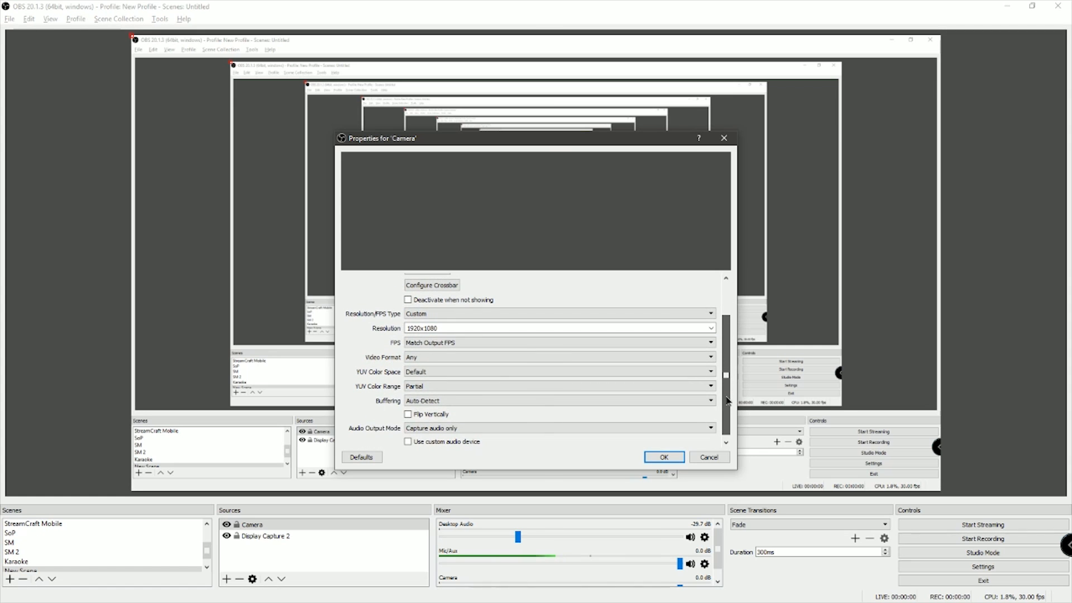
pyautogui.click(525, 347)
pyautogui.click(526, 347)
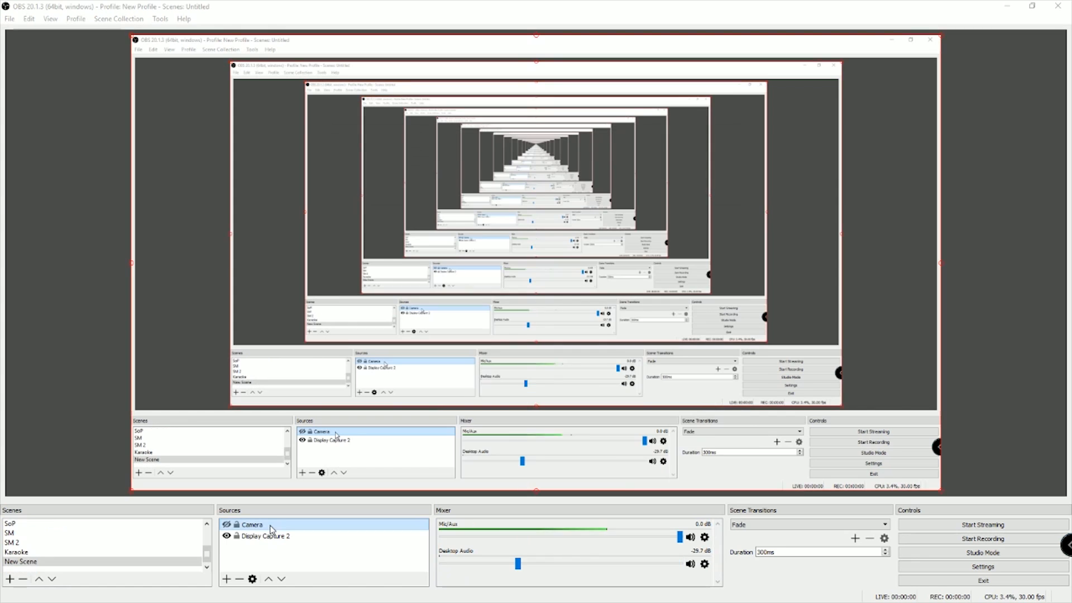
# - Reopen the Camera source's properties, choose the 1920x1080 resolution again and set FPS to Highest FPS
pyautogui.doubleClick(270, 530)
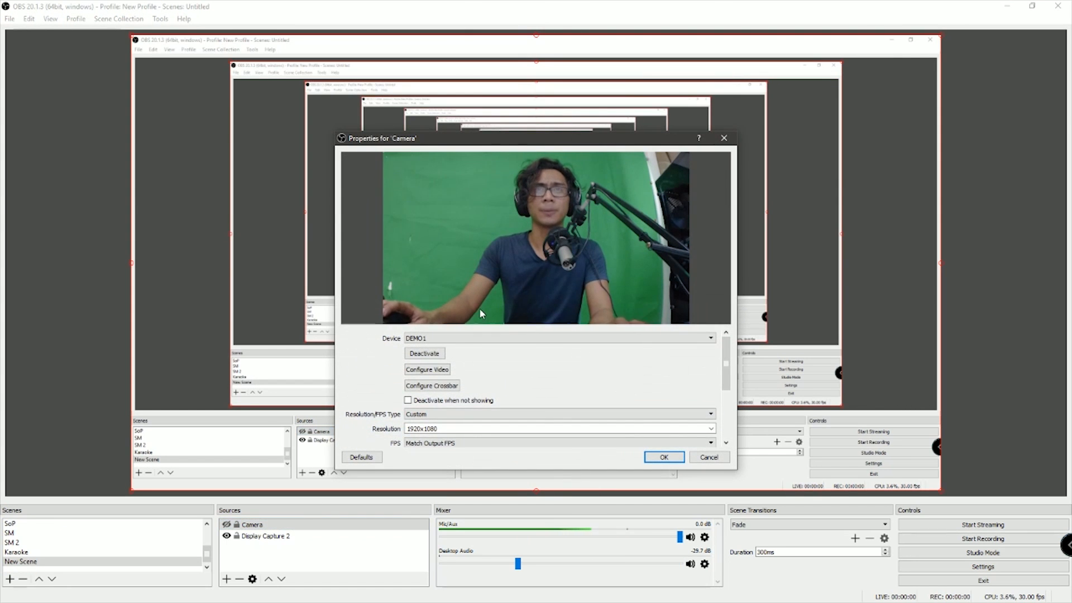
pyautogui.click(490, 340)
pyautogui.click(490, 340)
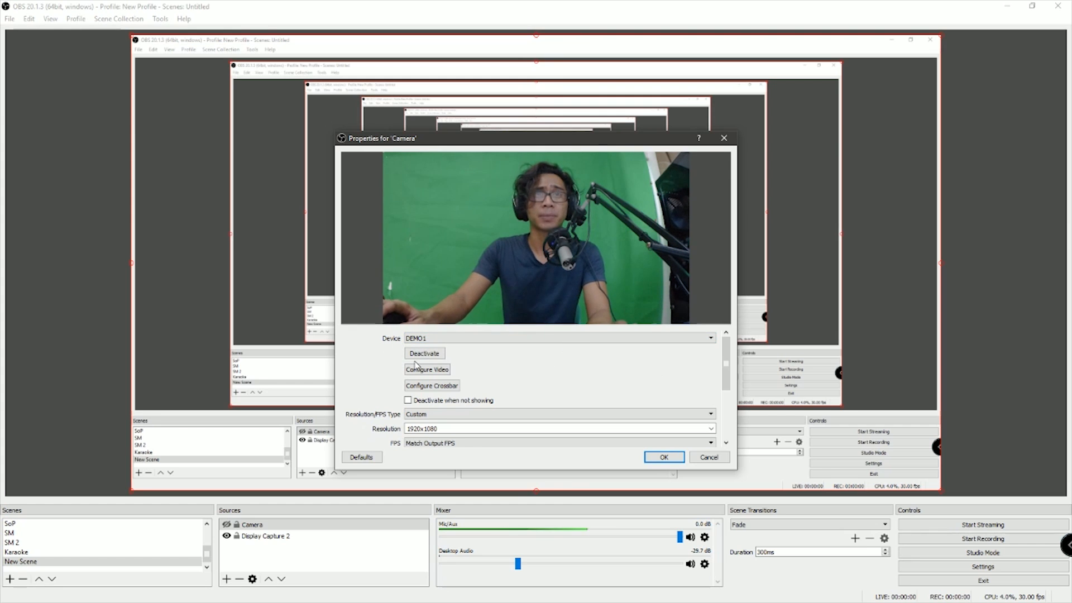
pyautogui.scroll(-3, 524, 373)
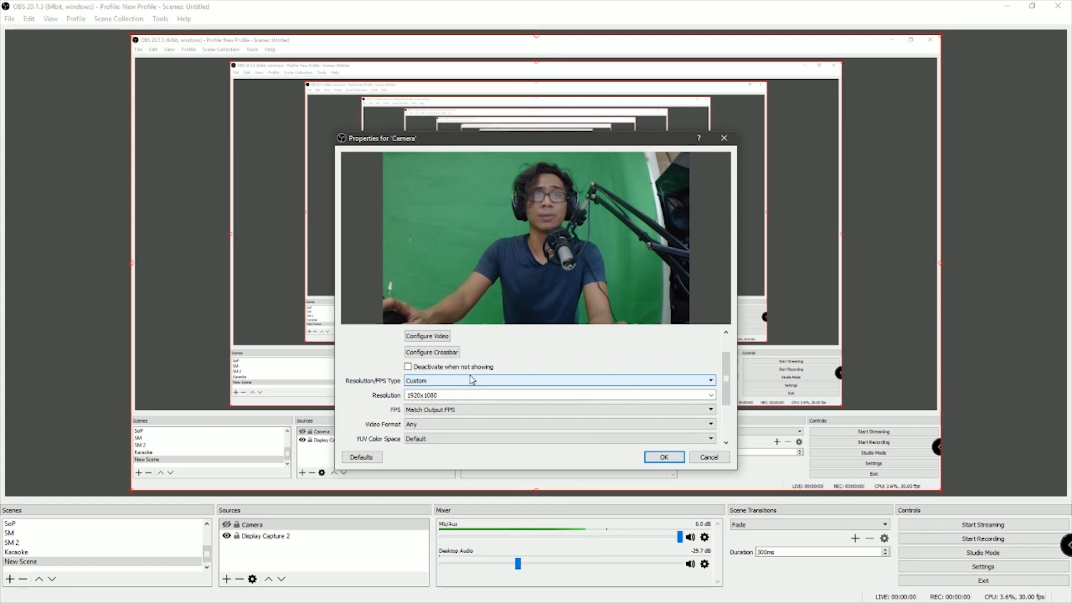
pyautogui.click(711, 396)
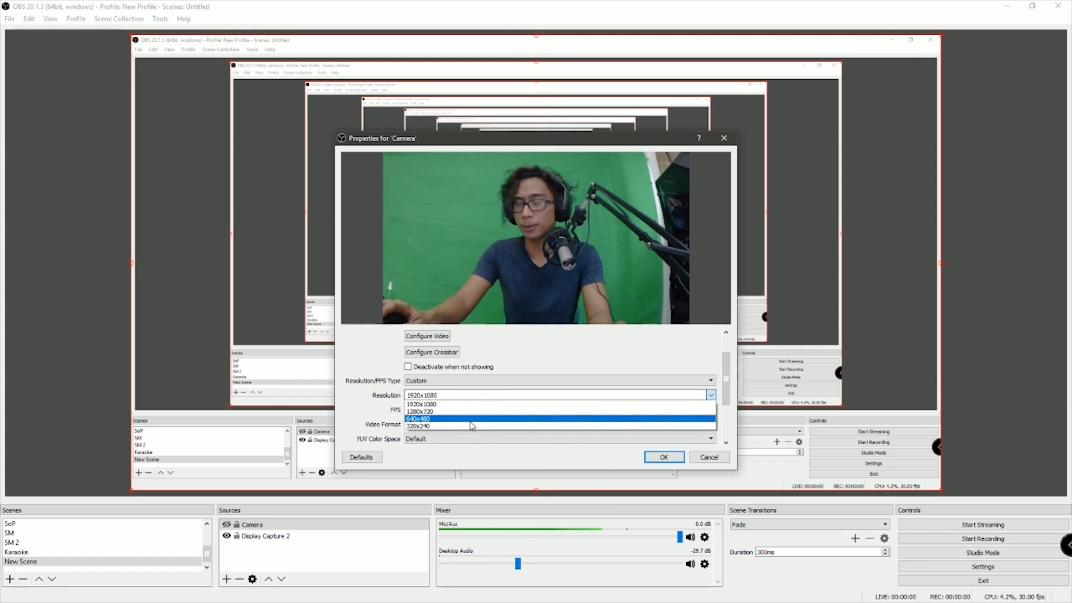
pyautogui.click(432, 406)
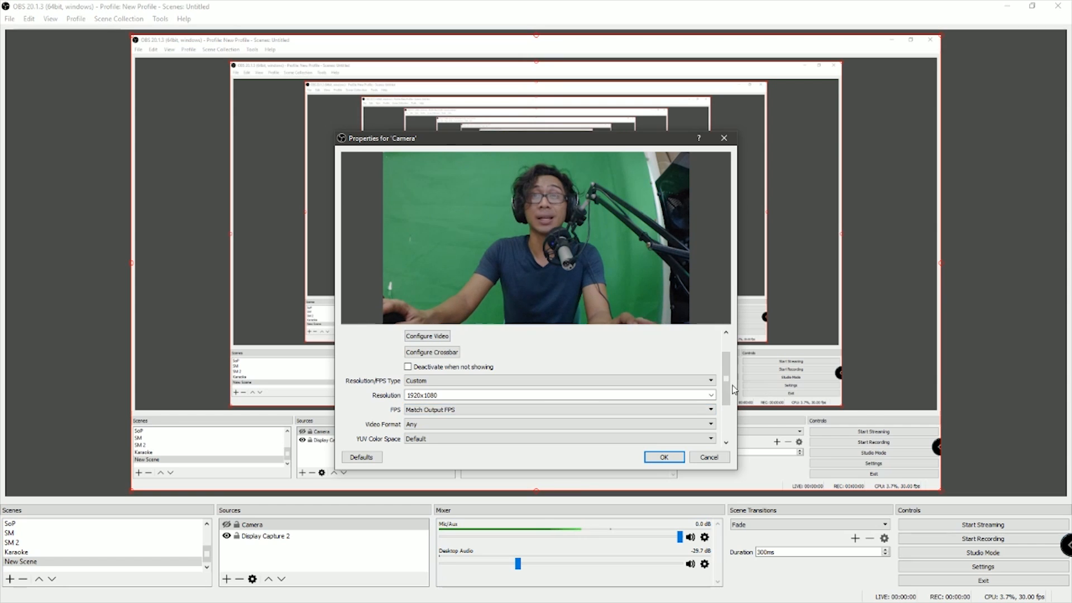
pyautogui.scroll(-3, 670, 391)
pyautogui.click(474, 359)
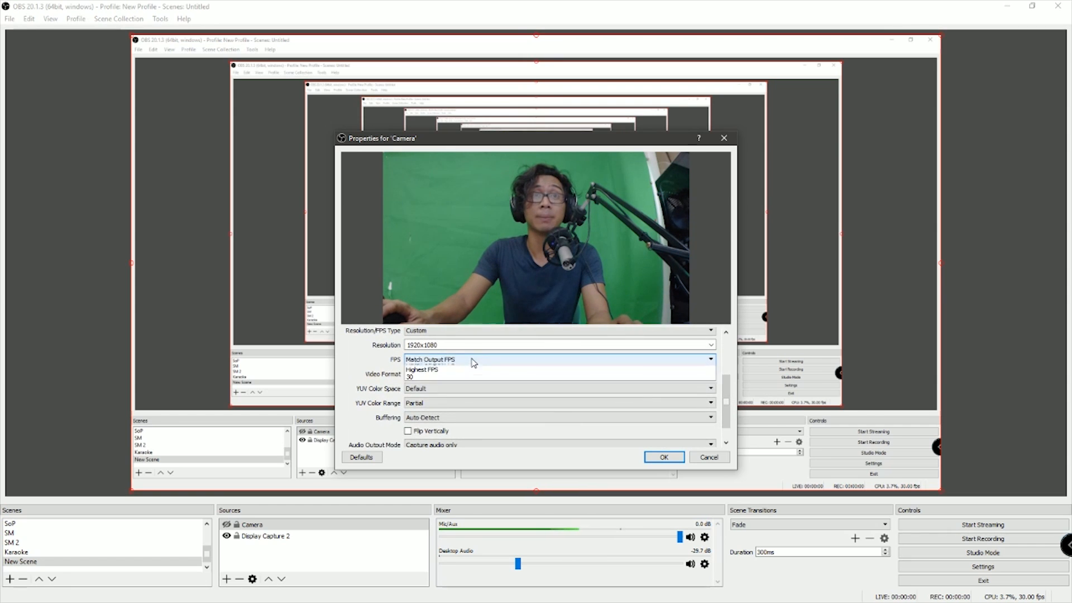
pyautogui.click(458, 376)
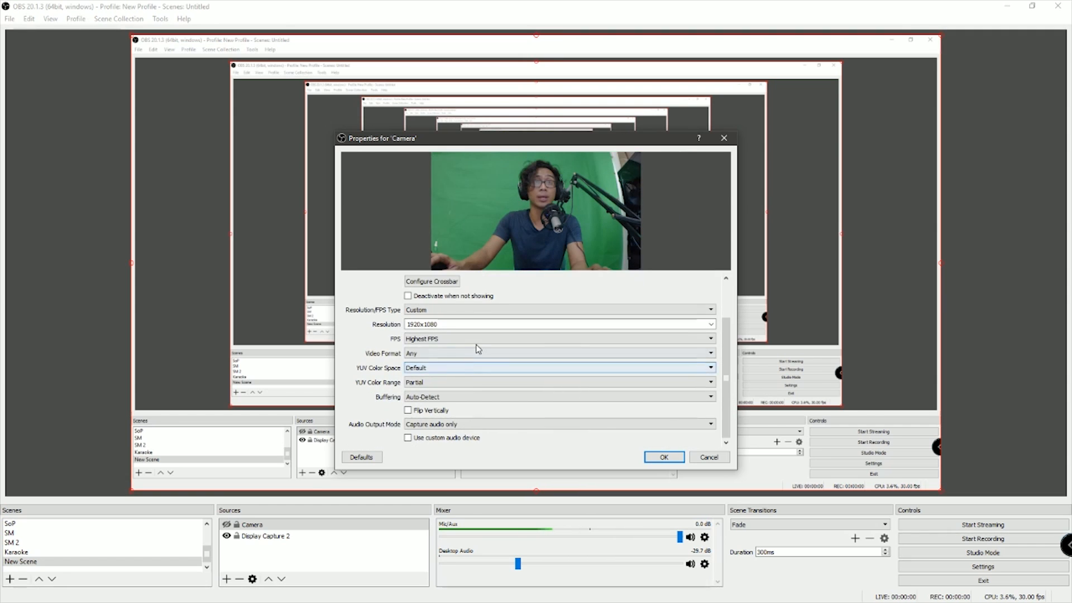
# - Set the camera's YUV Color Space to 709 and YUV Color Range to Full, and accept its properties
pyautogui.click(507, 357)
pyautogui.click(506, 358)
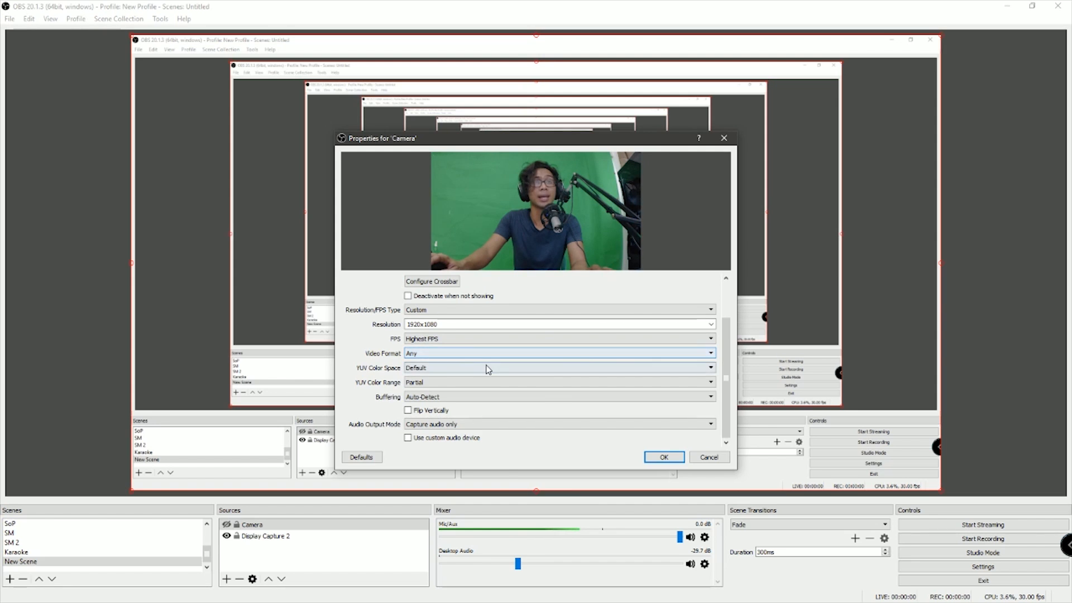
pyautogui.click(485, 371)
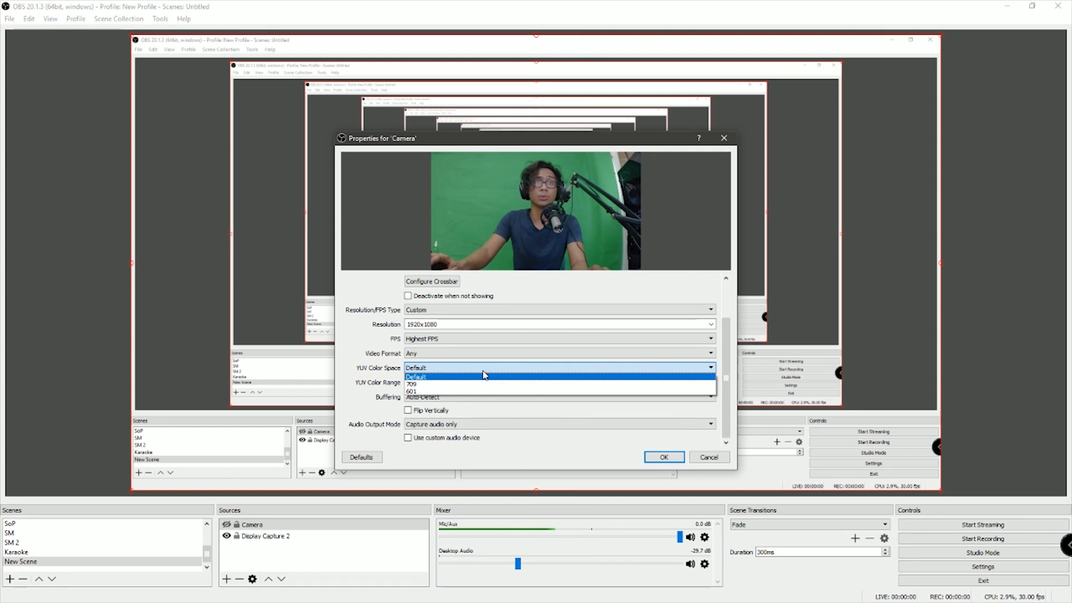
pyautogui.click(427, 385)
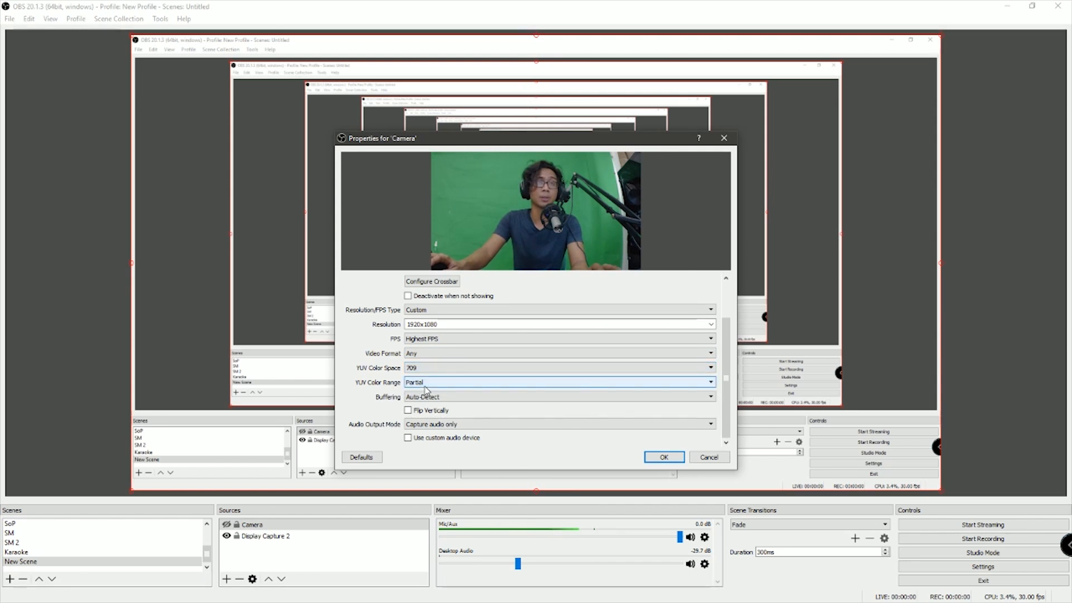
pyautogui.click(433, 383)
pyautogui.click(437, 404)
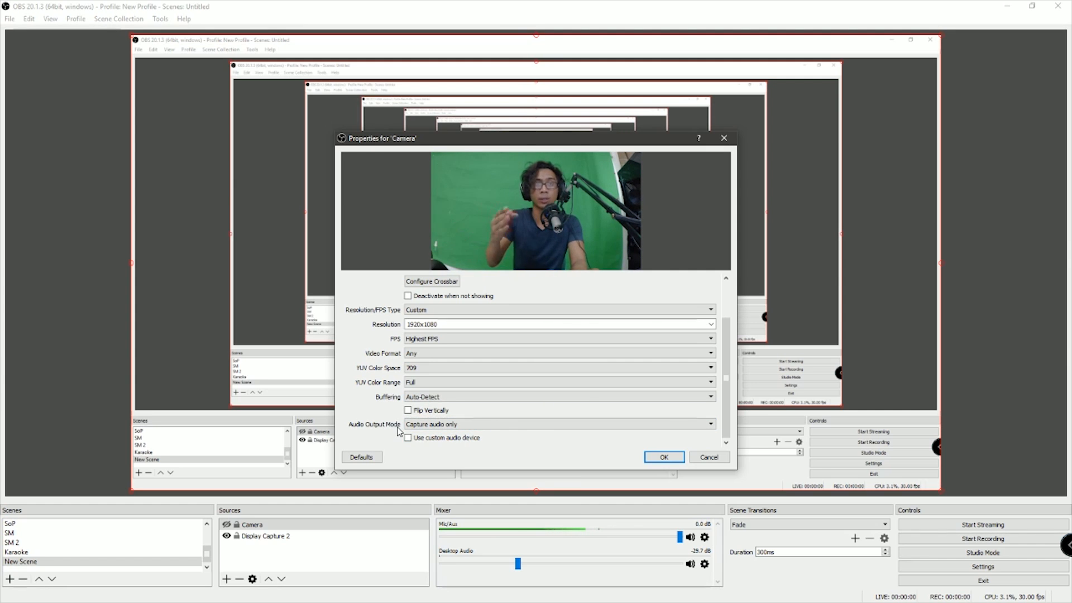
pyautogui.click(676, 457)
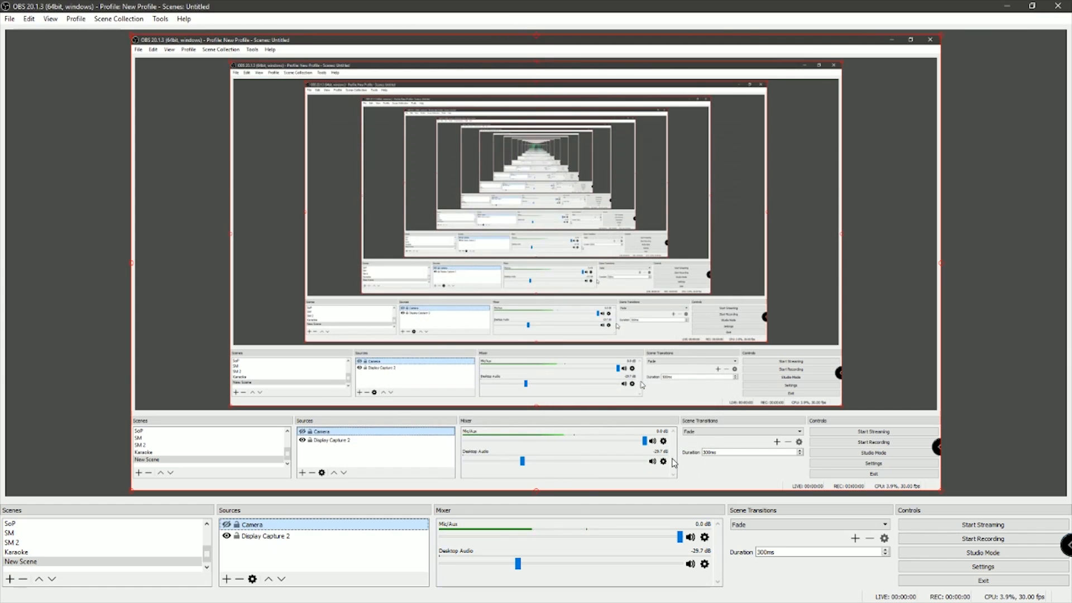
# - Make the Camera source visible in the scene and hide its audio channel from the mixer
pyautogui.click(226, 525)
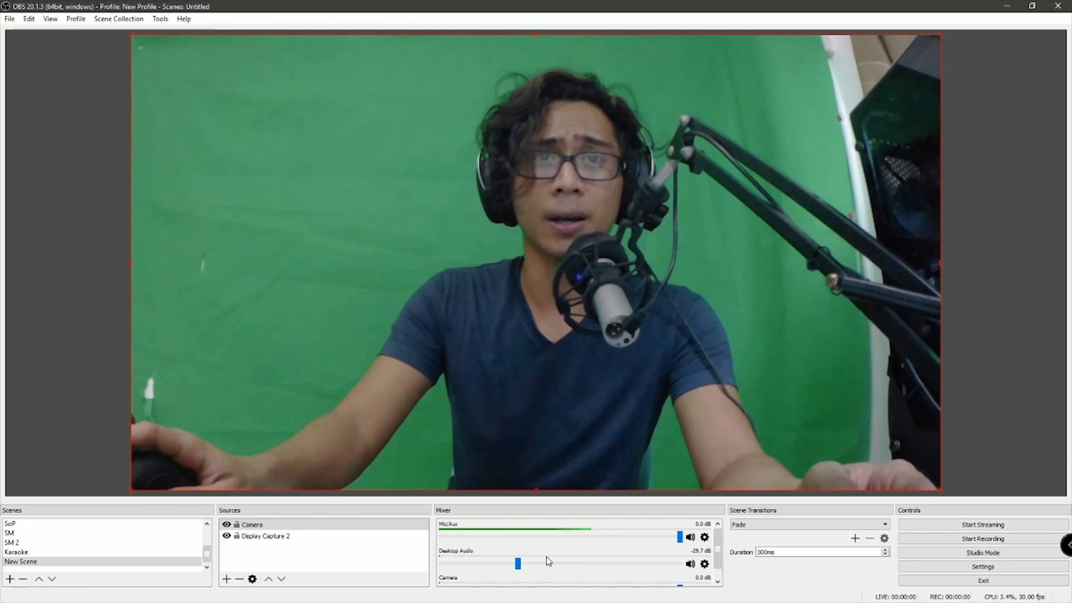
pyautogui.scroll(-2, 600, 564)
pyautogui.scroll(2, 599, 563)
pyautogui.scroll(-1, 691, 586)
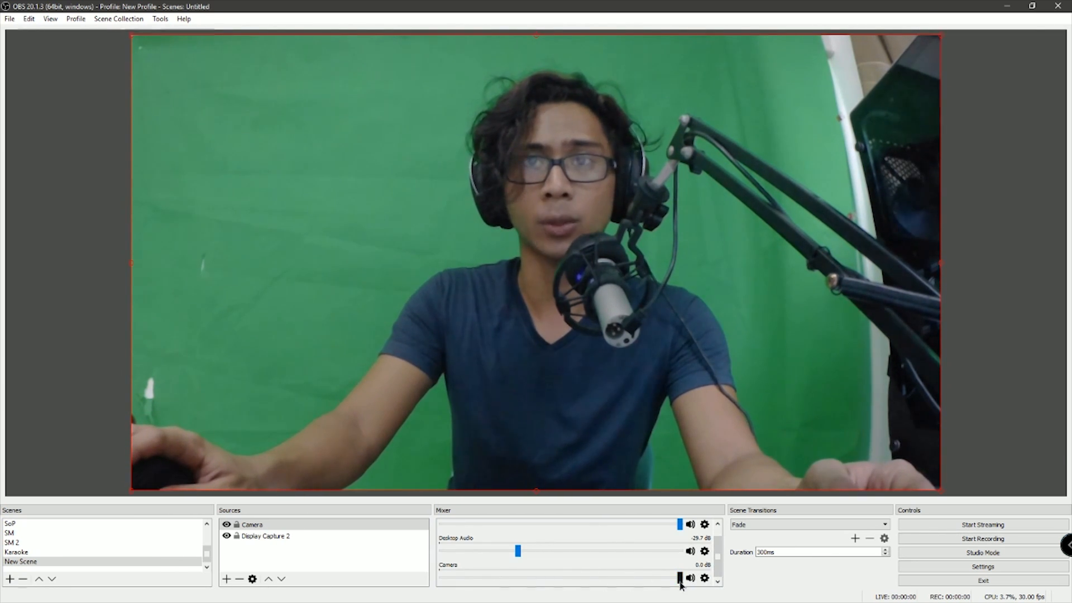
pyautogui.click(704, 579)
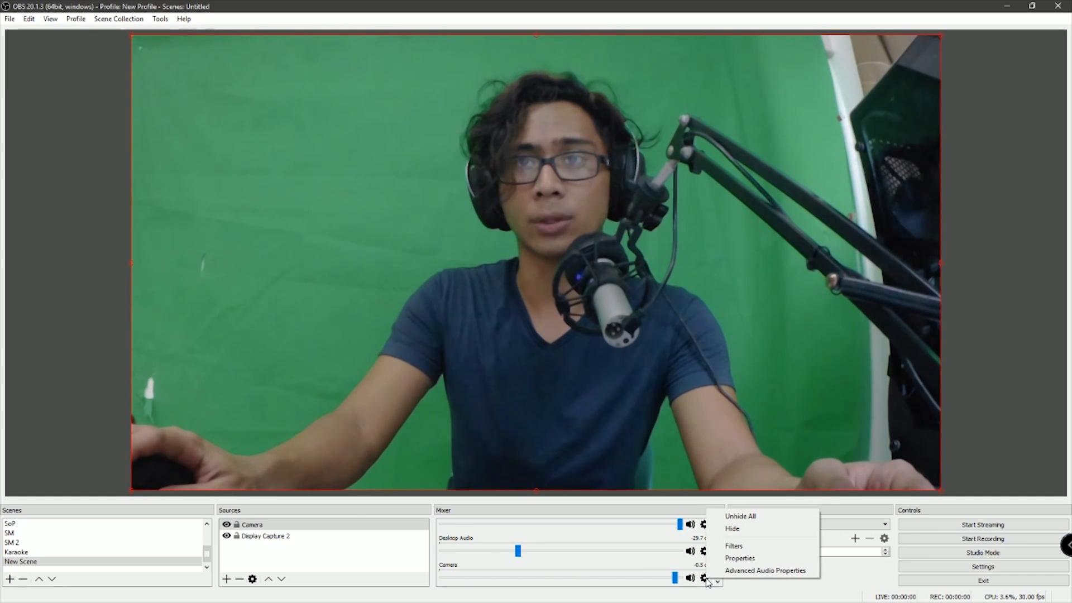
pyautogui.scroll(1, 703, 569)
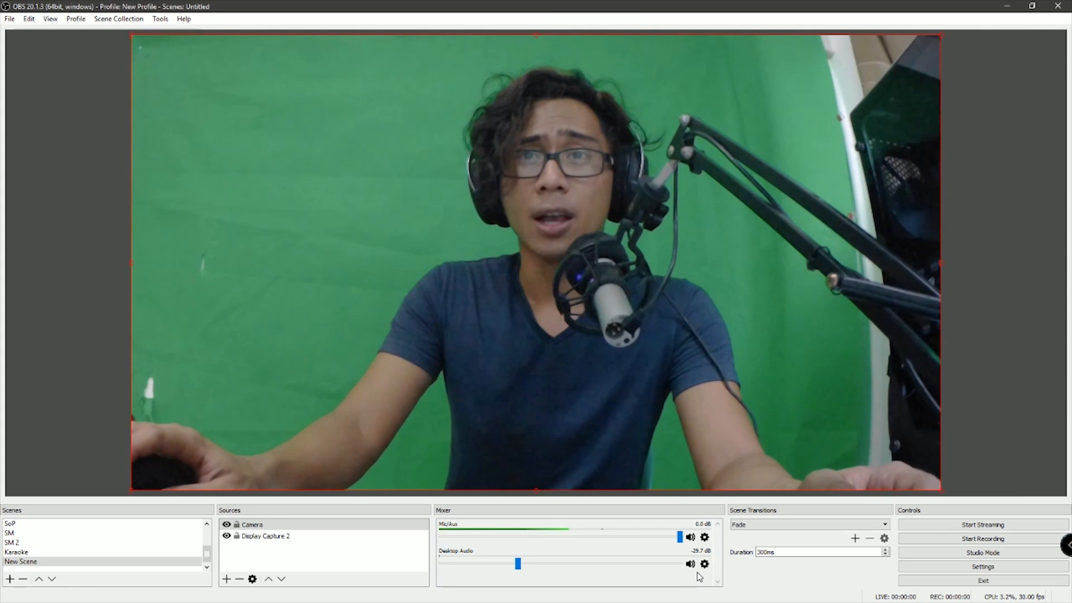
# - Check the Mic/Aux sync offset in the advanced audio properties and close them
pyautogui.click(705, 537)
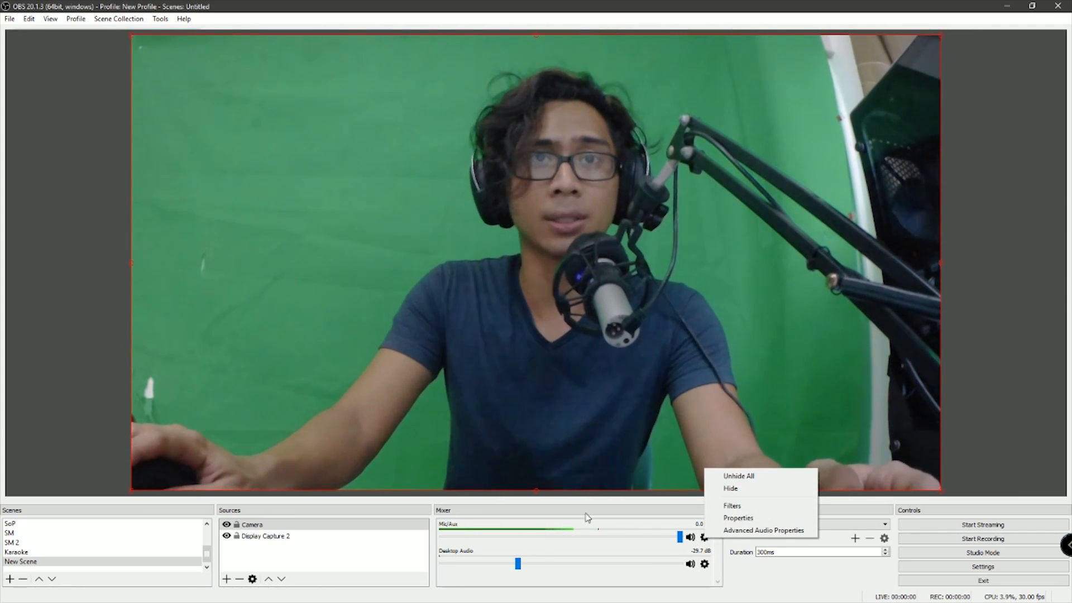
pyautogui.click(785, 530)
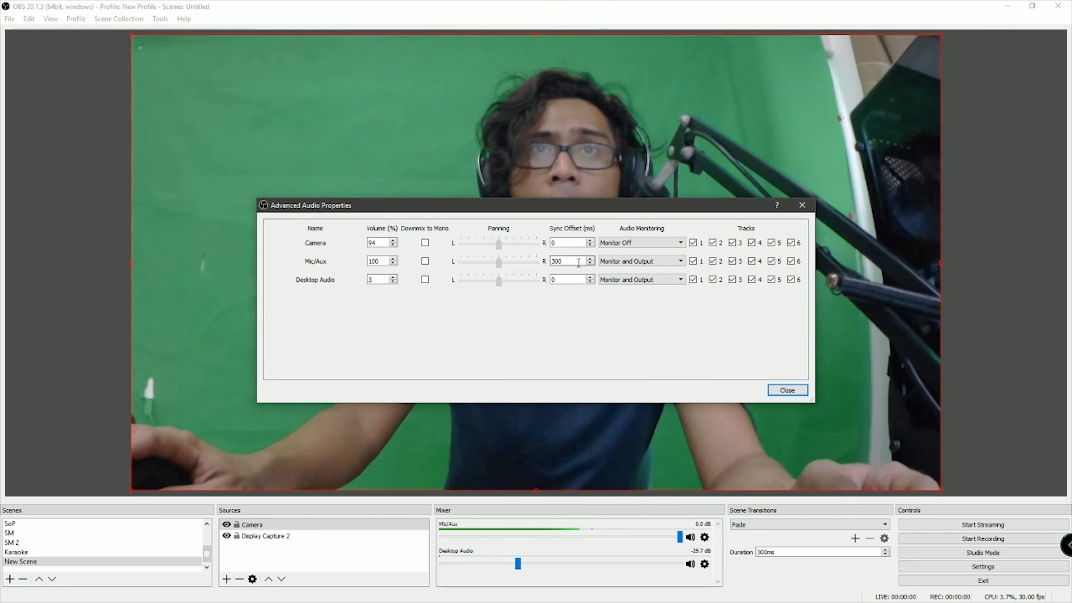
pyautogui.moveTo(527, 249); pyautogui.dragTo(246, 217)
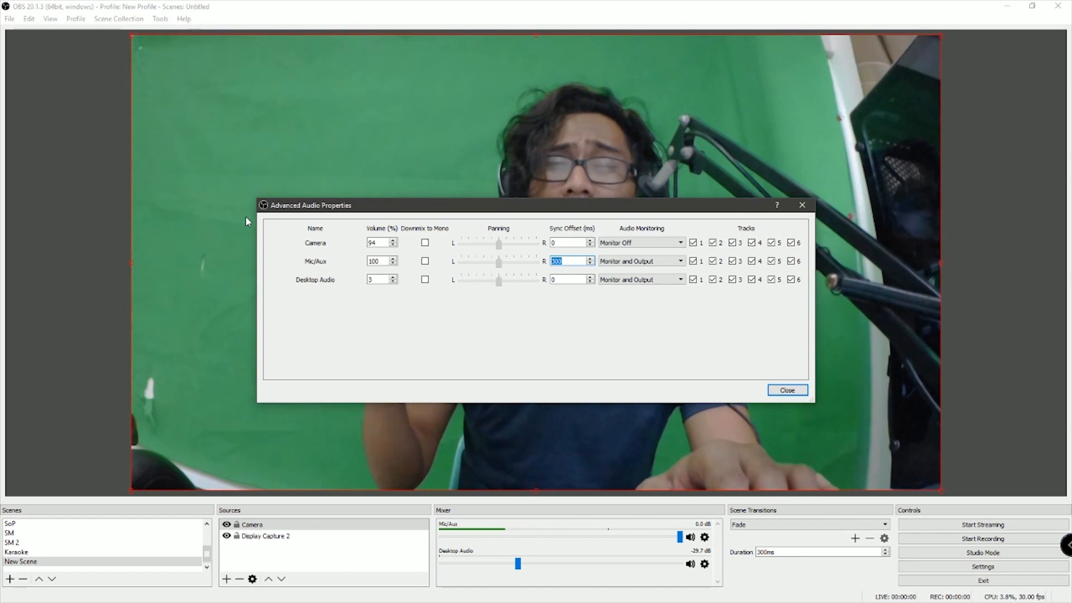
pyautogui.click(562, 263)
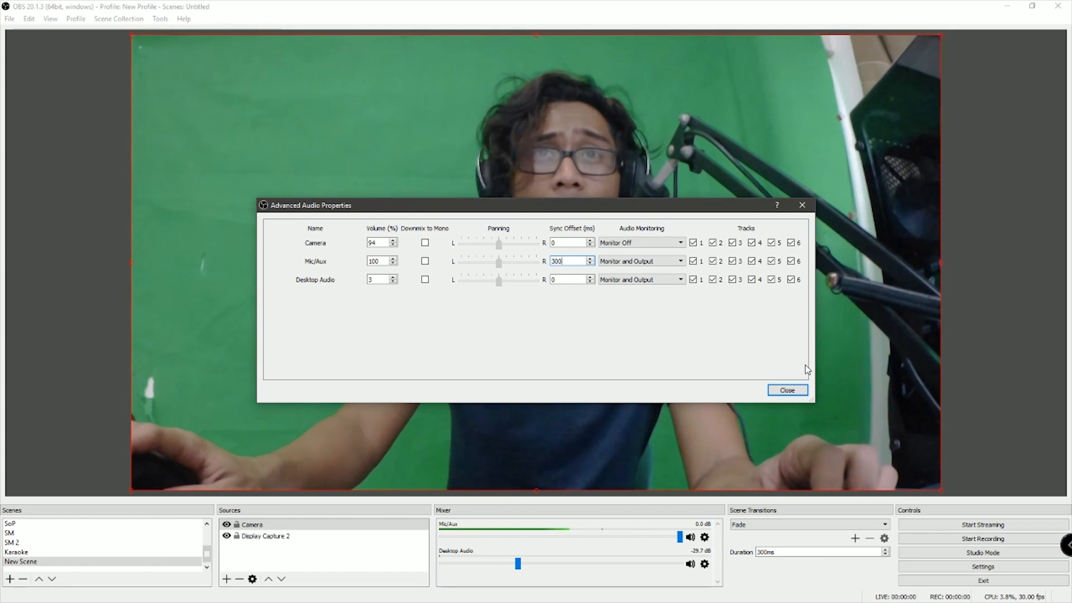
pyautogui.click(800, 389)
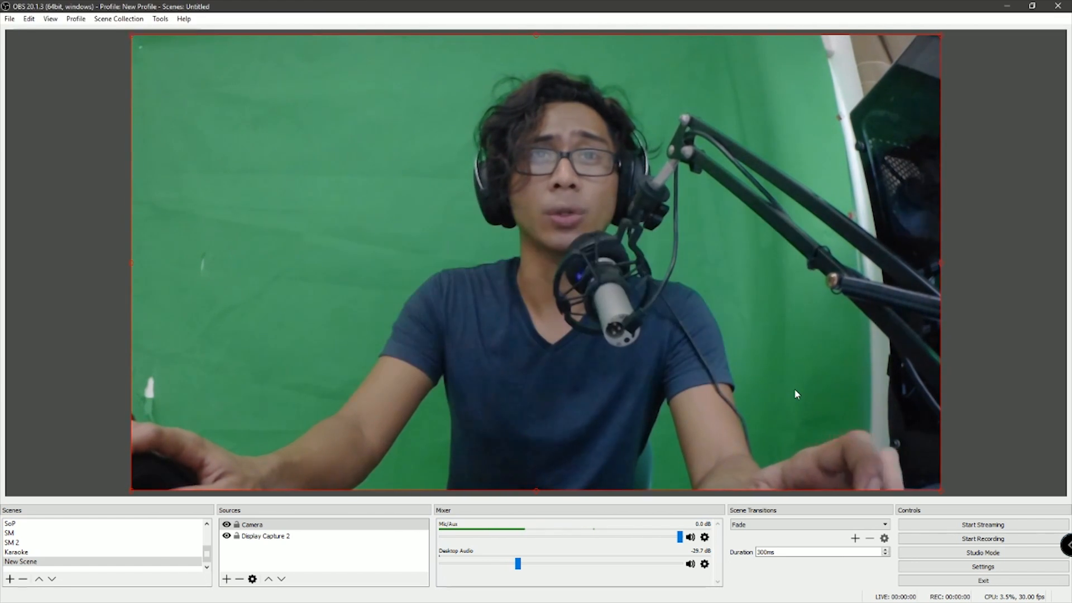
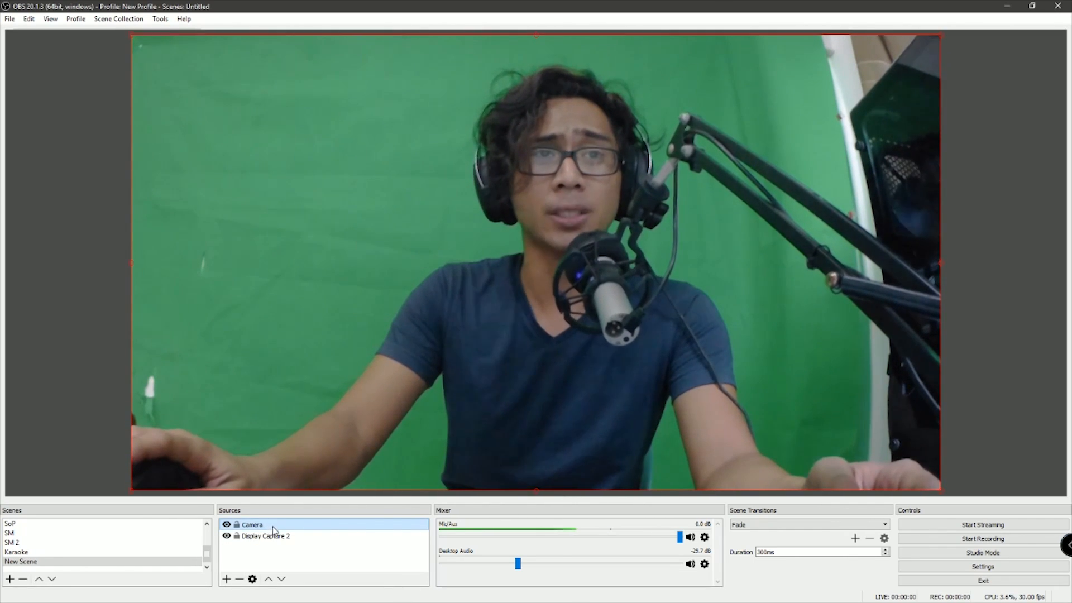
pyautogui.rightClick(268, 527)
pyautogui.click(300, 516)
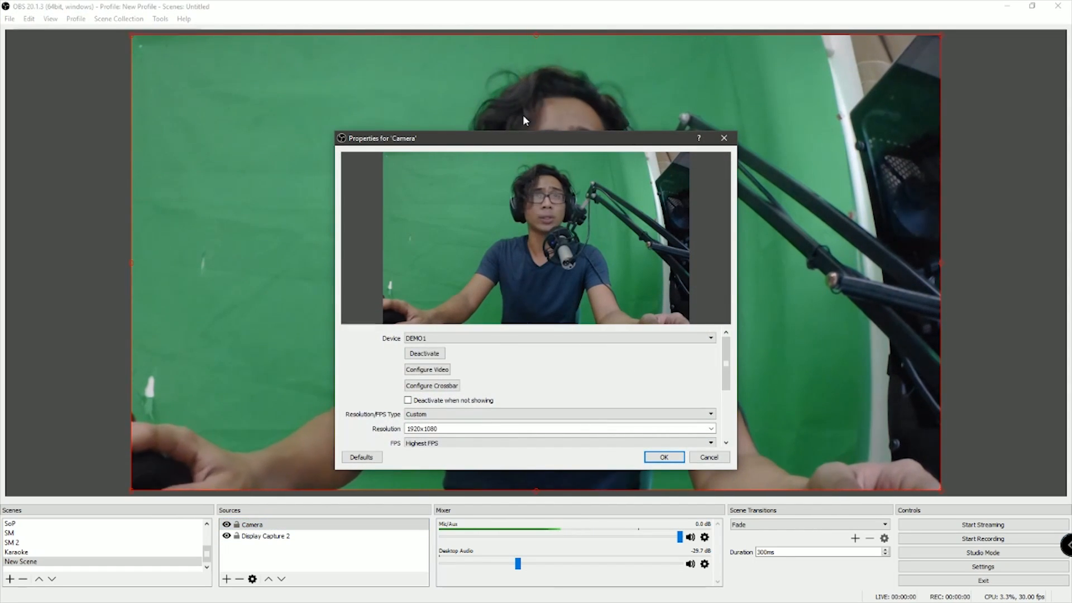
pyautogui.moveTo(654, 139); pyautogui.dragTo(808, 107)
pyautogui.click(878, 108)
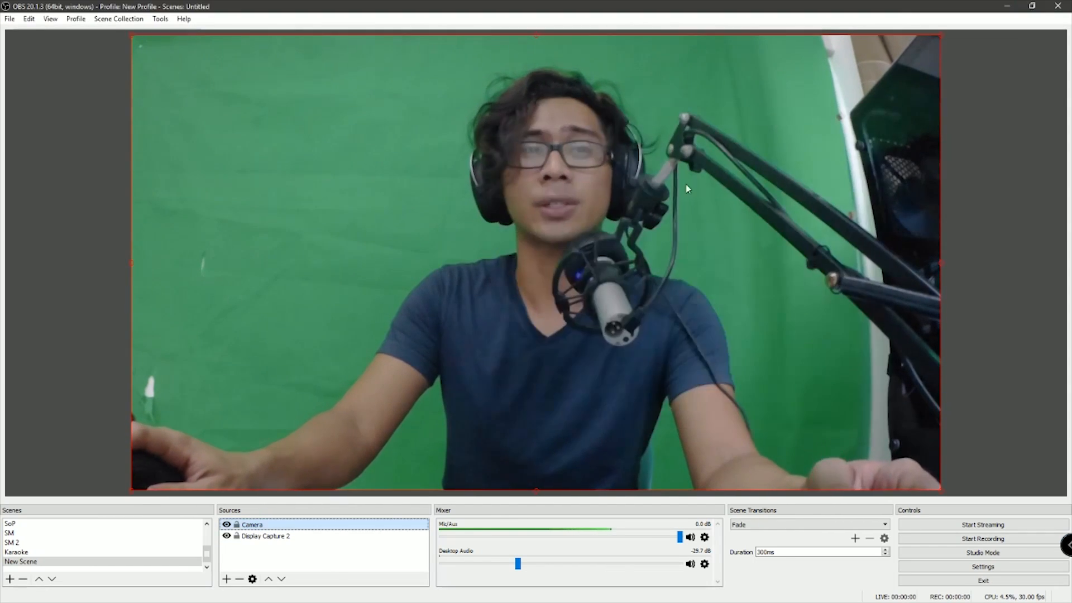
# - Add a Chroma Key effect filter to the Camera source, keeping the default filter name
pyautogui.rightClick(307, 524)
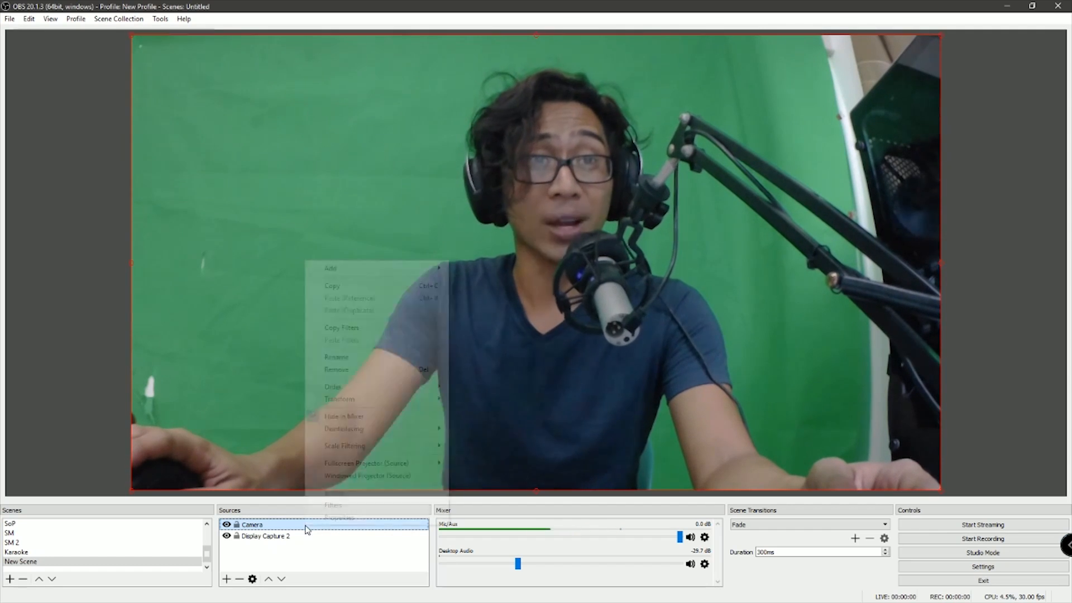
pyautogui.click(356, 505)
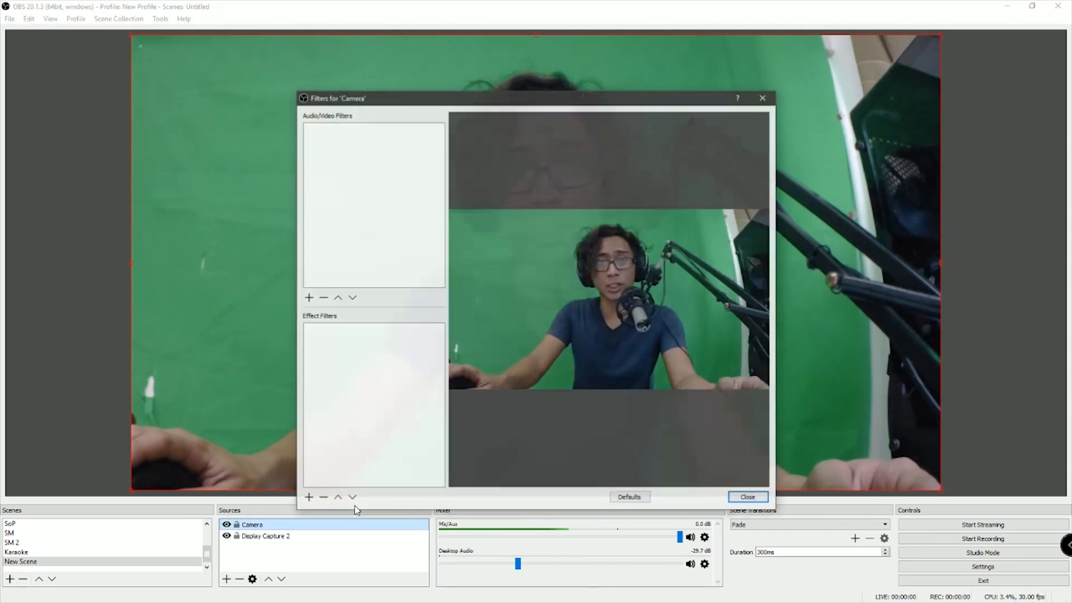
pyautogui.moveTo(484, 100); pyautogui.dragTo(628, 81)
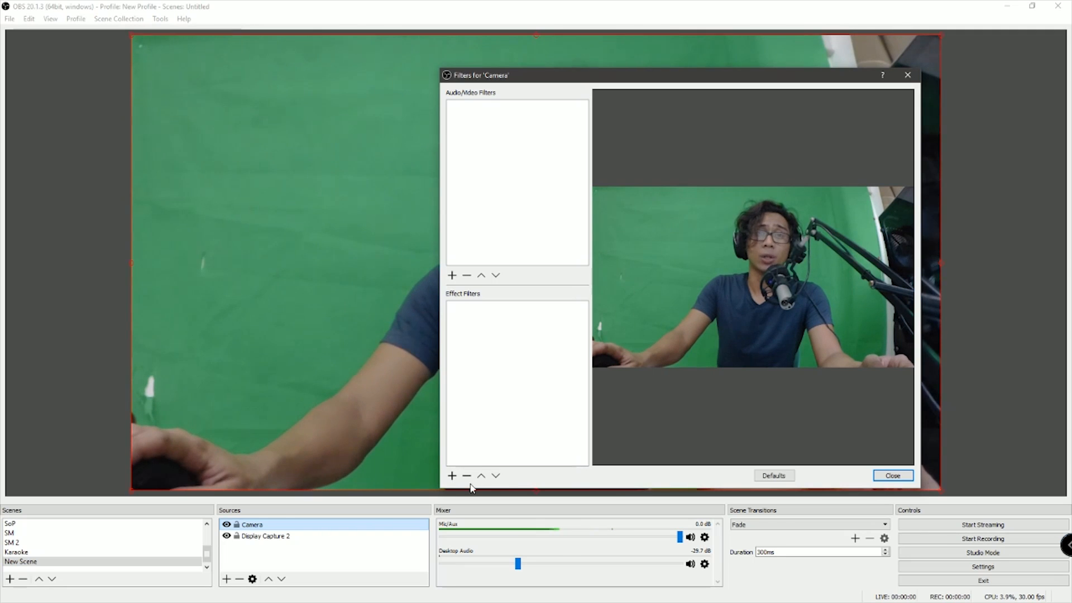
pyautogui.click(452, 476)
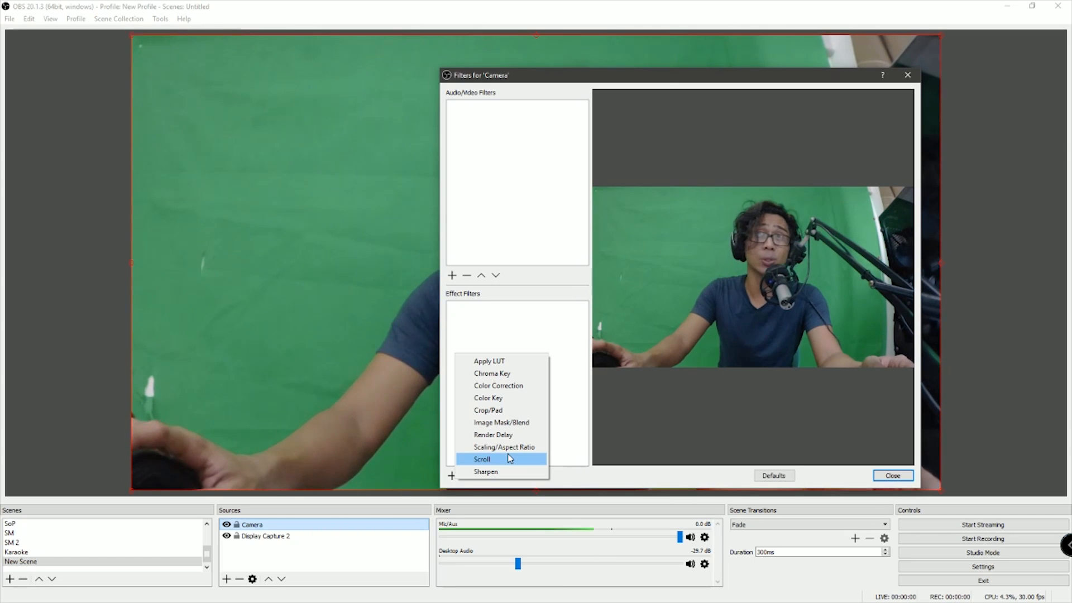
pyautogui.click(495, 373)
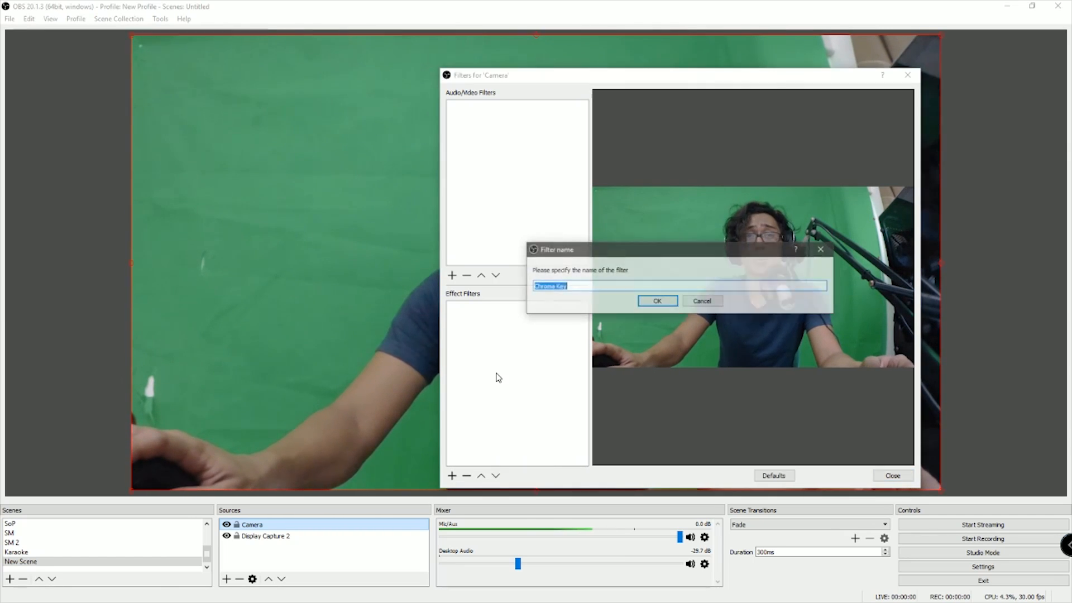
pyautogui.click(664, 301)
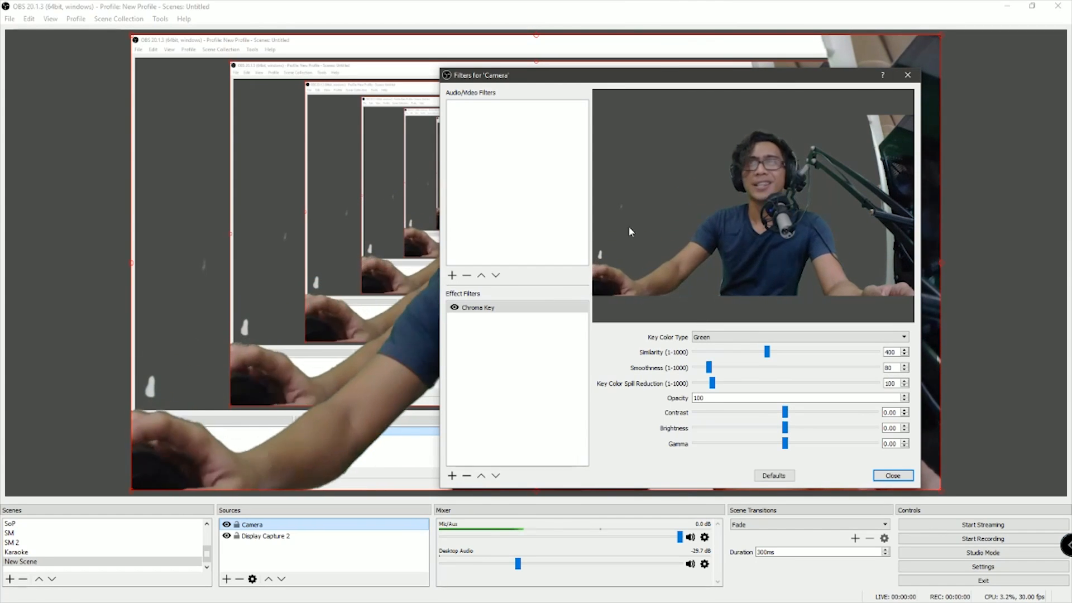
# - Try Chroma Key values of Similarity 418, Smoothness 62, Spill Reduction 35, Contrast 0.64, Brightness -0.22 and Gamma 0.22
pyautogui.moveTo(648, 75); pyautogui.dragTo(498, 68)
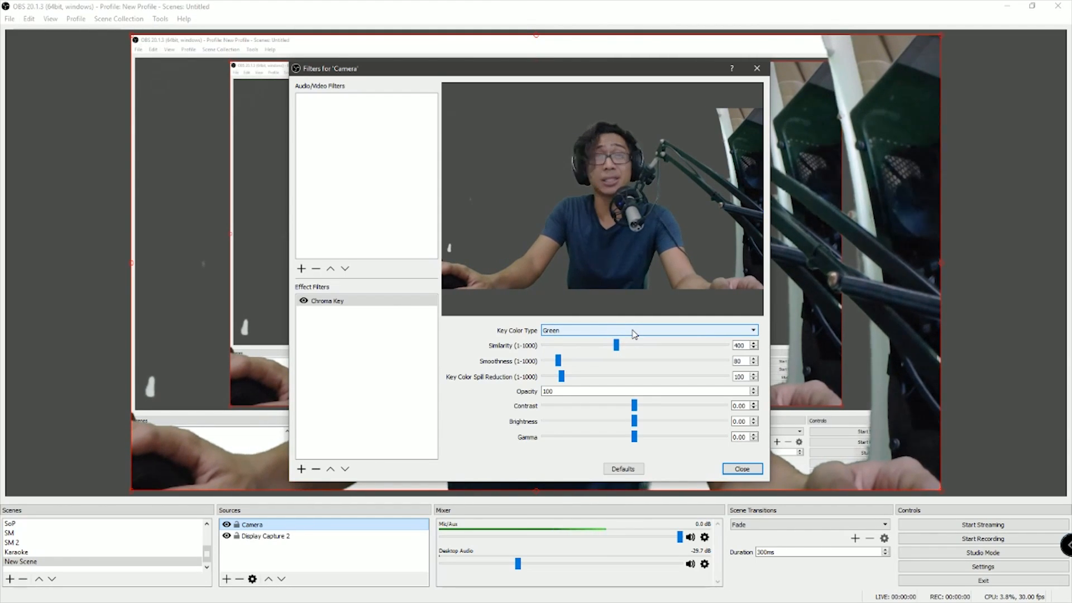
pyautogui.moveTo(616, 345)
pyautogui.mouseDown()
pyautogui.moveTo(674, 346)
pyautogui.moveTo(600, 346)
pyautogui.moveTo(667, 340)
pyautogui.moveTo(629, 342)
pyautogui.mouseUp()
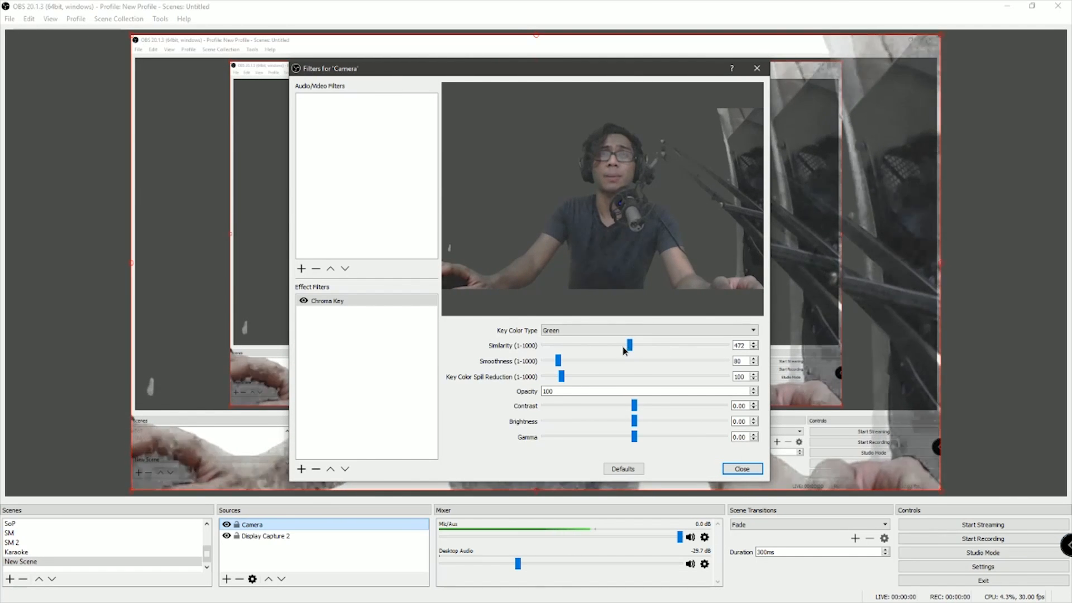
pyautogui.moveTo(629, 348)
pyautogui.mouseDown()
pyautogui.moveTo(620, 347)
pyautogui.moveTo(641, 347)
pyautogui.moveTo(609, 338)
pyautogui.moveTo(636, 337)
pyautogui.moveTo(619, 337)
pyautogui.mouseUp()
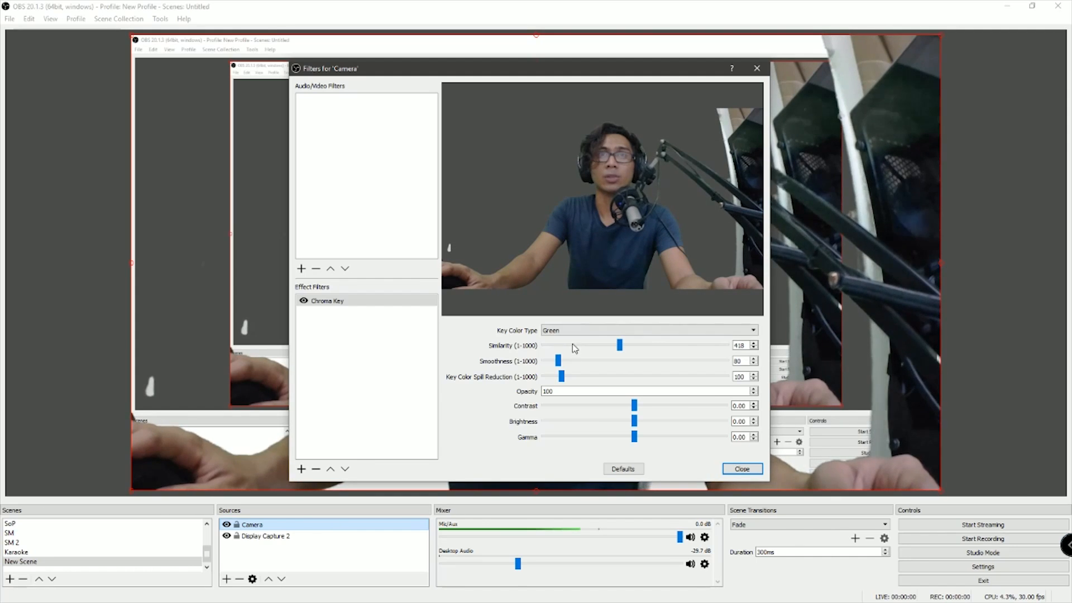
pyautogui.moveTo(559, 362); pyautogui.dragTo(637, 375)
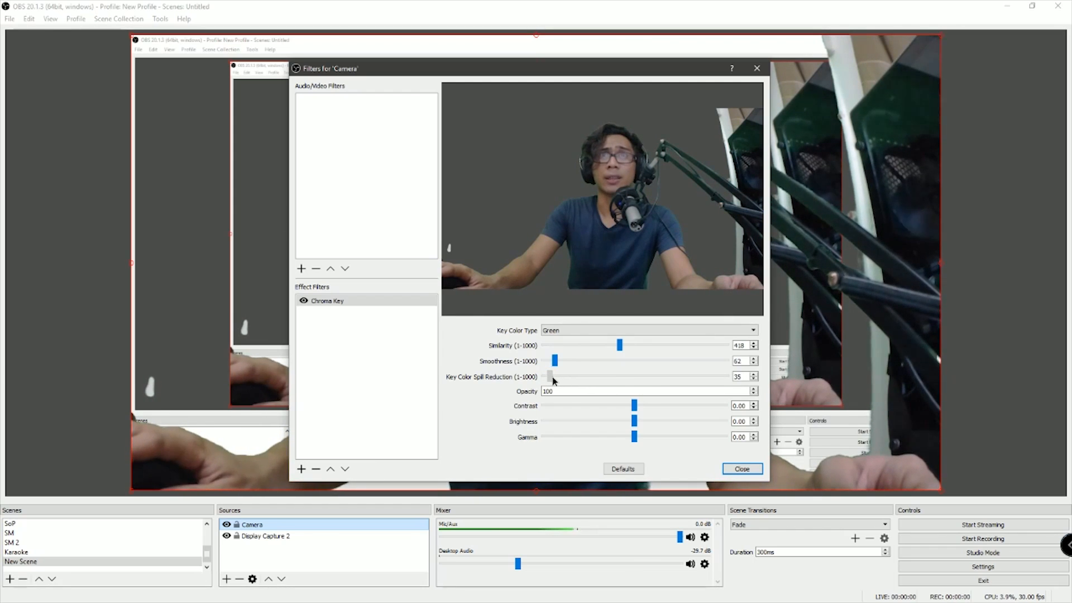
pyautogui.moveTo(634, 412); pyautogui.dragTo(705, 406)
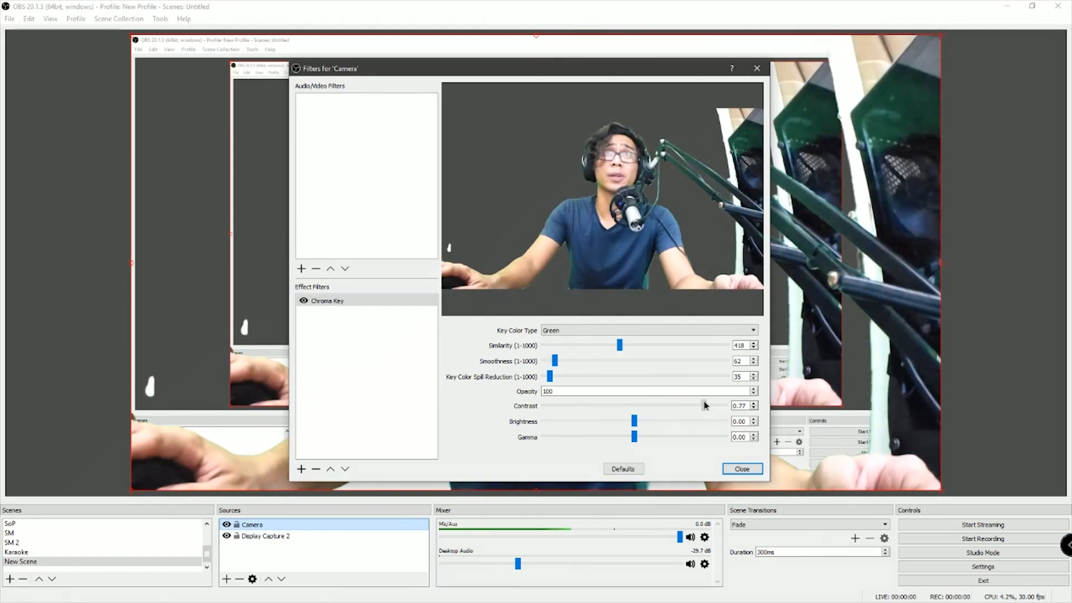
pyautogui.moveTo(635, 422); pyautogui.dragTo(659, 442)
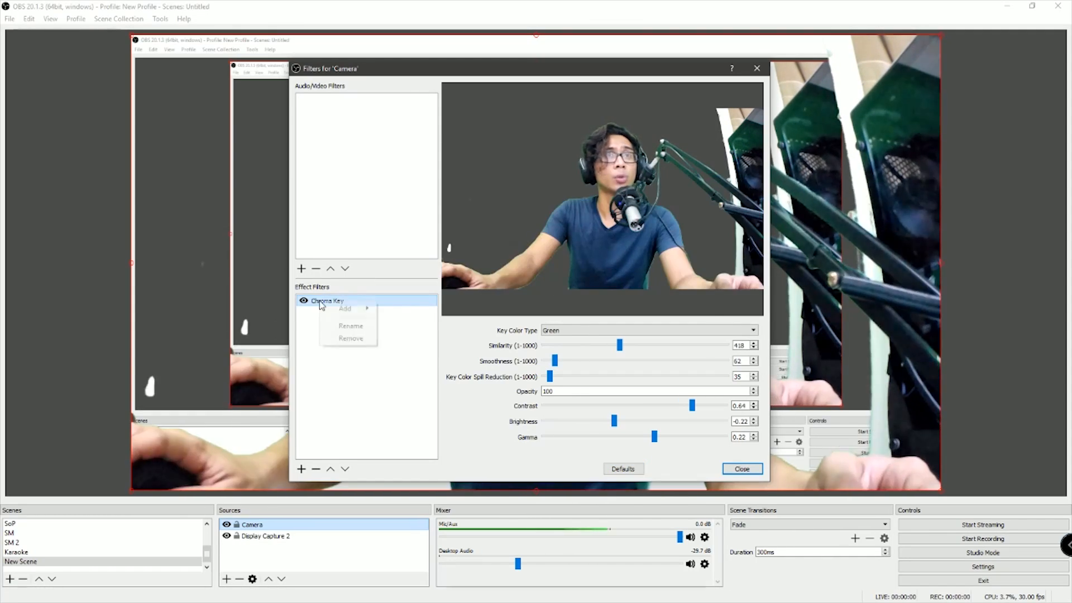
# - Remove the adjusted Chroma Key filter from the camera, add a fresh one with default settings, and close the filters
pyautogui.click(352, 339)
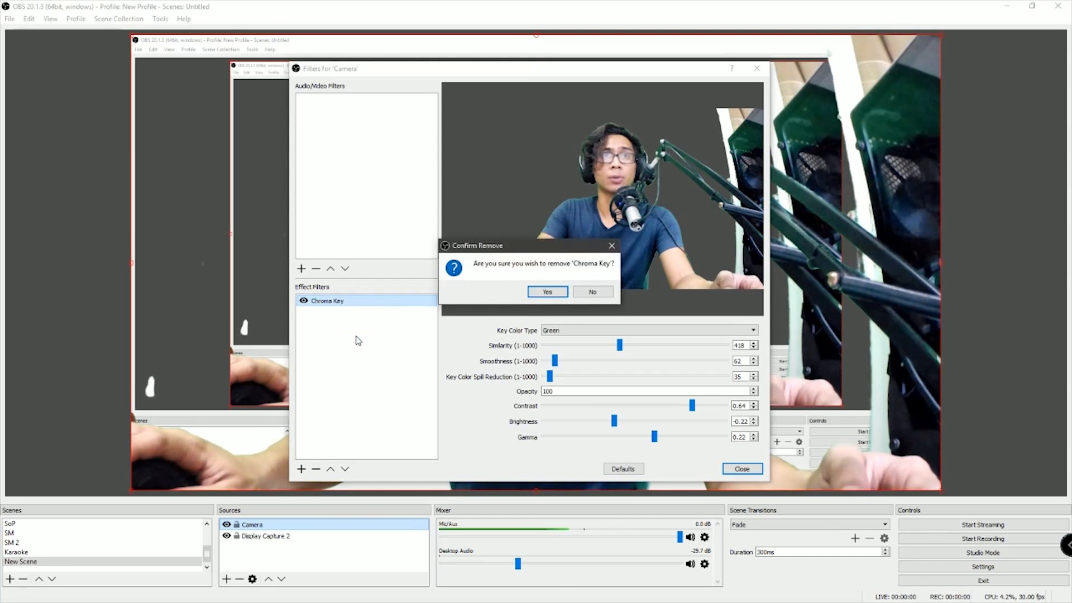
pyautogui.click(547, 293)
pyautogui.click(302, 468)
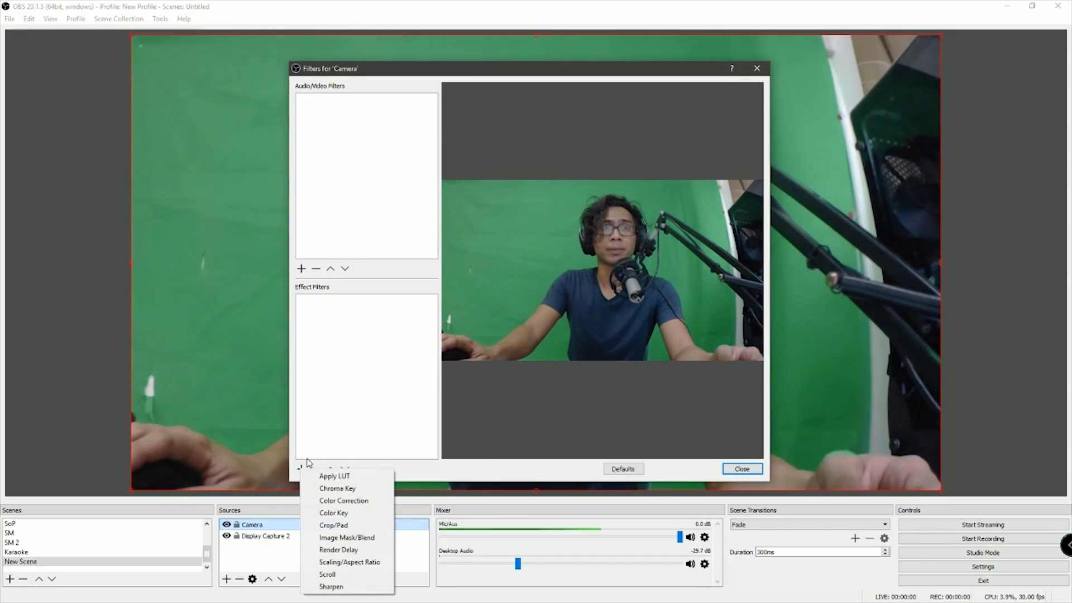
pyautogui.click(337, 489)
pyautogui.click(508, 291)
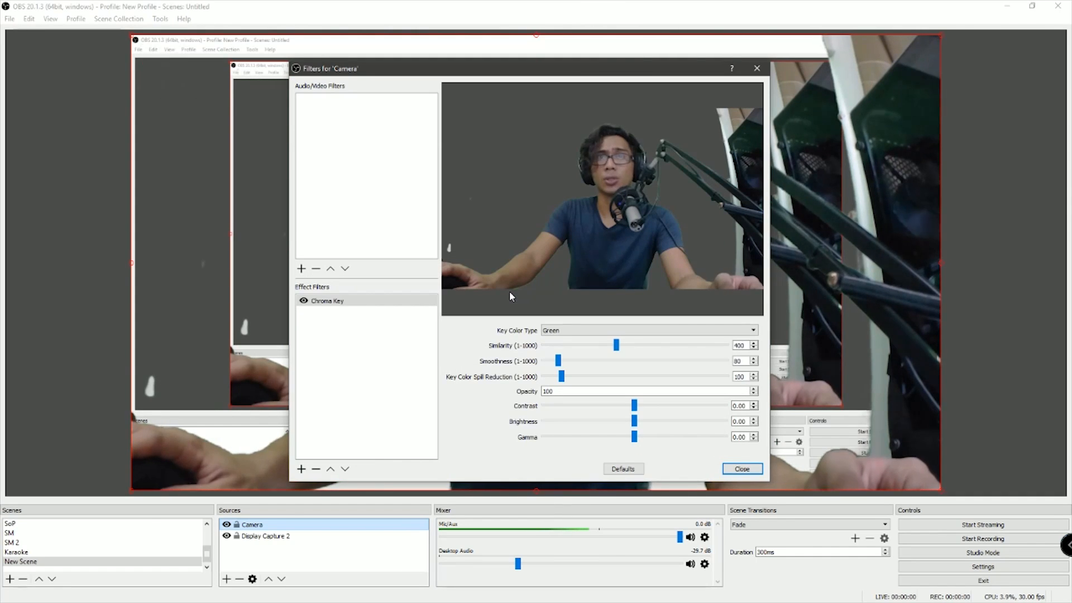
pyautogui.click(728, 472)
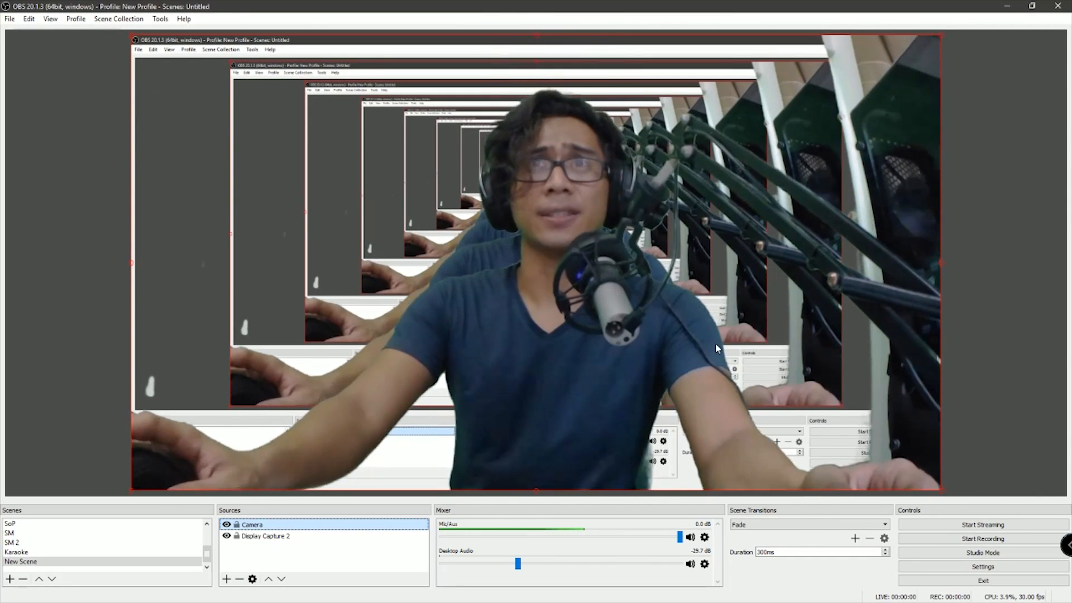
# - Toggle the visibility of the Display Capture 2 source to check the keyed camera, leaving the display capture hidden
pyautogui.click(227, 537)
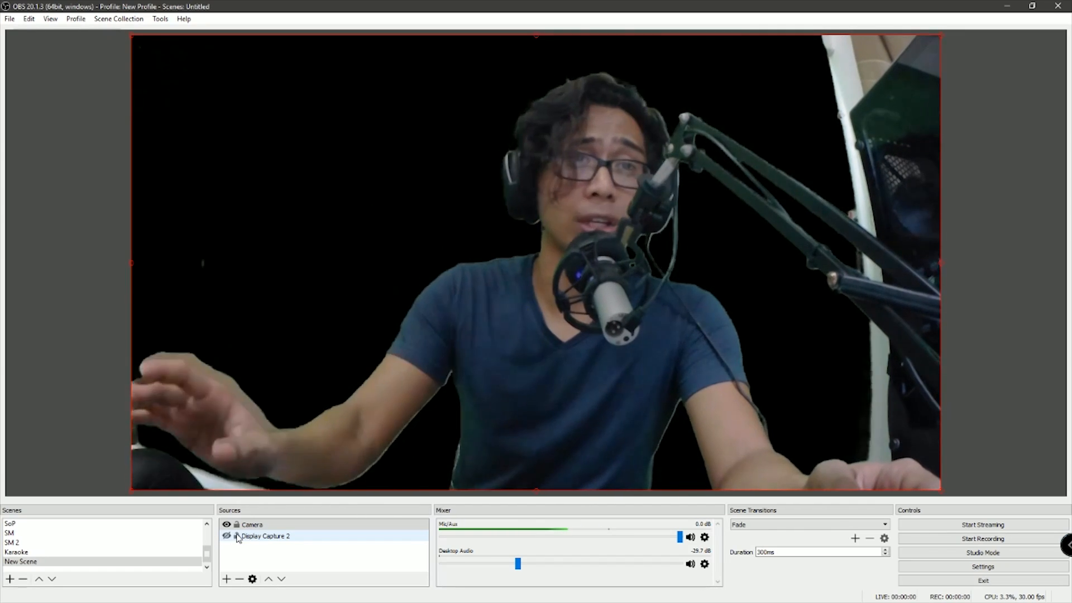
pyautogui.click(227, 537)
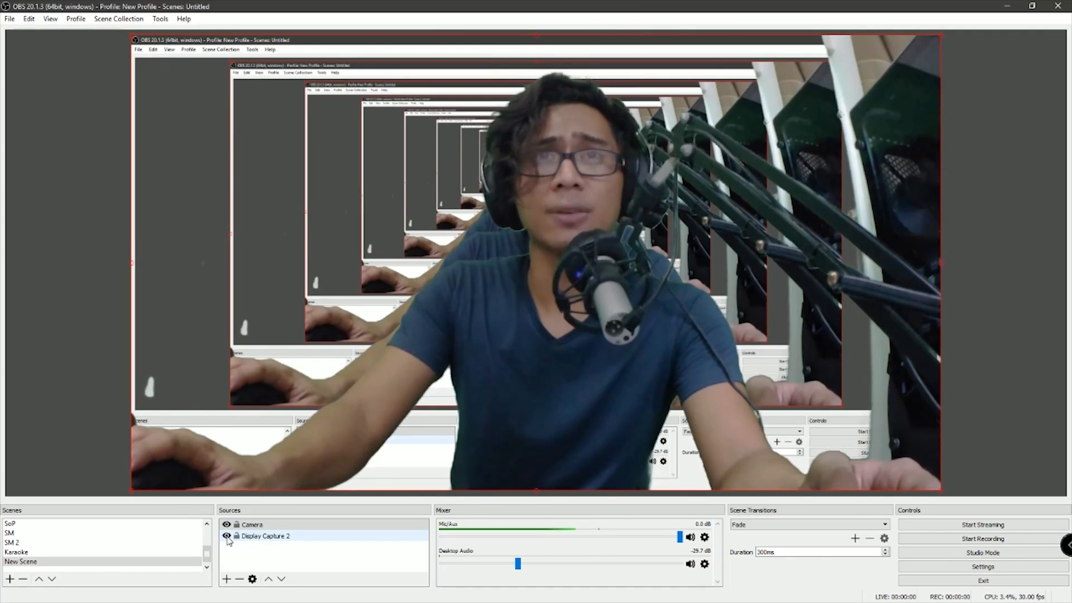
pyautogui.click(227, 537)
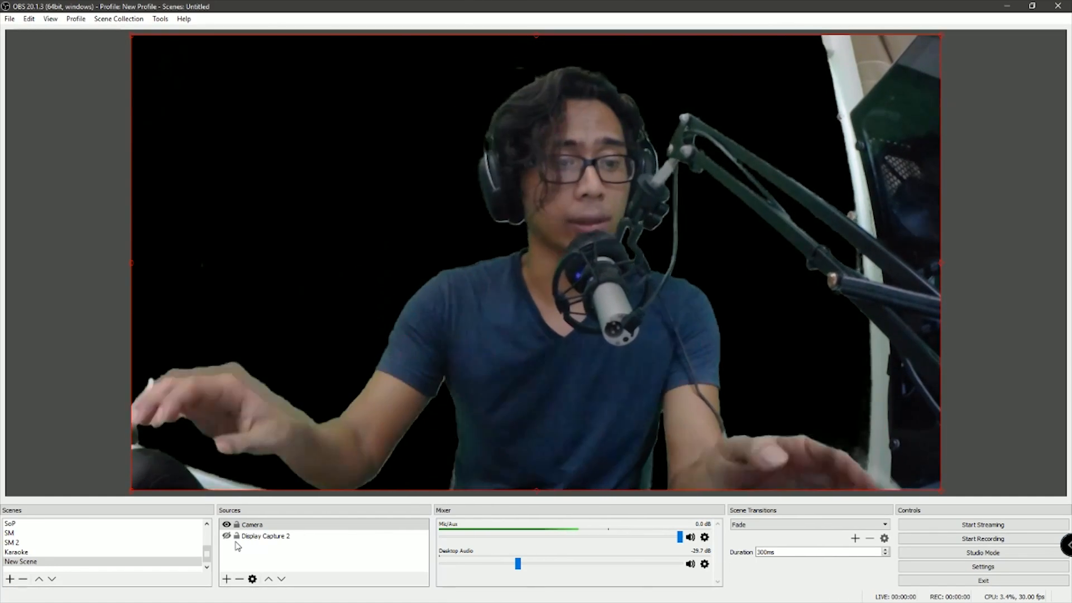
# - Try cropping the camera's right edge directly in the preview, and pull the edge back to the full frame
pyautogui.press('alt')
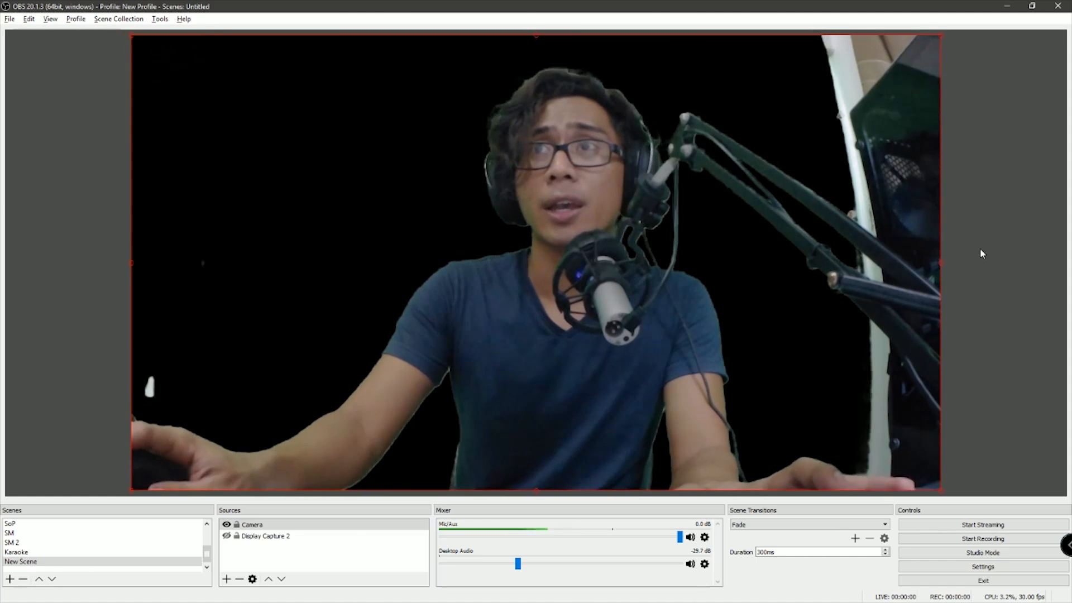
pyautogui.moveTo(940, 261); pyautogui.dragTo(861, 268)
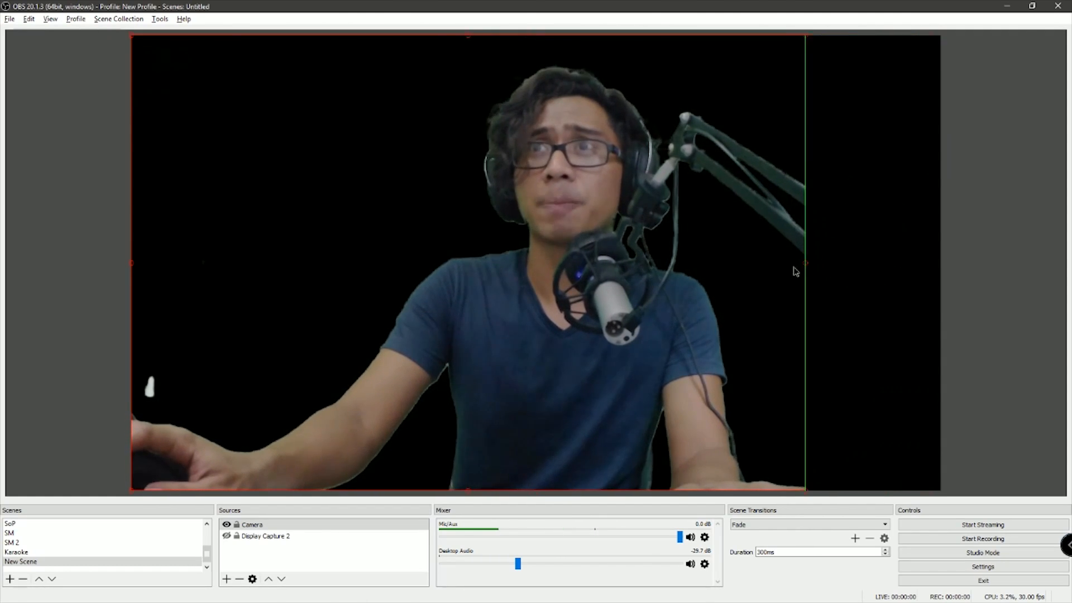
pyautogui.moveTo(802, 284); pyautogui.dragTo(977, 385)
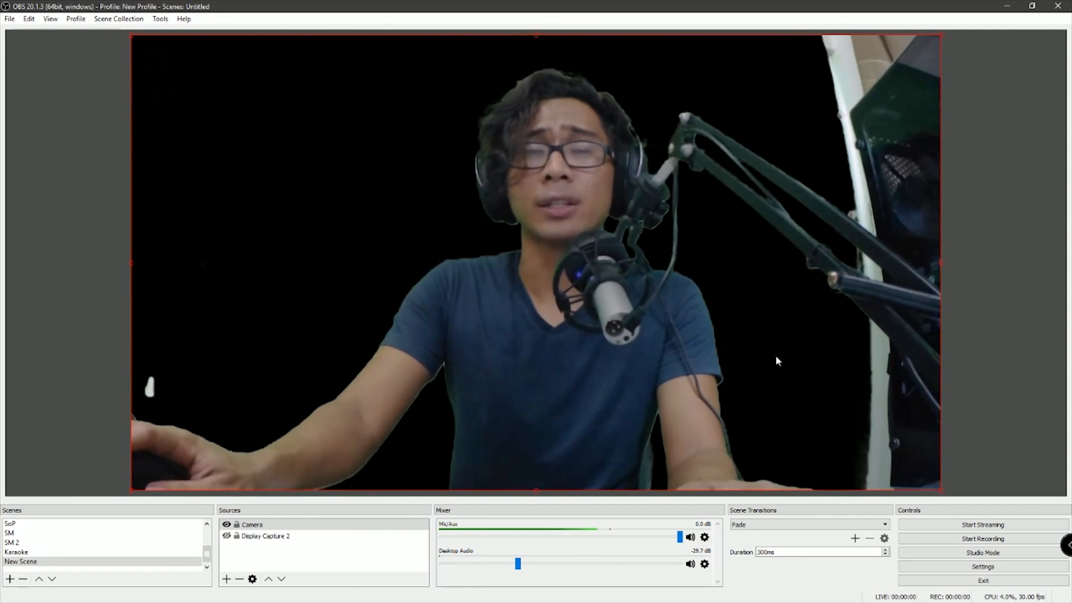
# - Open the camera's transform settings and set its right crop to 200
pyautogui.rightClick(590, 265)
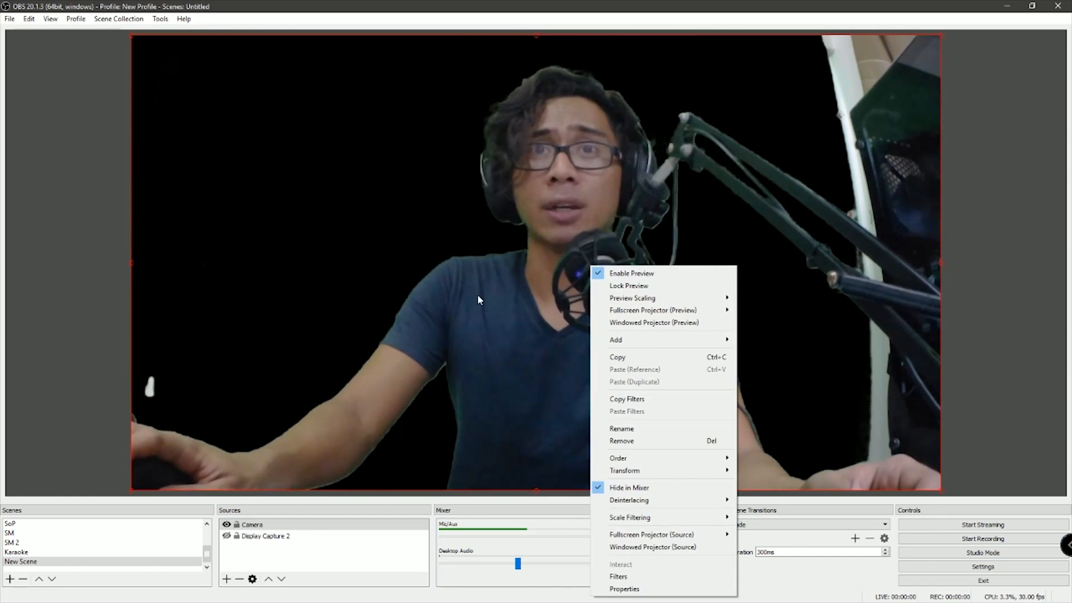
pyautogui.rightClick(338, 203)
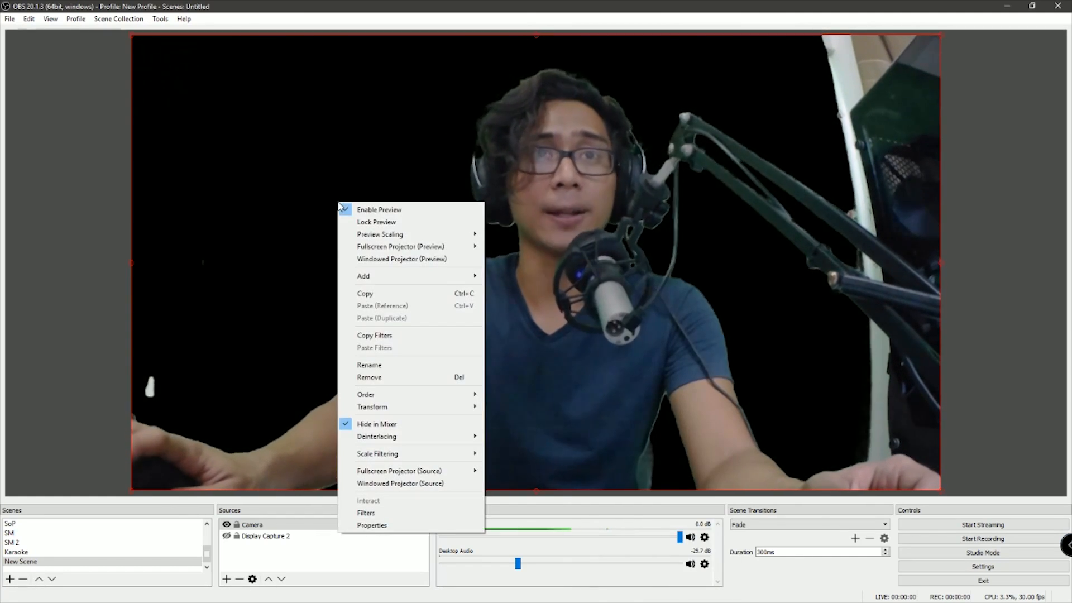
pyautogui.moveTo(429, 408)
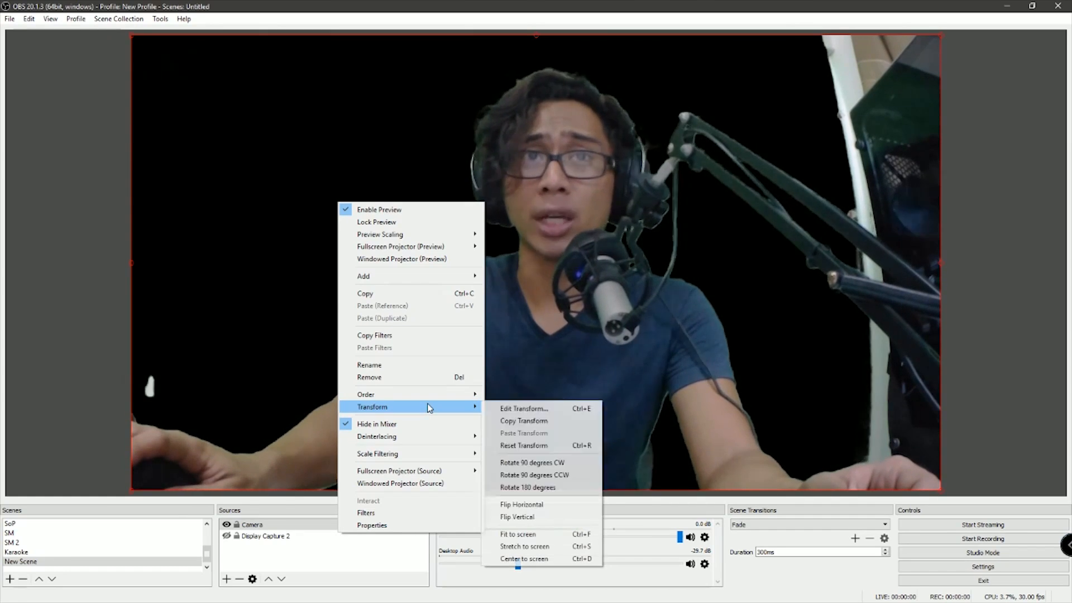
pyautogui.click(551, 411)
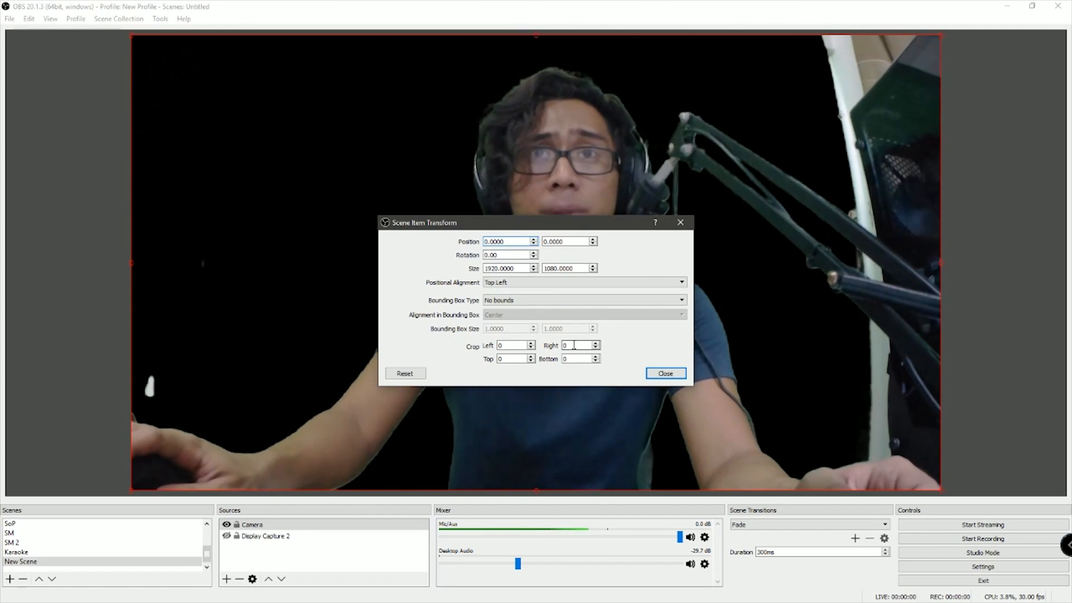
pyautogui.write('200')
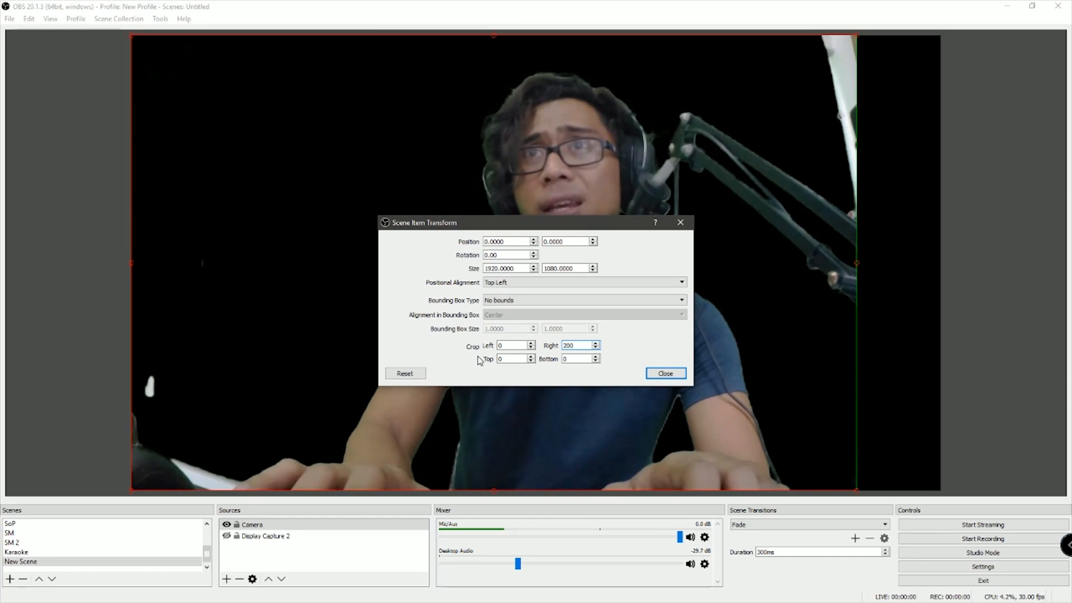
# - Try other right crop values for the camera such as 402, end on 3, and close the transform settings
pyautogui.press('BackSpace')
pyautogui.press('BackSpace')
pyautogui.write('4002')
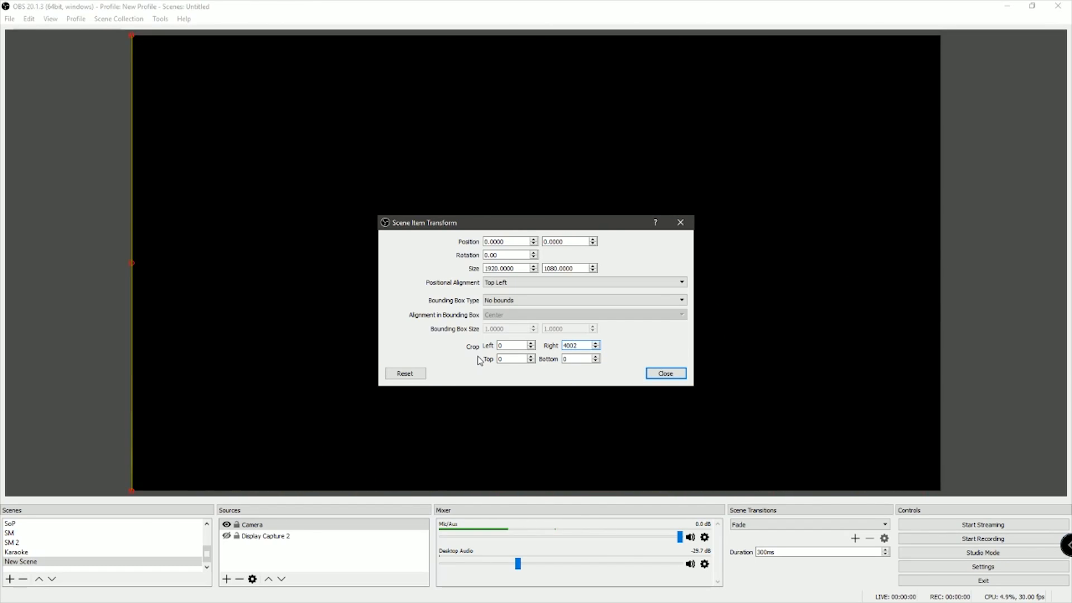
pyautogui.press('BackSpace')
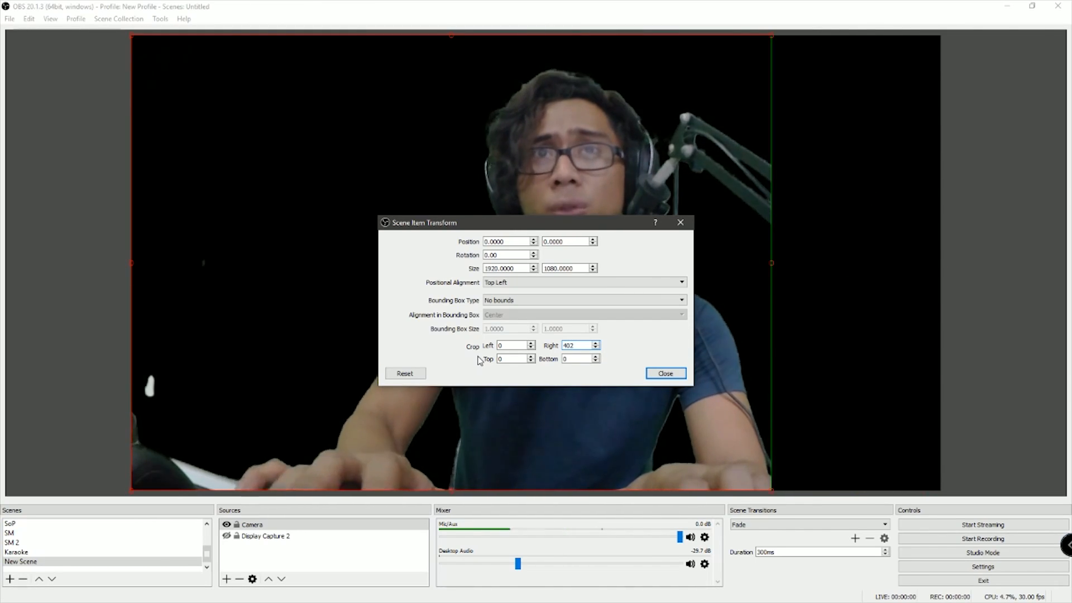
pyautogui.press('BackSpace')
pyautogui.press('Delete')
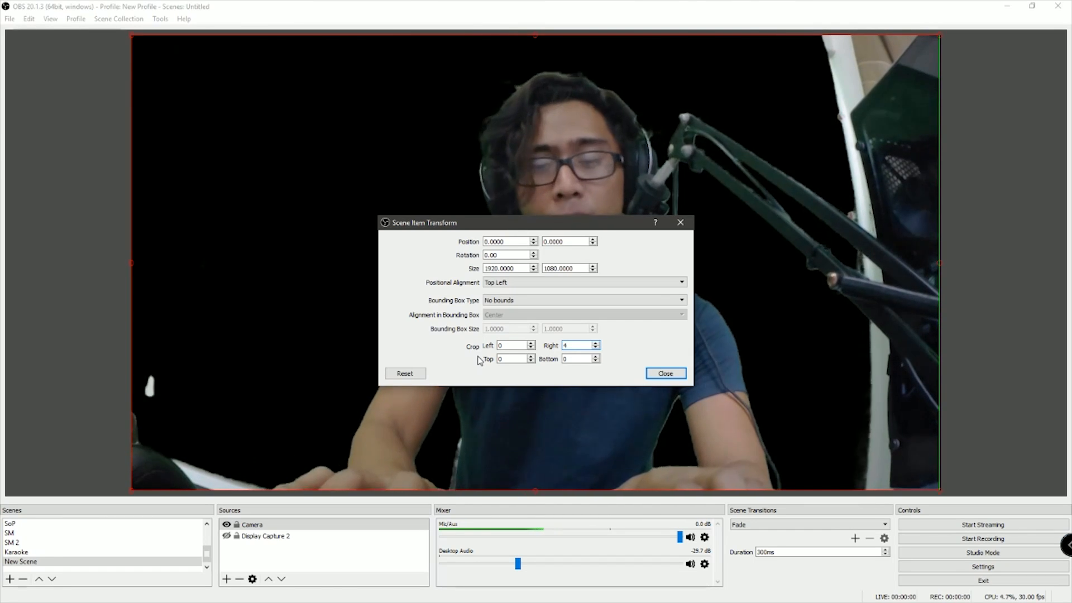
pyautogui.write('300')
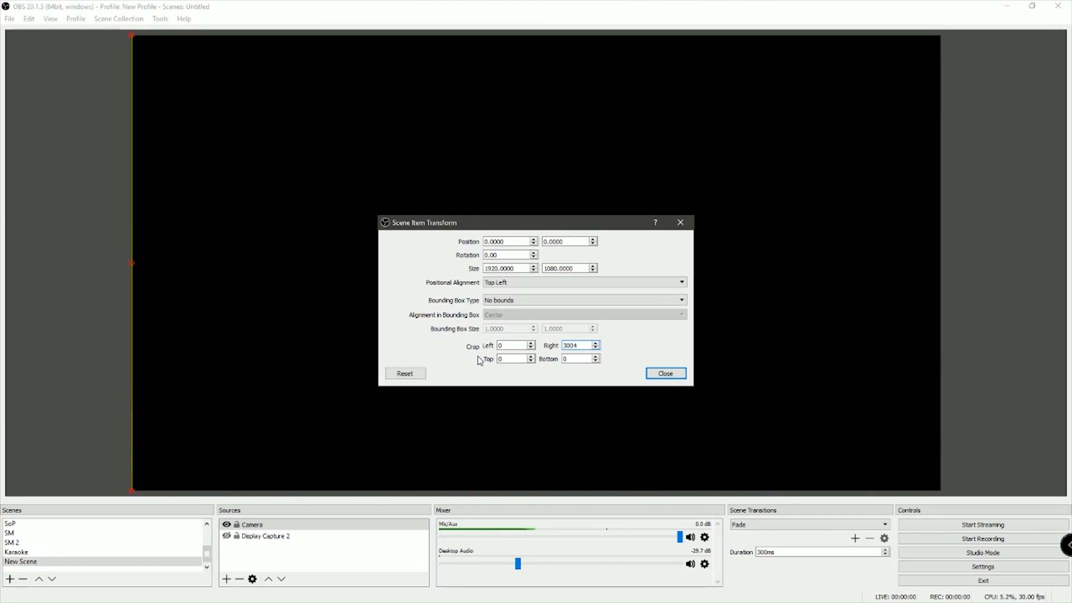
pyautogui.press('BackSpace')
pyautogui.press('BackSpace')
pyautogui.press('BackSpace')
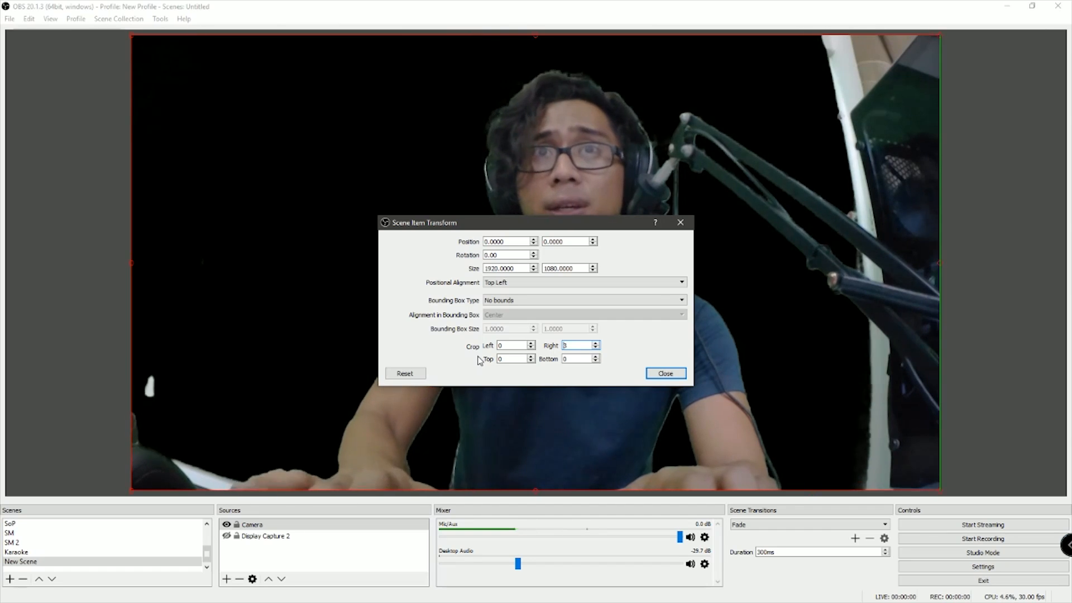
pyautogui.click(678, 373)
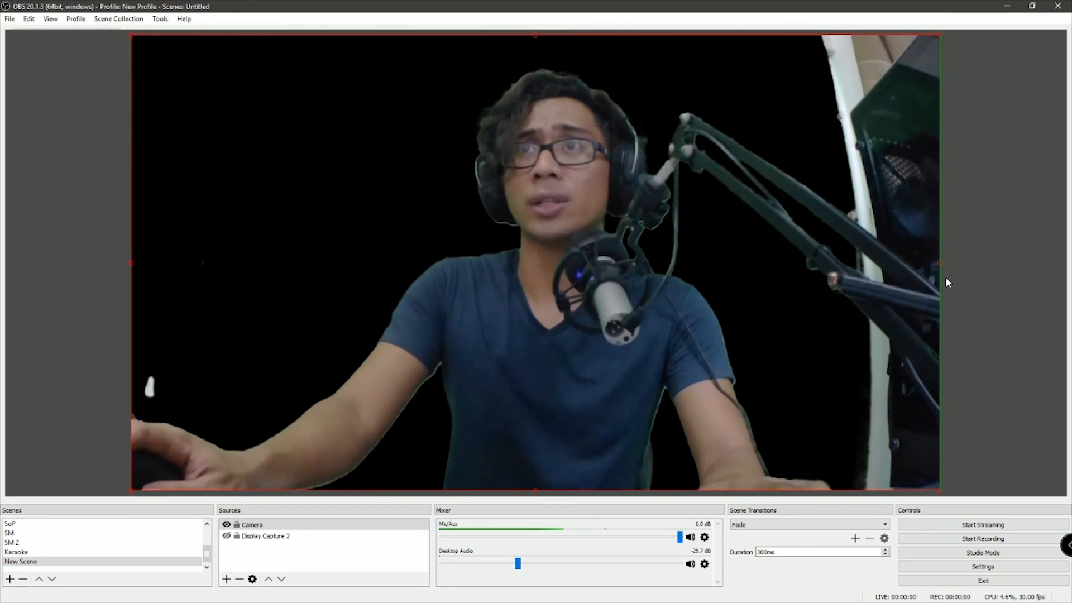
# - Crop the camera's right side up to the microphone arm and trim a narrow strip off its left side in the preview
pyautogui.moveTo(939, 257); pyautogui.dragTo(902, 304)
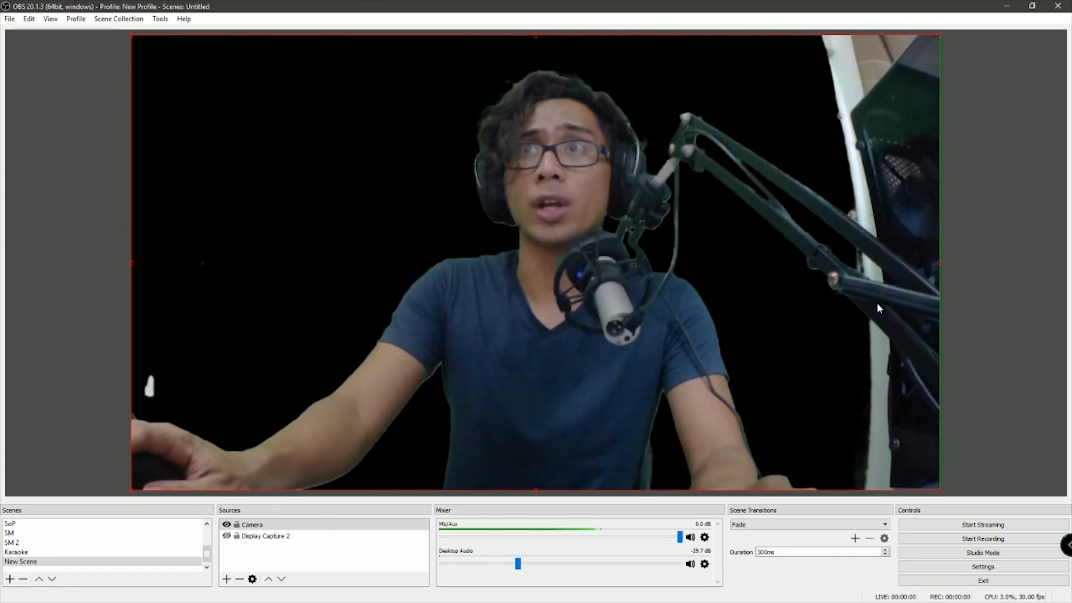
pyautogui.moveTo(940, 270); pyautogui.dragTo(813, 304)
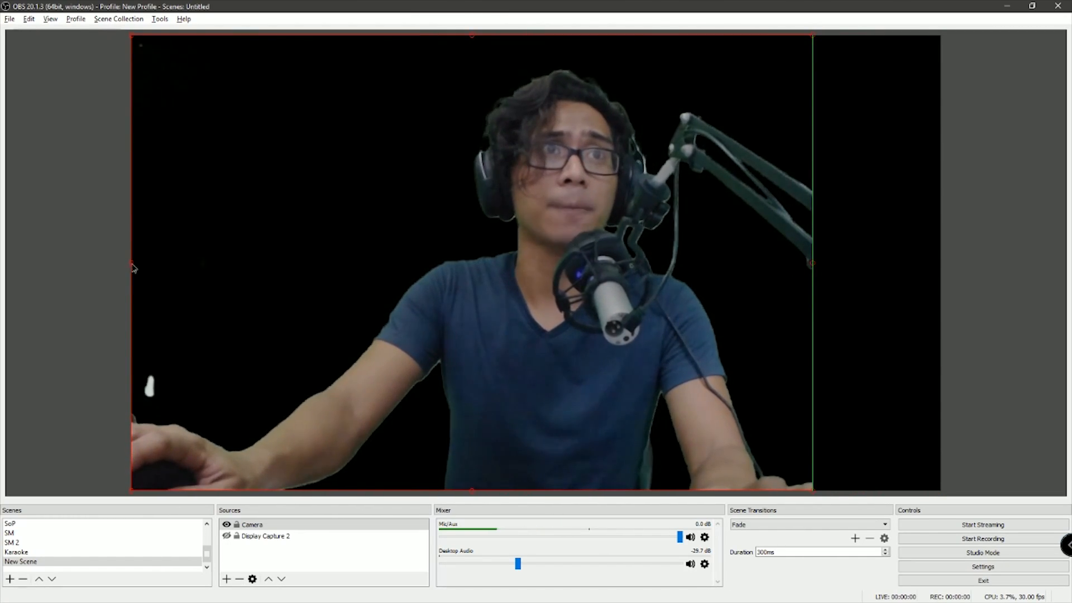
pyautogui.moveTo(133, 268); pyautogui.dragTo(166, 276)
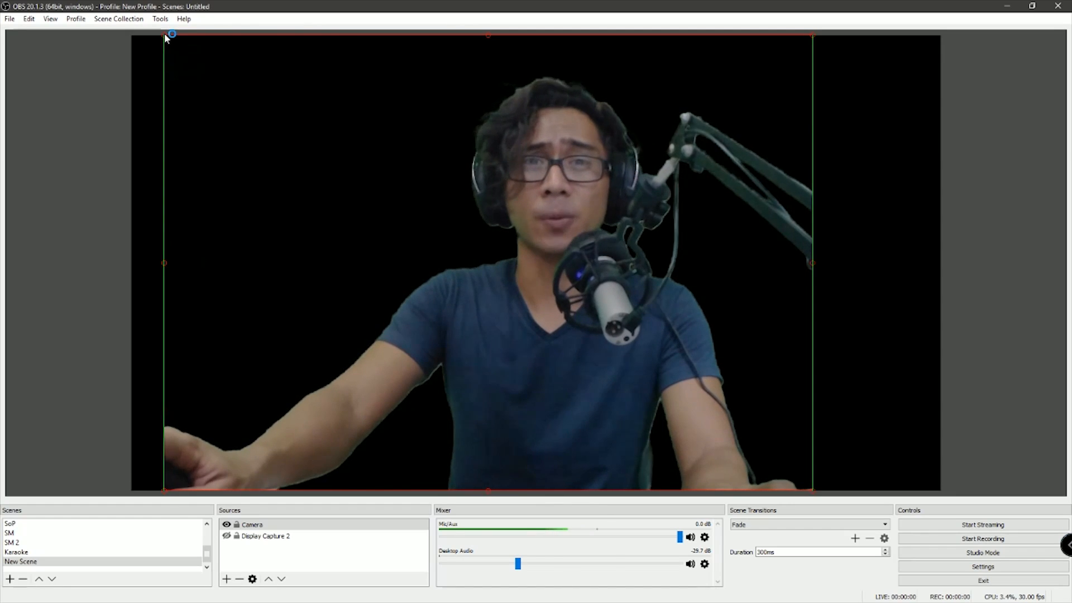
# - Shrink the camera to about two-fifths of the canvas width, place it in the canvas's lower-right corner, and show Display Capture 2 again
pyautogui.moveTo(165, 38); pyautogui.dragTo(494, 283)
pyautogui.moveTo(662, 365); pyautogui.dragTo(791, 390)
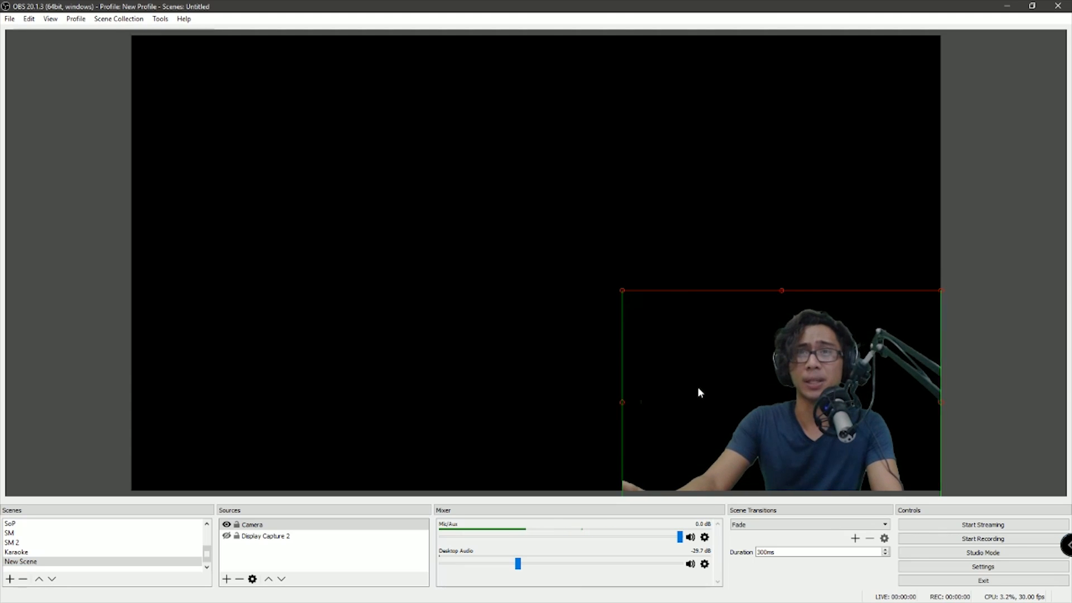
pyautogui.click(226, 536)
pyautogui.click(248, 525)
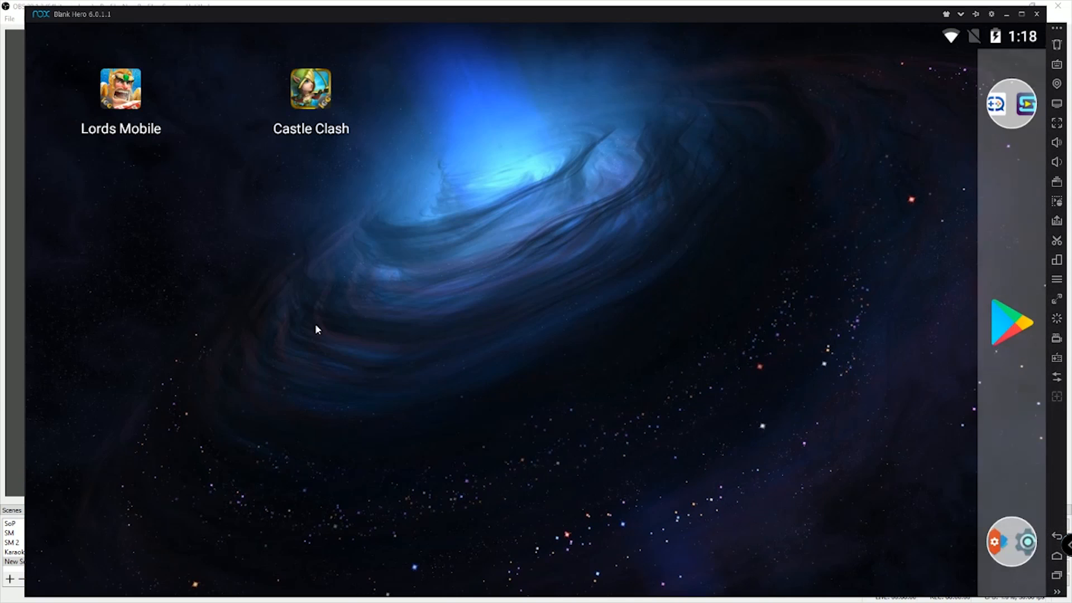
# - Launch Lords Mobile in the Nox emulator and minimize the emulator to return to OBS Studio
pyautogui.click(127, 99)
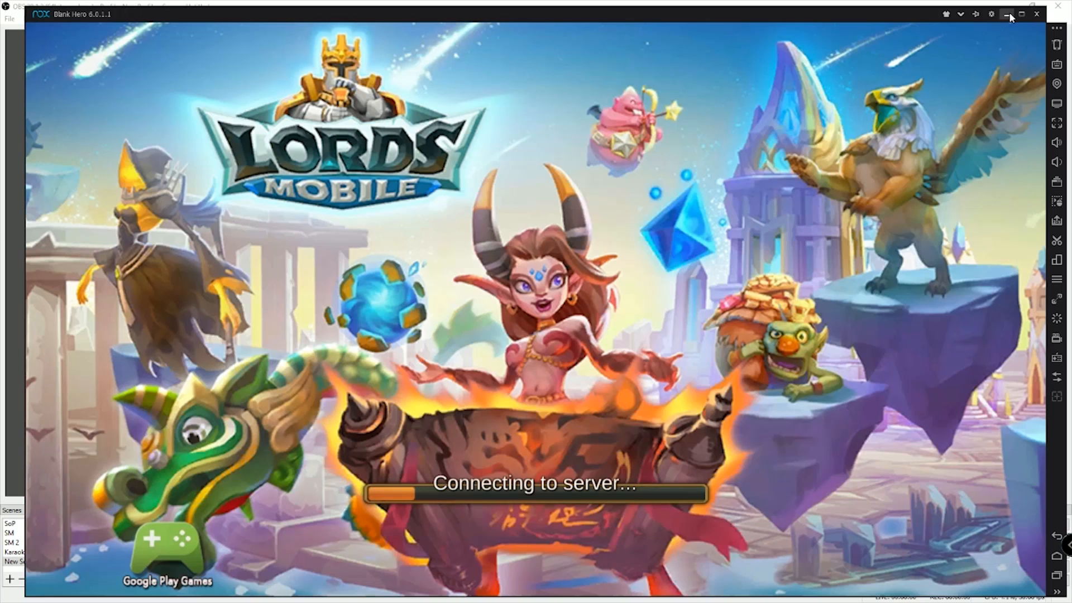
pyautogui.click(1009, 15)
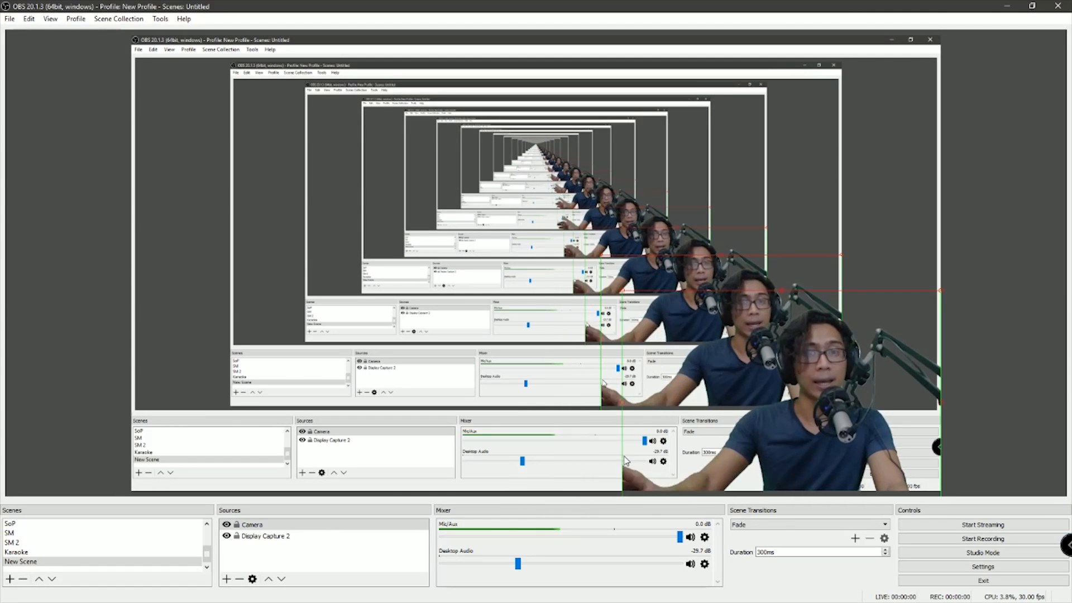
# - Add a new Game Capture source named Game Capture NOX to the scene
pyautogui.click(228, 536)
pyautogui.click(228, 537)
pyautogui.rightClick(287, 559)
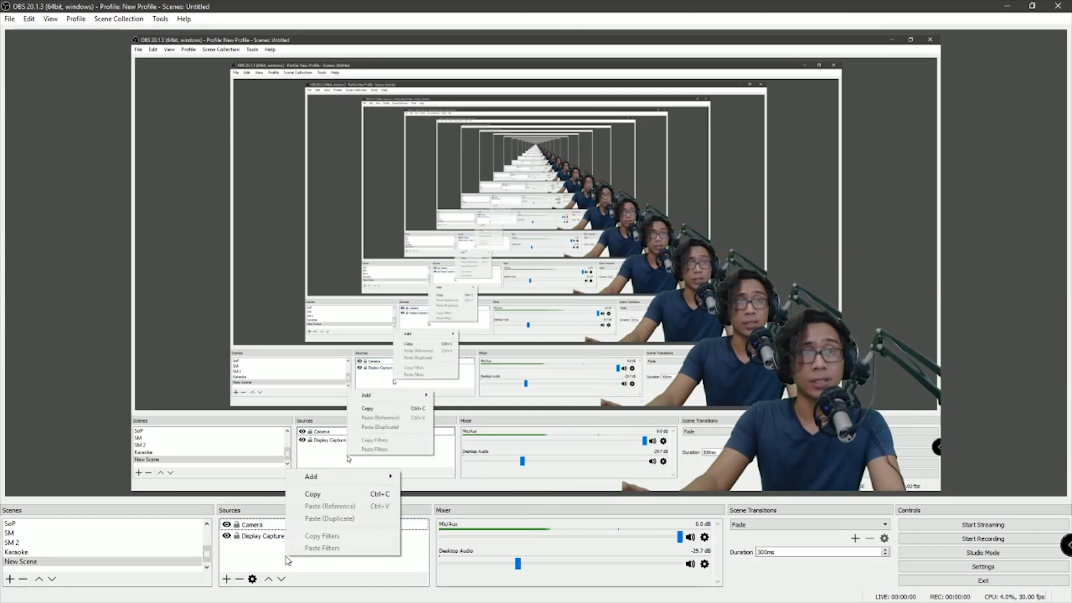
pyautogui.moveTo(358, 477)
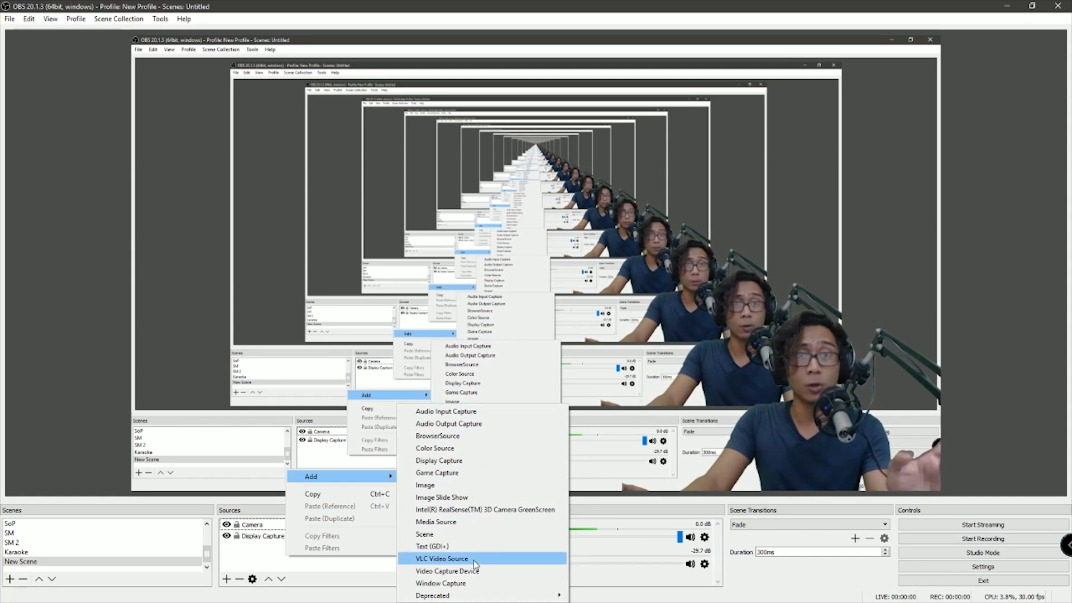
pyautogui.click(453, 473)
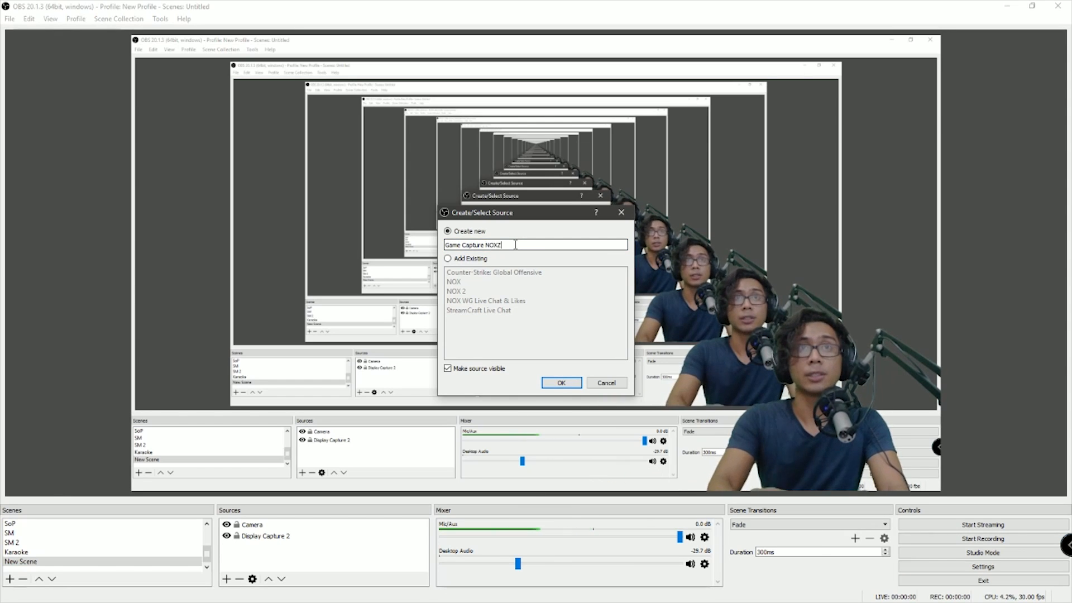
pyautogui.click(561, 383)
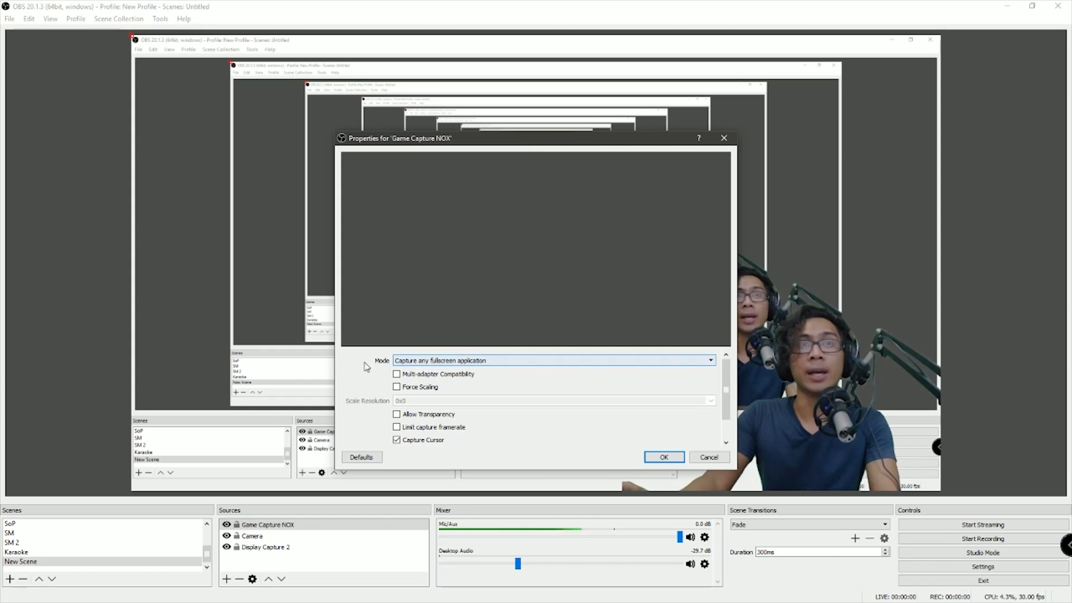
# - Set the game capture's mode to Capture specific window and choose the Nox.exe window
pyautogui.click(534, 361)
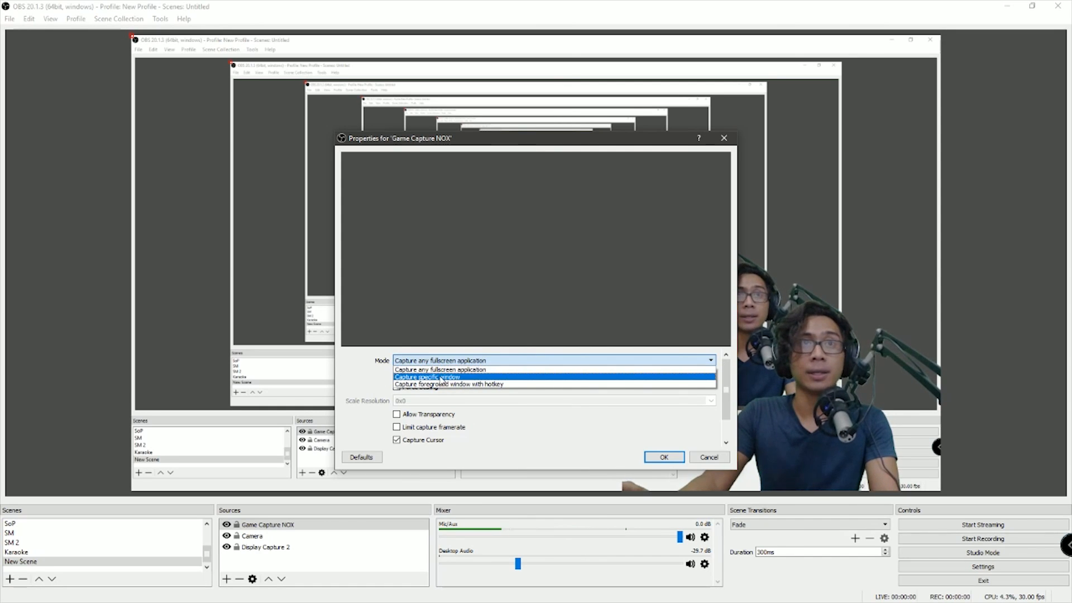
pyautogui.click(477, 378)
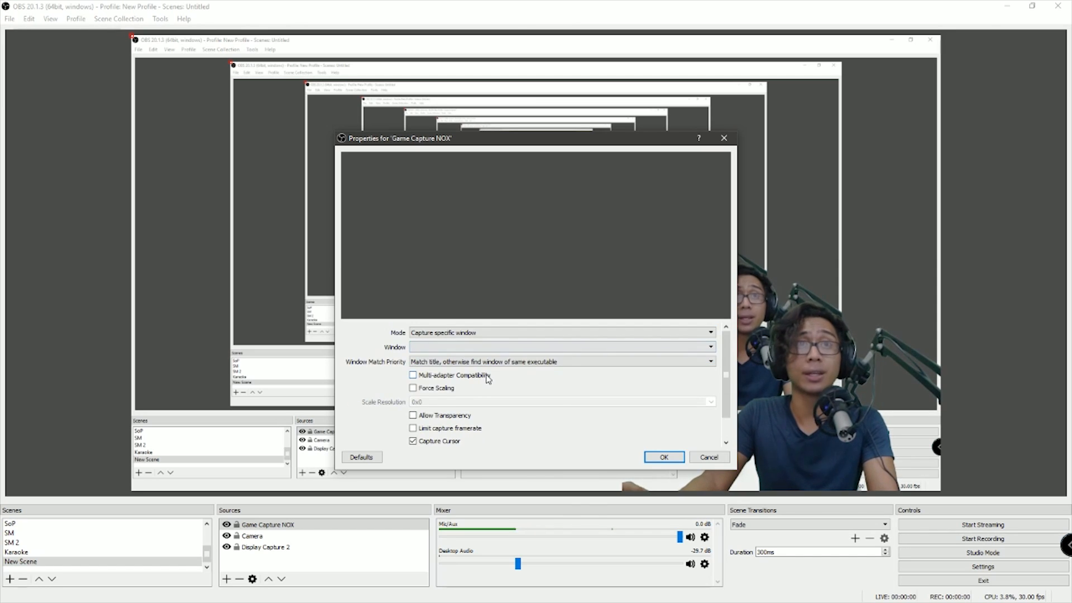
pyautogui.click(507, 347)
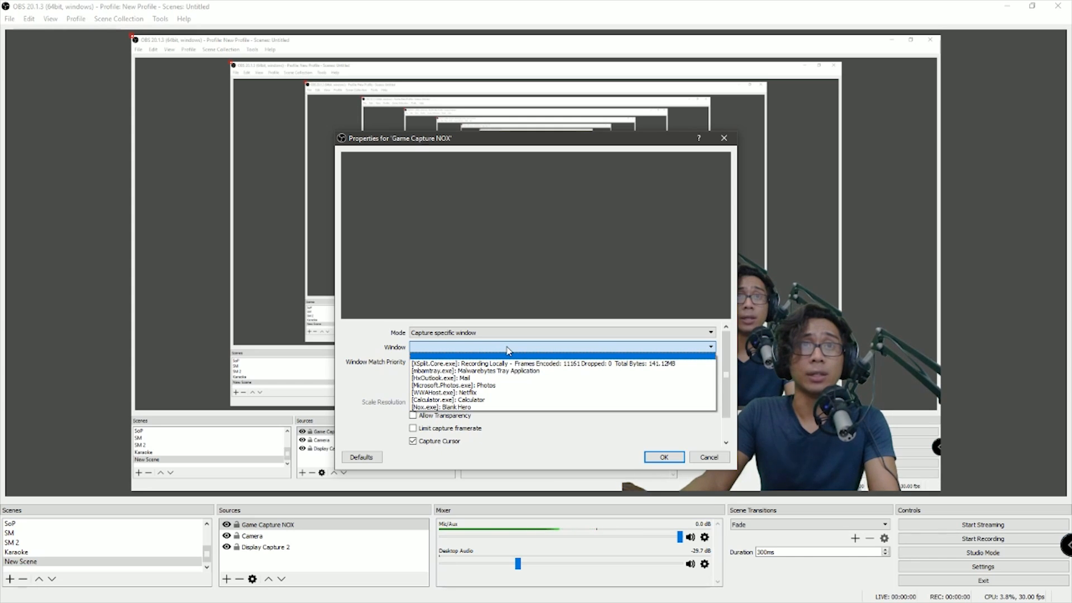
pyautogui.click(484, 407)
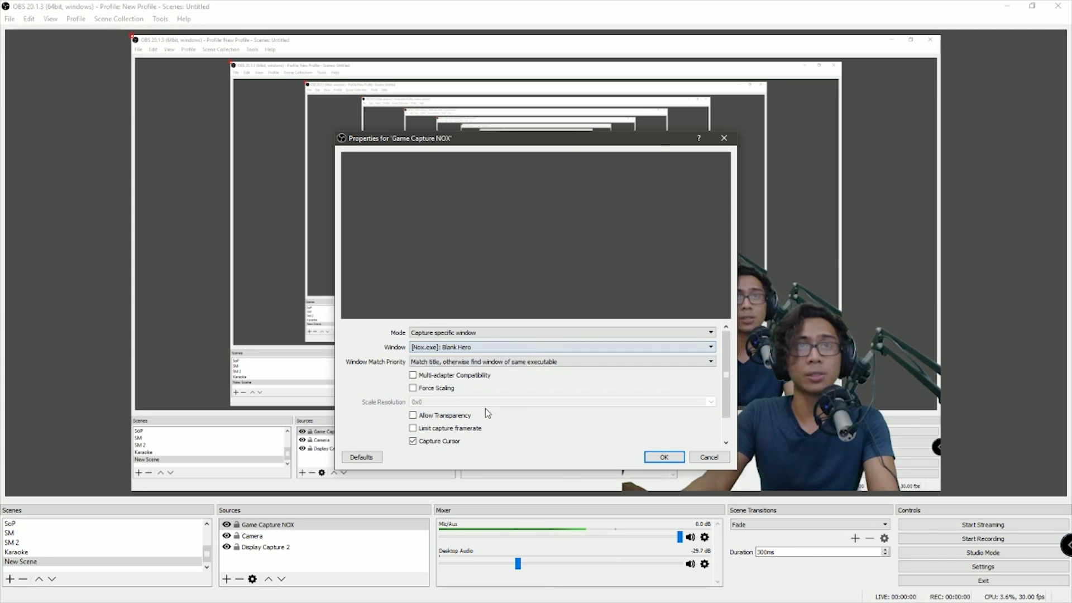
# - Set the window match priority to Window title must match and confirm the game capture's properties
pyautogui.click(522, 363)
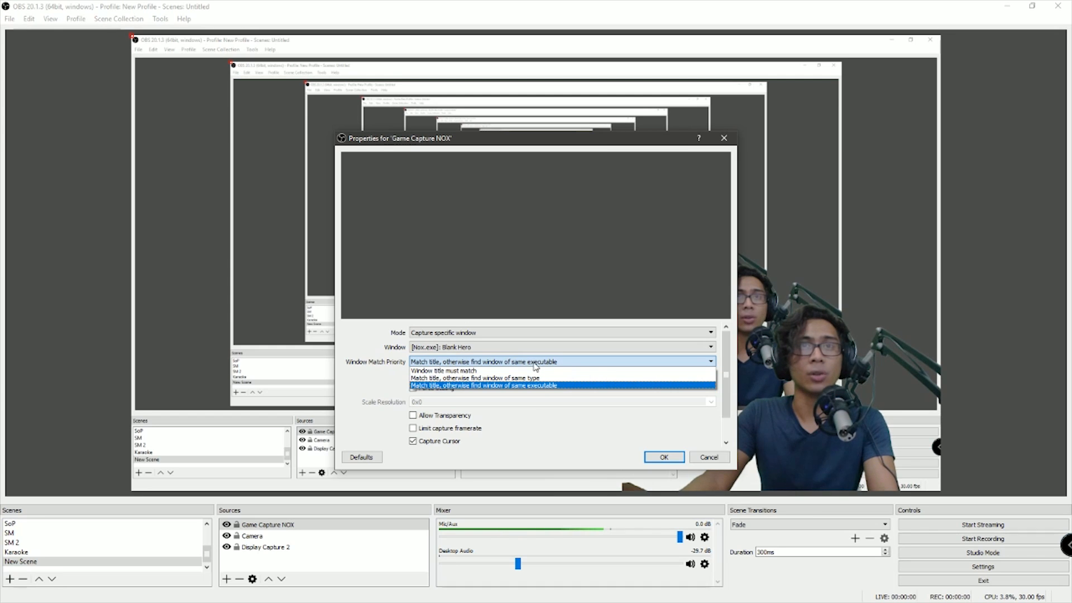
pyautogui.click(580, 424)
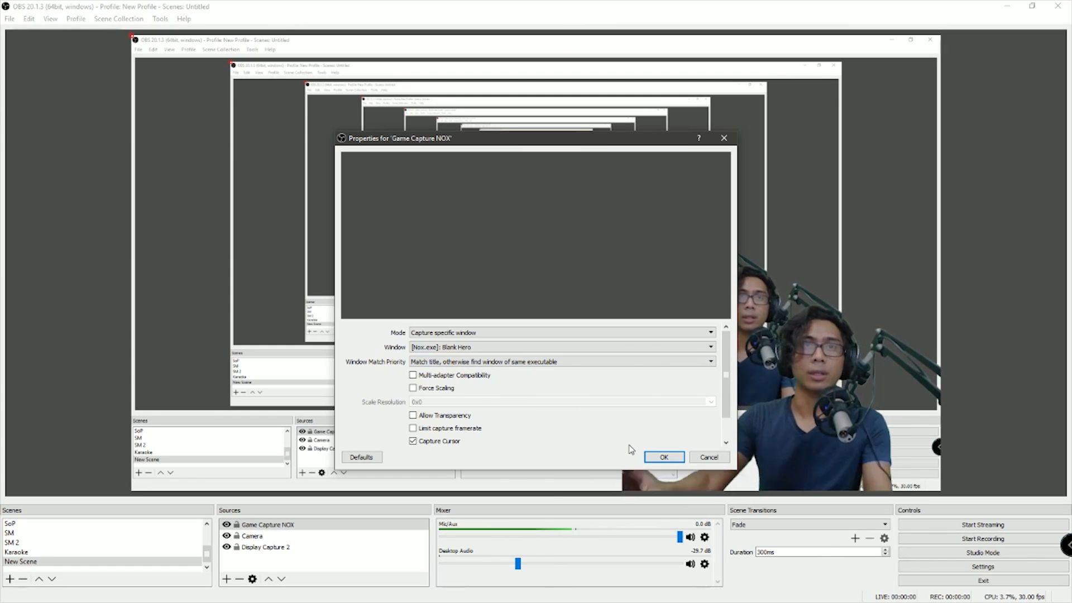
pyautogui.click(601, 364)
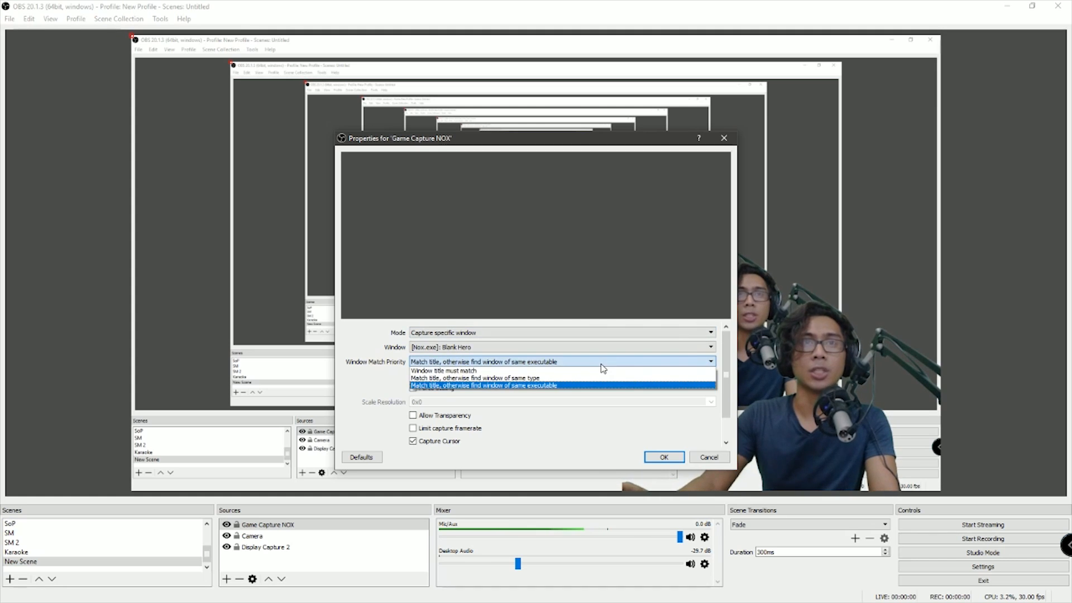
pyautogui.click(552, 371)
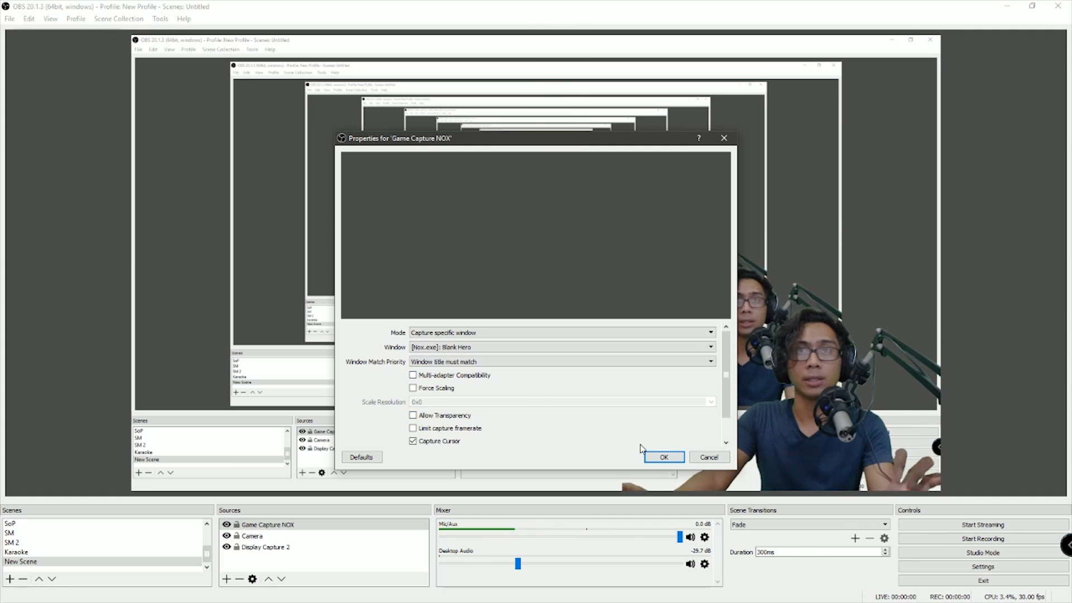
pyautogui.click(664, 457)
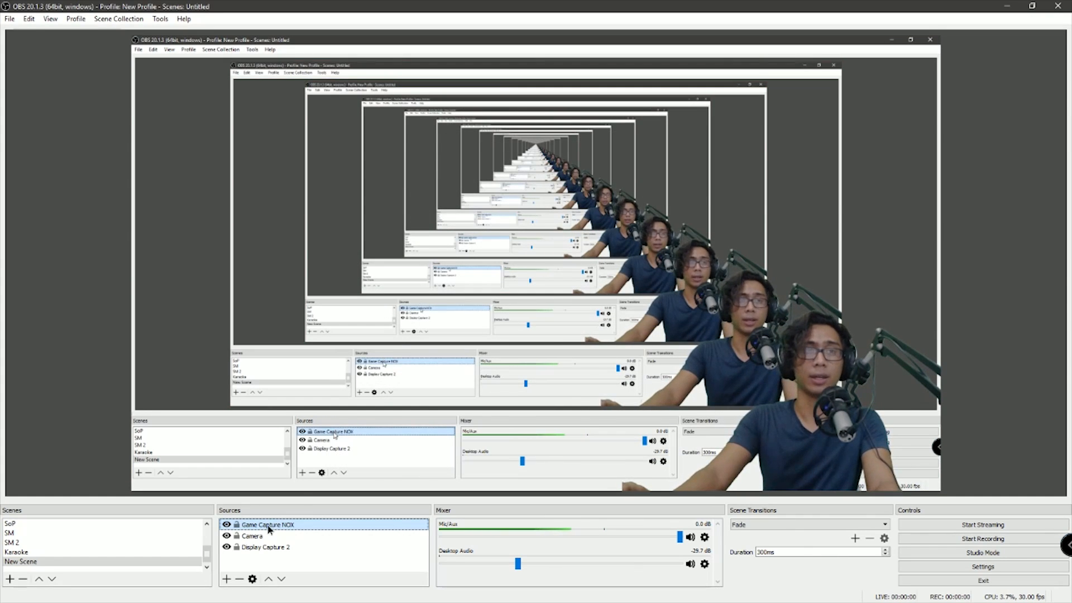
# - Move the Game Capture NOX source directly below Camera, bring up the Nox emulator briefly, and return to OBS Studio
pyautogui.moveTo(268, 525); pyautogui.dragTo(273, 544)
pyautogui.hotkey('alt', 'Tab')
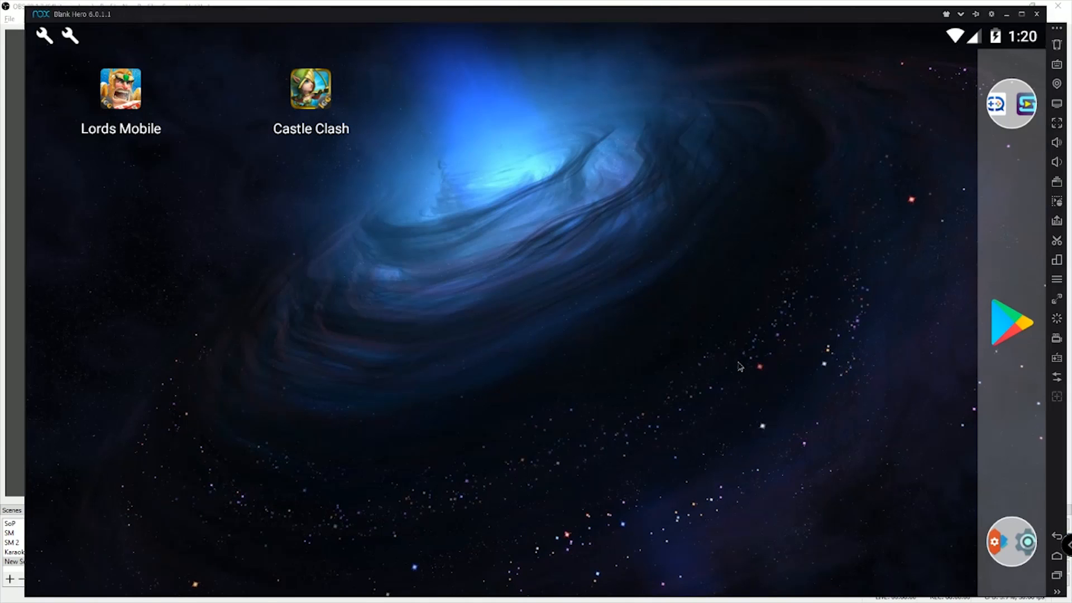
pyautogui.hotkey('alt', 'Tab')
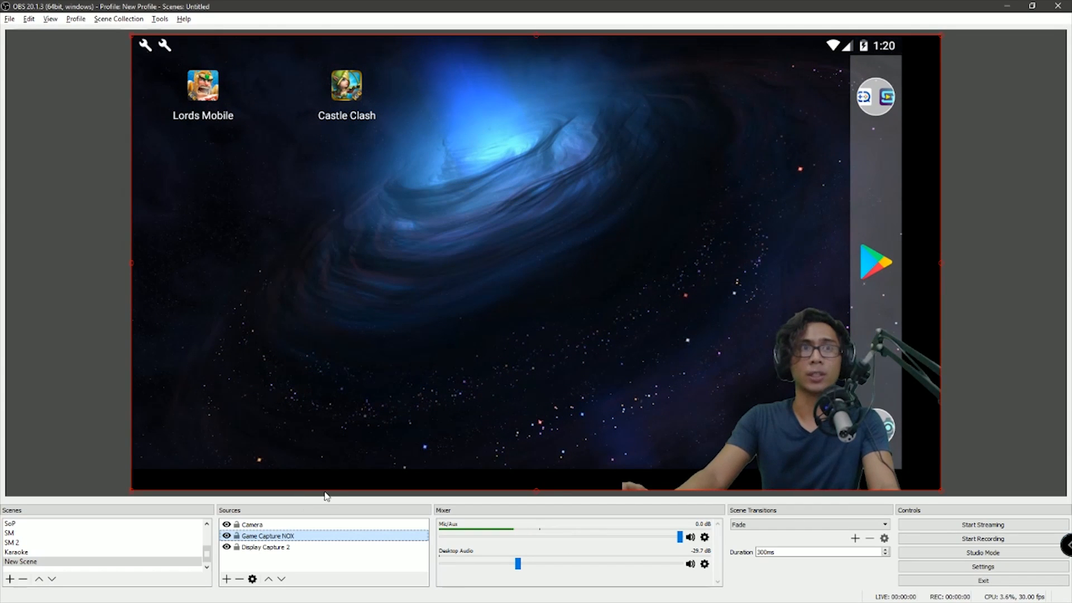
# - Launch Lords Mobile in the Nox emulator, close its Mystic Merging offer, and return to OBS Studio
pyautogui.hotkey('alt', 'Tab')
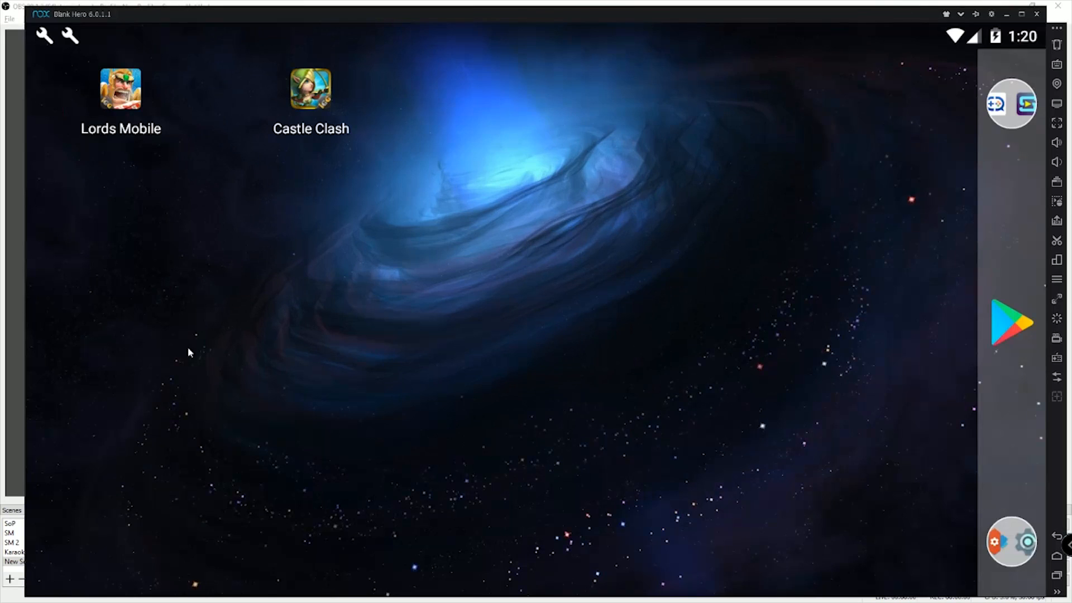
pyautogui.click(121, 92)
pyautogui.hotkey('alt', 'Tab')
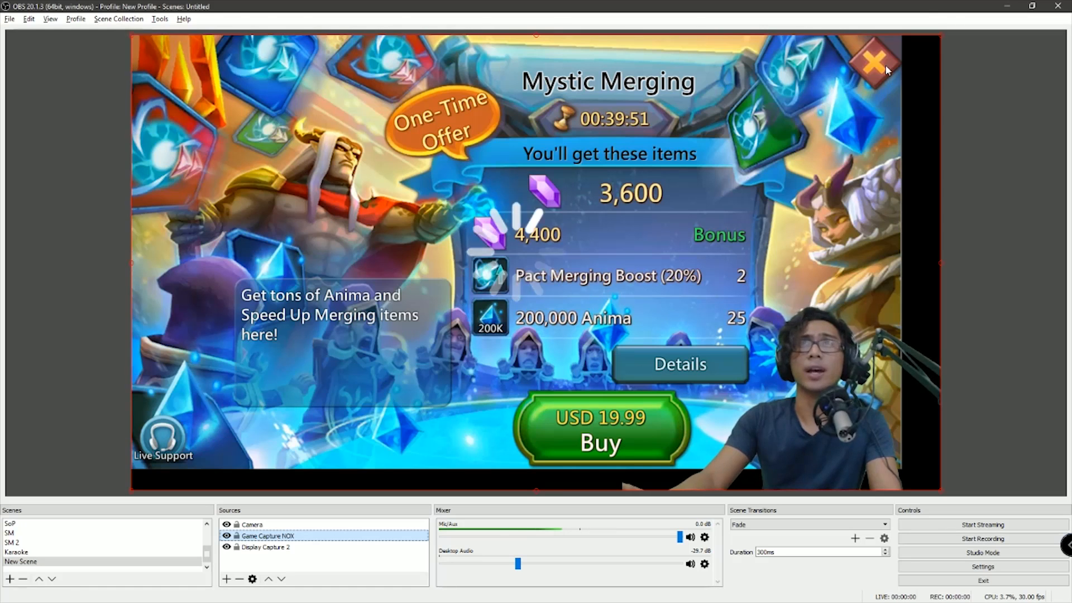
pyautogui.hotkey('alt', 'Tab')
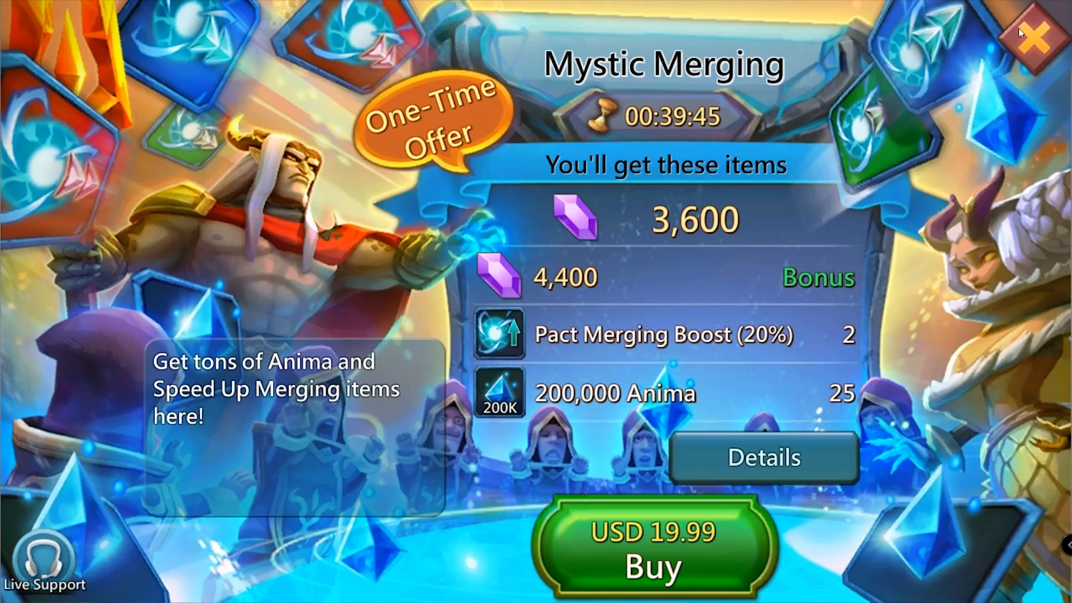
pyautogui.click(1020, 32)
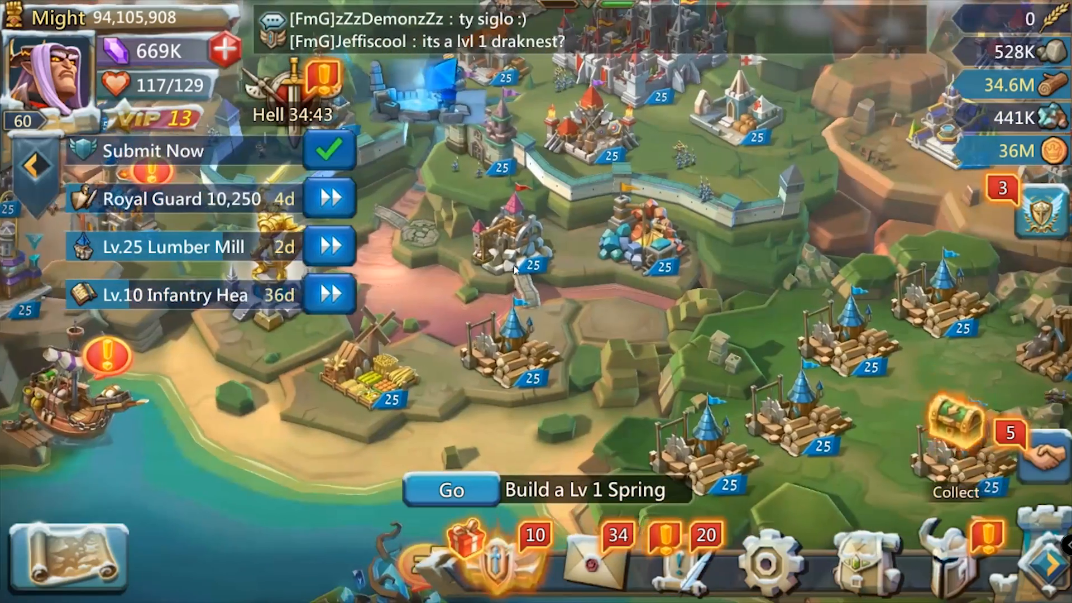
pyautogui.hotkey('alt', 'Tab')
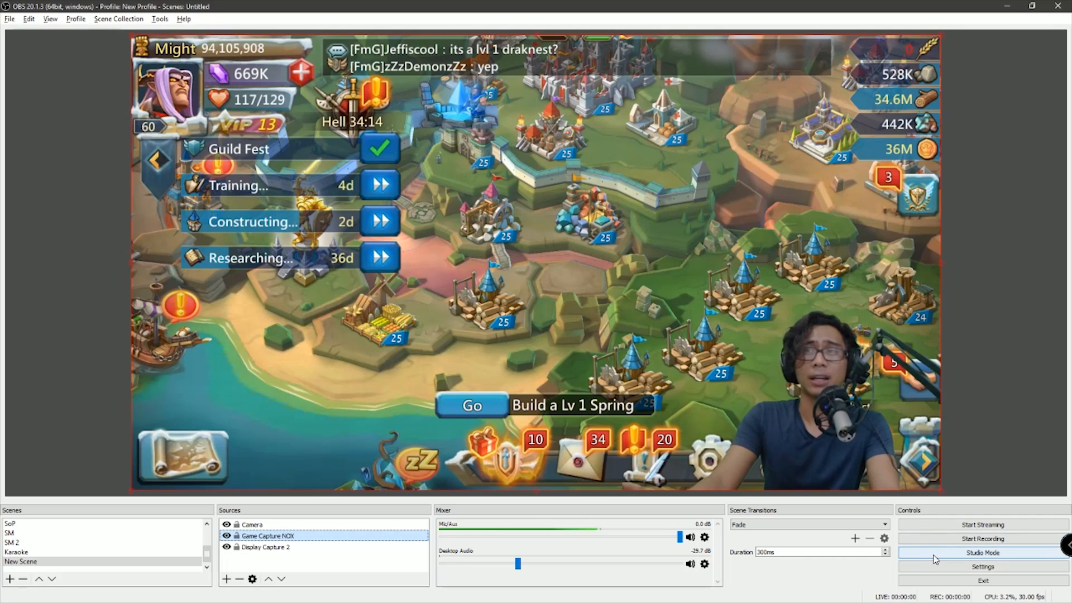
# - Open the stream settings, turn on Show all services, and review the available streaming services
pyautogui.click(960, 568)
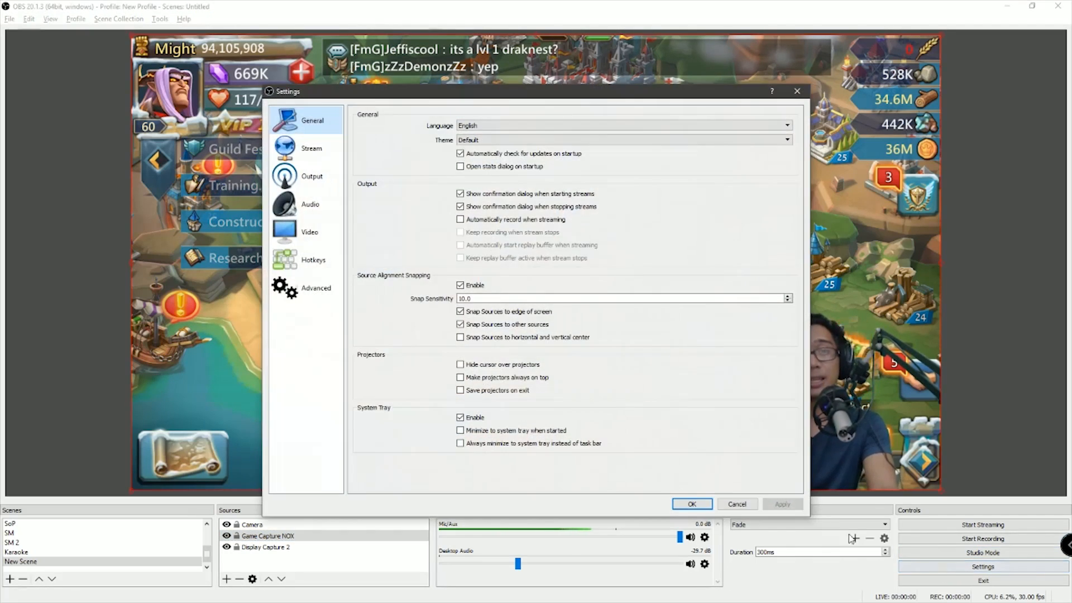
pyautogui.click(310, 154)
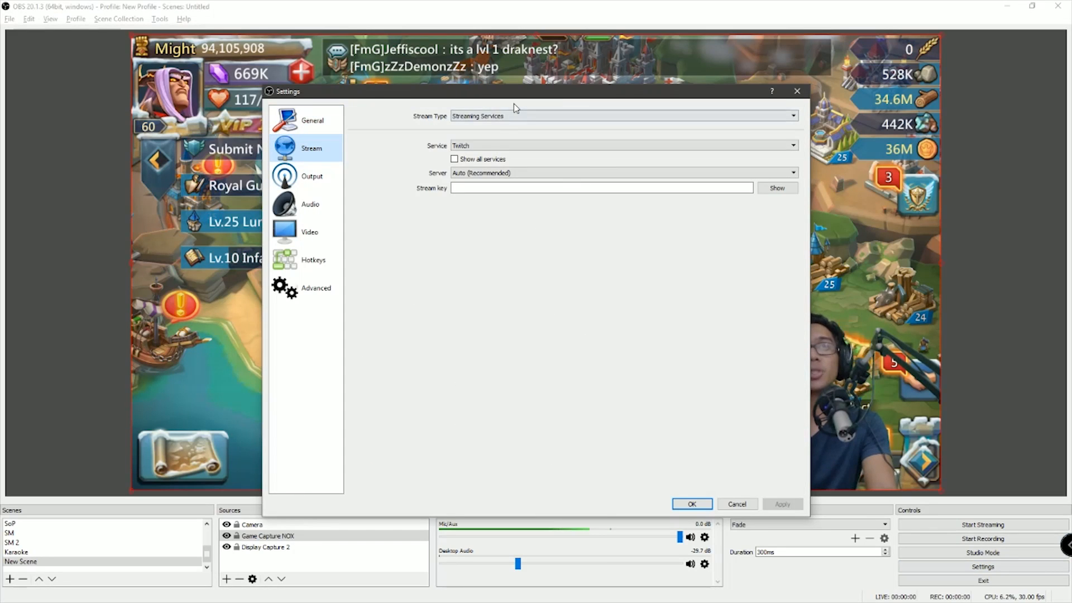
pyautogui.moveTo(526, 97); pyautogui.dragTo(536, 116)
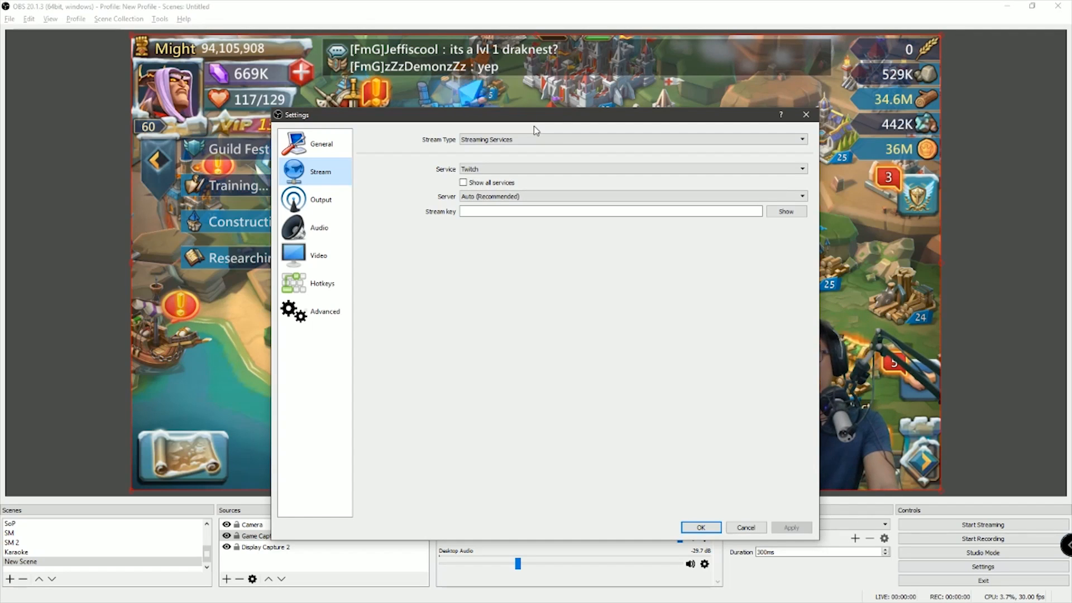
pyautogui.click(573, 141)
pyautogui.click(573, 142)
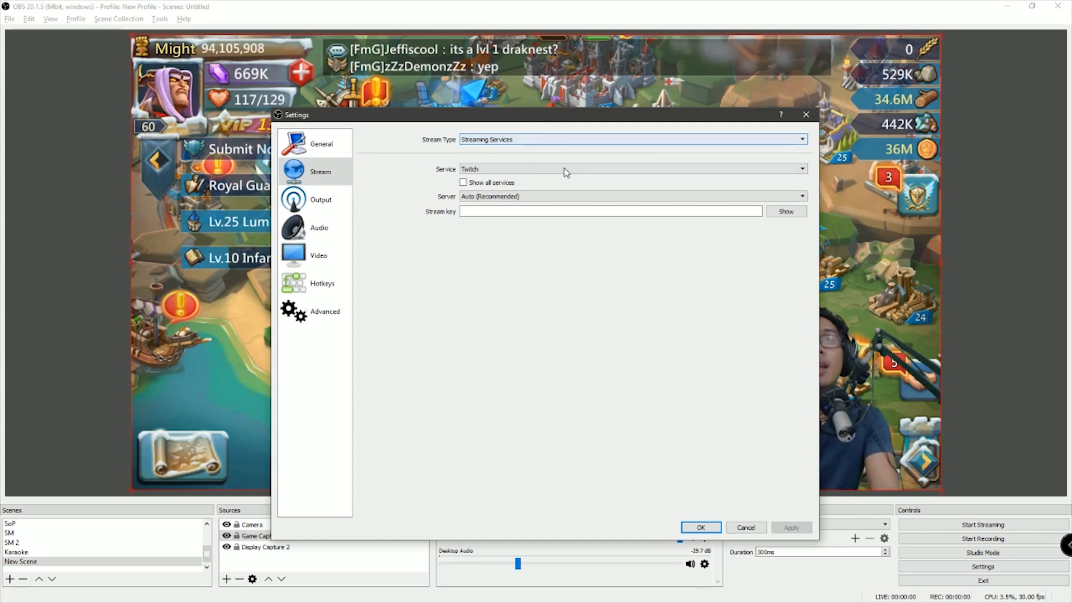
pyautogui.click(565, 170)
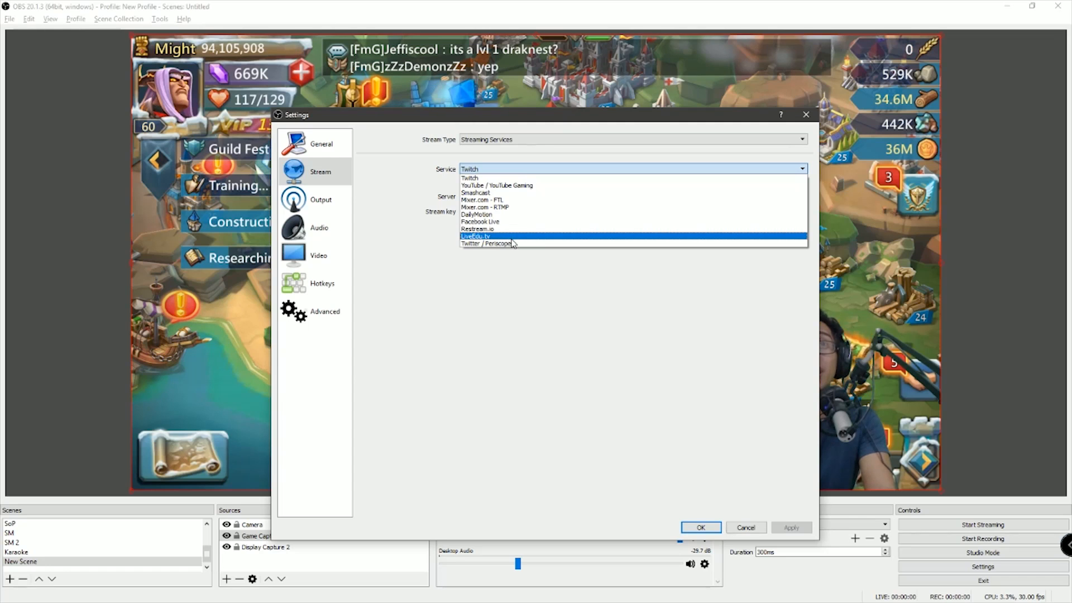
pyautogui.click(532, 282)
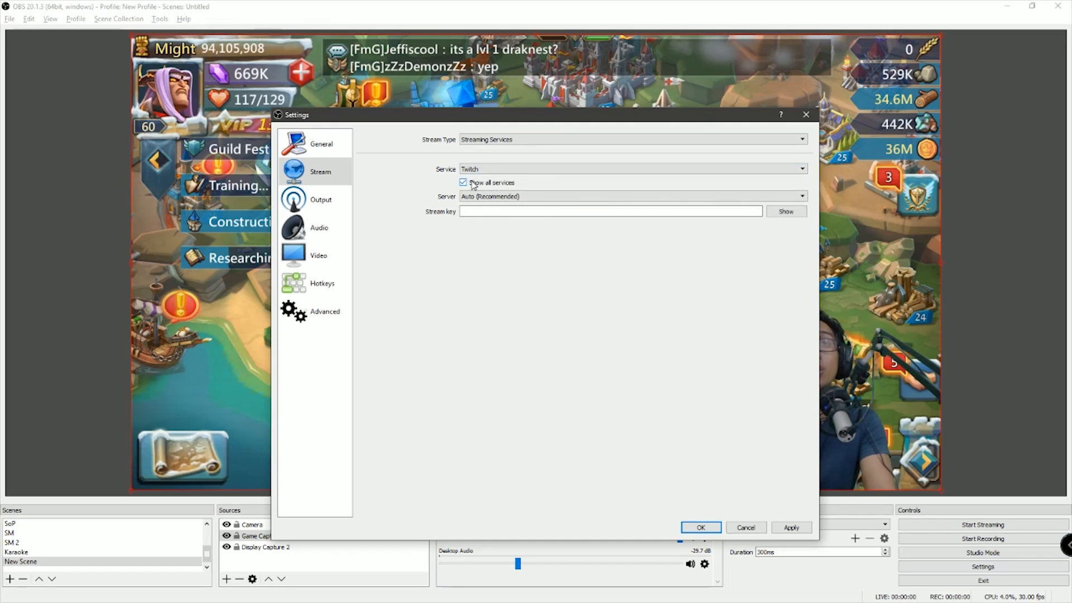
pyautogui.click(511, 169)
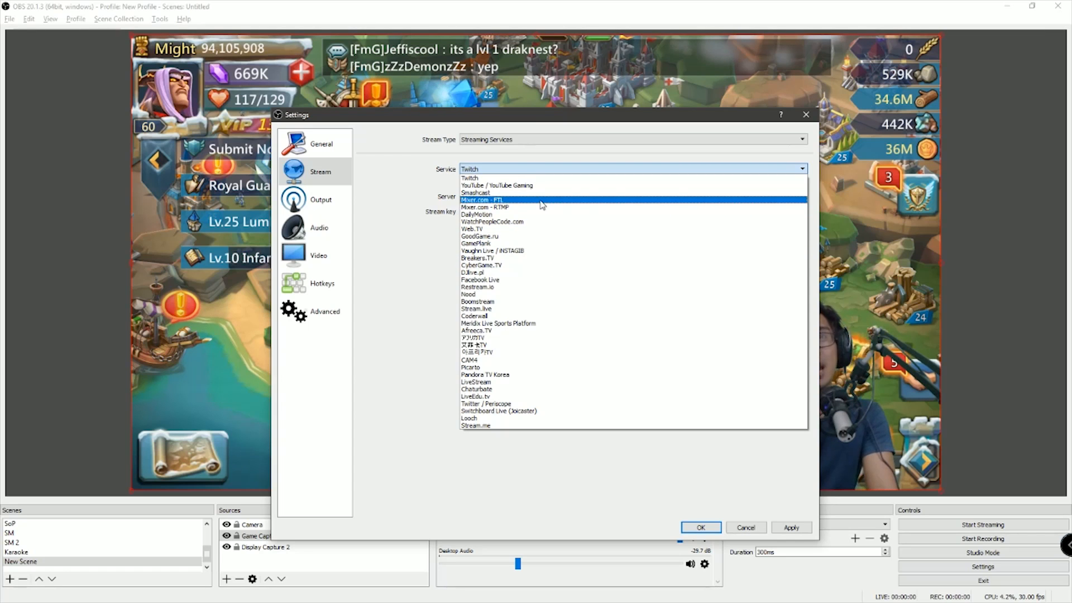
pyautogui.press('Escape')
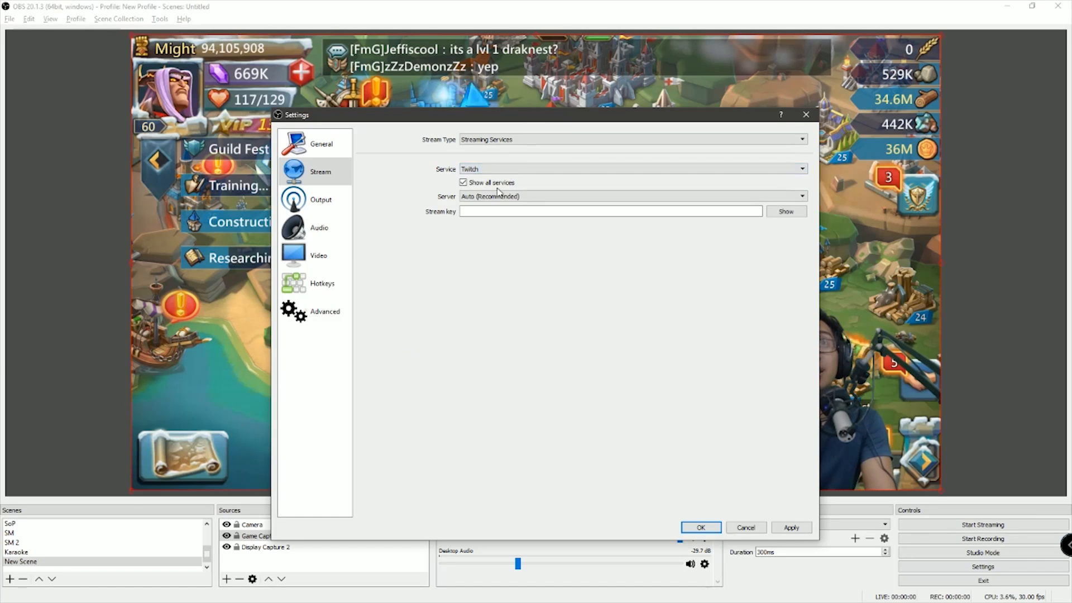
# - Set the stream type to Custom Streaming Server and select the server URL field for entry
pyautogui.click(517, 139)
pyautogui.click(518, 152)
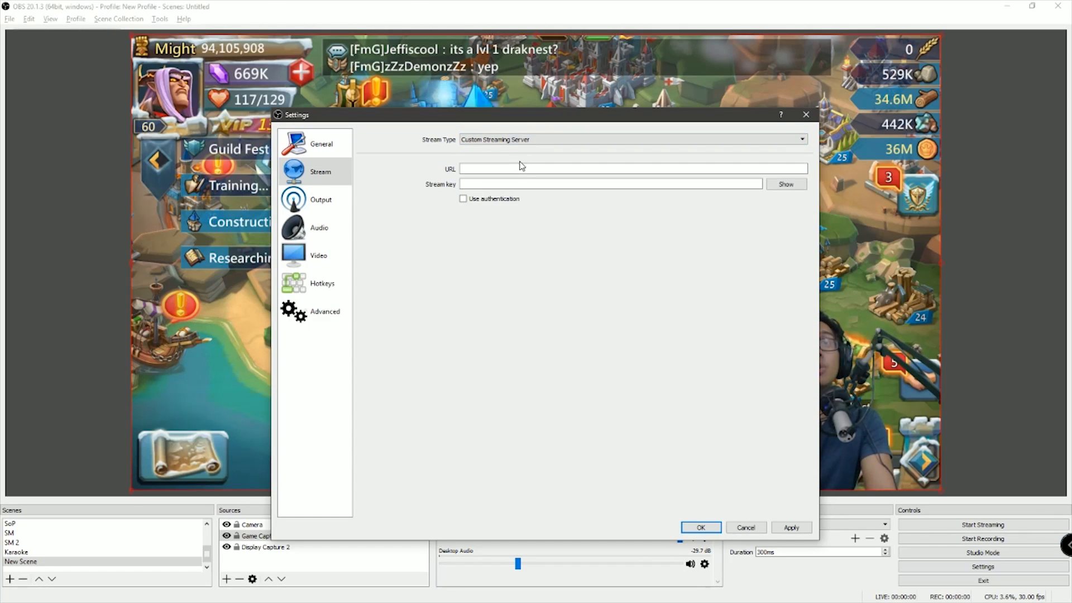
pyautogui.click(525, 169)
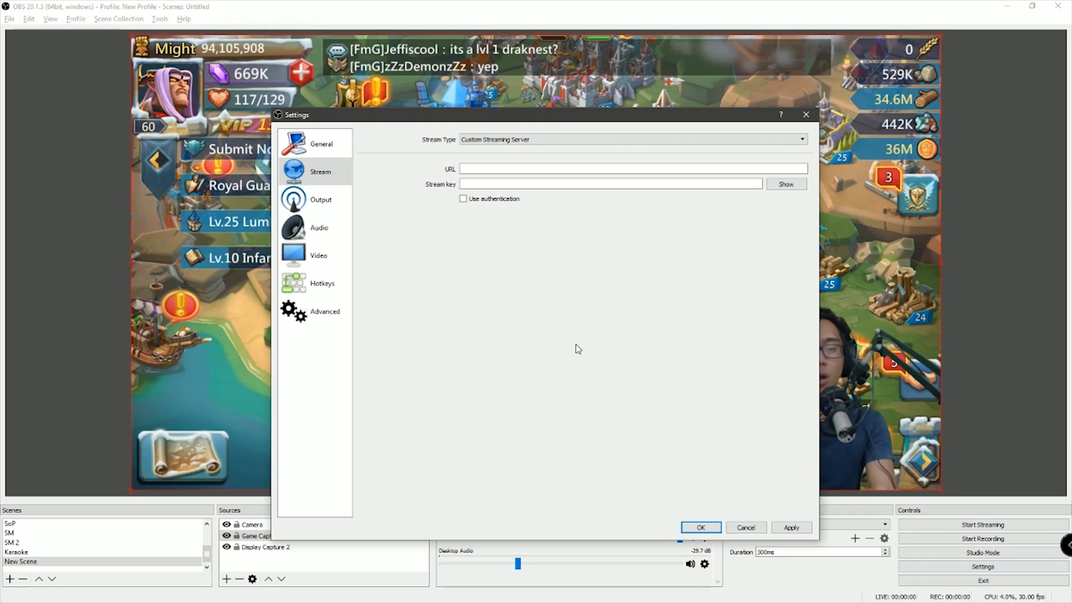
# - Switch to WG CastAmp, expand it to full view, and open its streaming media server information, reopening it after the connection error
pyautogui.hotkey('alt', 'Tab')
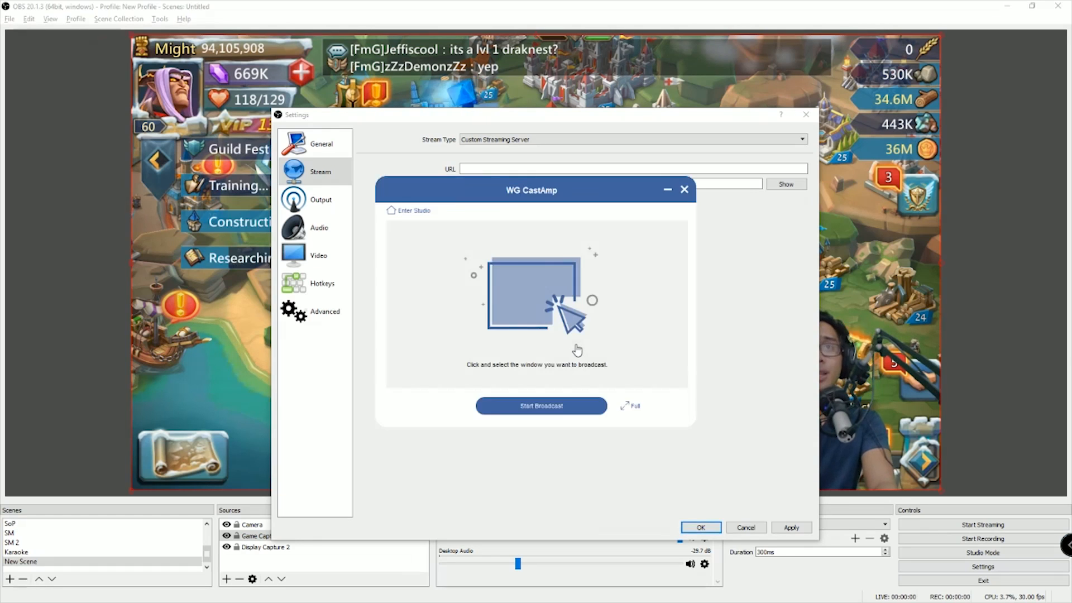
pyautogui.click(635, 408)
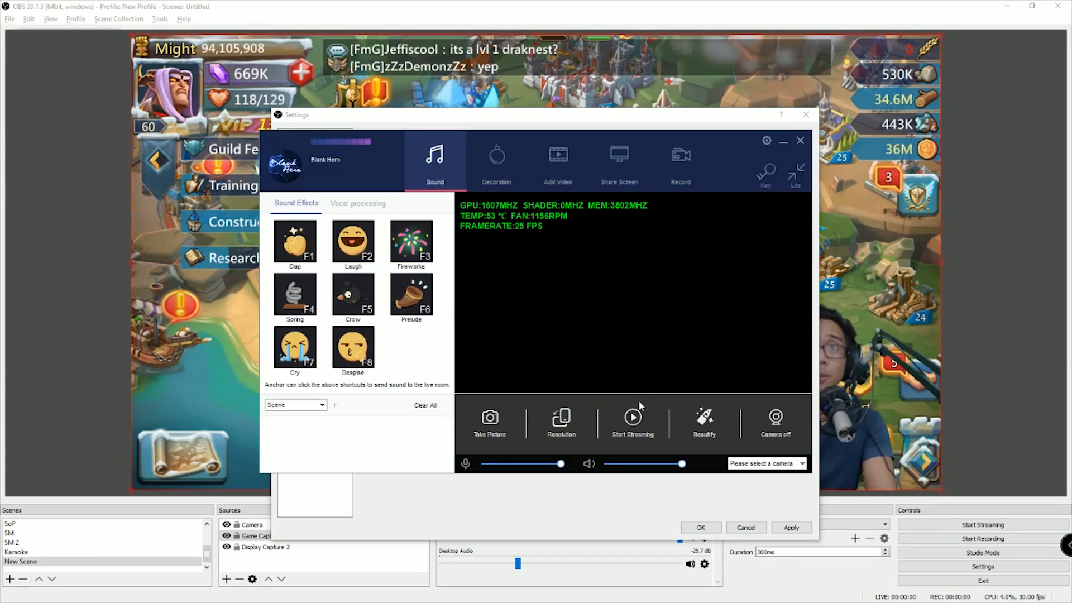
pyautogui.click(768, 178)
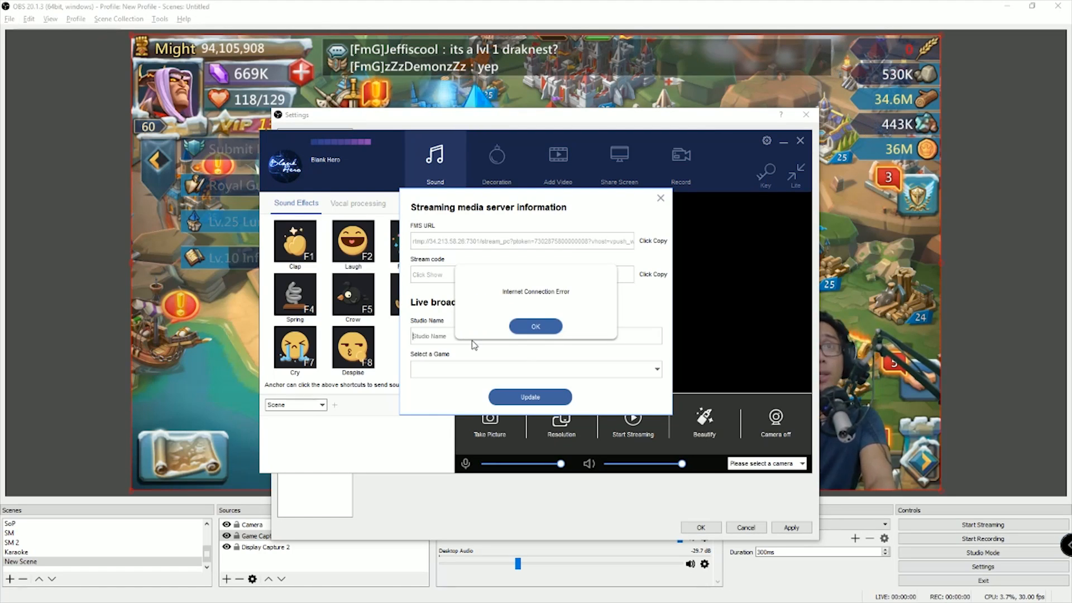
pyautogui.click(536, 326)
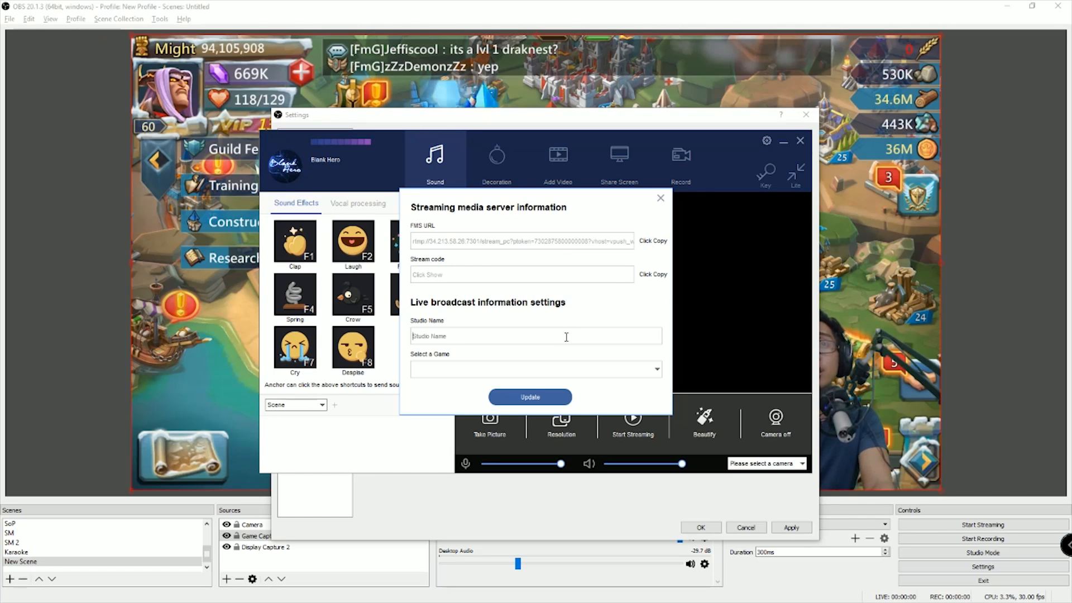
pyautogui.click(661, 198)
pyautogui.click(763, 182)
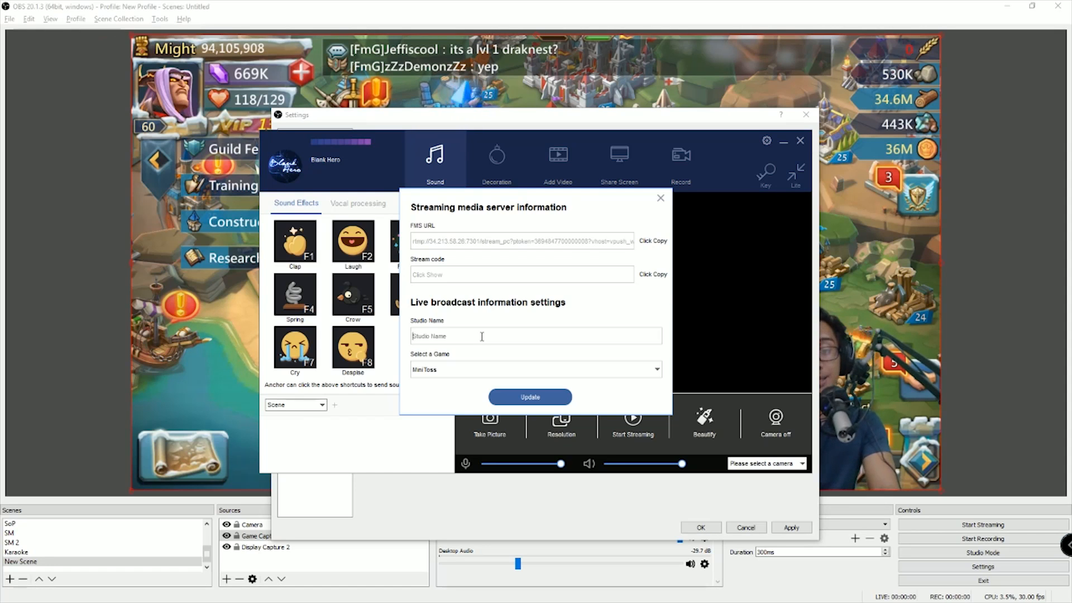
# - Set the studio name to "It's Guild Fest Time!", select Lords Mobile as the game, and update the live broadcast information
pyautogui.write("It's Guild")
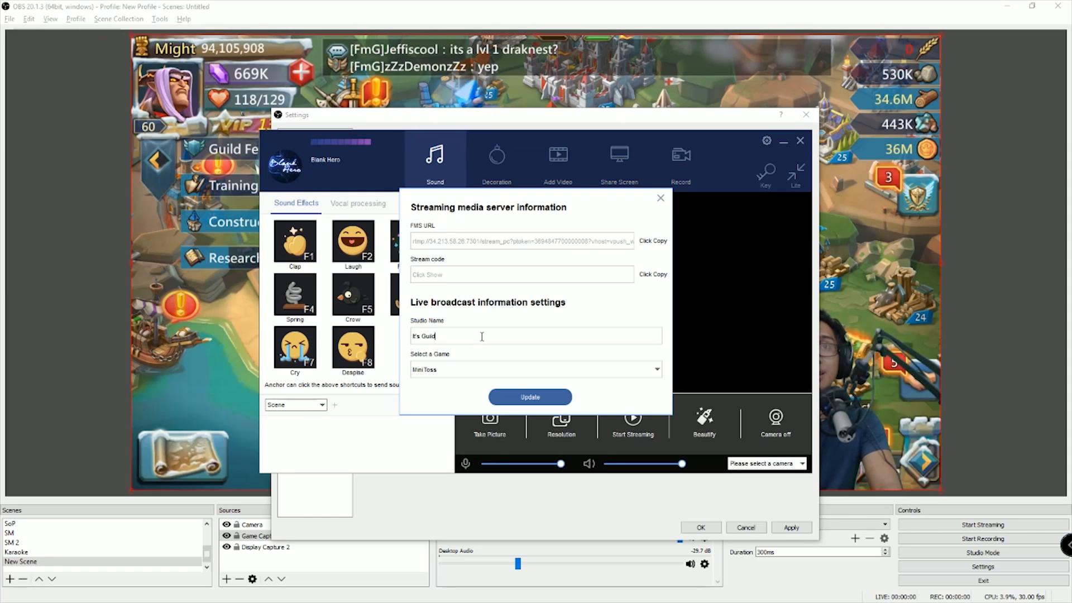
pyautogui.write(' Fest Time!')
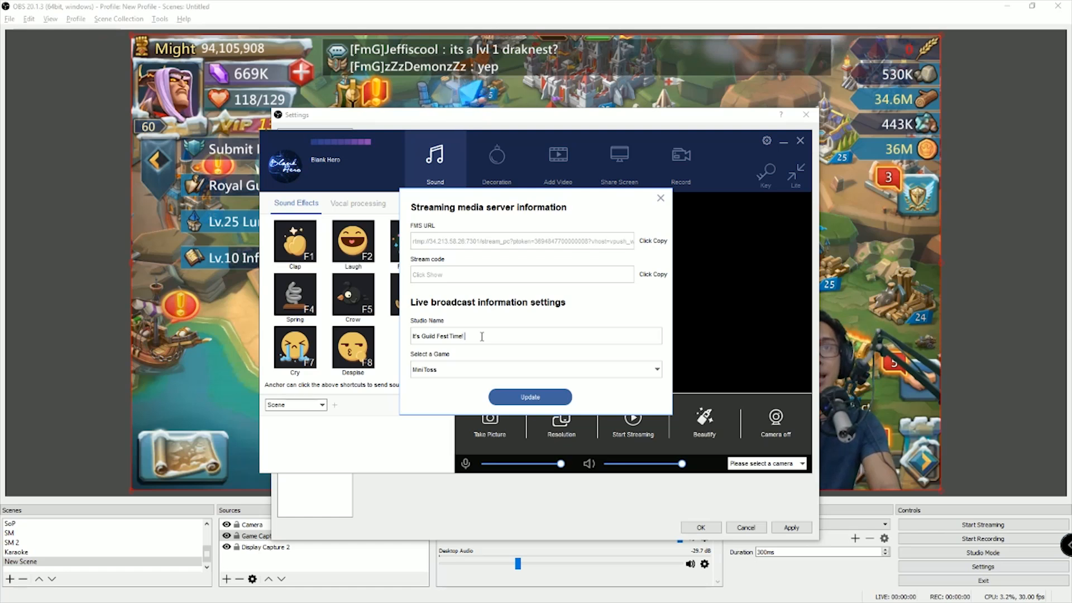
pyautogui.click(627, 374)
pyautogui.scroll(-3, 502, 424)
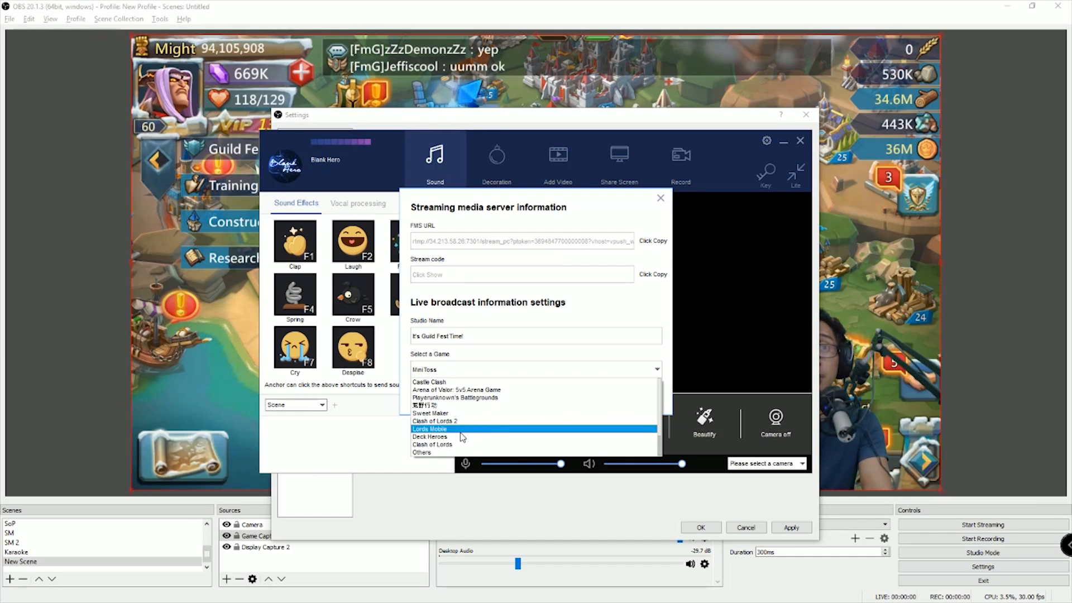
pyautogui.click(459, 429)
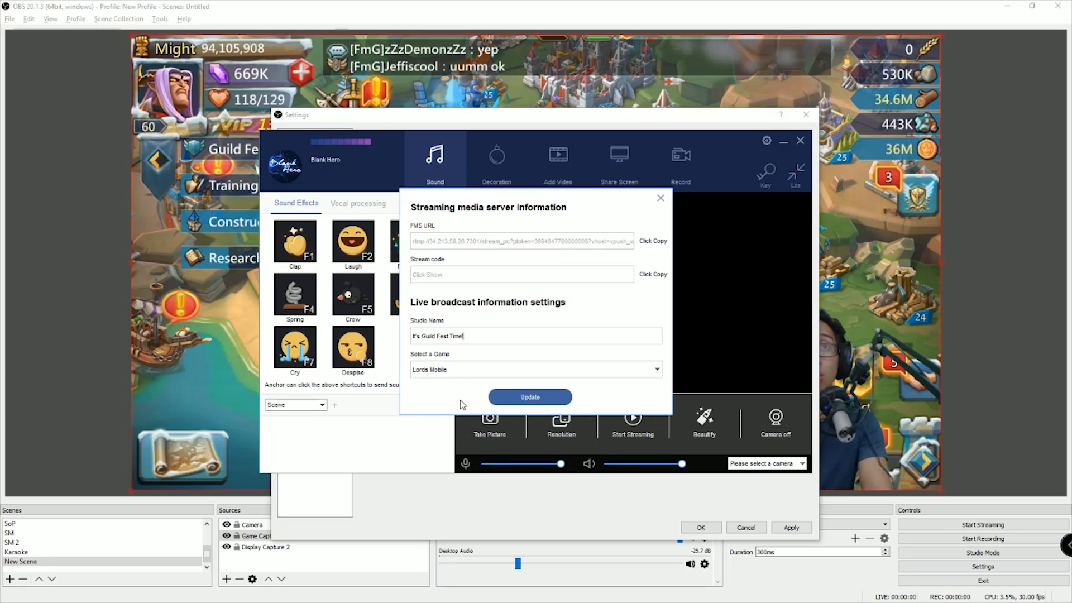
pyautogui.click(554, 402)
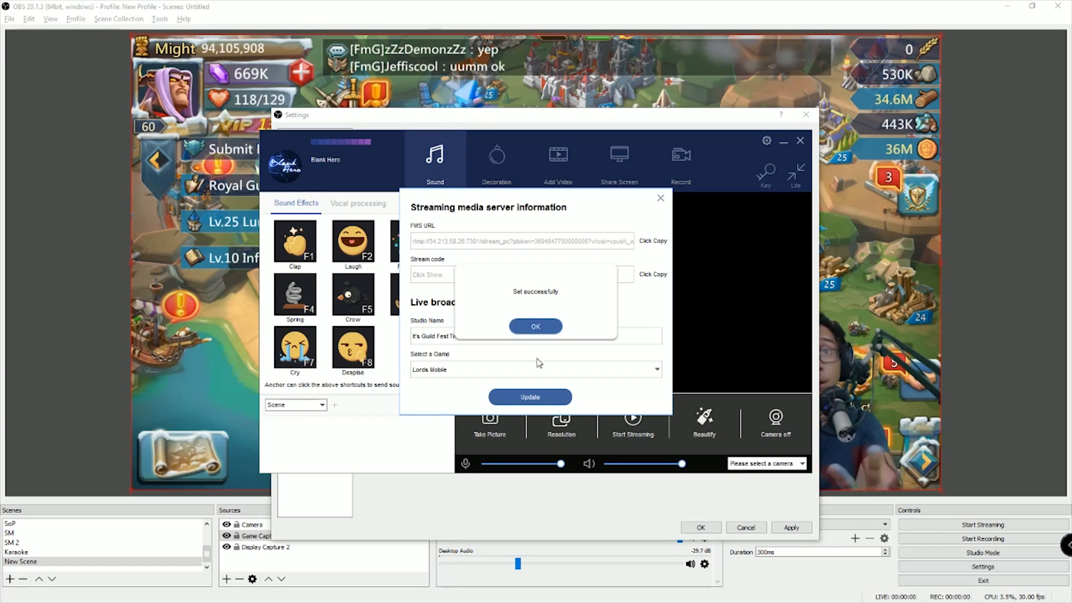
pyautogui.click(523, 325)
# - Copy the FMS URL containing the stream token from WG CastAmp and paste it into the server URL field in OBS Studio
pyautogui.click(653, 241)
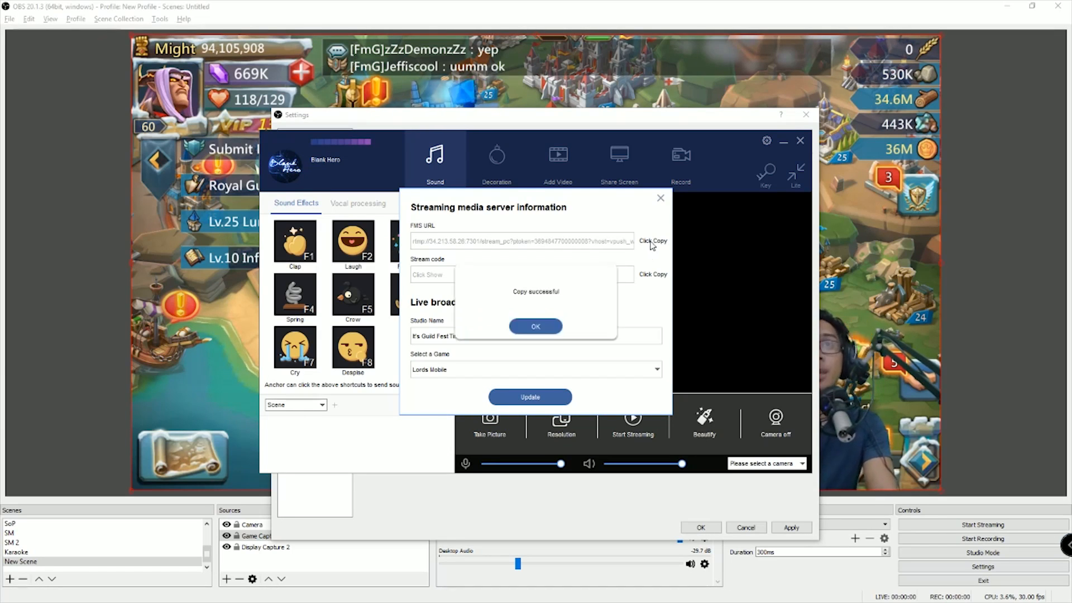
pyautogui.click(535, 326)
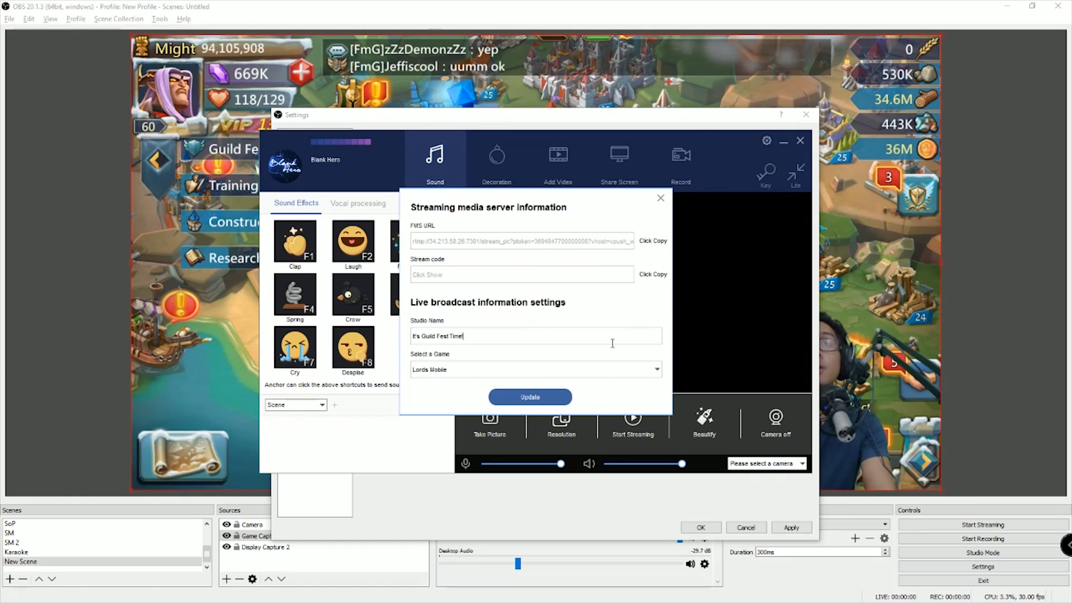
pyautogui.hotkey('alt', 'Tab')
pyautogui.hotkey('alt', 'Tab')
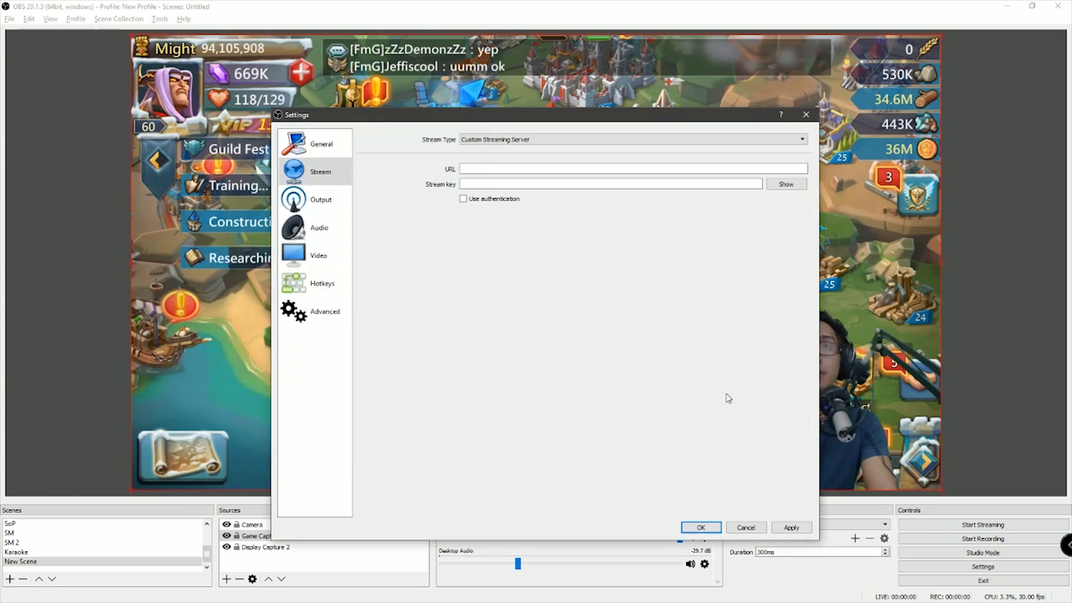
pyautogui.click(496, 169)
pyautogui.hotkey('ctrl', 'v')
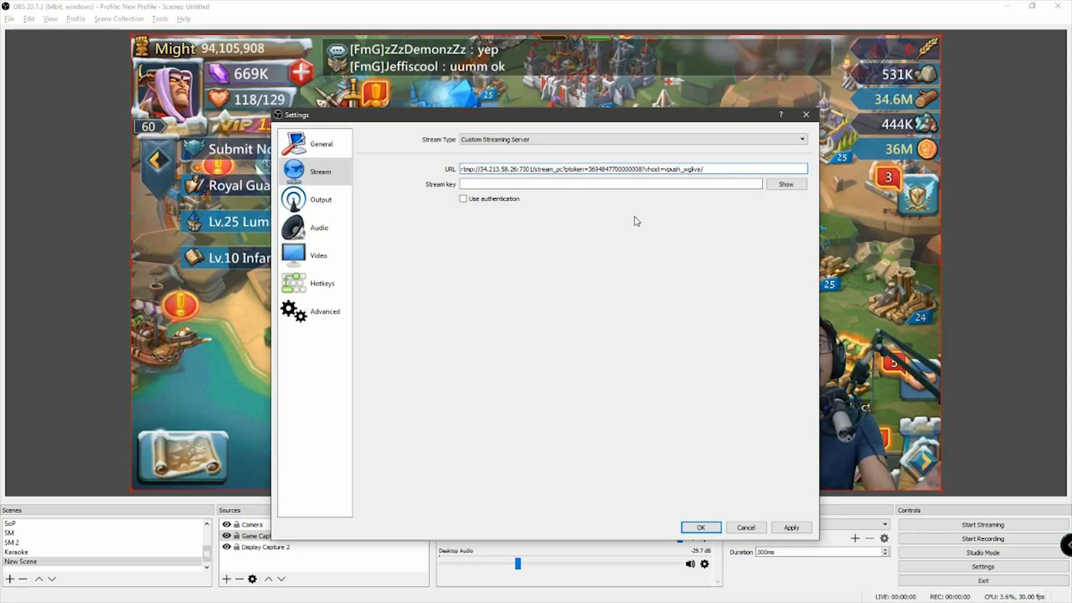
# - Copy the stream code from WG CastAmp and paste it into the stream key field in OBS Studio
pyautogui.hotkey('alt', 'Tab')
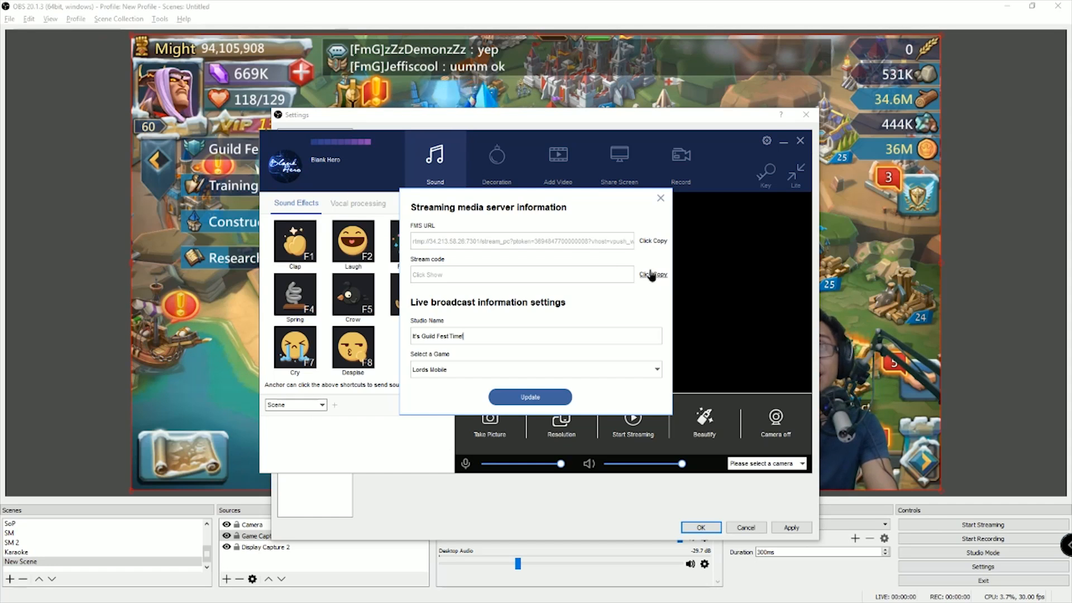
pyautogui.click(651, 274)
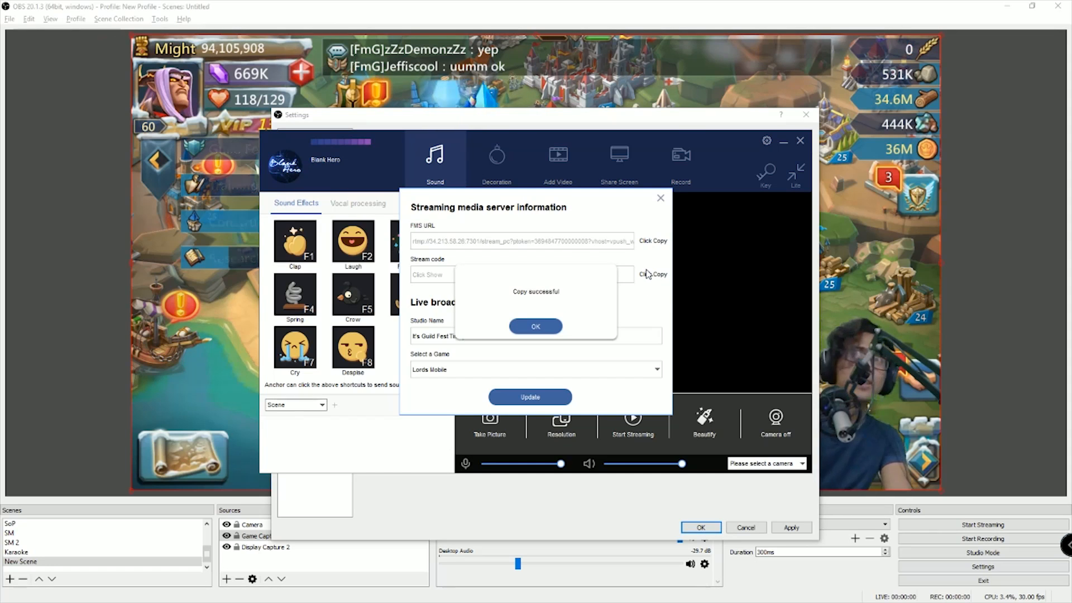
pyautogui.click(546, 325)
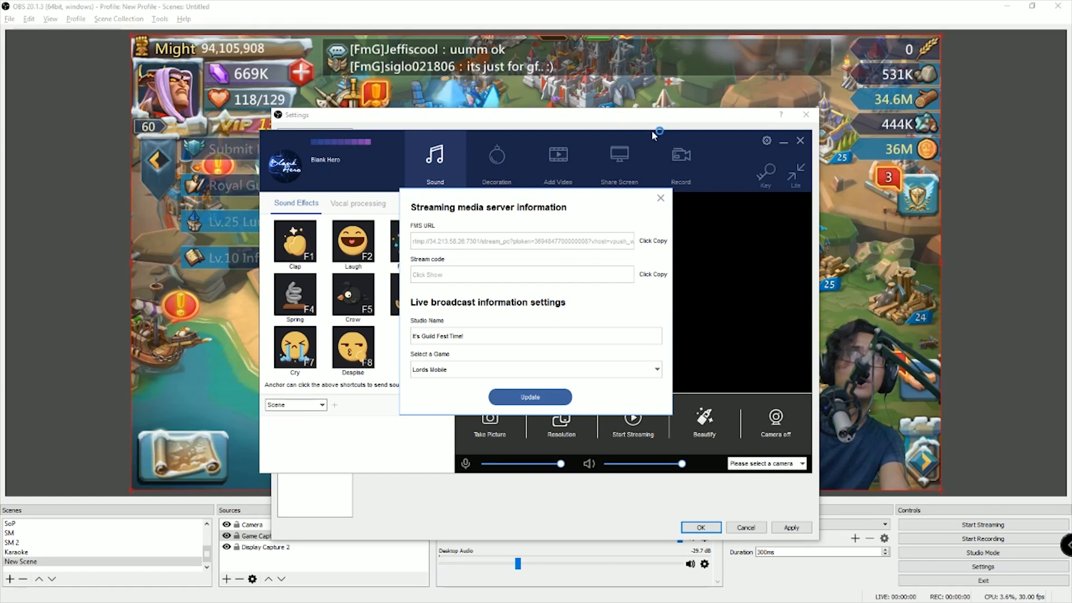
pyautogui.hotkey('alt', 'Tab')
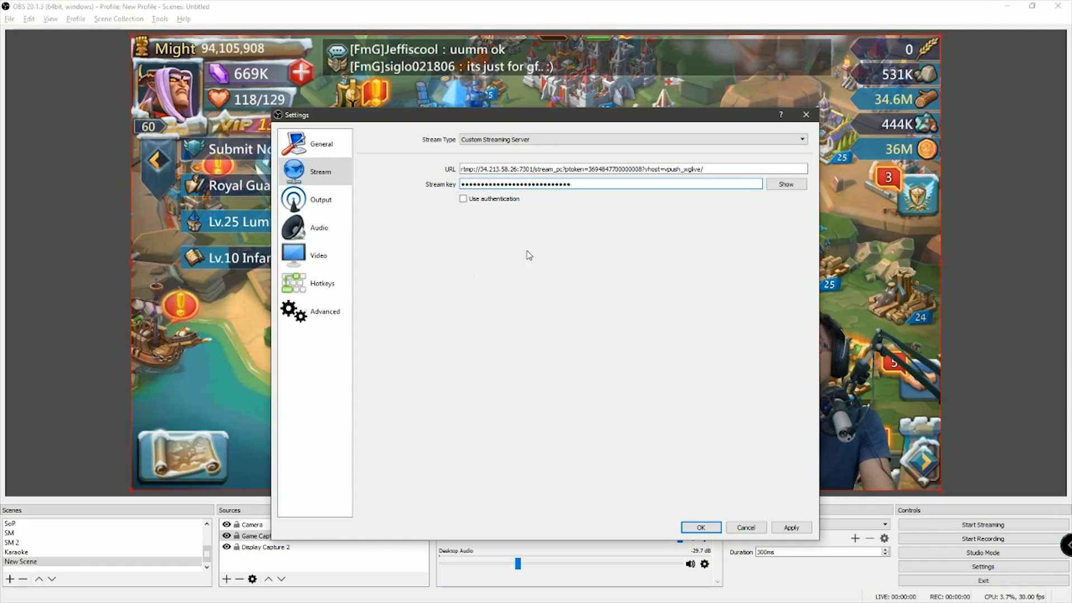
pyautogui.click(463, 199)
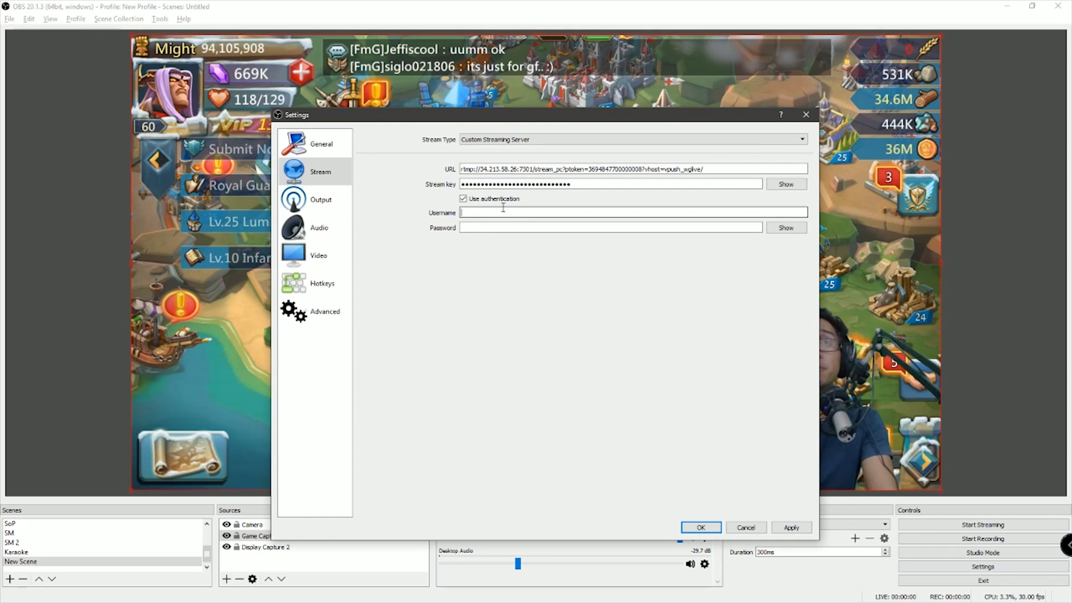
pyautogui.click(503, 207)
pyautogui.write('b')
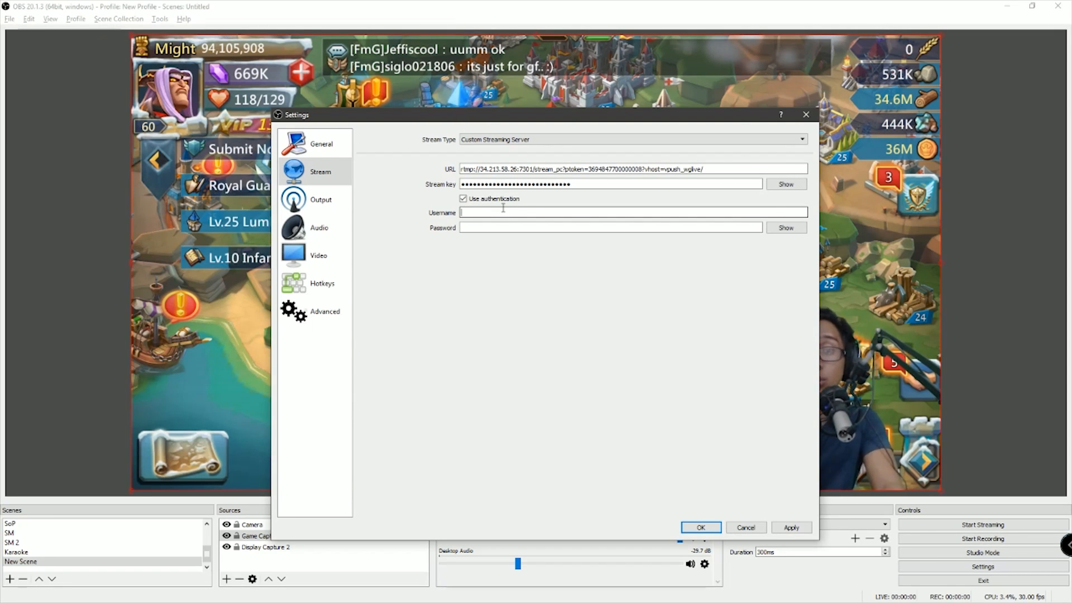
pyautogui.click(463, 199)
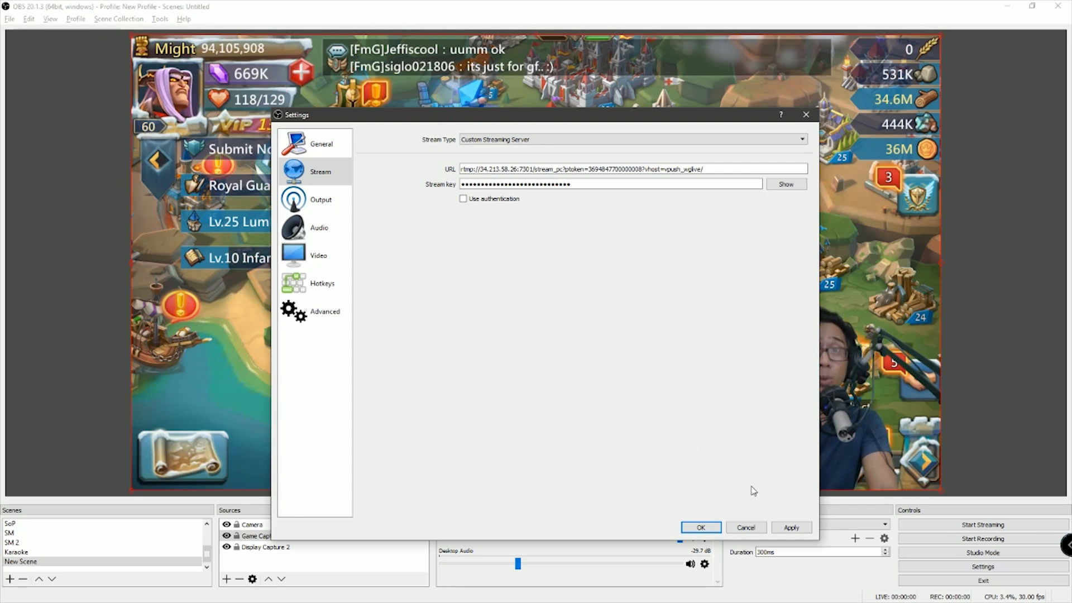
# - Save the stream settings, switch to WG CastAmp, and submit the live broadcast information again
pyautogui.click(708, 528)
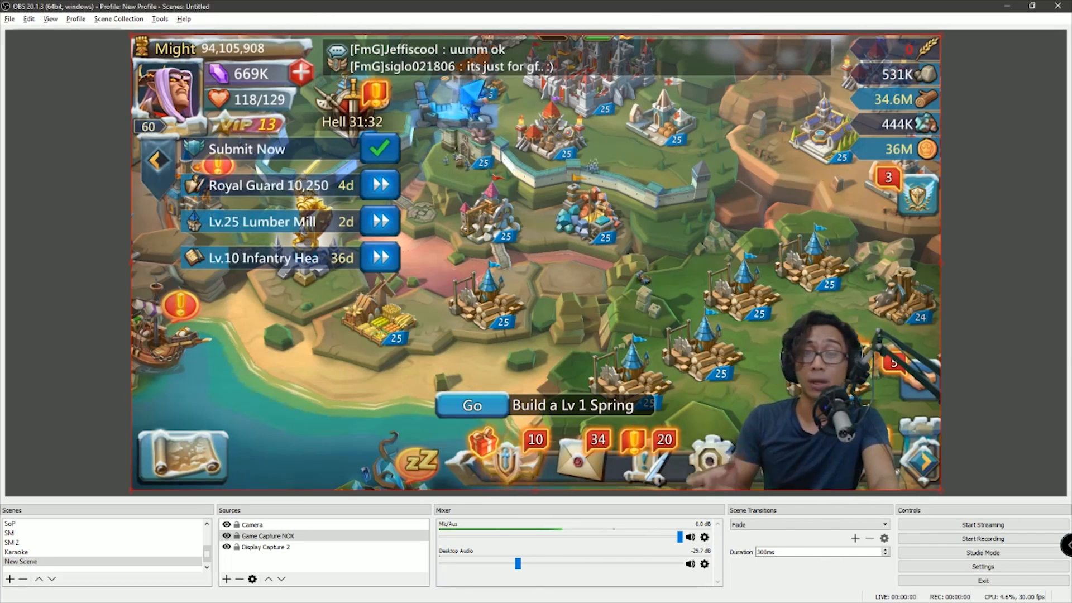
pyautogui.hotkey('alt', 'Tab')
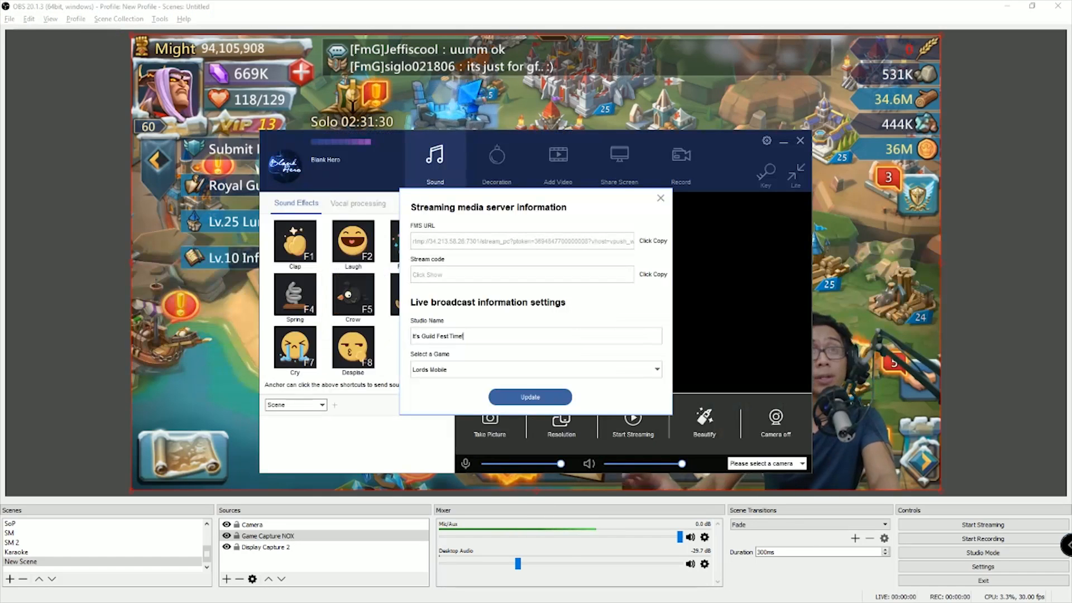
pyautogui.click(530, 396)
pyautogui.click(536, 325)
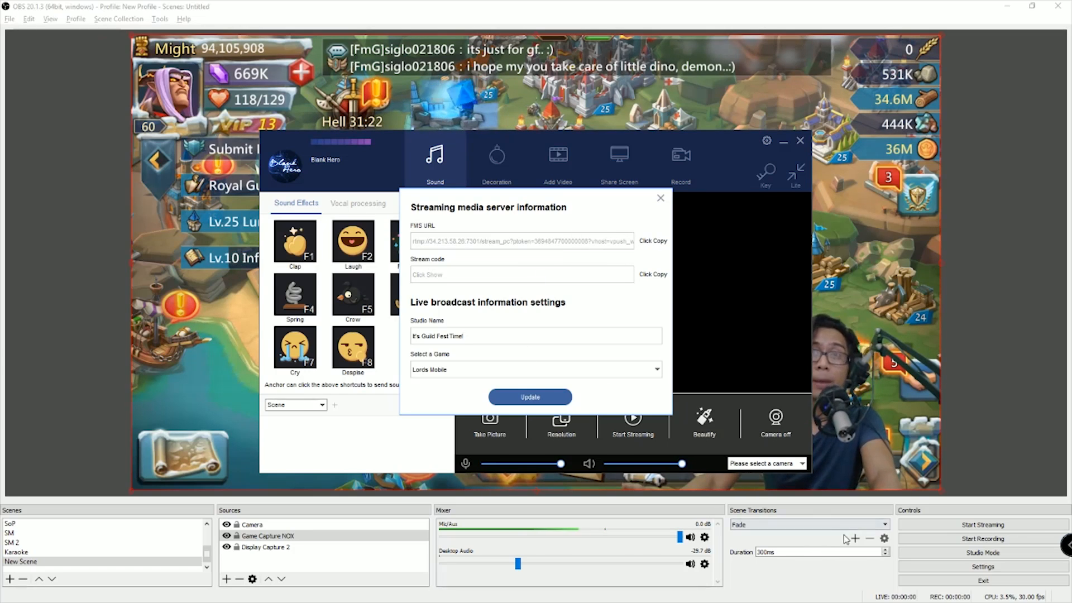
# - Return to OBS Studio and start streaming, confirming the start
pyautogui.click(995, 515)
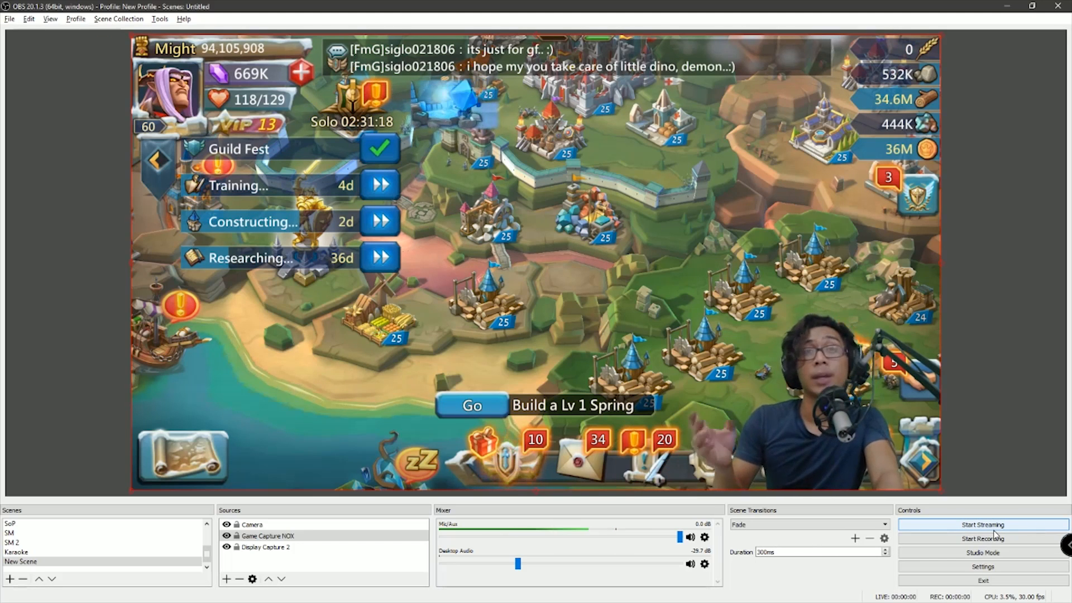
pyautogui.hotkey('alt', 'Tab')
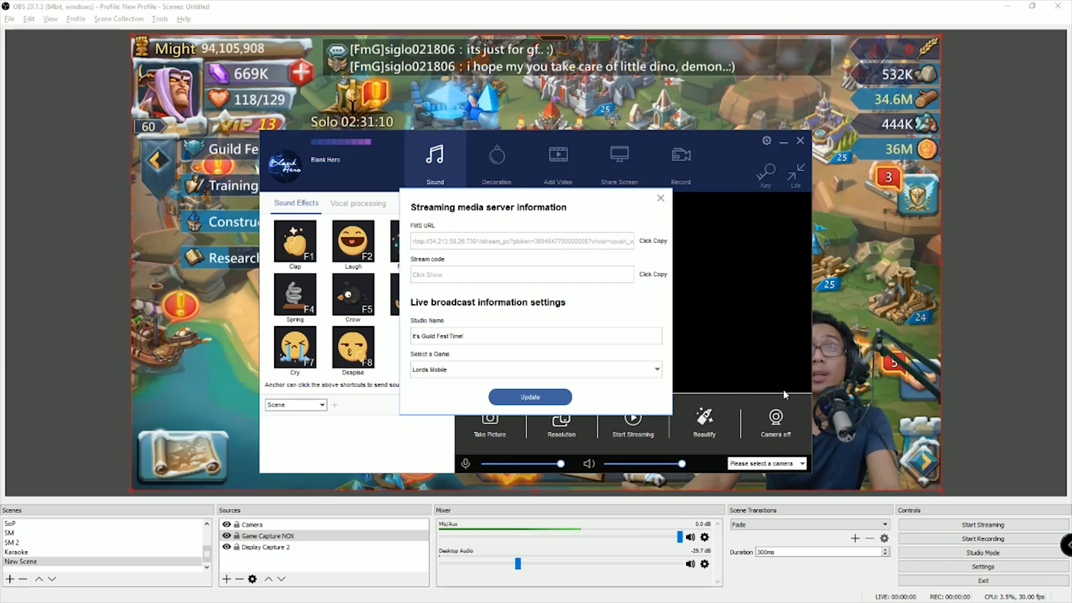
pyautogui.hotkey('alt', 'Tab')
pyautogui.hotkey('alt', 'Tab')
pyautogui.hotkey('alt', 'Tab')
pyautogui.hotkey('alt', 'Tab')
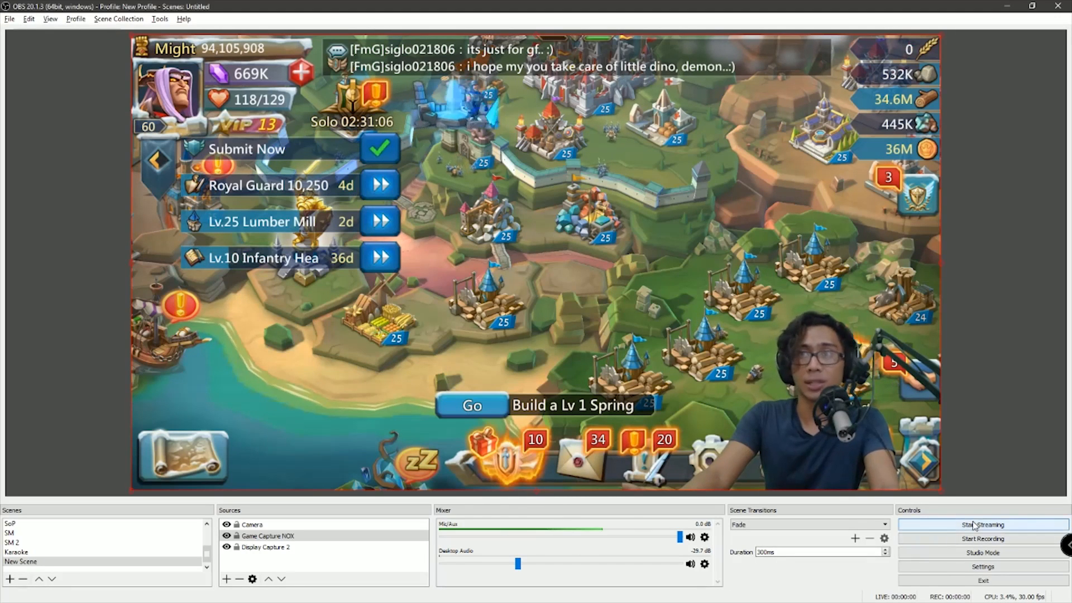
pyautogui.click(973, 526)
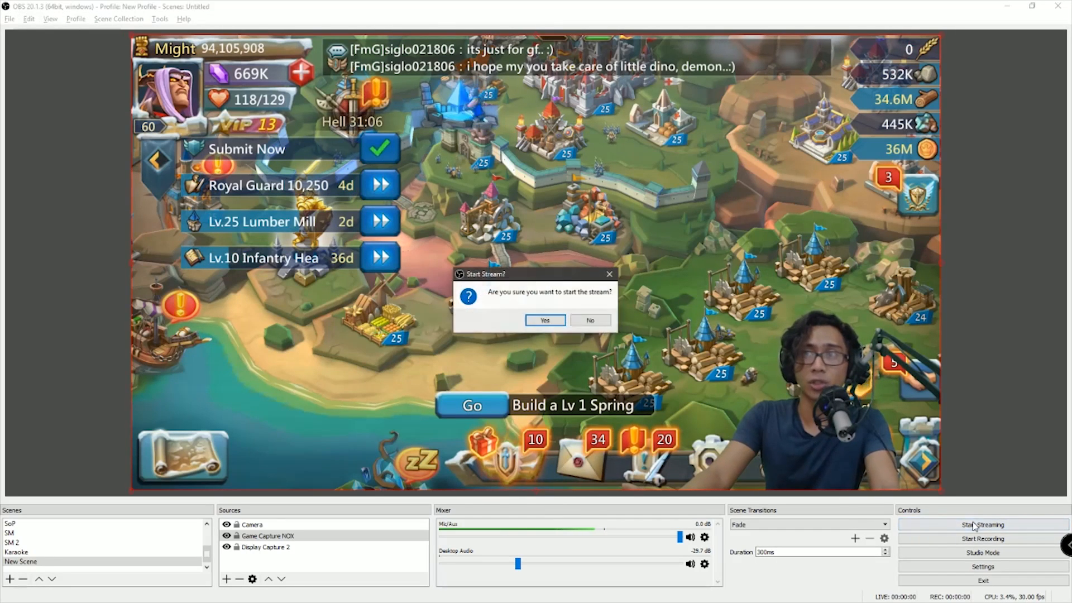
pyautogui.click(544, 320)
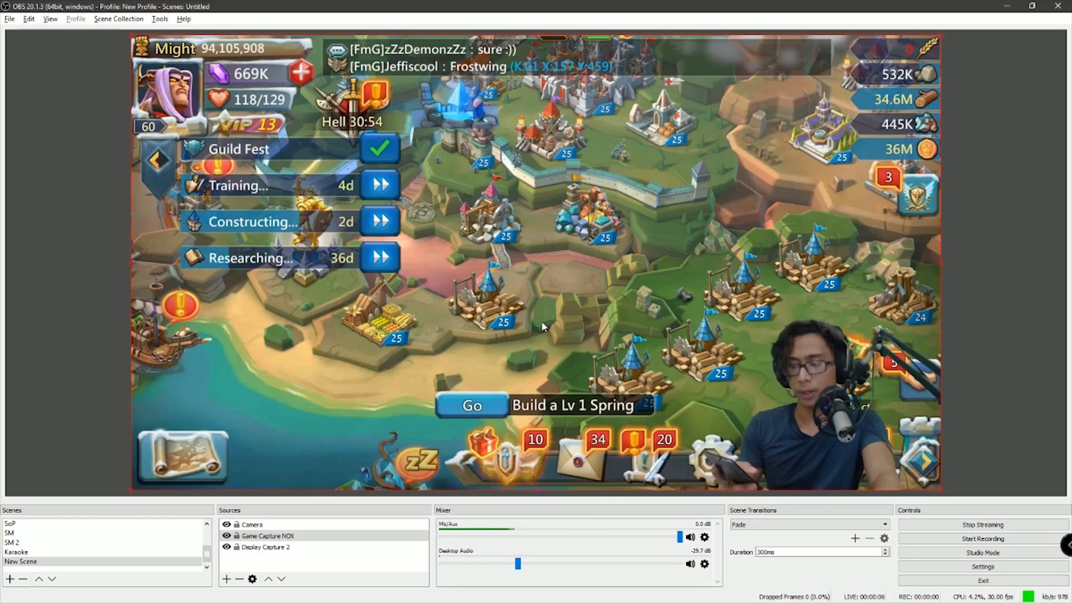
# - Switch to the Nox emulator, bring up the WeGamers app in place of Lords Mobile, and dismiss its game connection offer
pyautogui.hotkey('alt', 'Tab')
pyautogui.hotkey('alt', 'Tab')
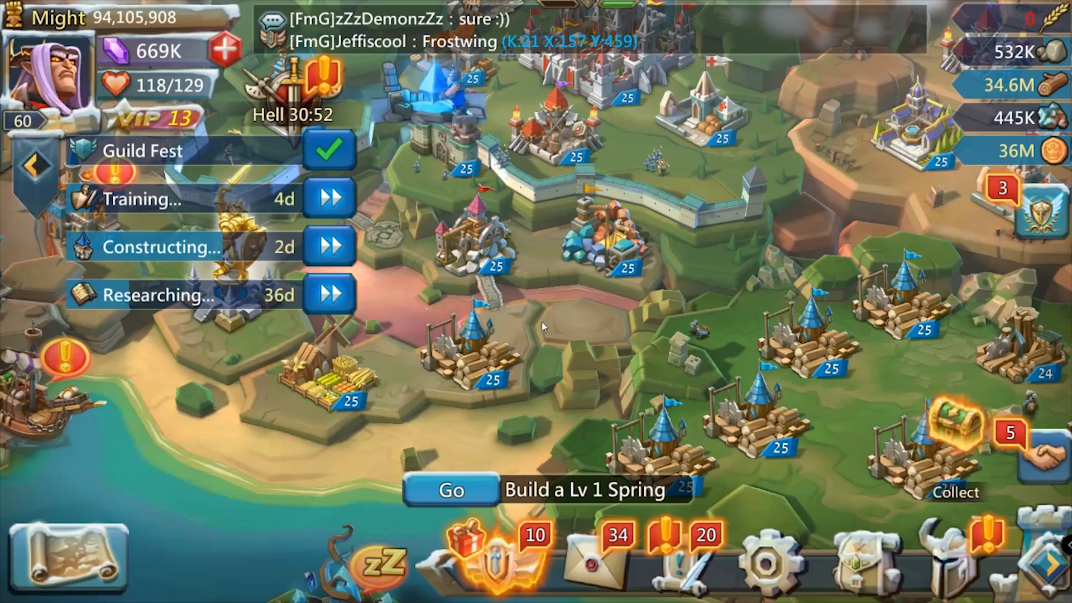
pyautogui.moveTo(832, 320); pyautogui.dragTo(721, 347)
pyautogui.press('pageup')
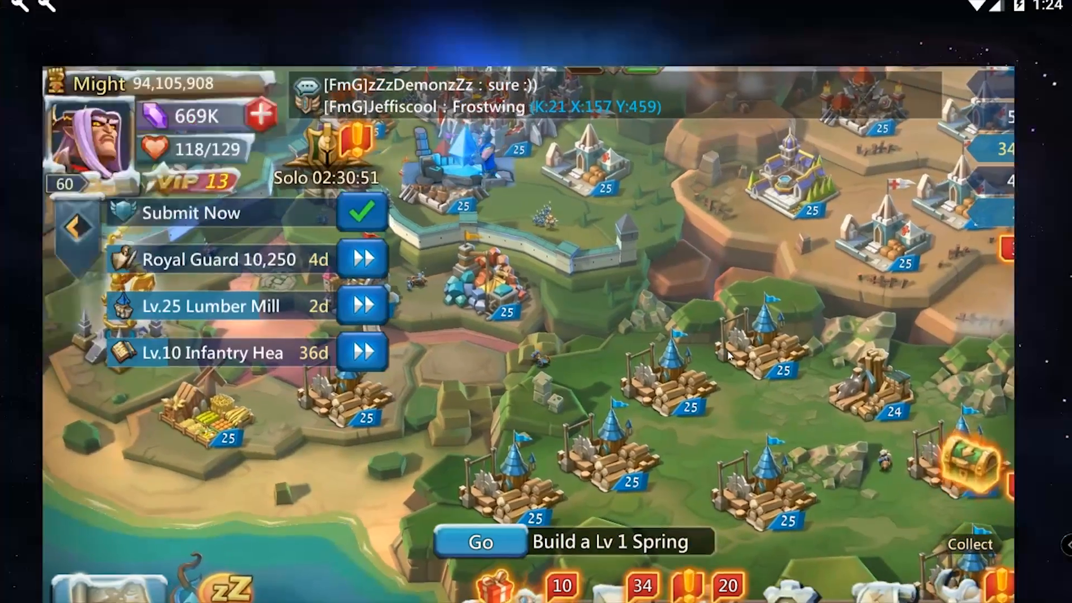
pyautogui.moveTo(439, 451); pyautogui.dragTo(766, 455)
pyautogui.click(637, 290)
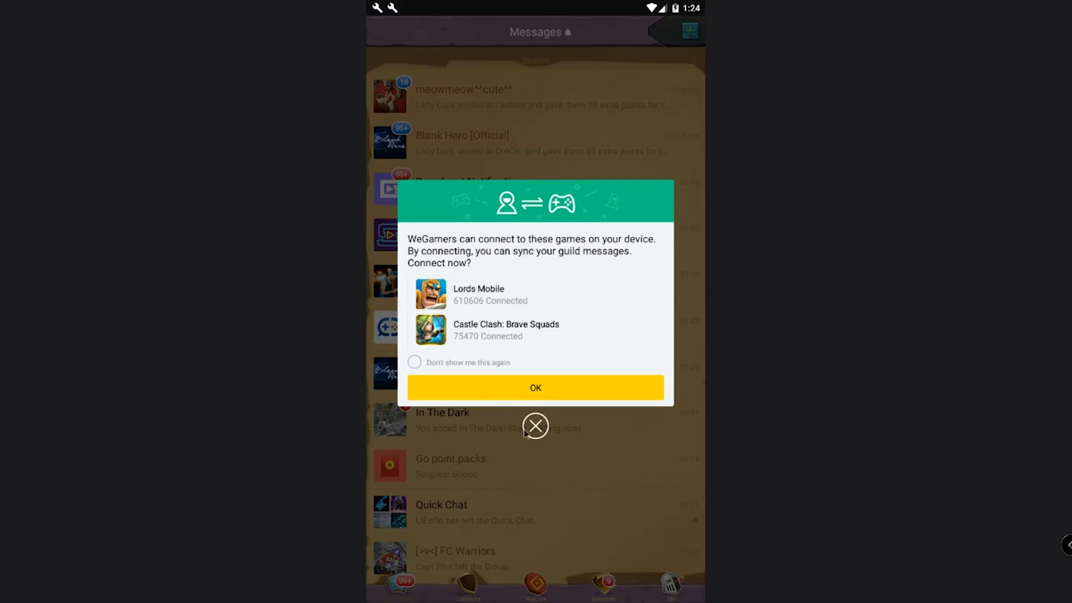
pyautogui.click(526, 431)
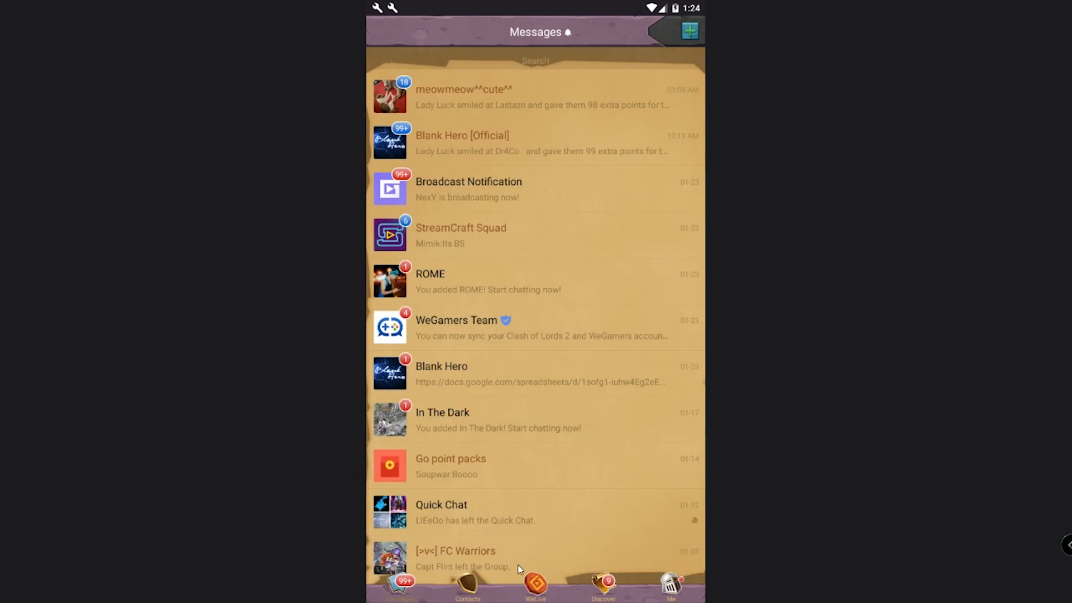
# - Find the "It's Guild Fest Time!" stream under Lords Mobile in the WeGamers broadcasts and watch it
pyautogui.click(535, 586)
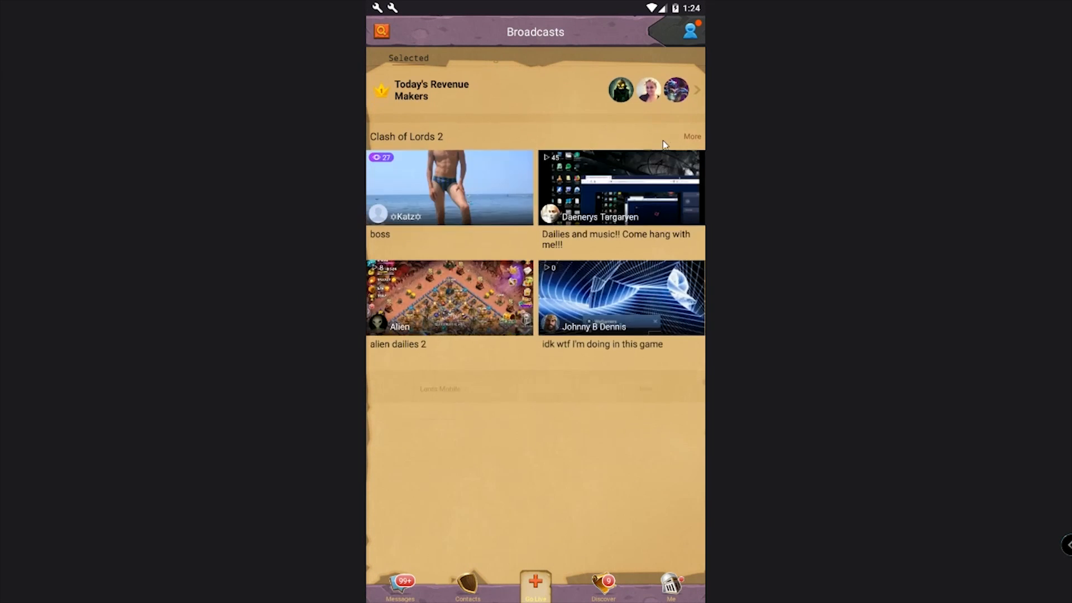
pyautogui.moveTo(564, 367); pyautogui.dragTo(594, 177)
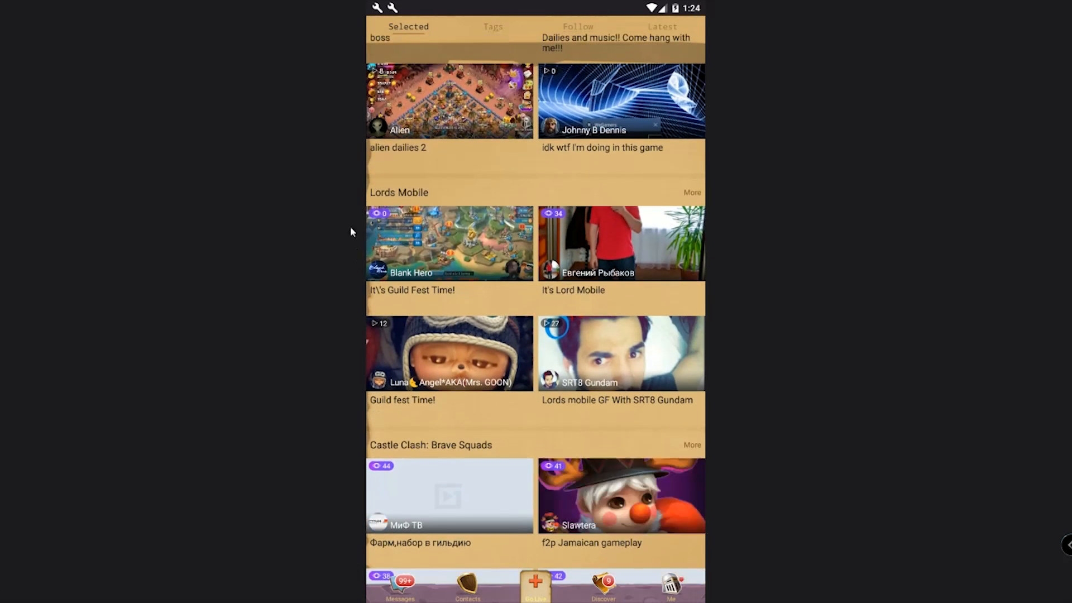
pyautogui.click(462, 259)
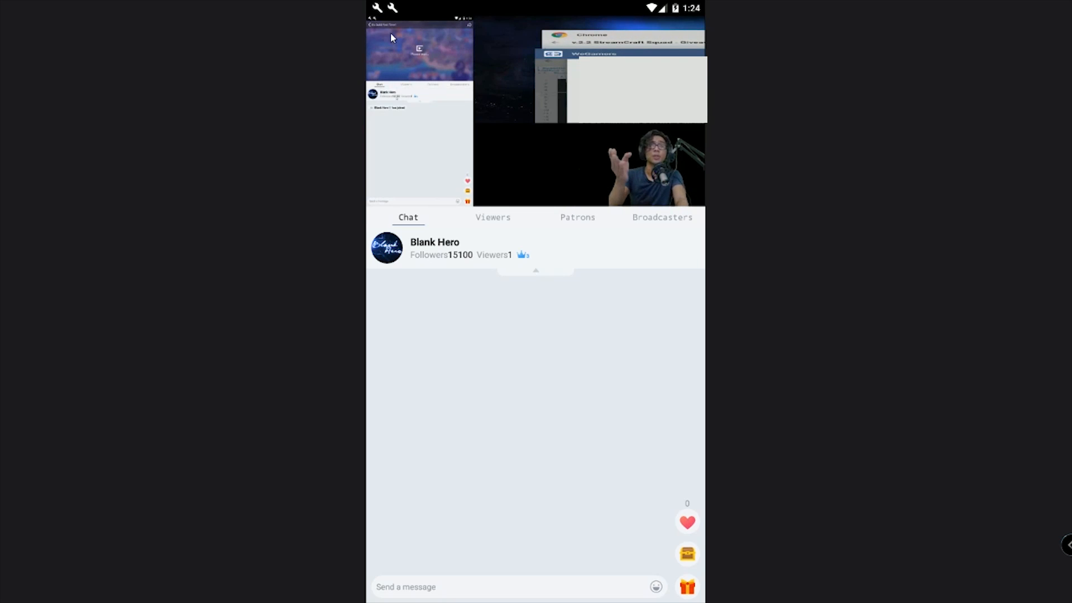
pyautogui.click(378, 23)
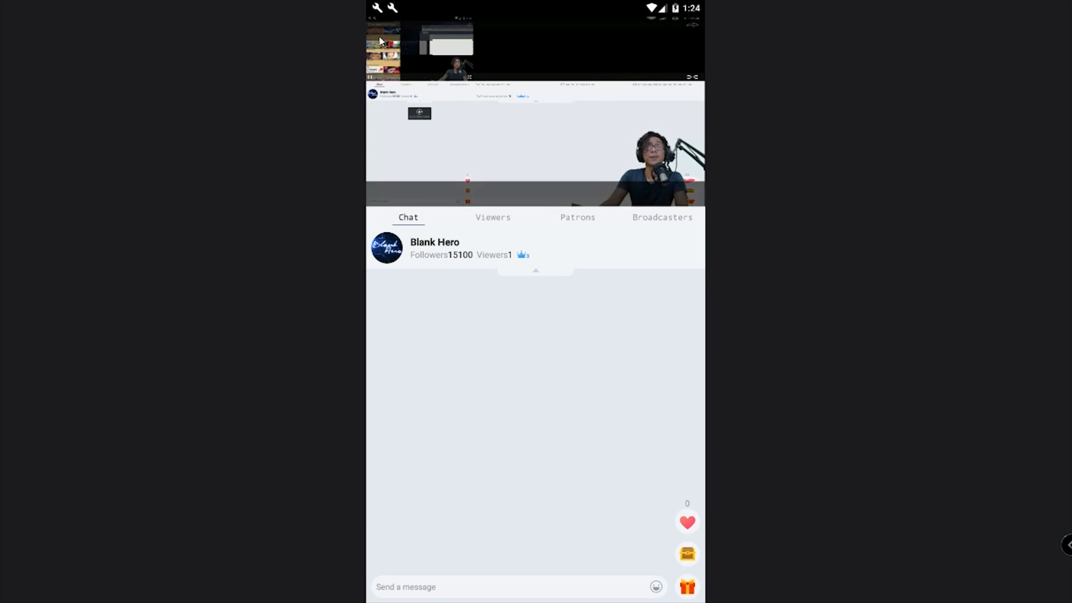
pyautogui.click(385, 47)
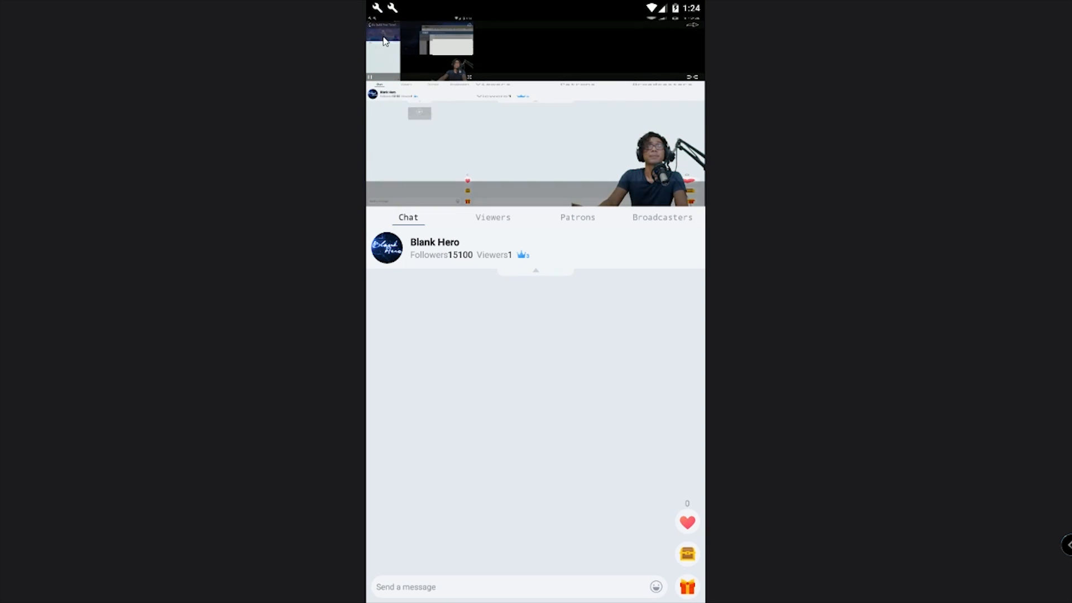
# - Return to OBS Studio, stop the stream, and check the broadcast page in Nox before coming back
pyautogui.hotkey('alt', 'Tab')
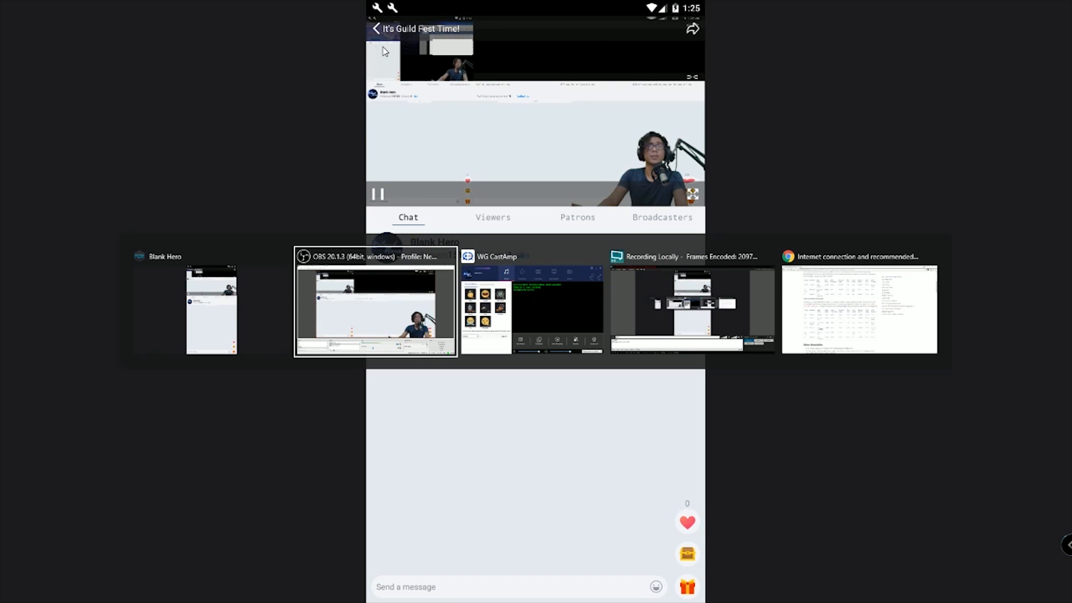
pyautogui.hotkey('alt', 'Tab')
pyautogui.hotkey('alt', 'Tab')
pyautogui.hotkey('alt', 'shift', 'Tab')
pyautogui.hotkey('alt', 'shift', 'Tab')
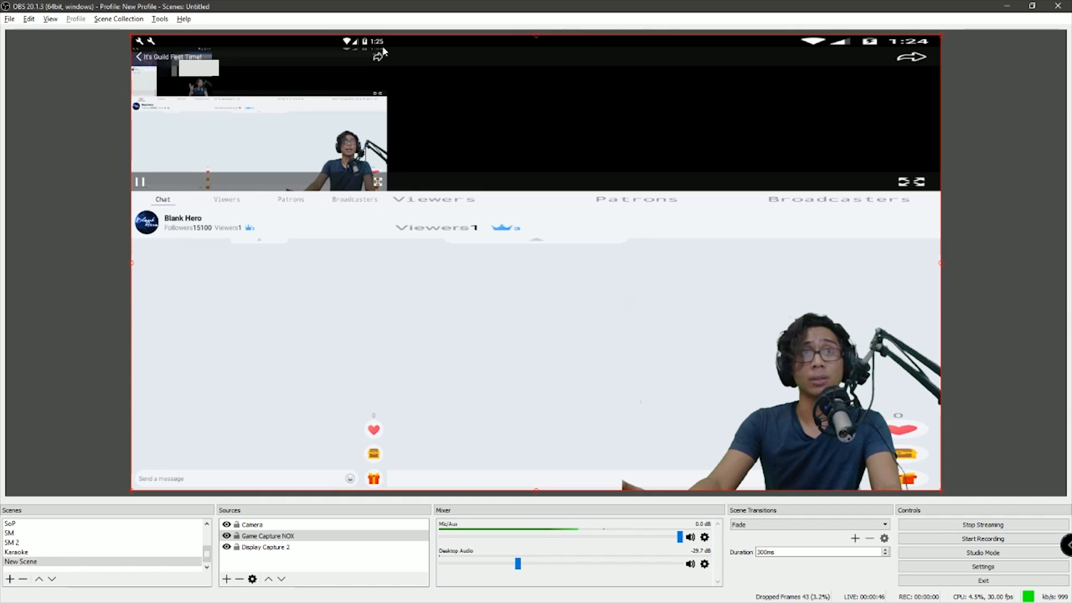
pyautogui.click(972, 525)
pyautogui.click(545, 320)
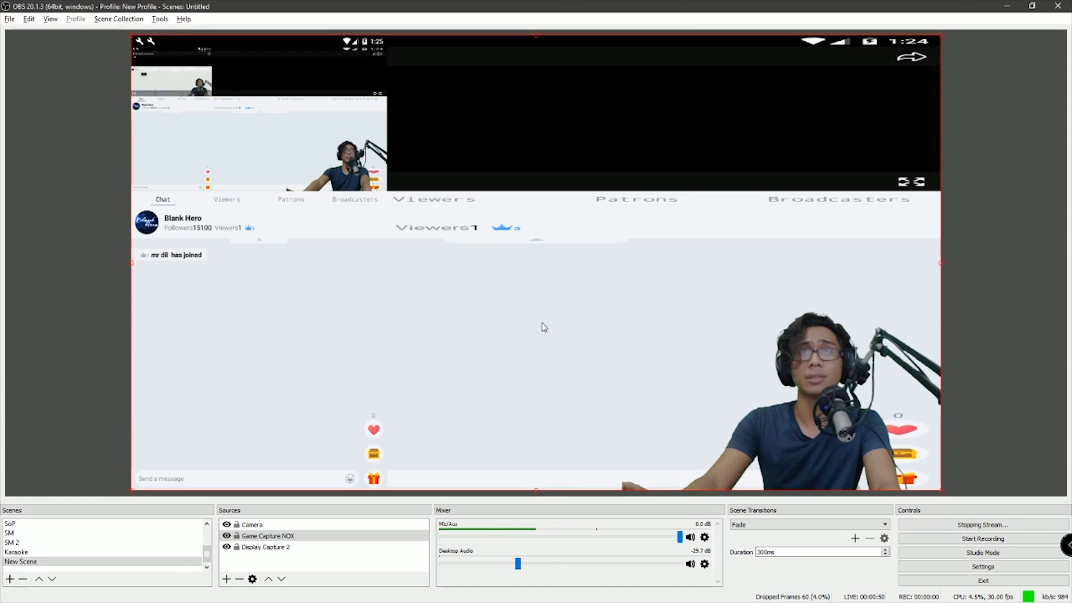
pyautogui.hotkey('alt', 'Tab')
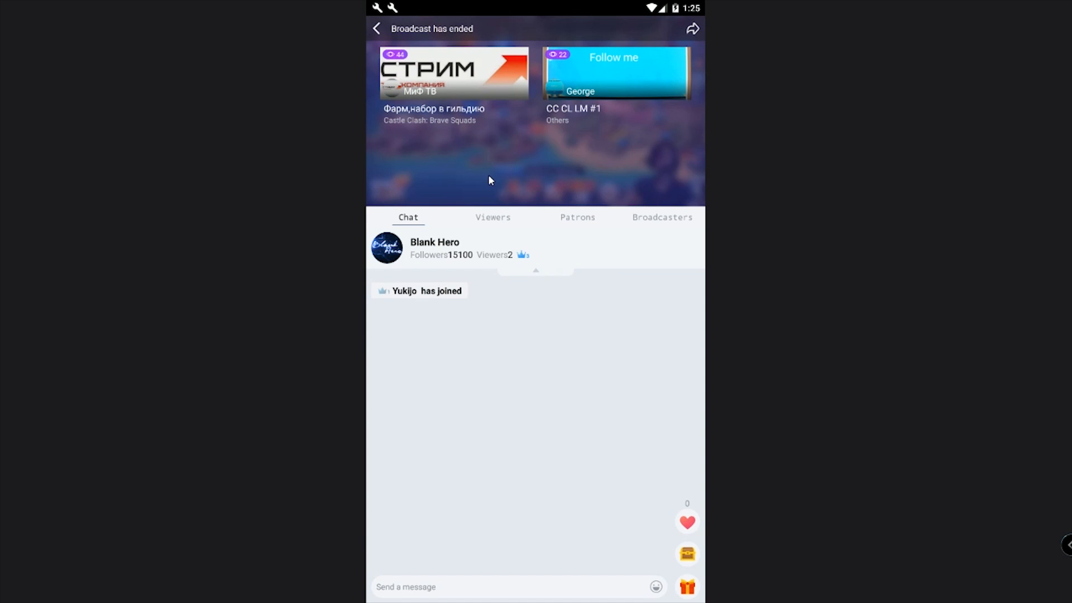
pyautogui.hotkey('alt', 'Tab')
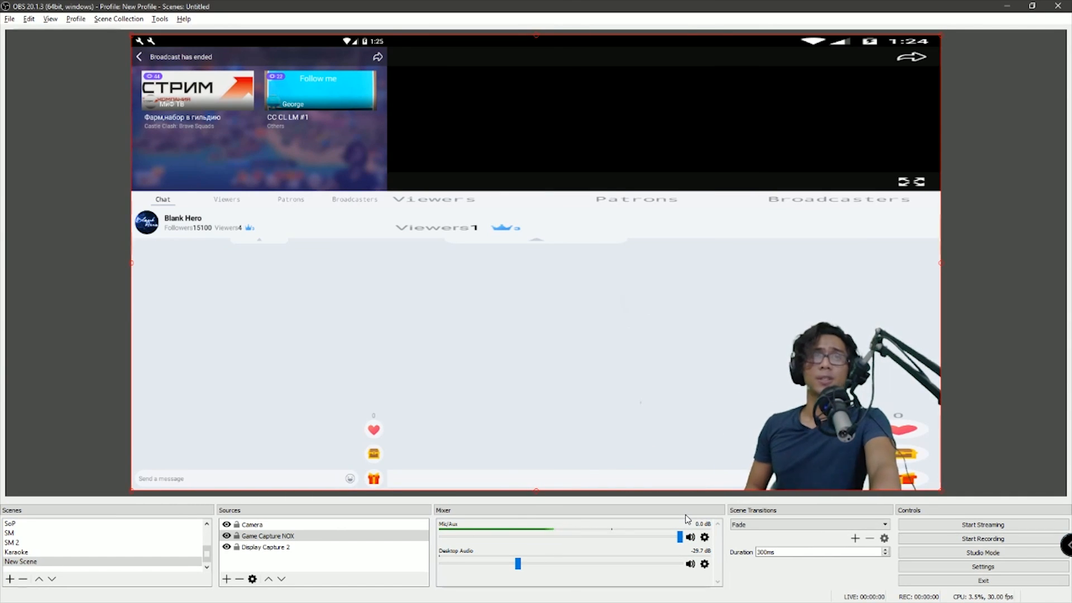
# - Hide the Game Capture NOX and Display Capture 2 sources in the scene
pyautogui.click(228, 537)
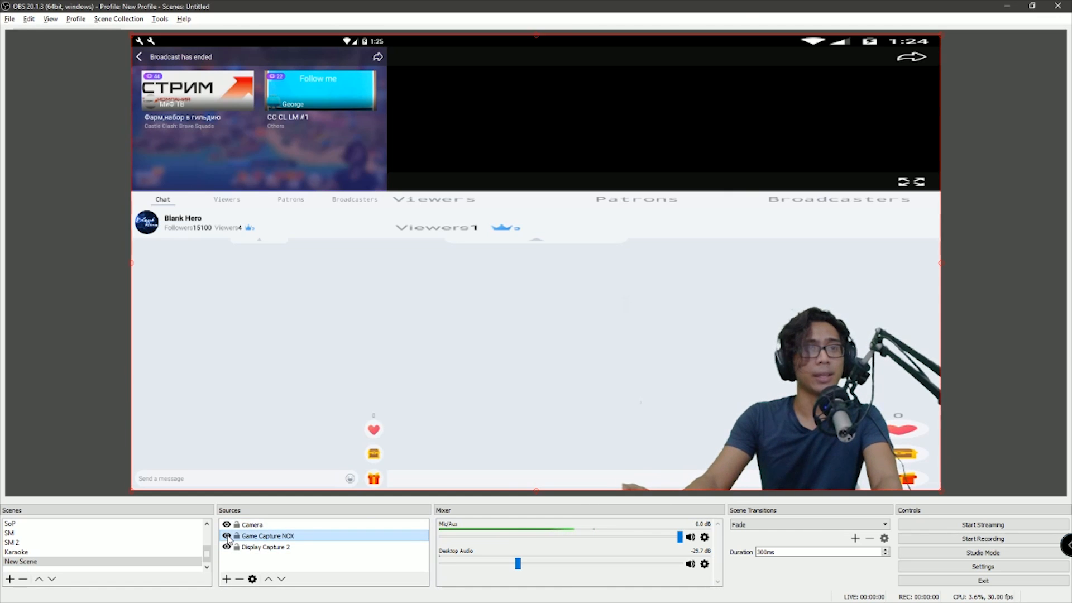
pyautogui.click(227, 536)
pyautogui.click(227, 547)
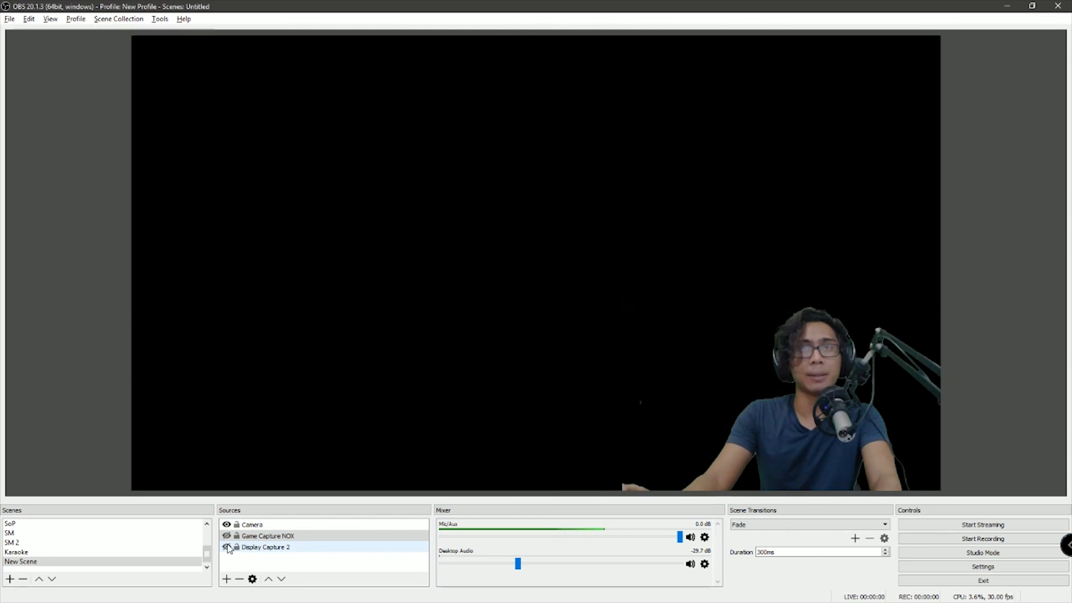